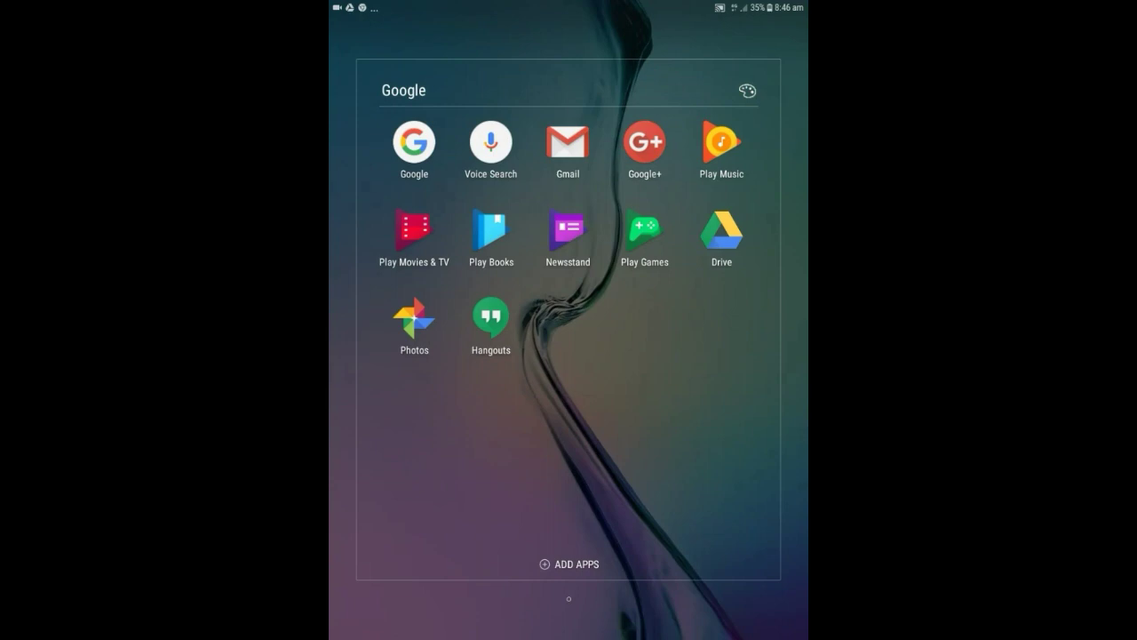
Step: Launch Google Drive from the Google folder on the Android home screen
left_click(721, 231)
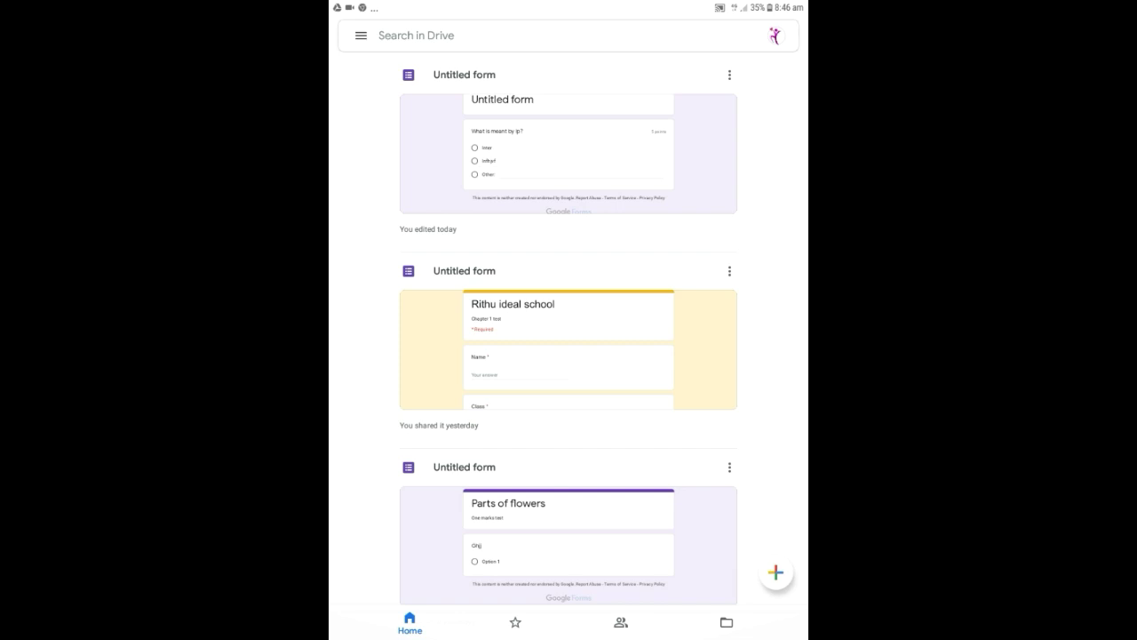
Step: Create a folder named 'Forms' in My Drive, replacing the default 'Untitled folder' name
left_click(776, 572)
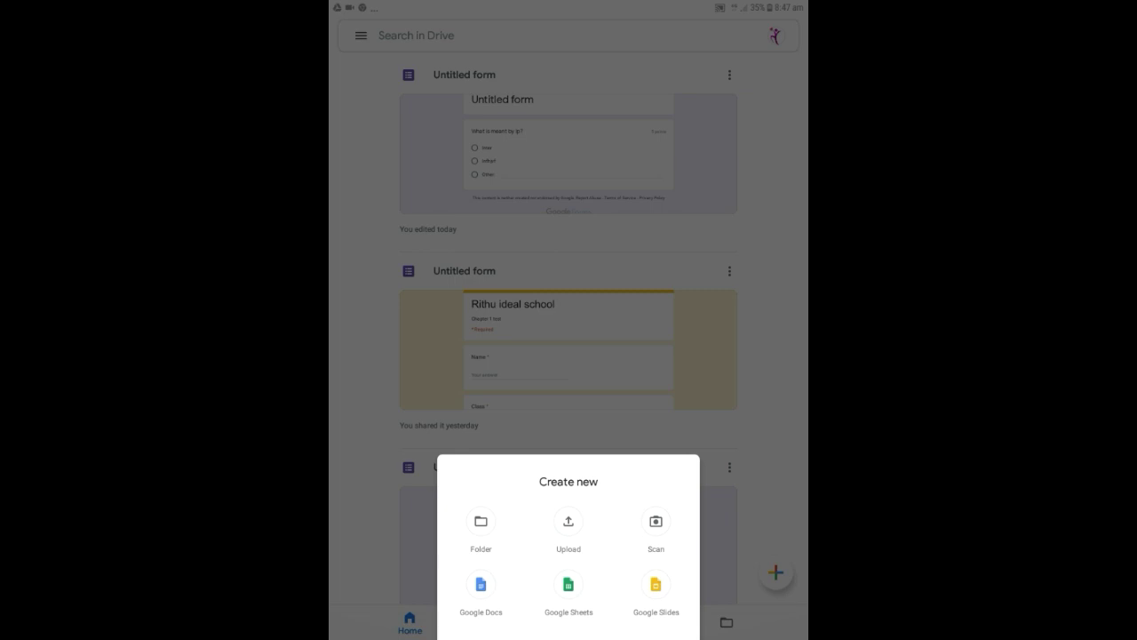
left_click(481, 521)
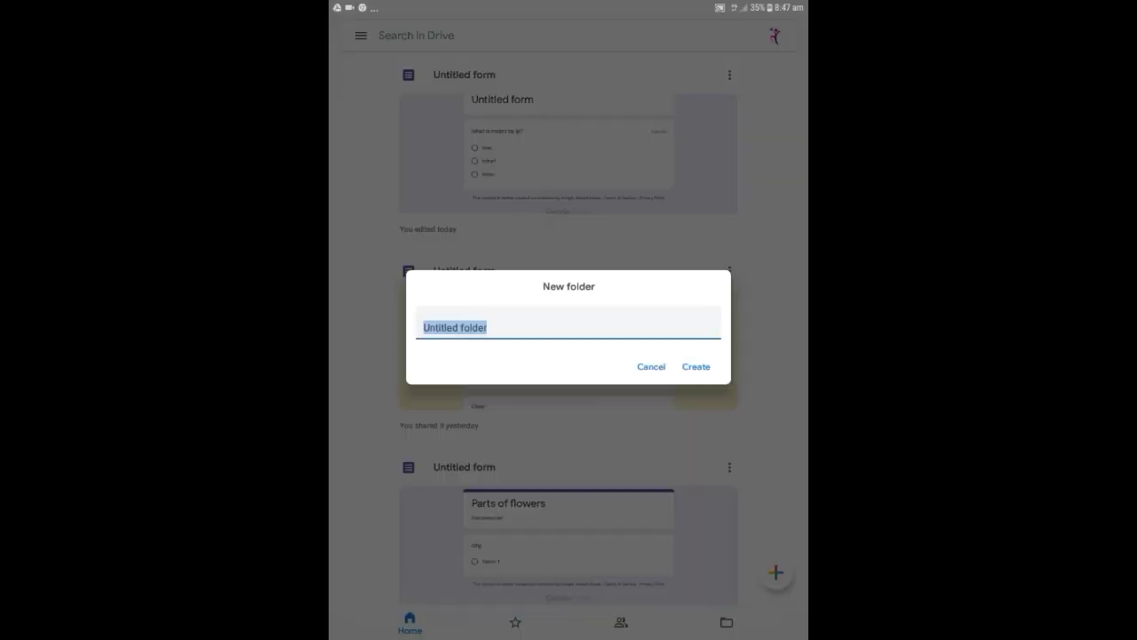
key("BackSpace")
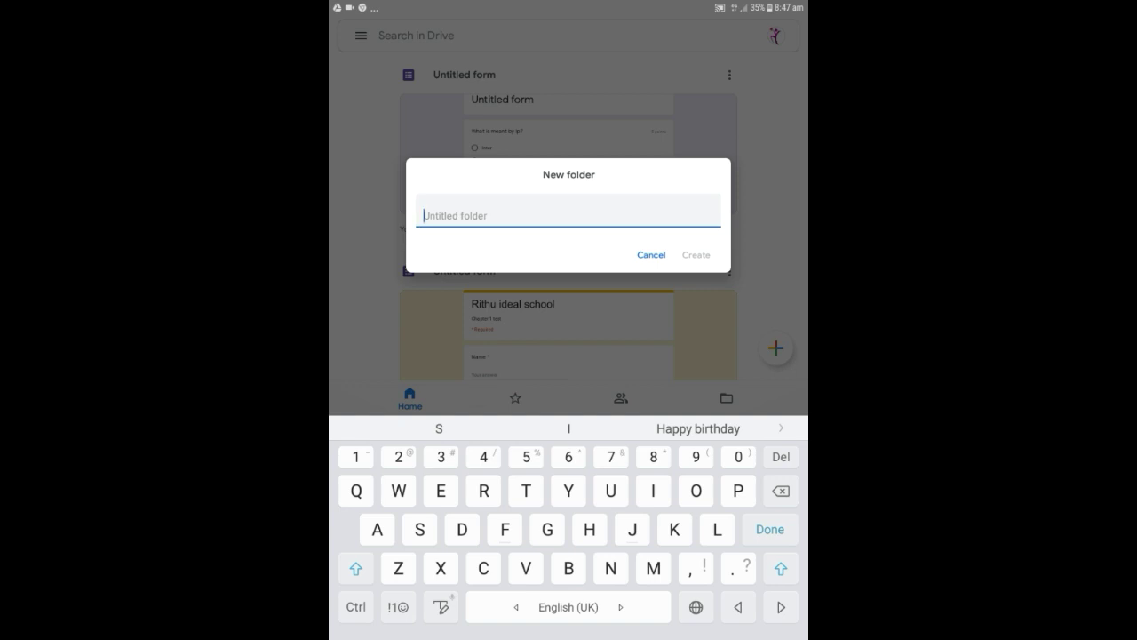
type("Forms")
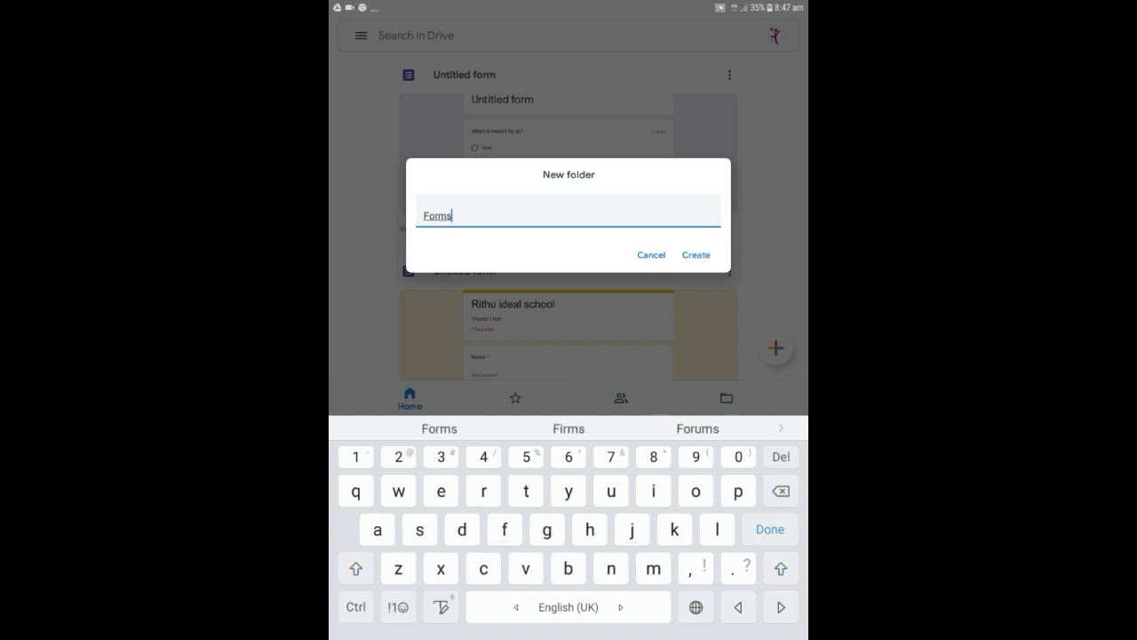
left_click(696, 255)
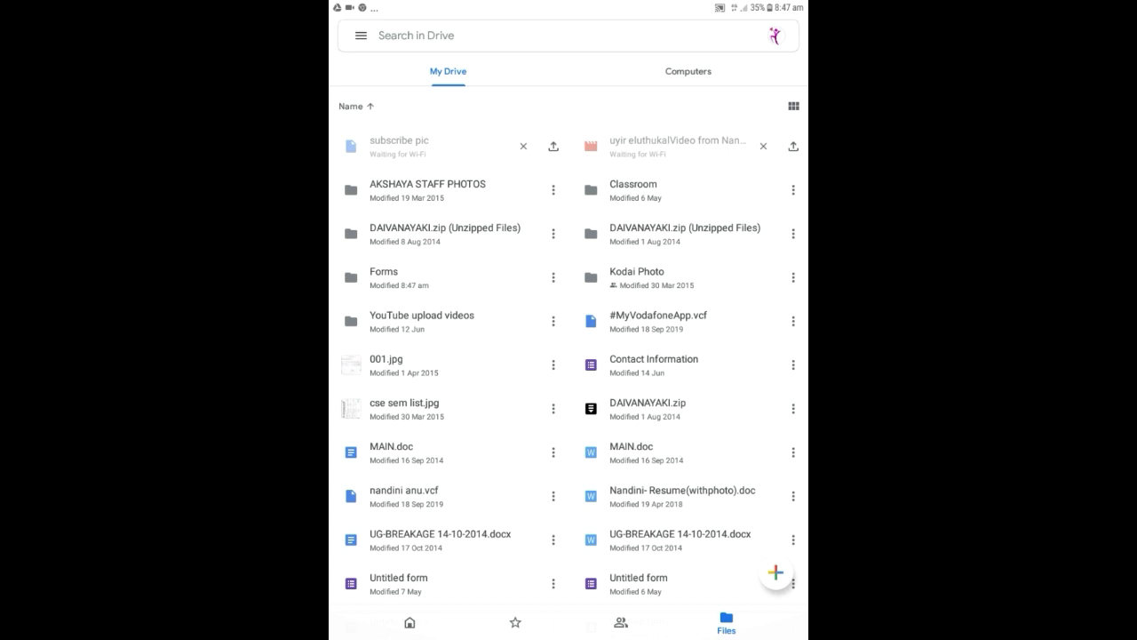
Step: Find the new Forms folder in the My Drive list and open it
scroll(568, 323, "down", 4)
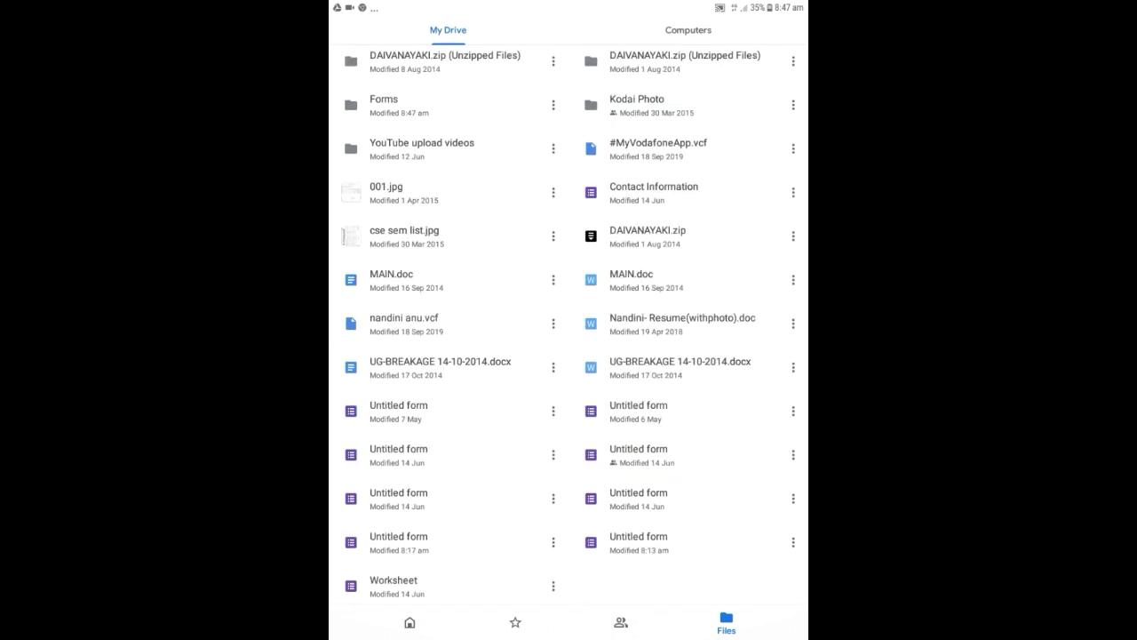
scroll(569, 324, "up", 3)
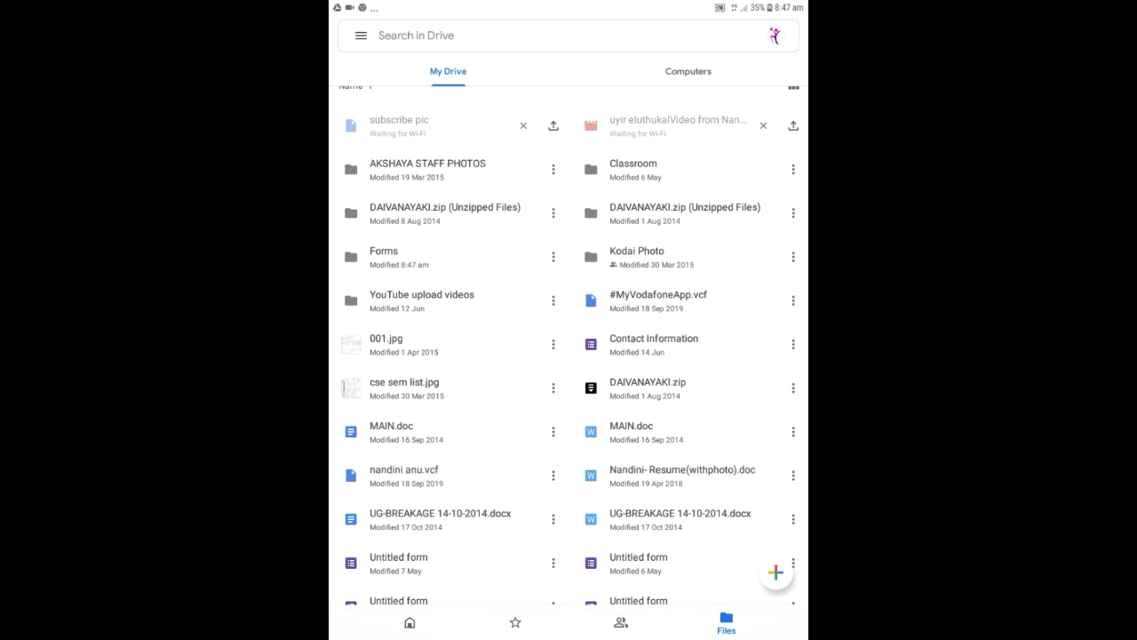
left_click(384, 257)
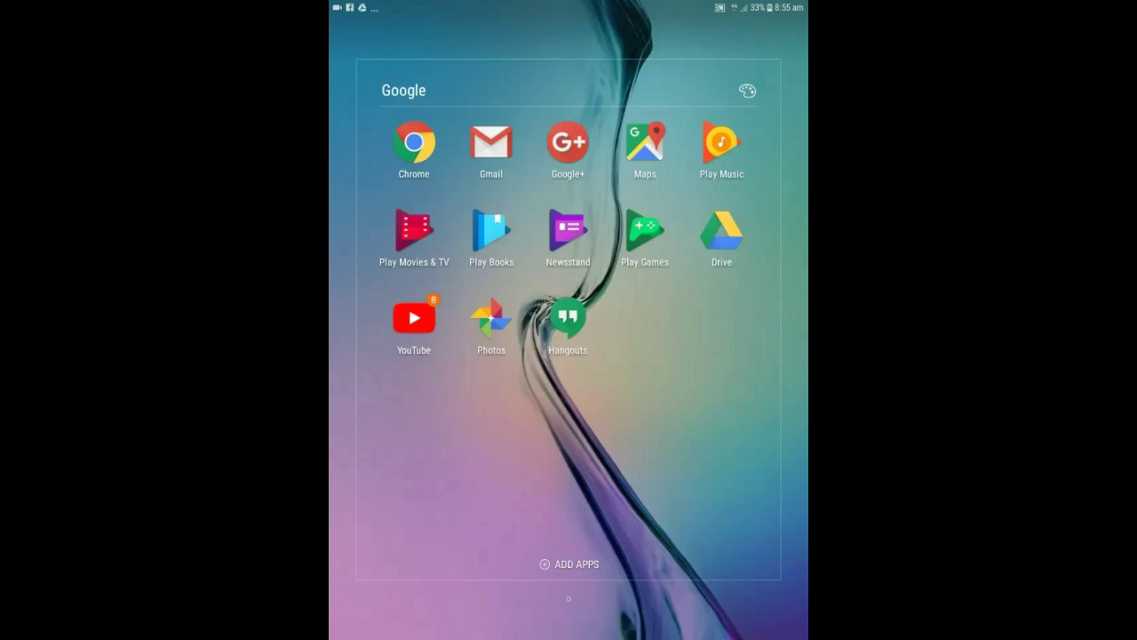
Step: Open Chrome and run a Google search for 'google forms'
left_click(414, 142)
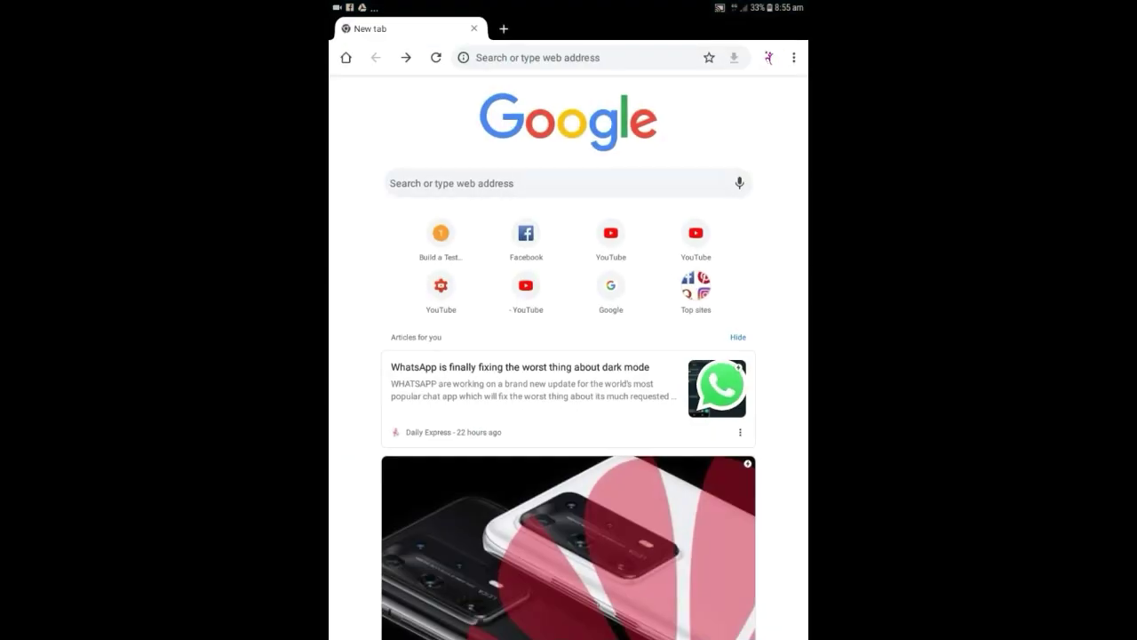
left_click(534, 183)
type("g")
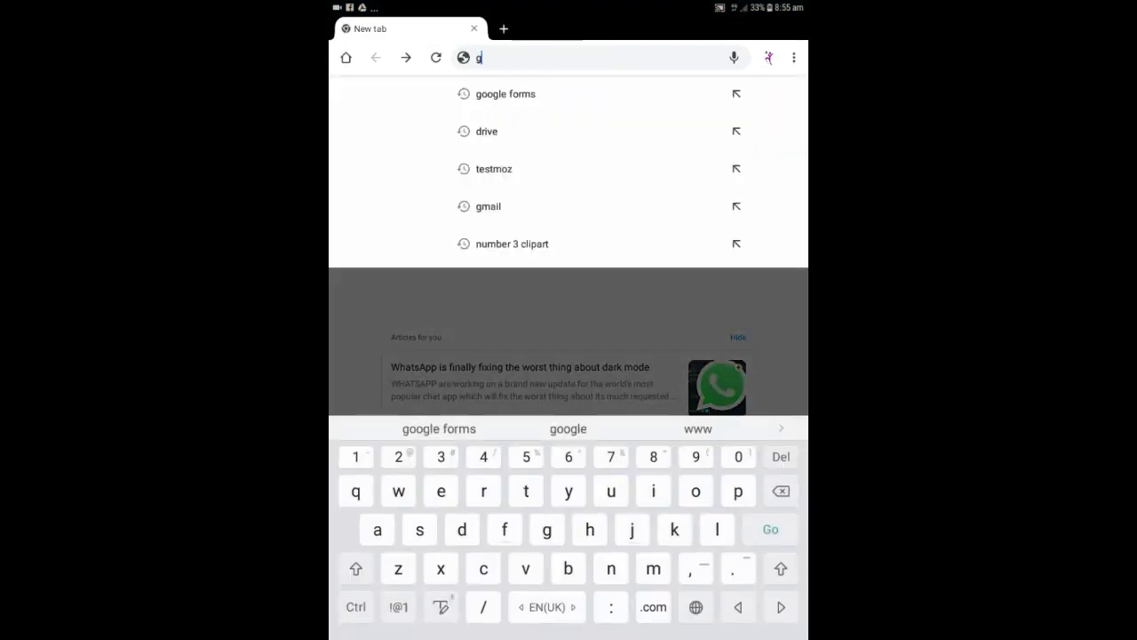
type("oogle fo")
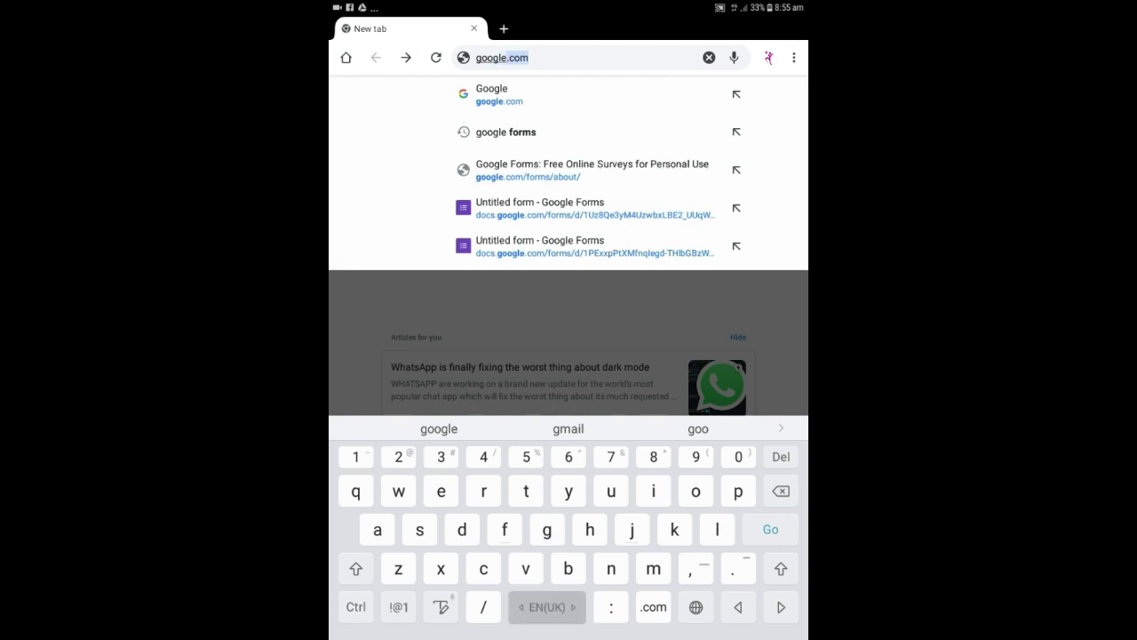
type("rms")
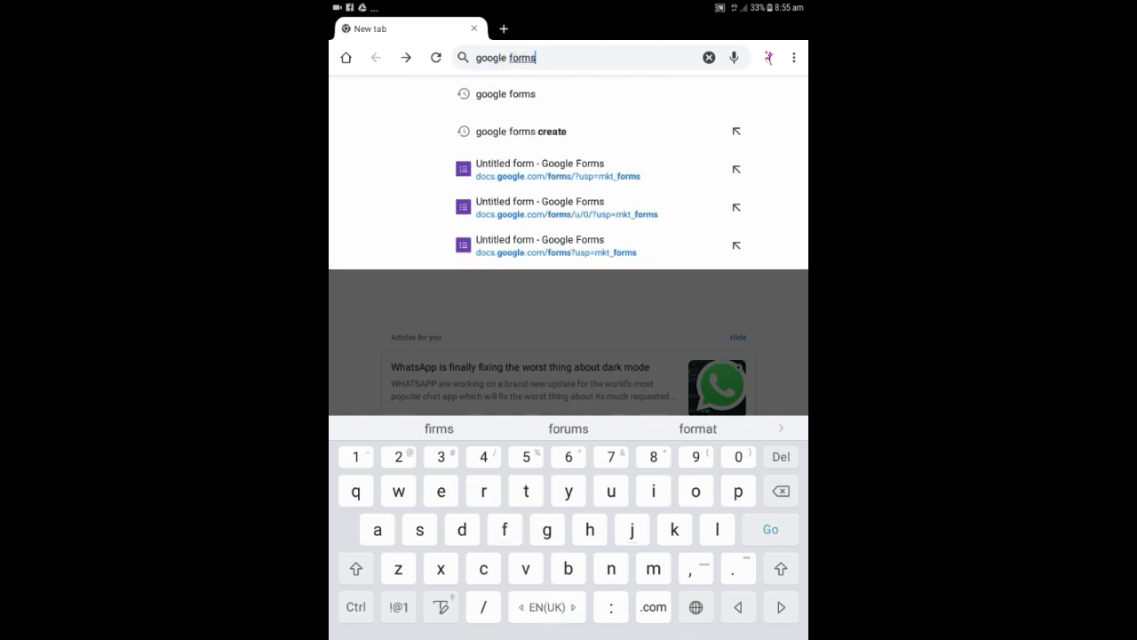
key("Return")
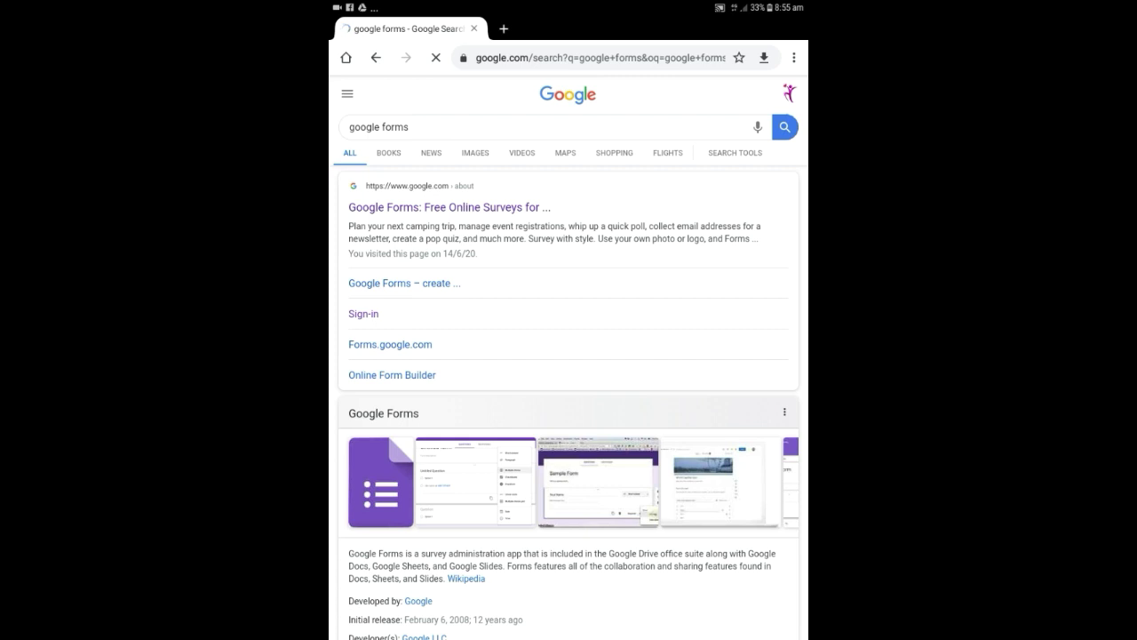
Step: Open the 'Google Forms: Free Online Surveys' result and go to Google Forms for a blank form
left_click(449, 207)
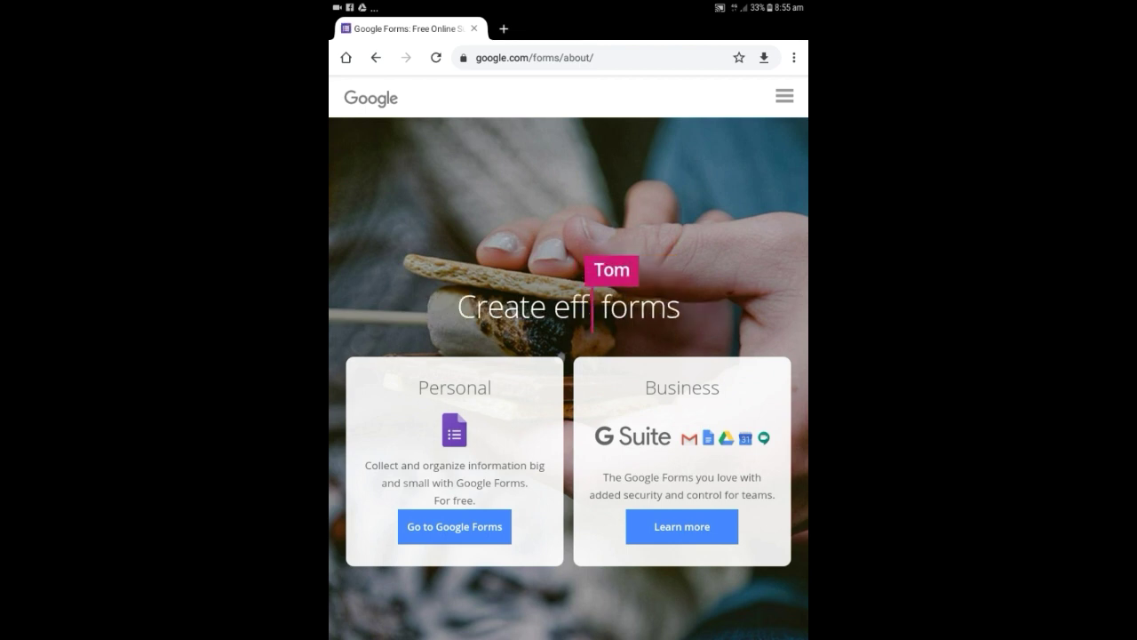
left_click(454, 526)
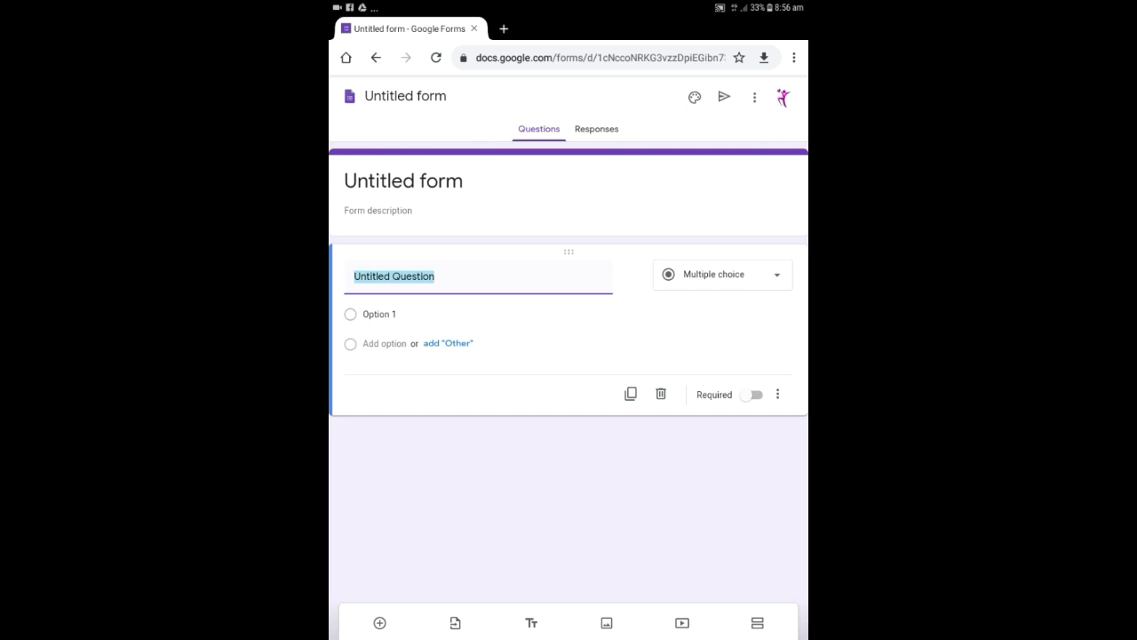
Step: Replace the 'Untitled form' title with 'Rithu ideal school'
left_click(403, 180)
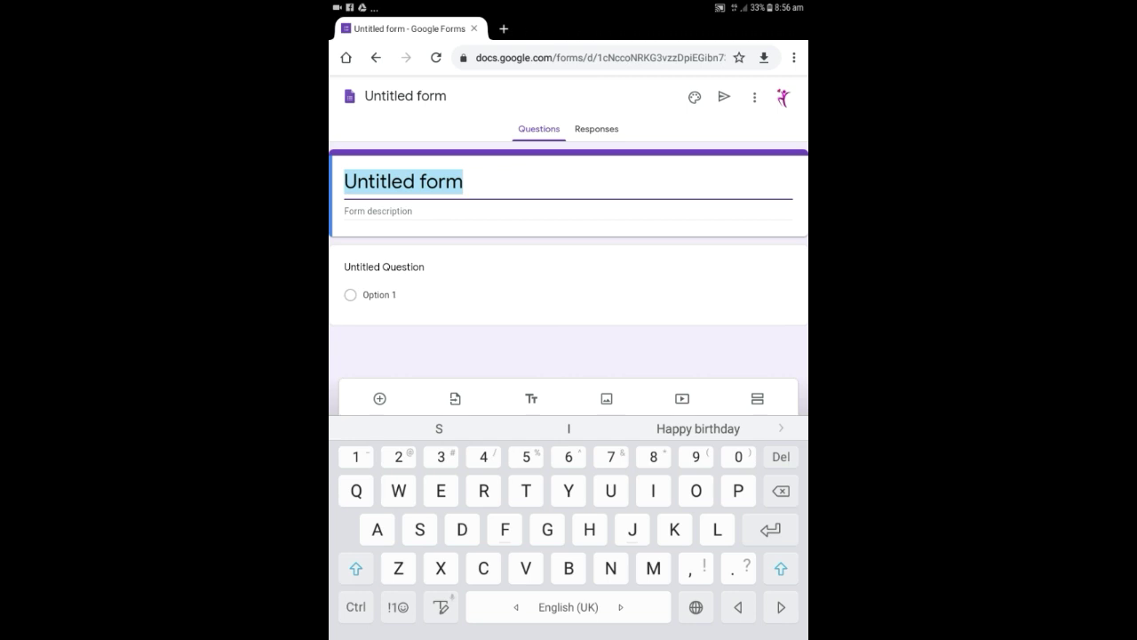
type("Rithu ")
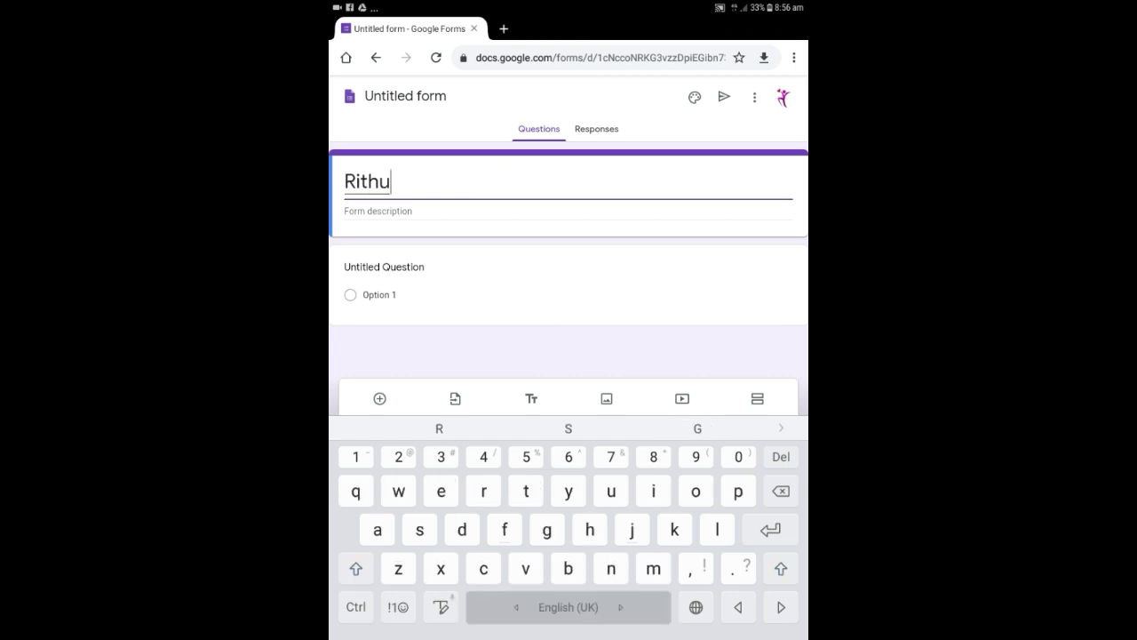
type("idea")
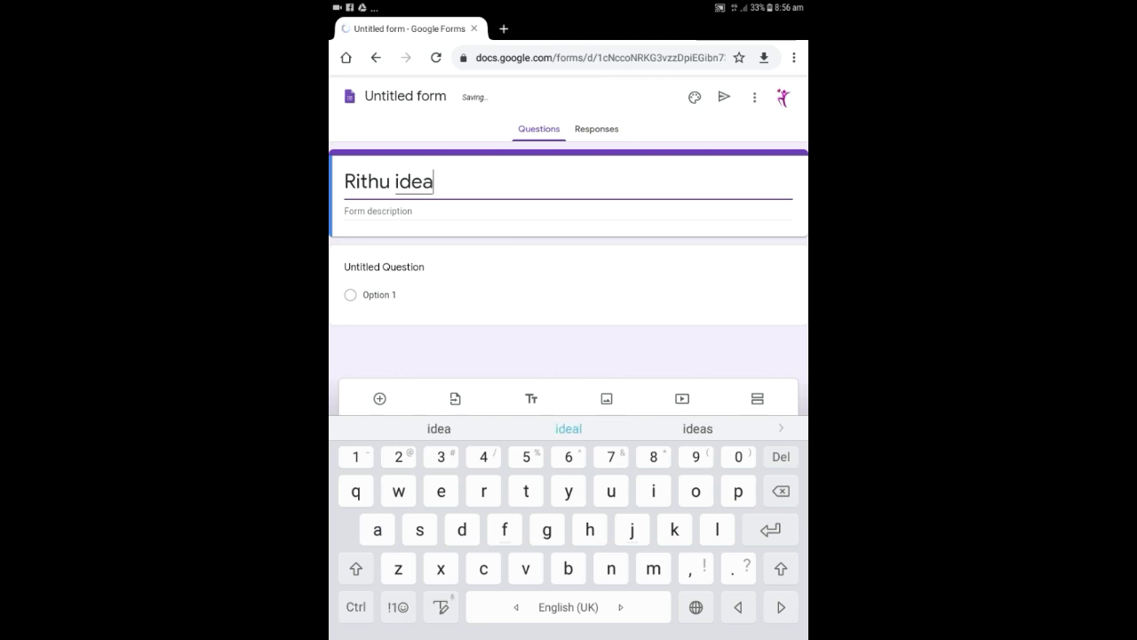
type("l sch")
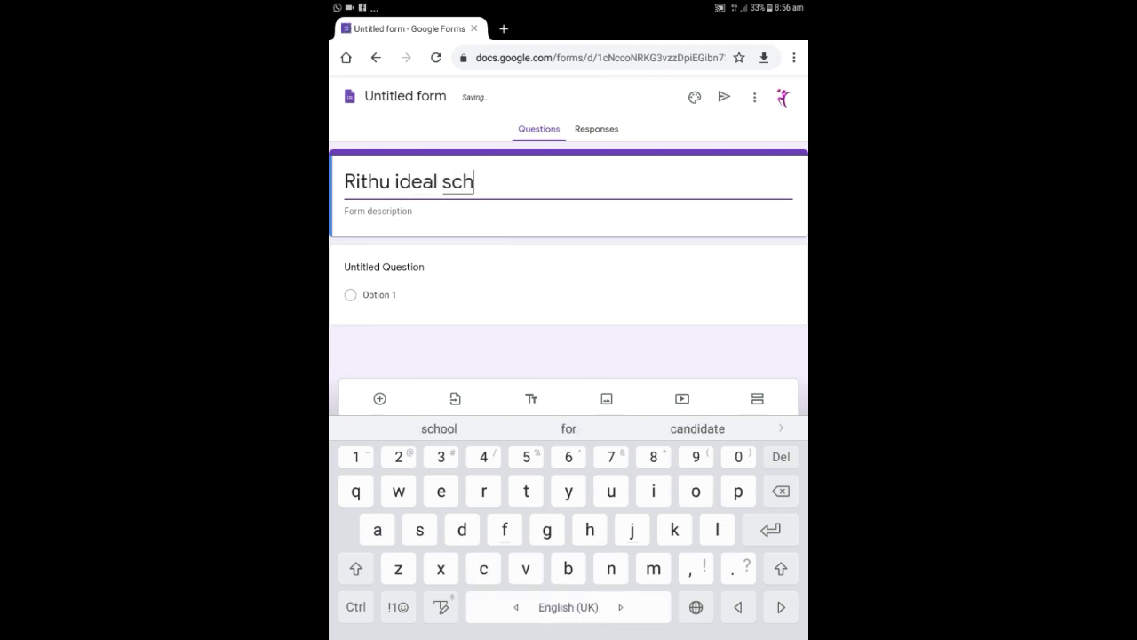
type("ool")
left_click(379, 210)
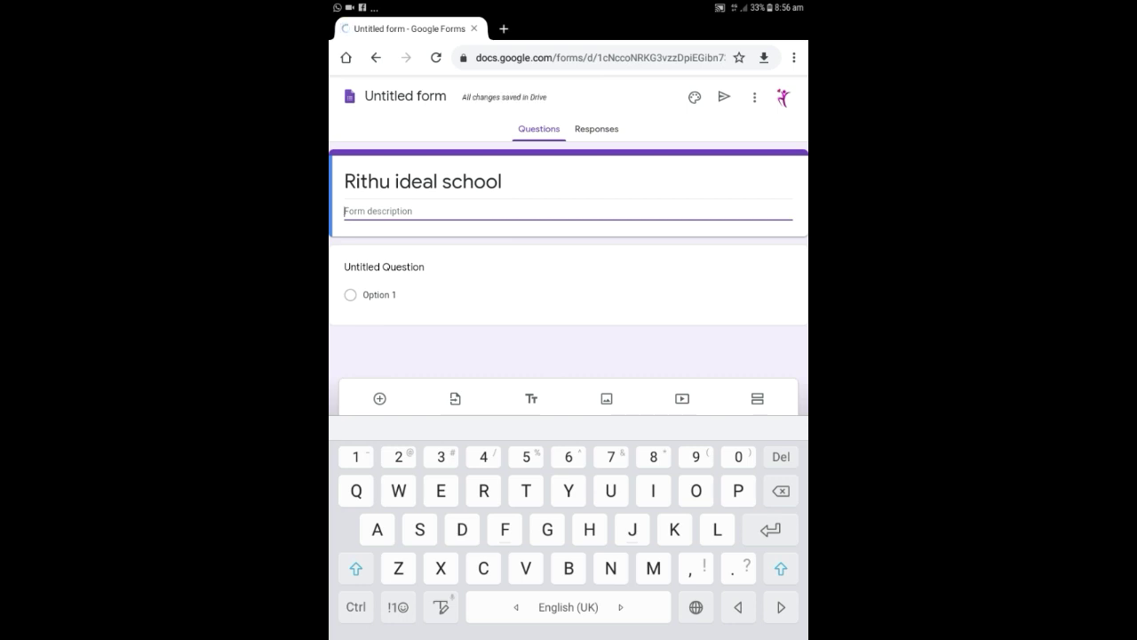
Step: Enter 'Computer science shortcuts- test no 1' as the form description
left_click(483, 567)
type("ompu")
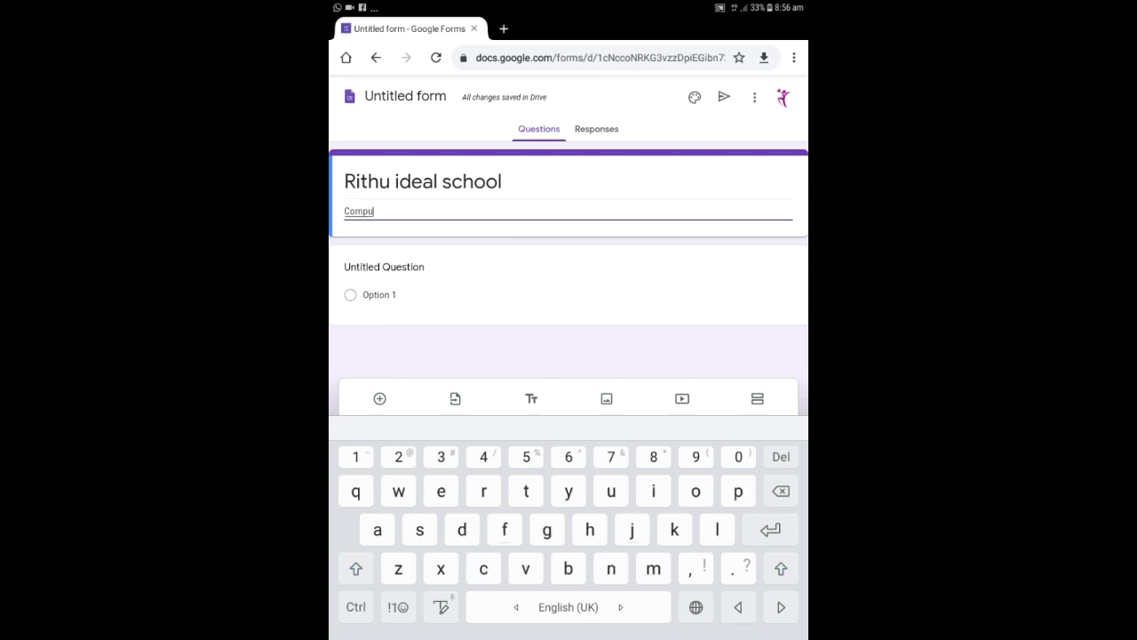
type("ter sc")
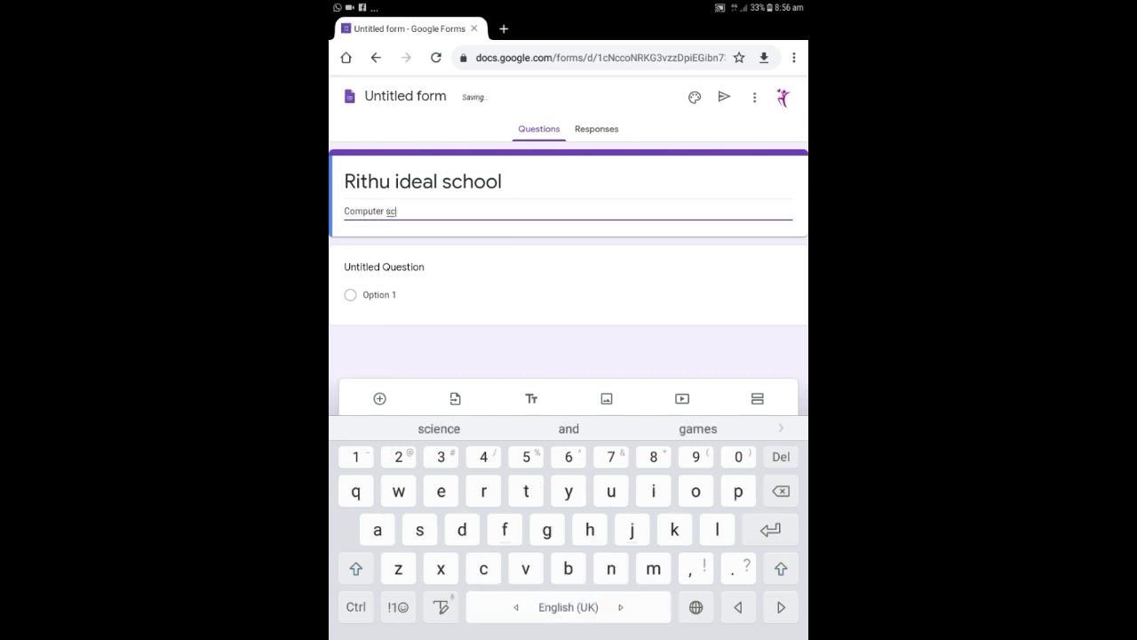
type("iencw")
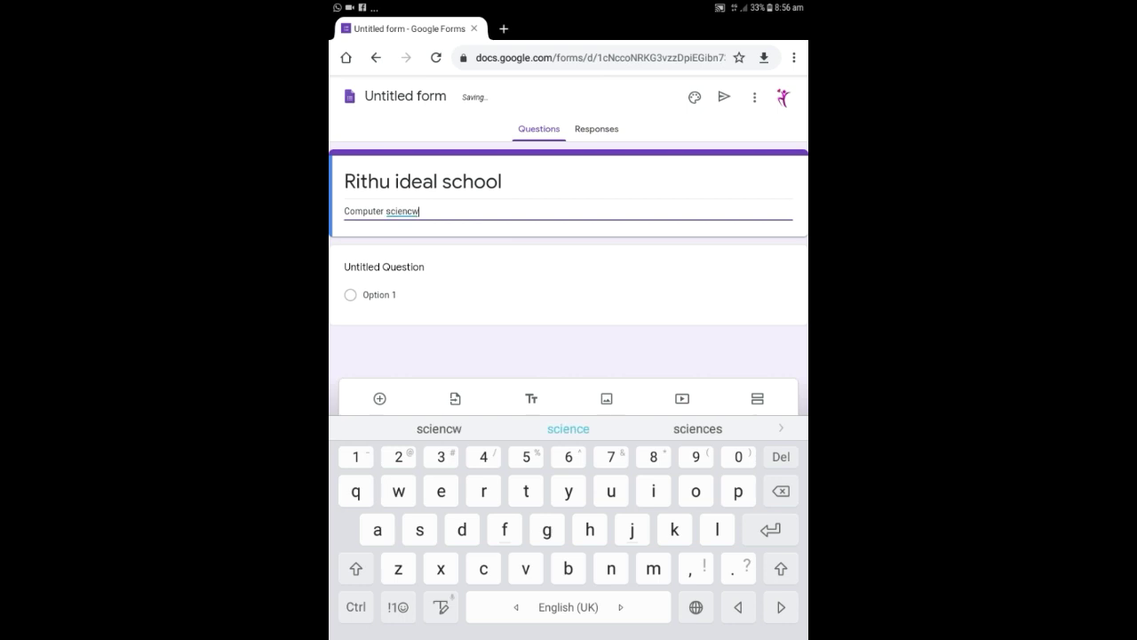
key("BackSpace")
type("e ")
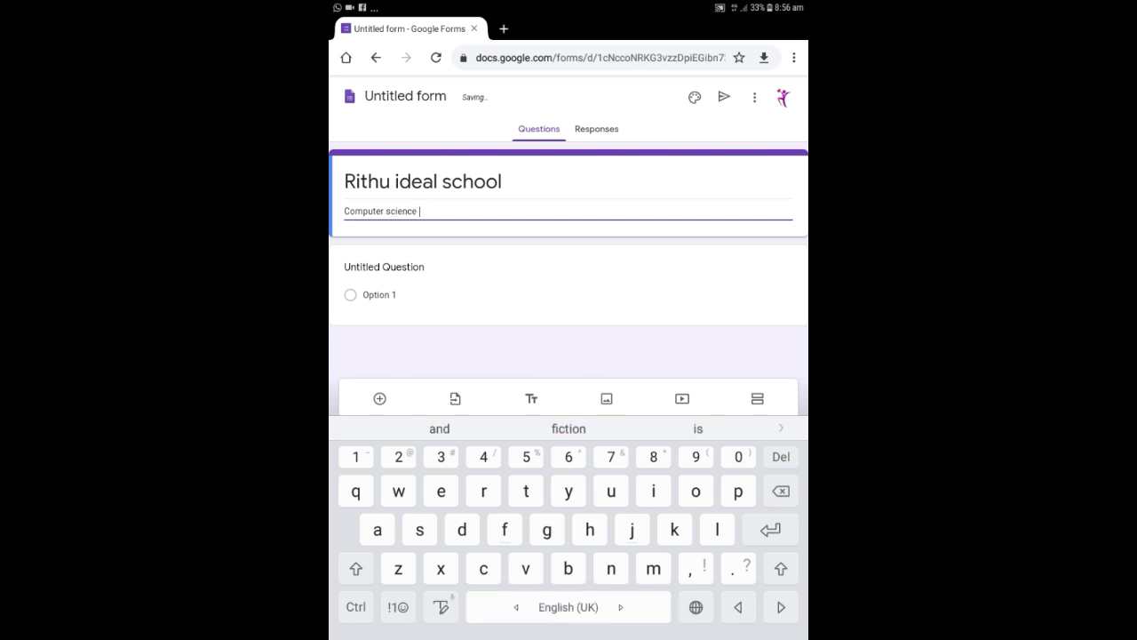
type("sho")
type("rtcut")
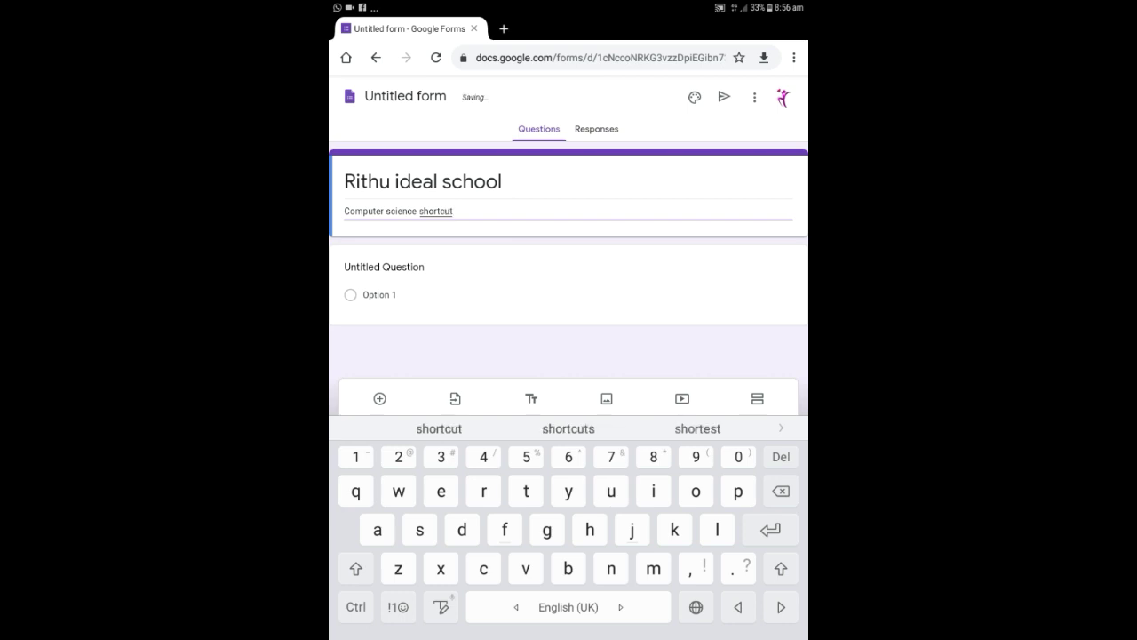
type("s")
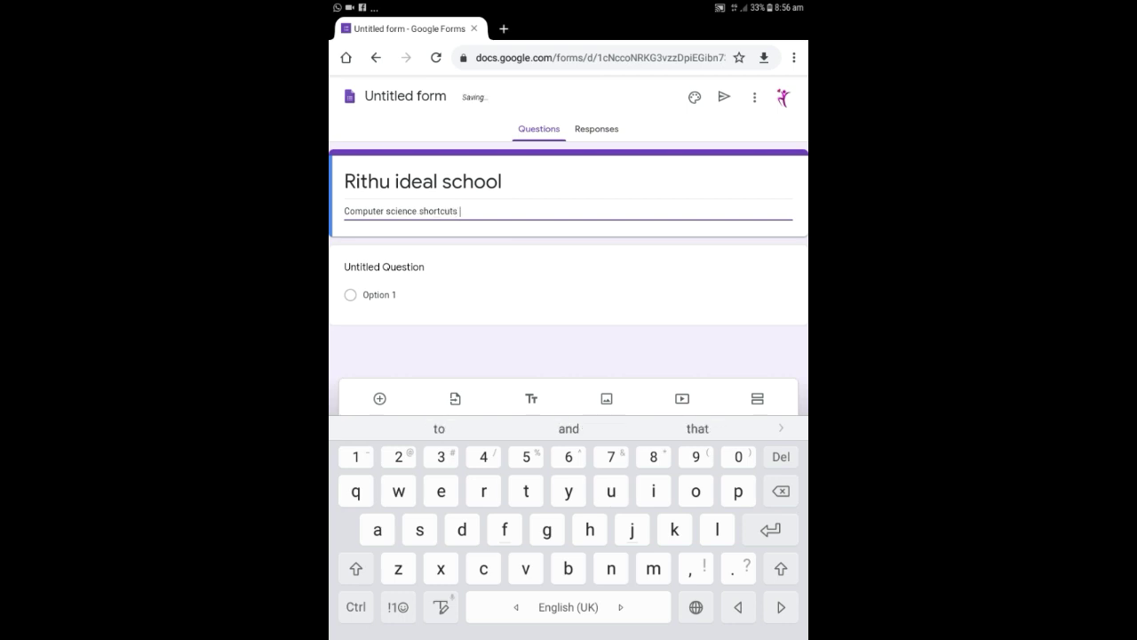
key("BackSpace")
left_click(398, 606)
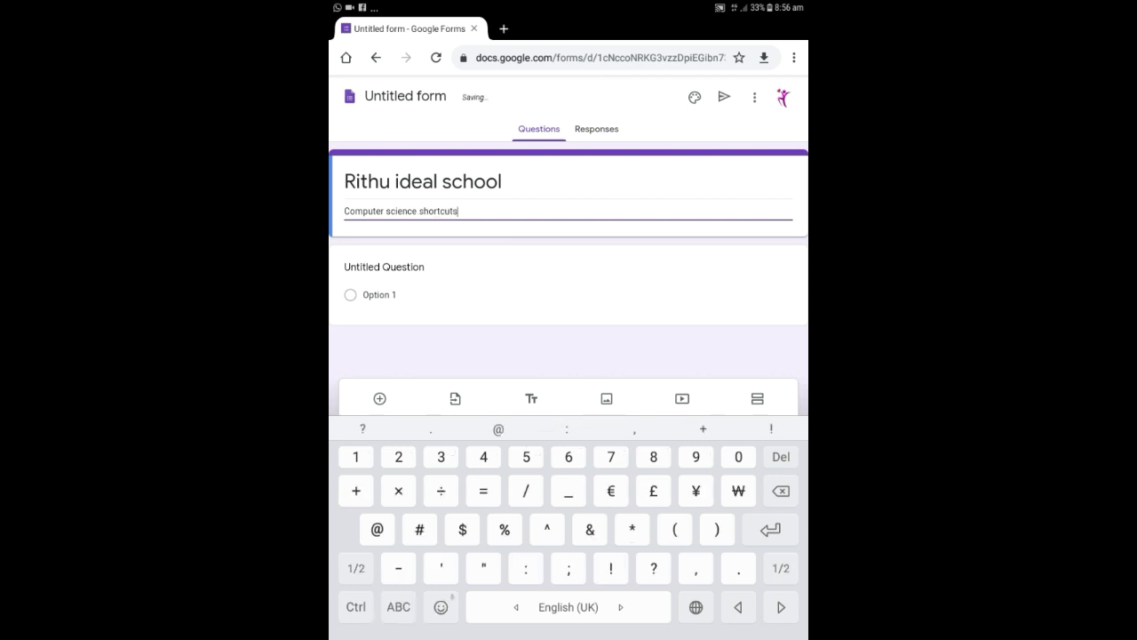
type("- ")
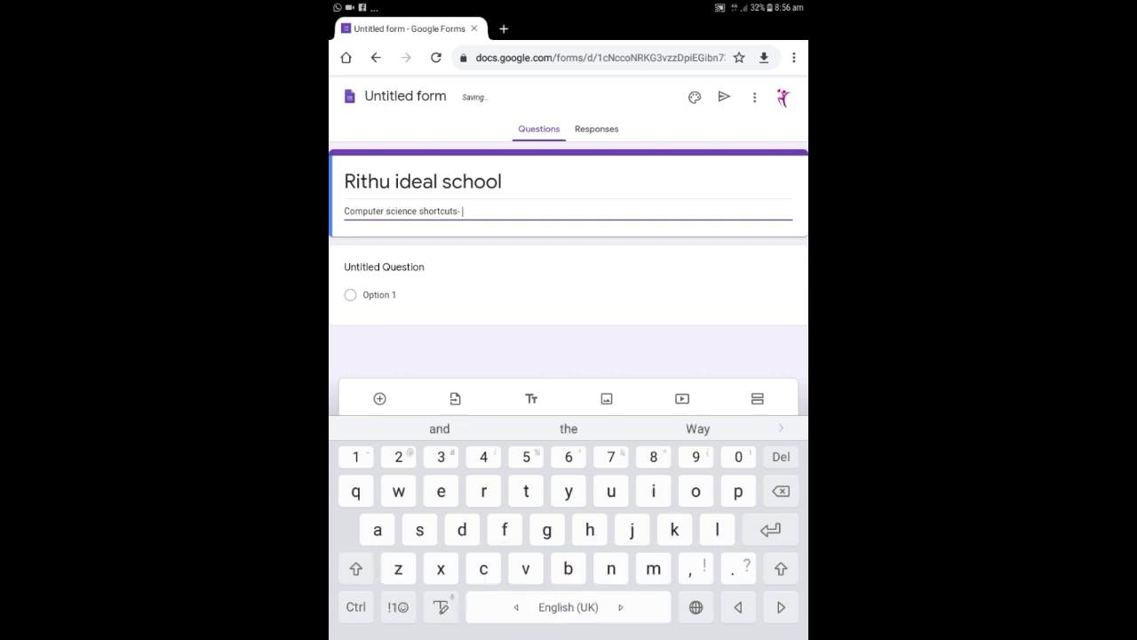
type("test ")
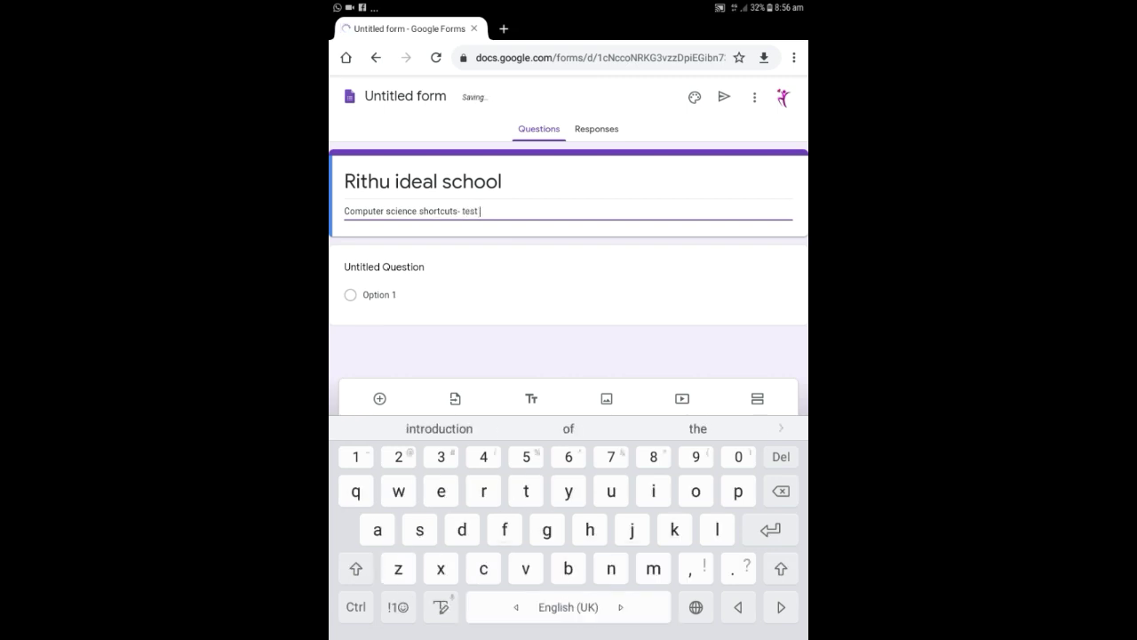
type("no 1")
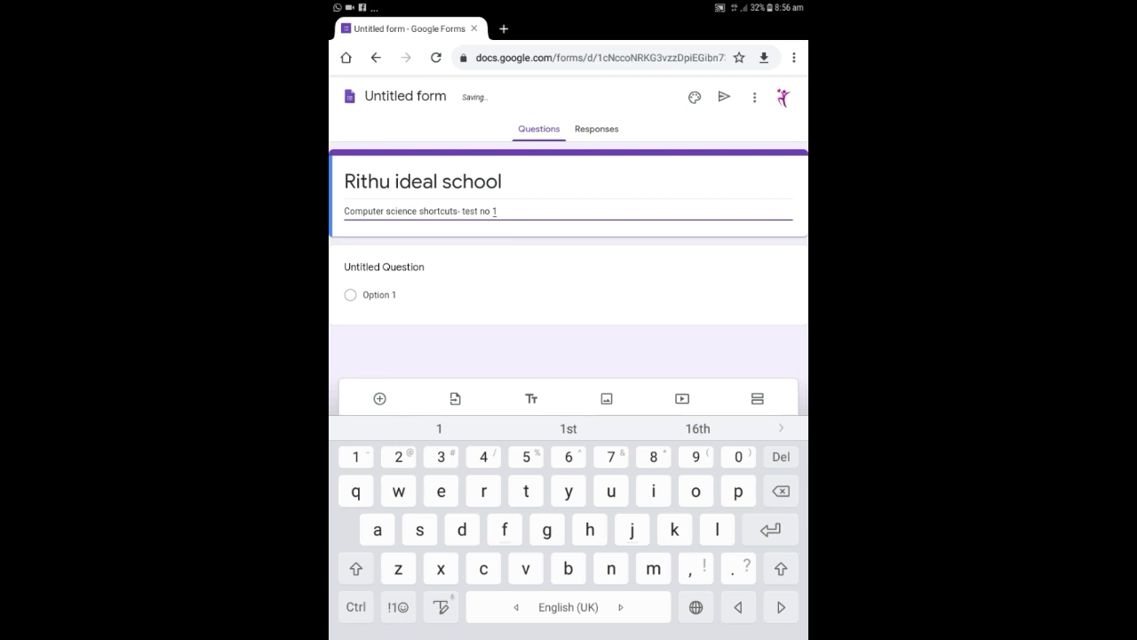
left_click(384, 266)
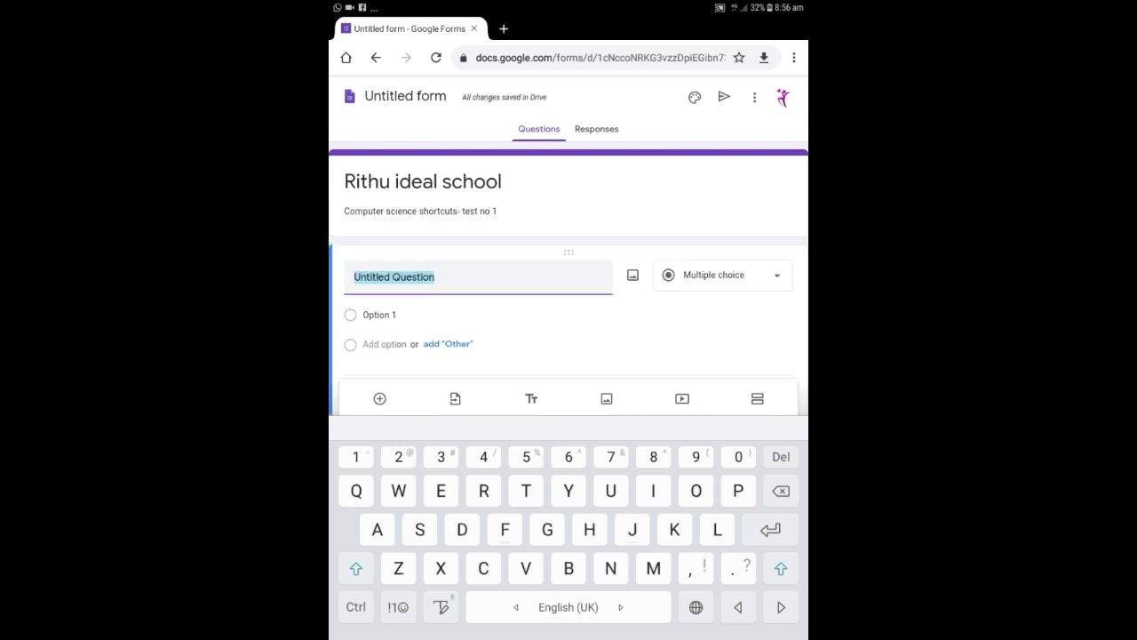
Step: Title the first question 'Name', keep it as Short answer, and make it required
type("Na")
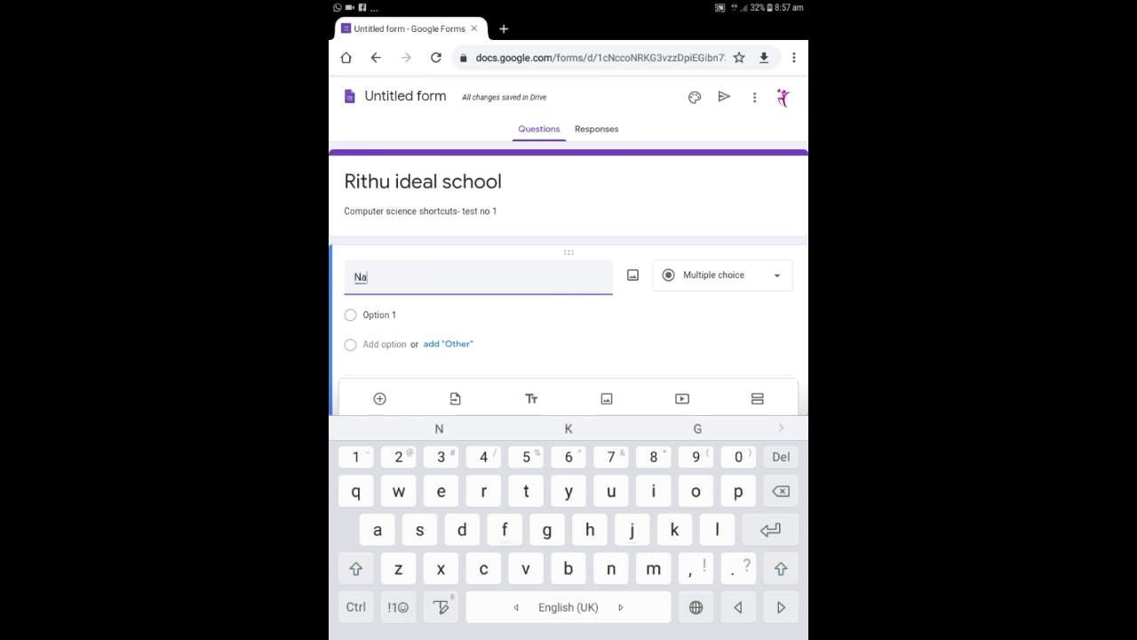
type("me")
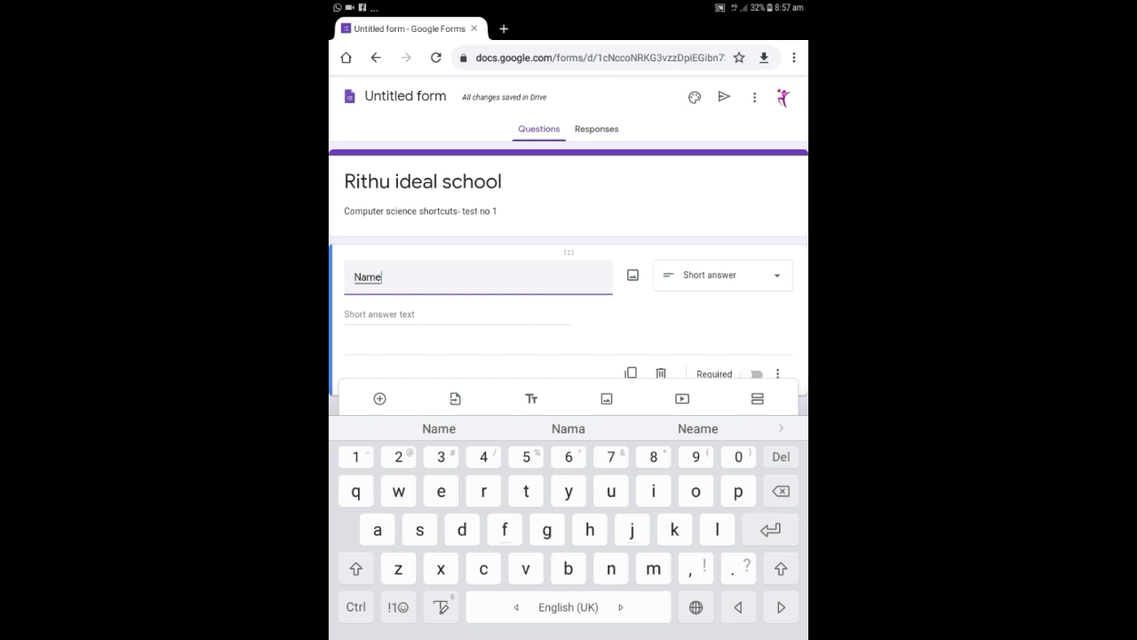
key("Escape")
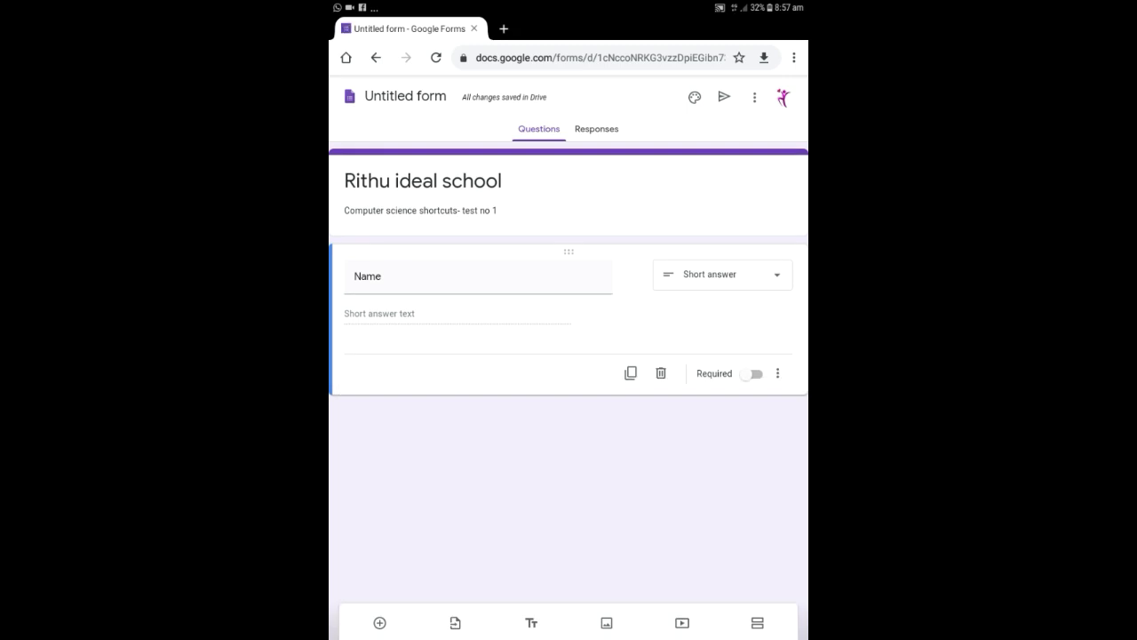
left_click(722, 274)
left_click(709, 262)
left_click(752, 374)
Step: Add a required dropdown question 'Class' with choices 1, 2, 3, 4 and 5
left_click(380, 622)
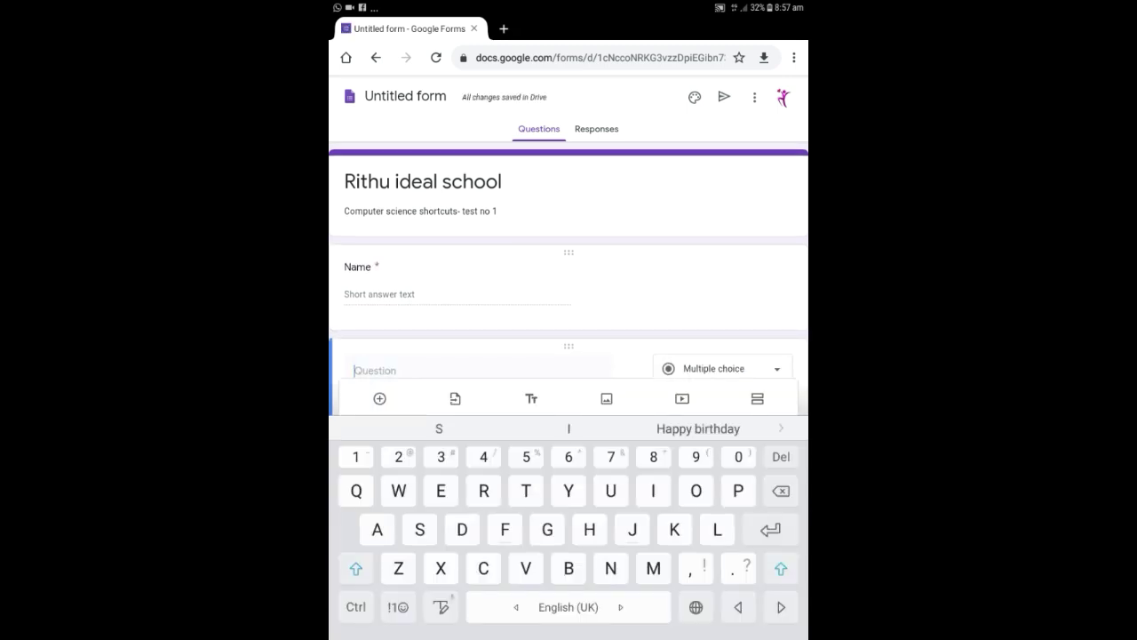
type("C")
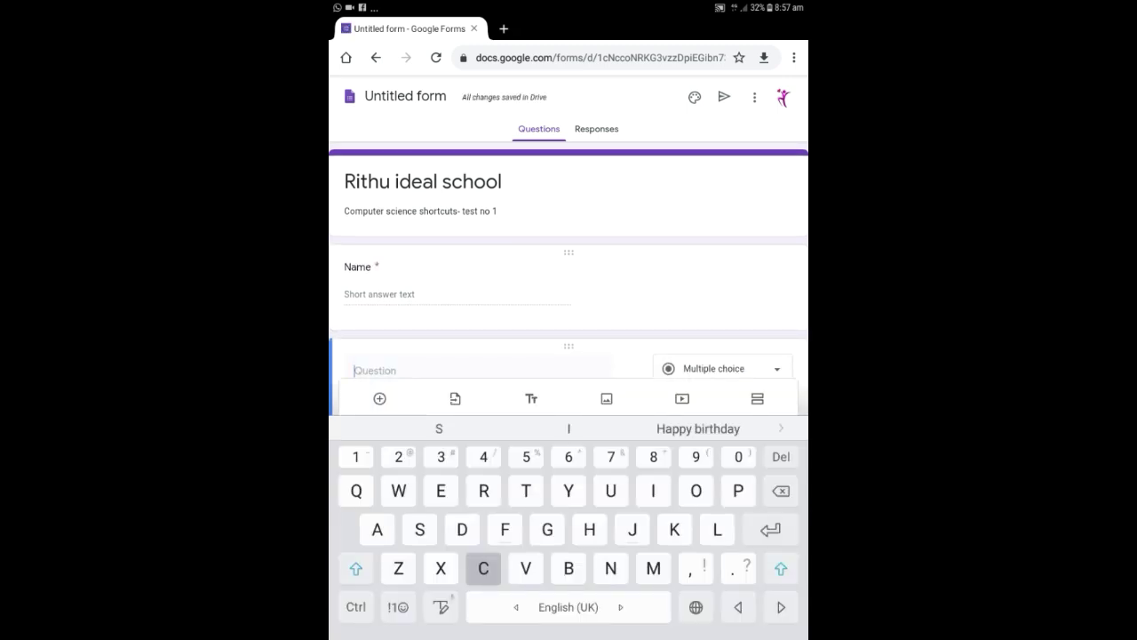
type("lass")
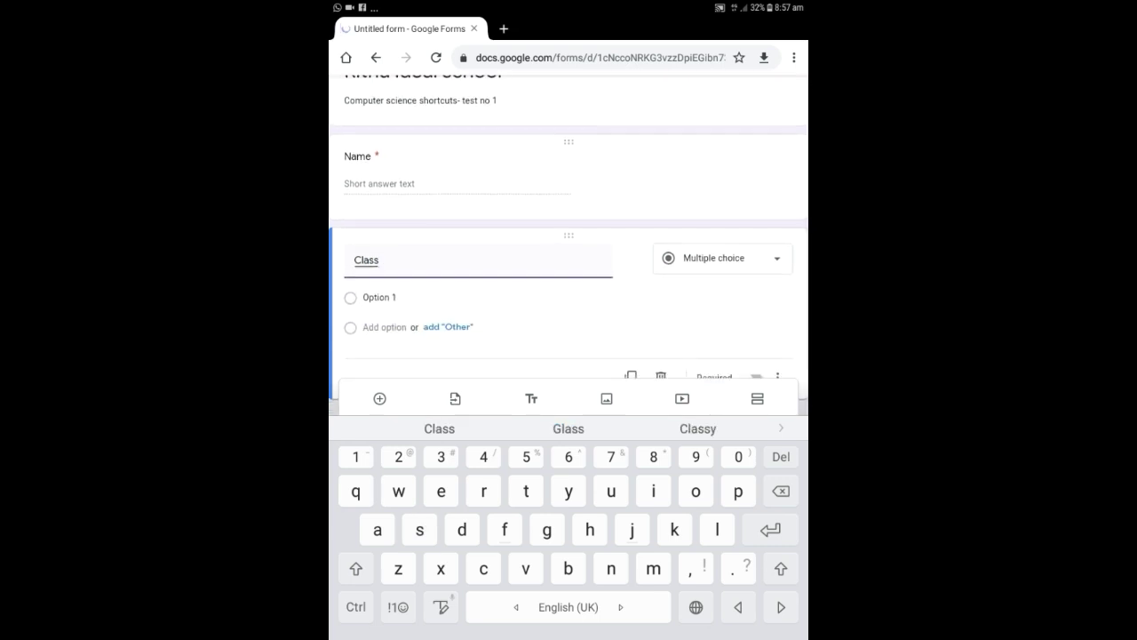
left_click(722, 258)
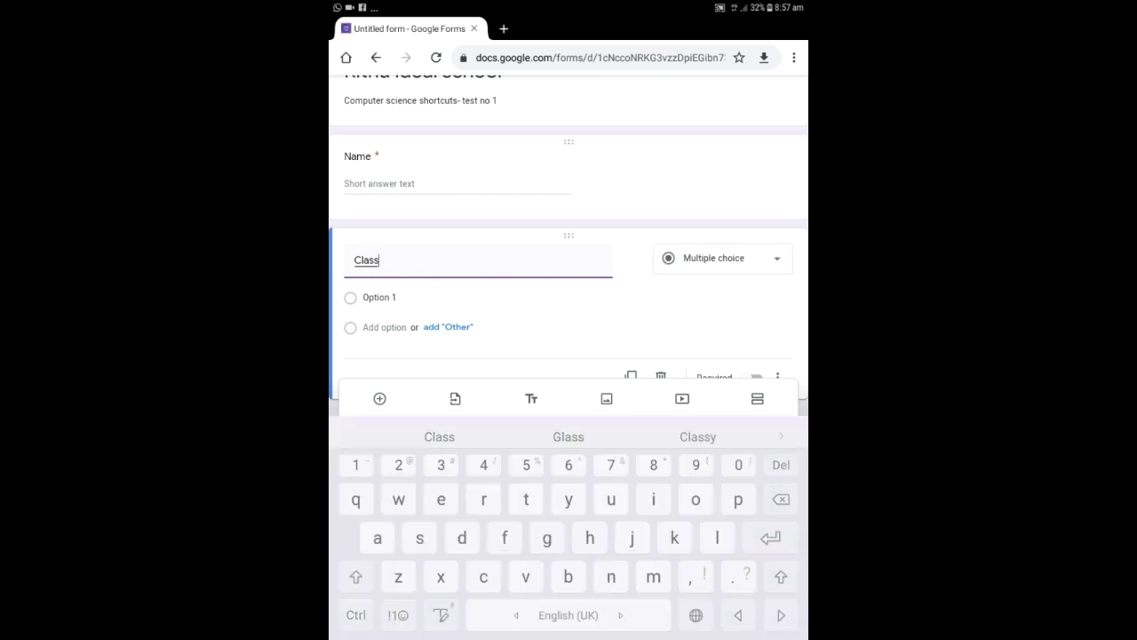
left_click(704, 240)
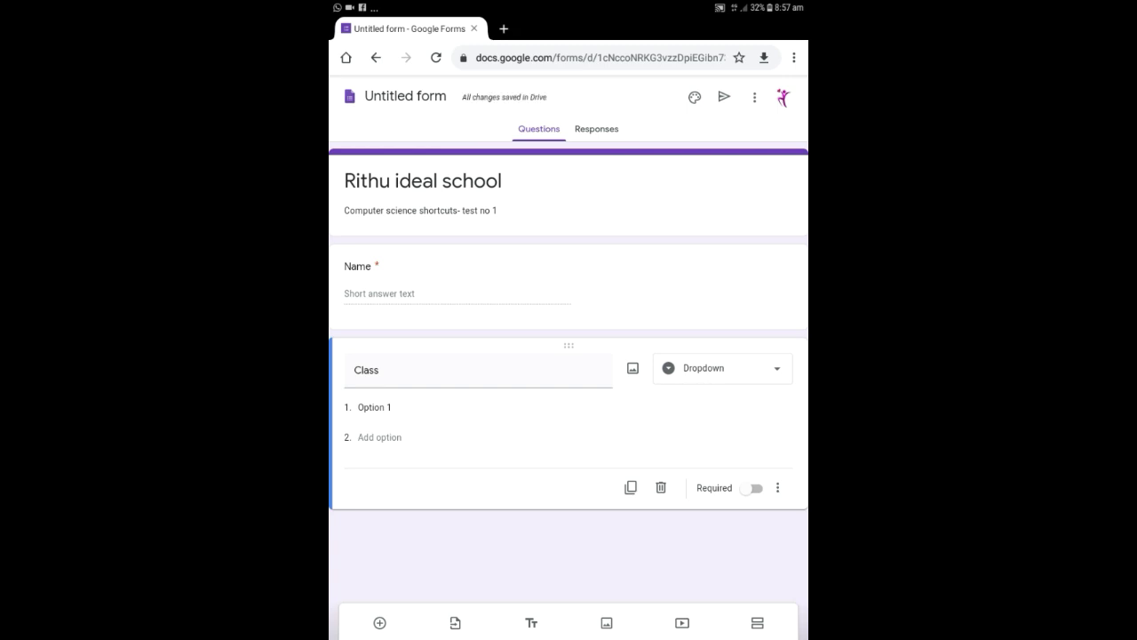
left_click(374, 407)
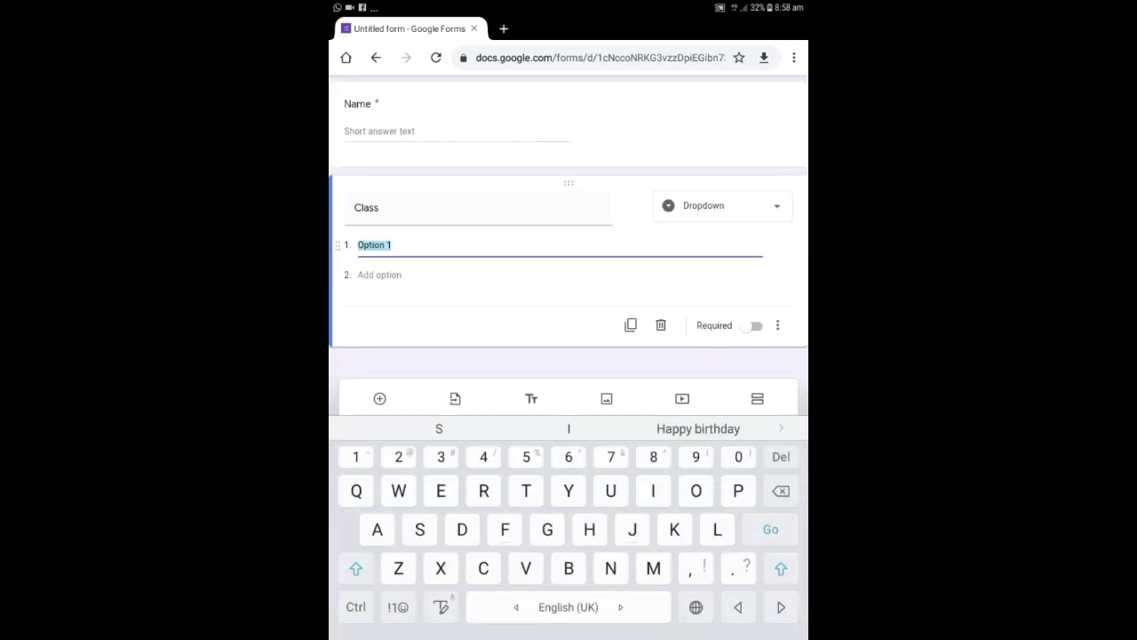
type("1")
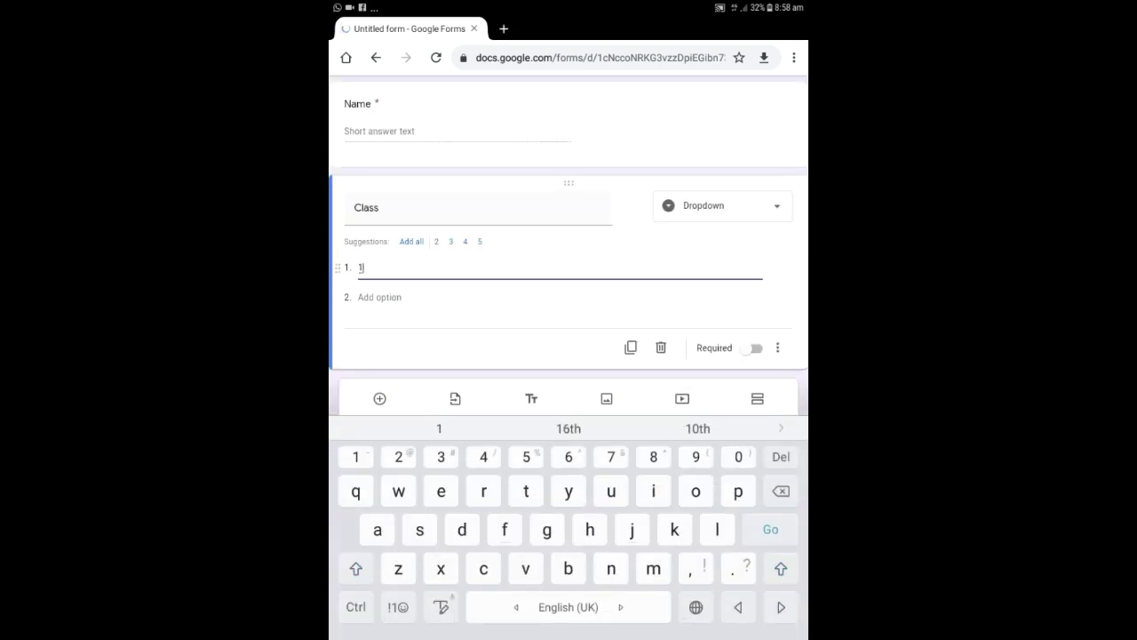
left_click(436, 241)
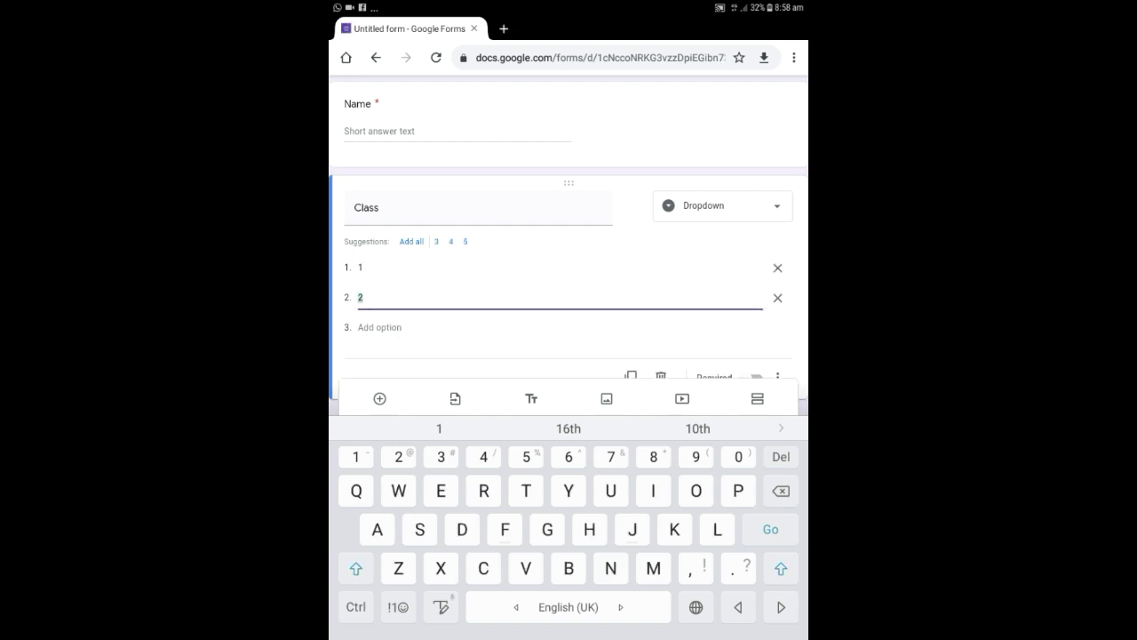
left_click(436, 241)
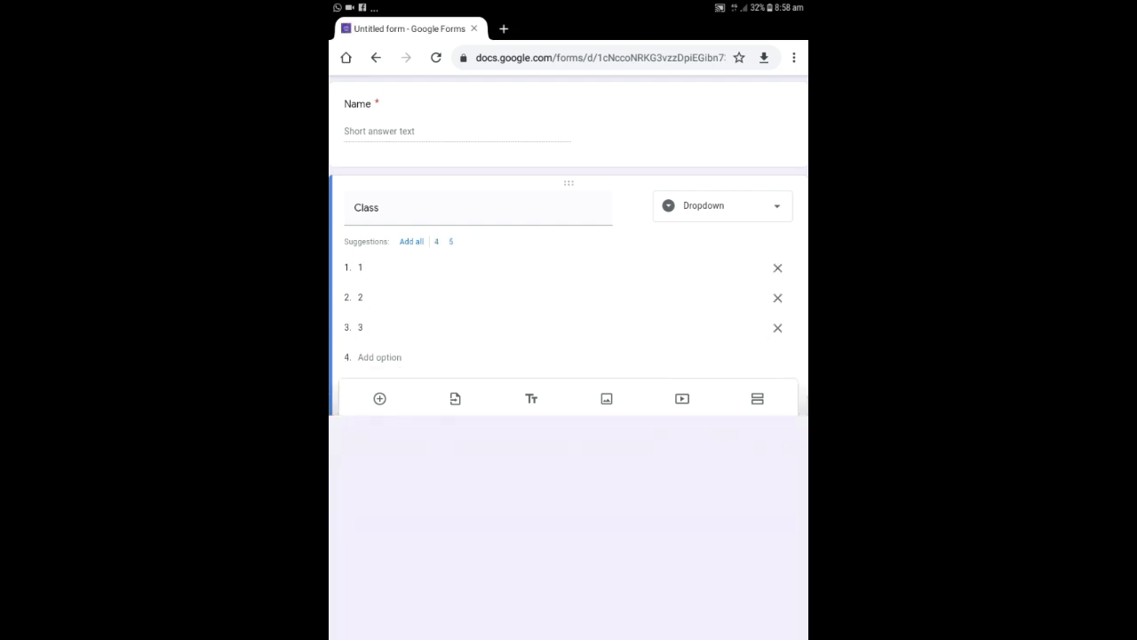
left_click(360, 266)
key("Escape")
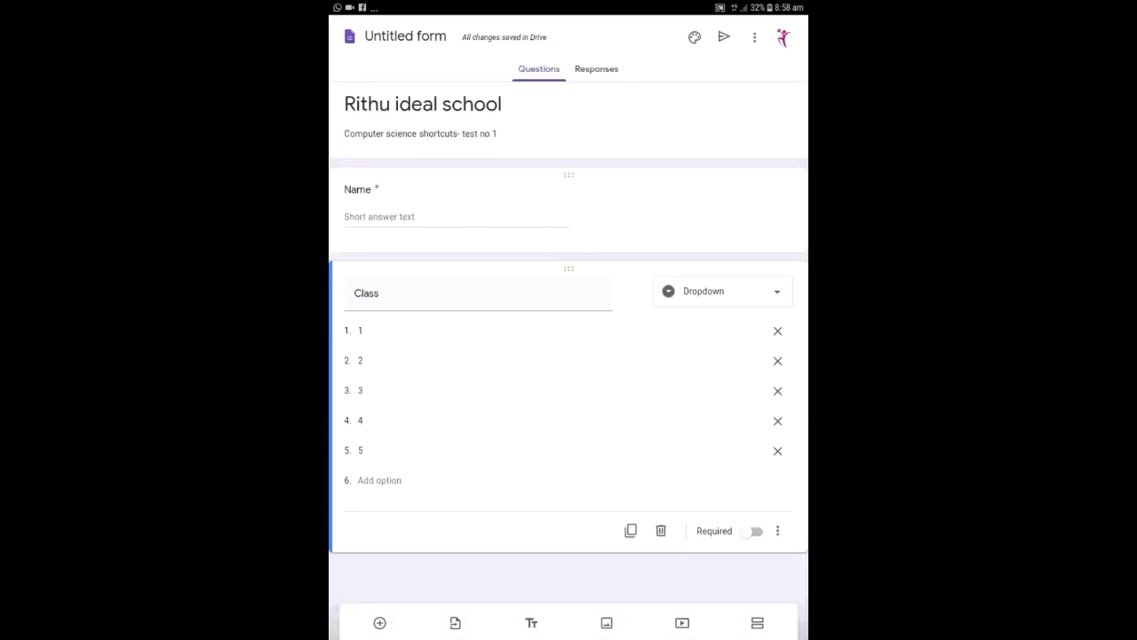
left_click(754, 531)
Step: Add a new question titled 'Section' and set its type to Dropdown
left_click(379, 622)
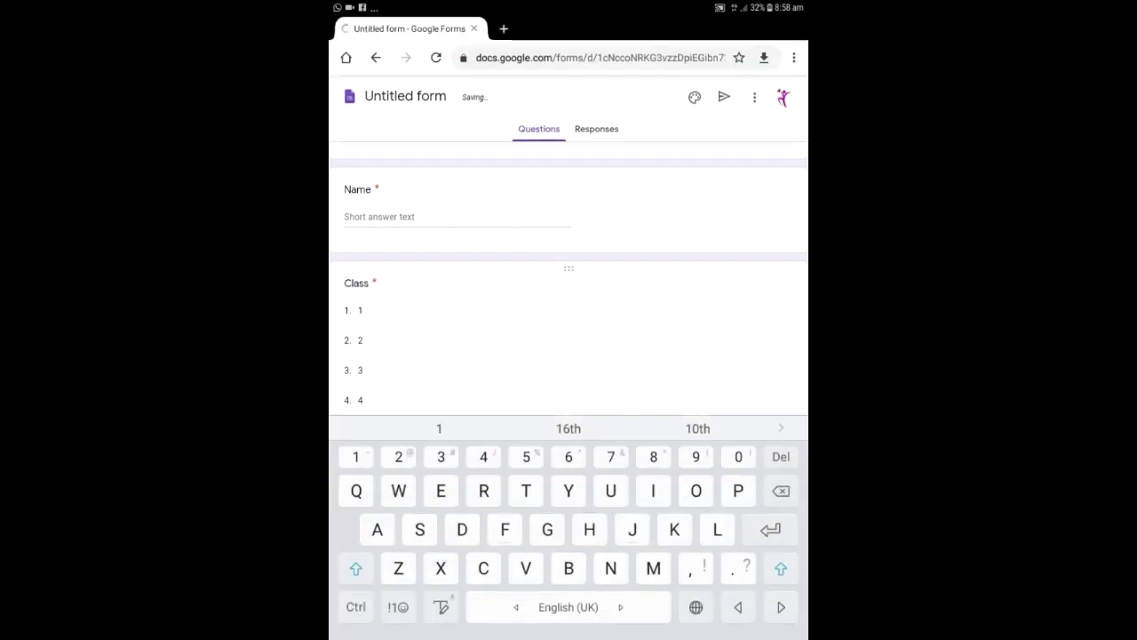
type("Se")
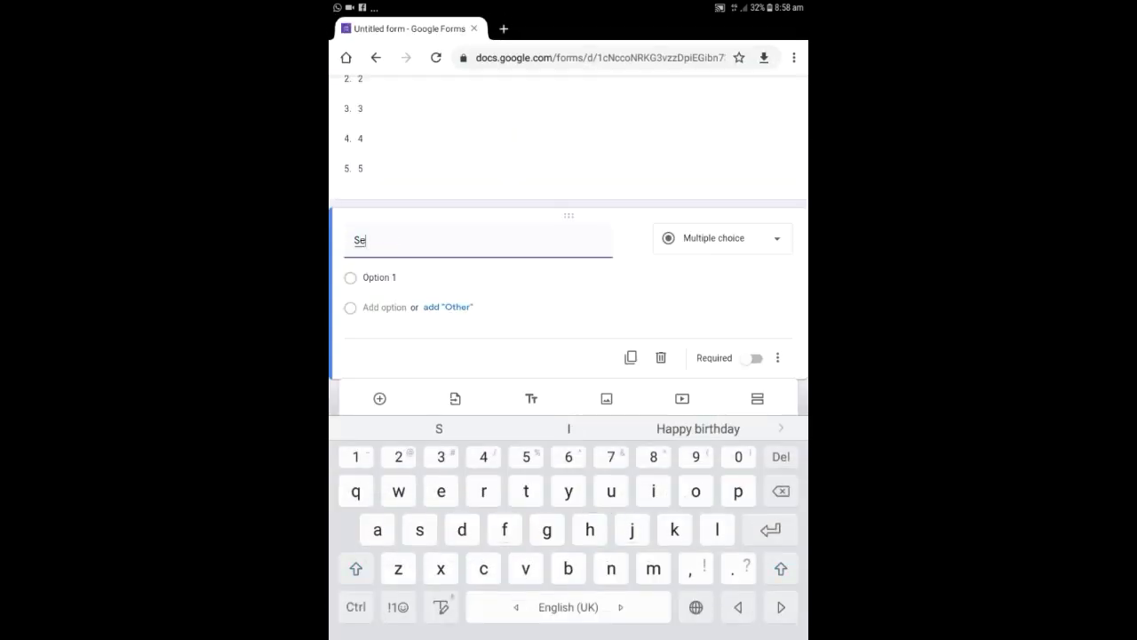
type("ction")
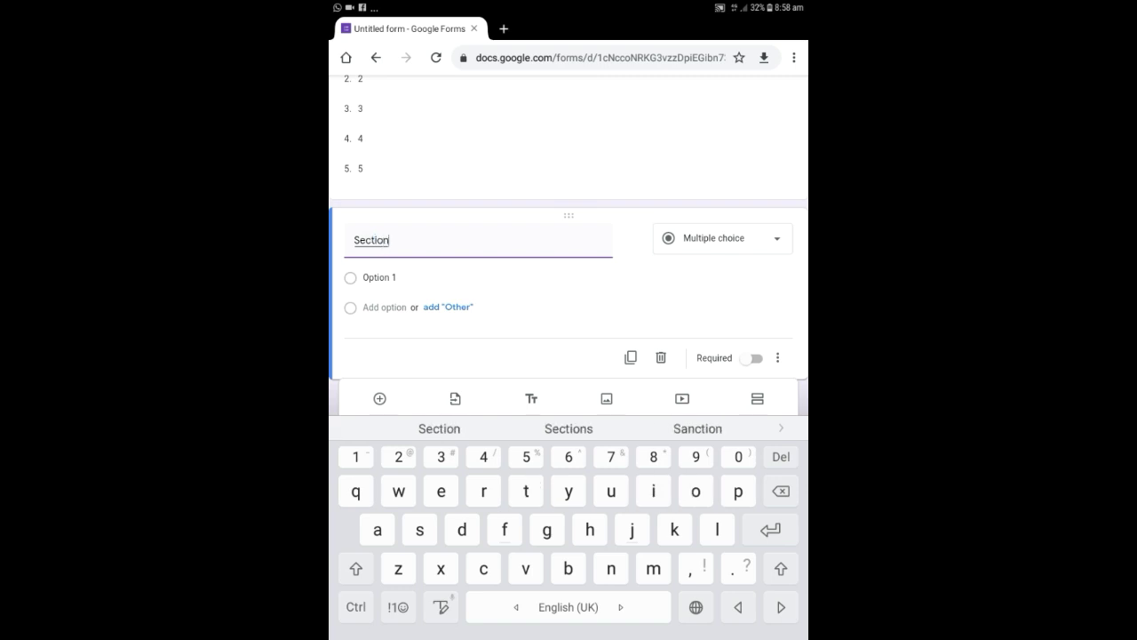
left_click(722, 238)
left_click(704, 240)
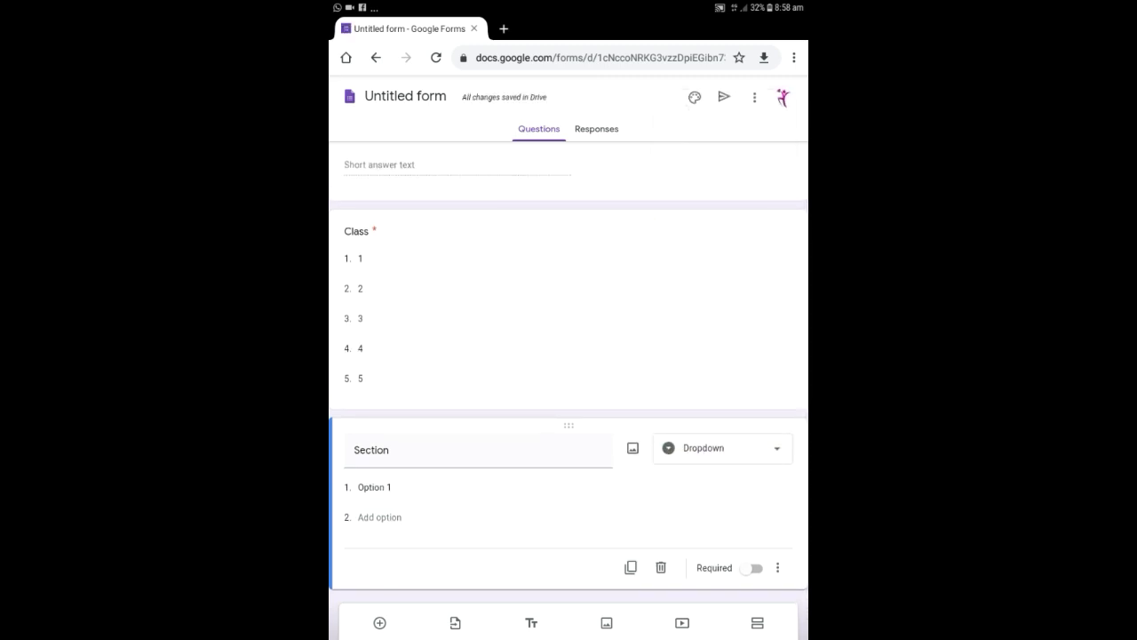
Step: Give the Section question choices A, B and C and mark it required
left_click(374, 487)
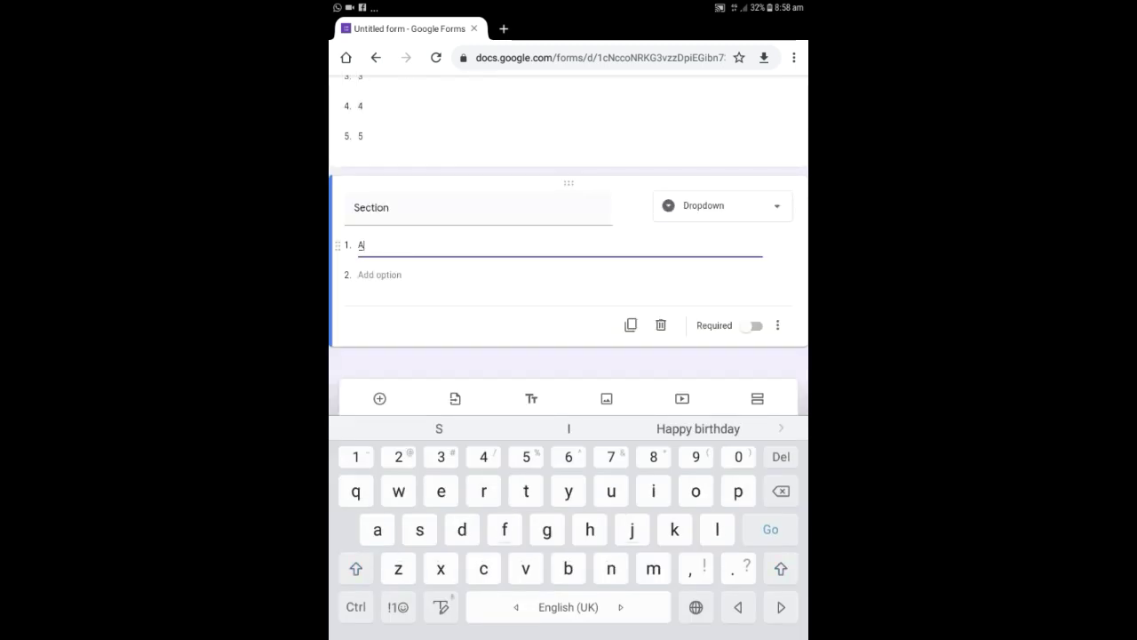
type("A")
left_click(380, 274)
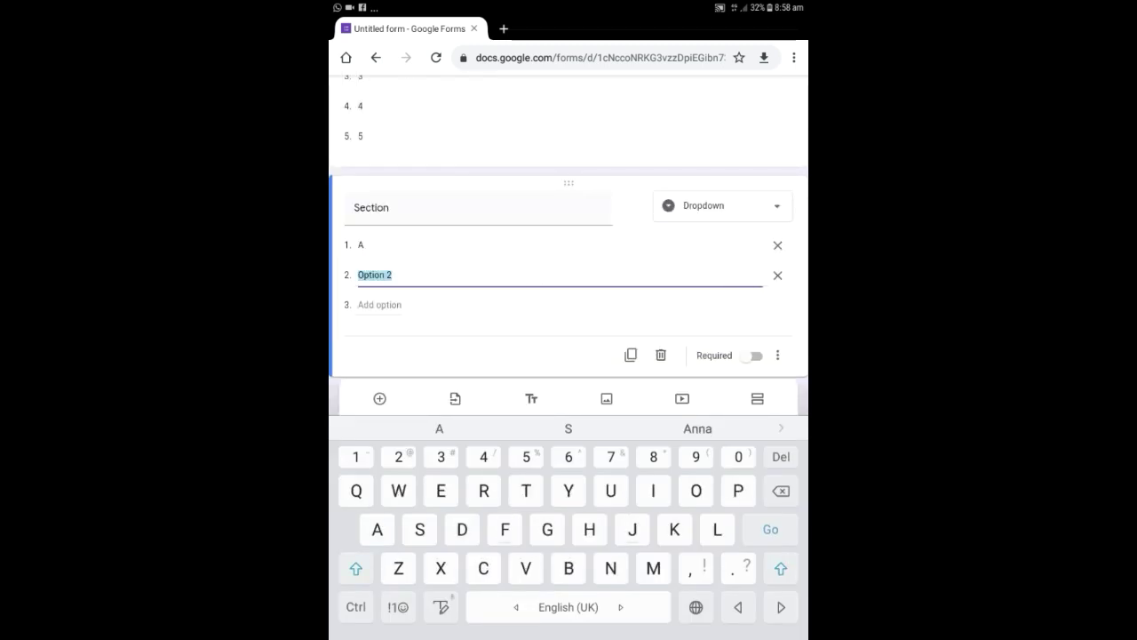
type("B")
left_click(379, 305)
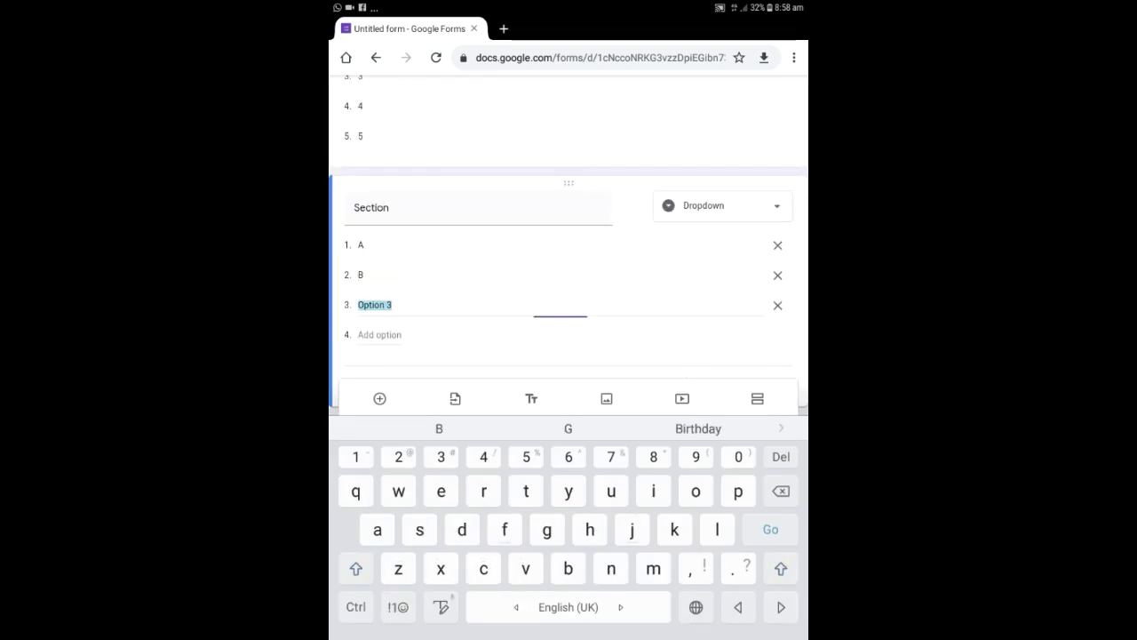
type("C")
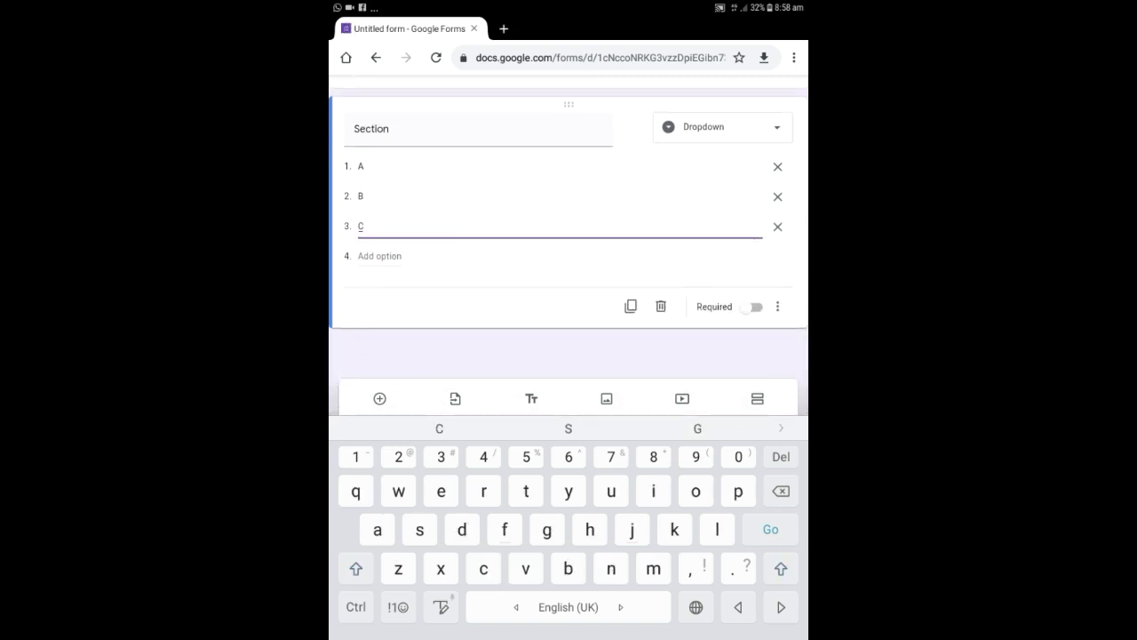
key("Escape")
left_click(756, 531)
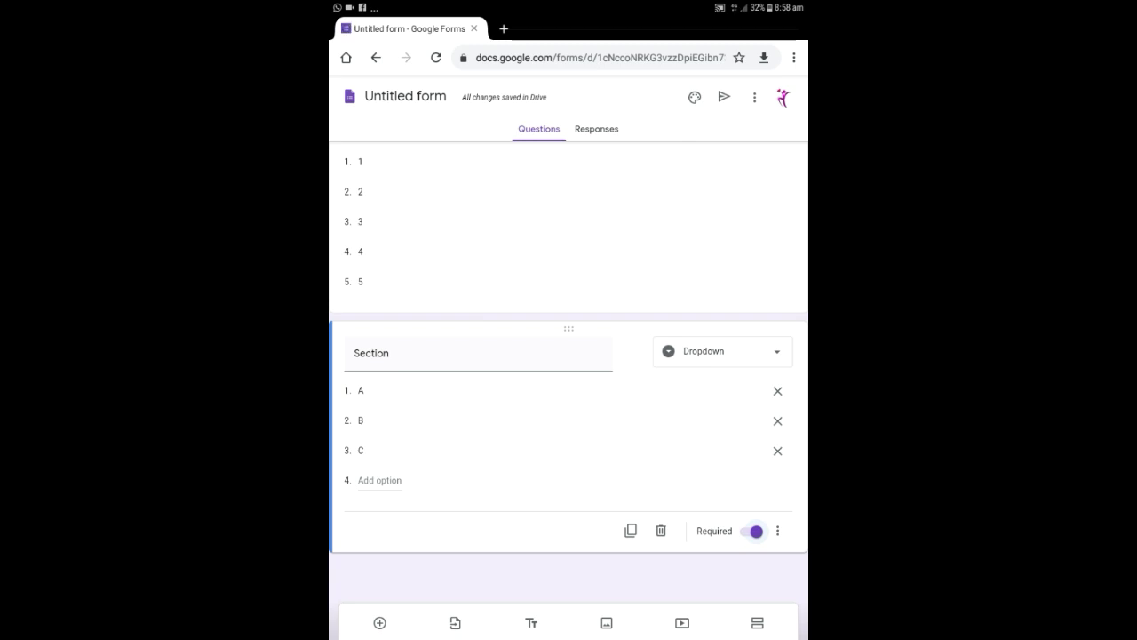
double_click(372, 353)
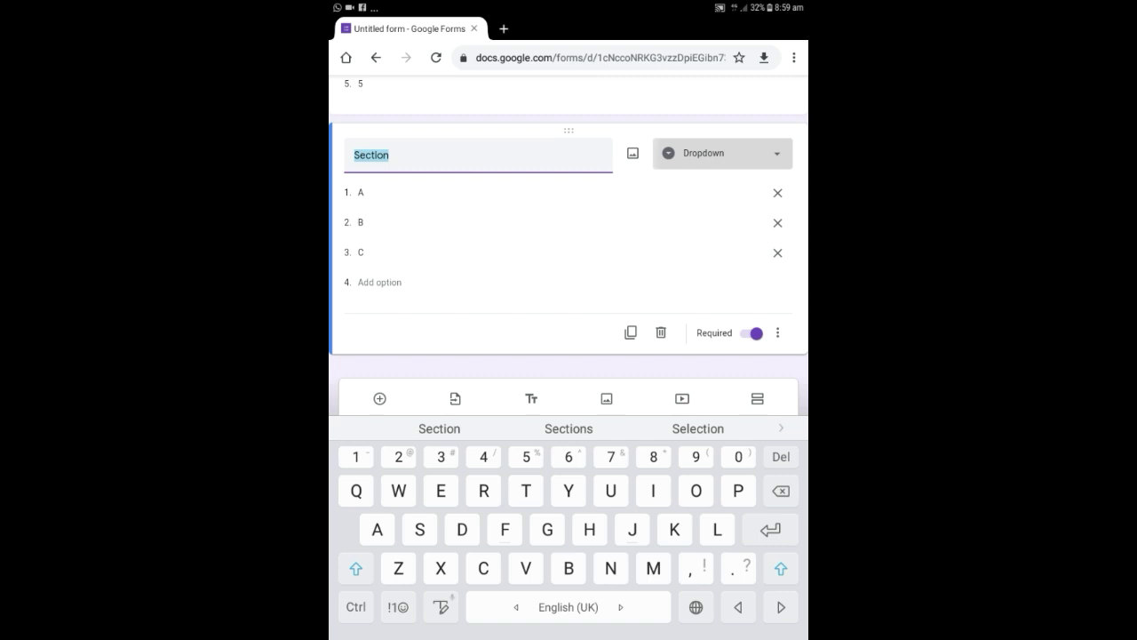
Step: Add a section after Section titled 'Questions' with the description 'Answer all questions'
left_click(757, 398)
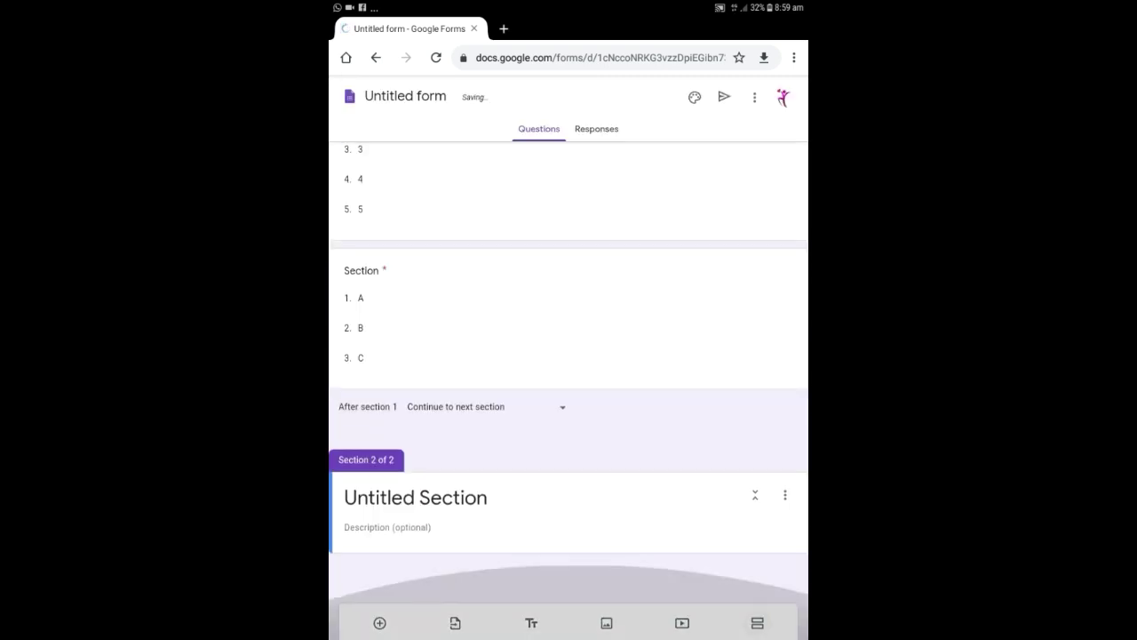
left_click(415, 498)
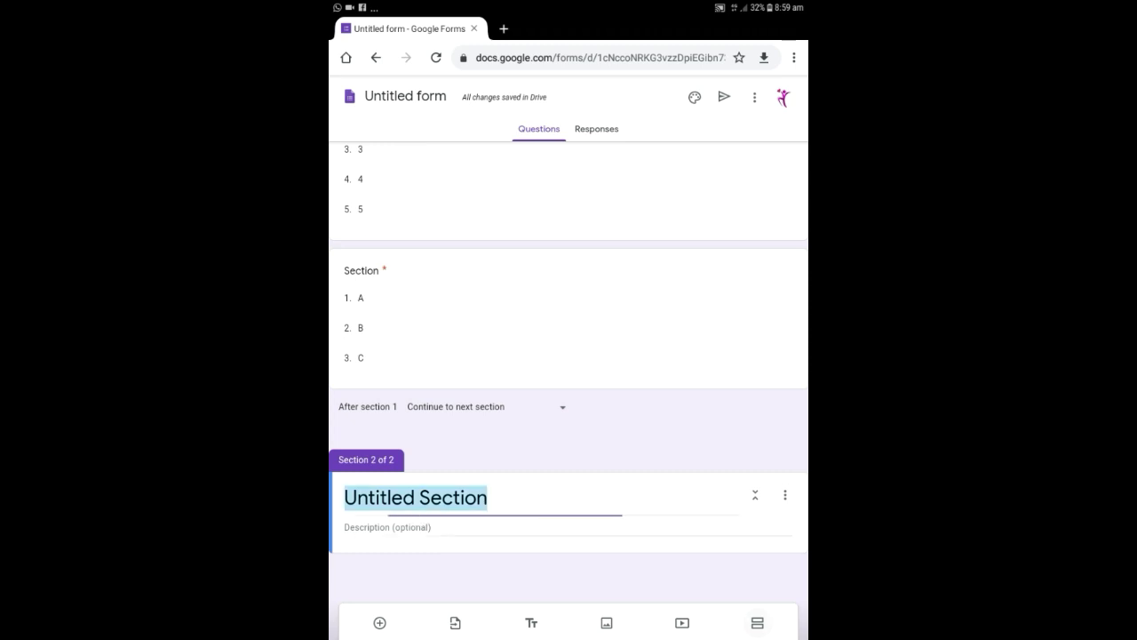
type("Que")
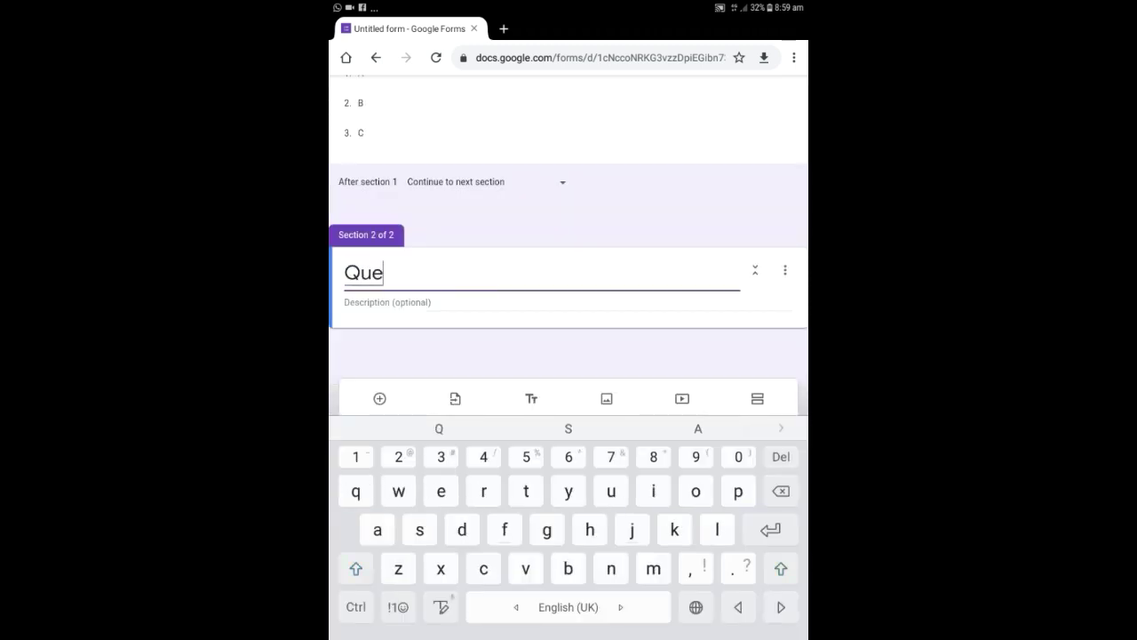
type("ztion")
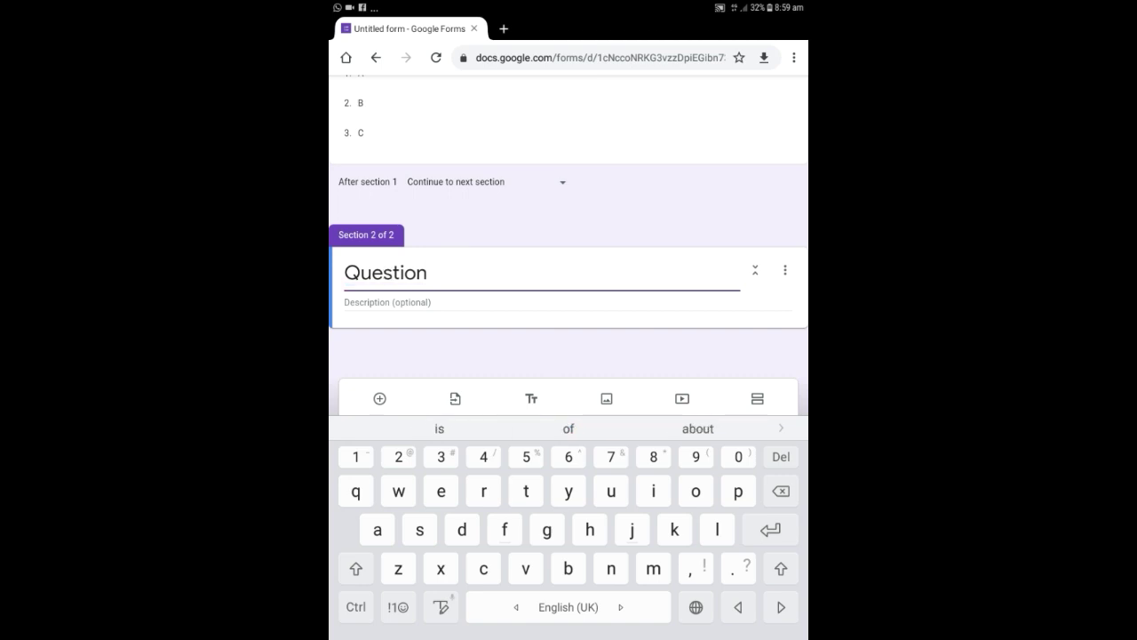
key("BackSpace")
type("s")
left_click(382, 302)
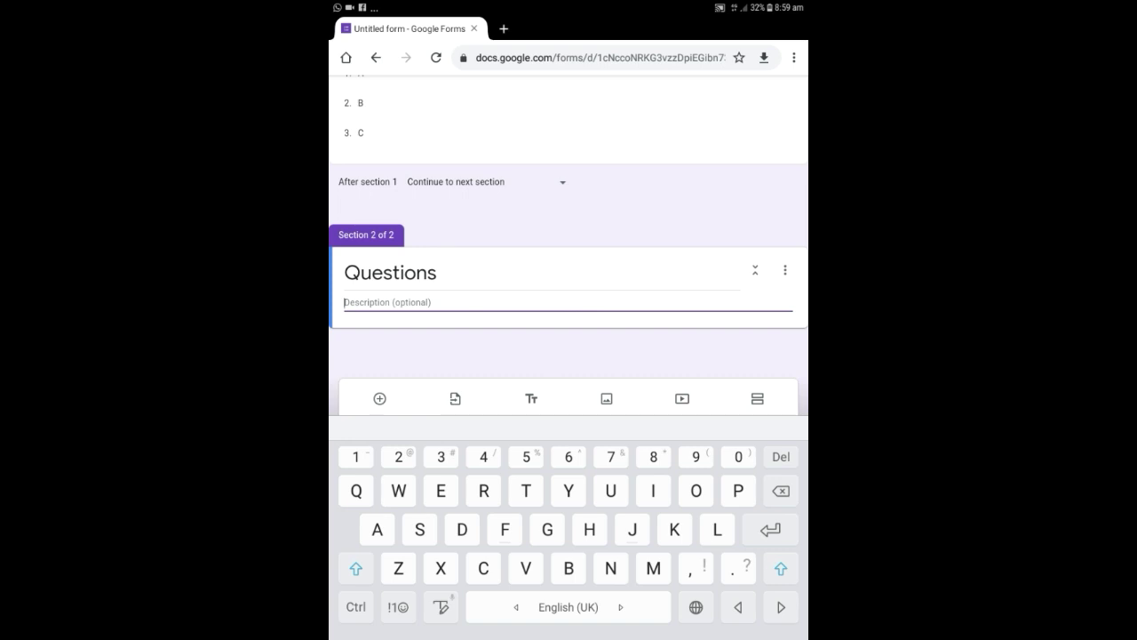
type("Answer")
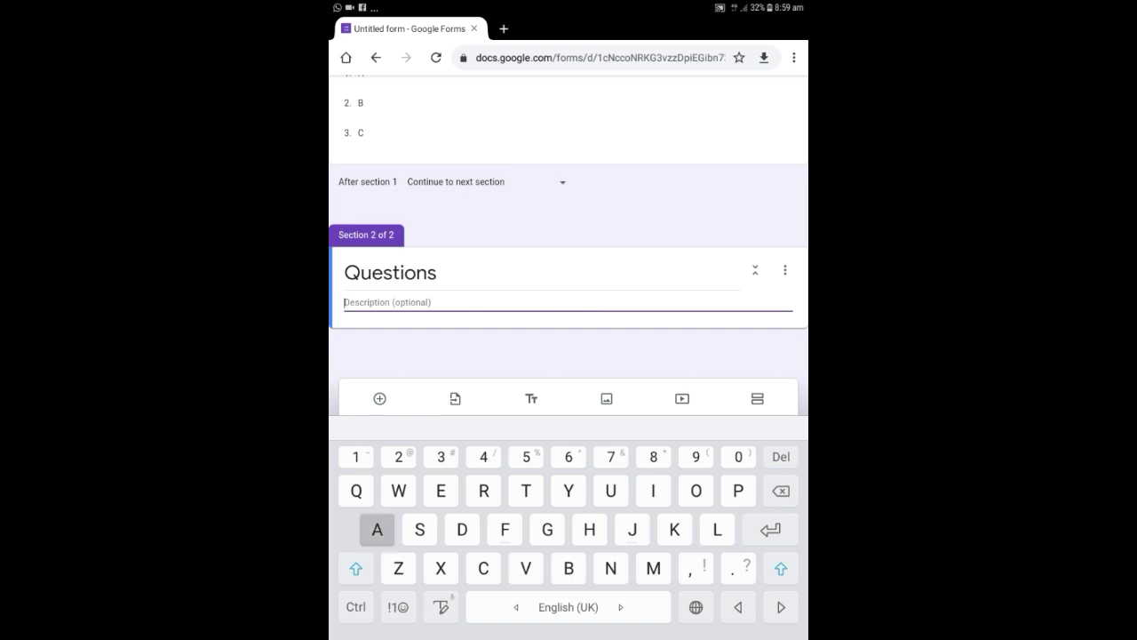
type(" a")
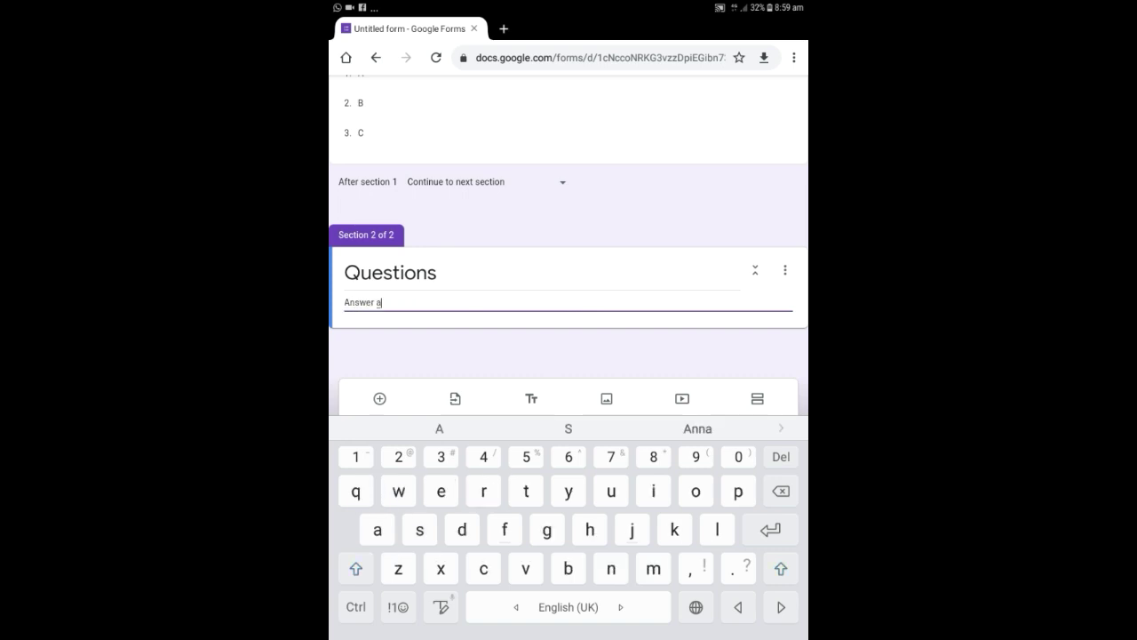
type("ll qu")
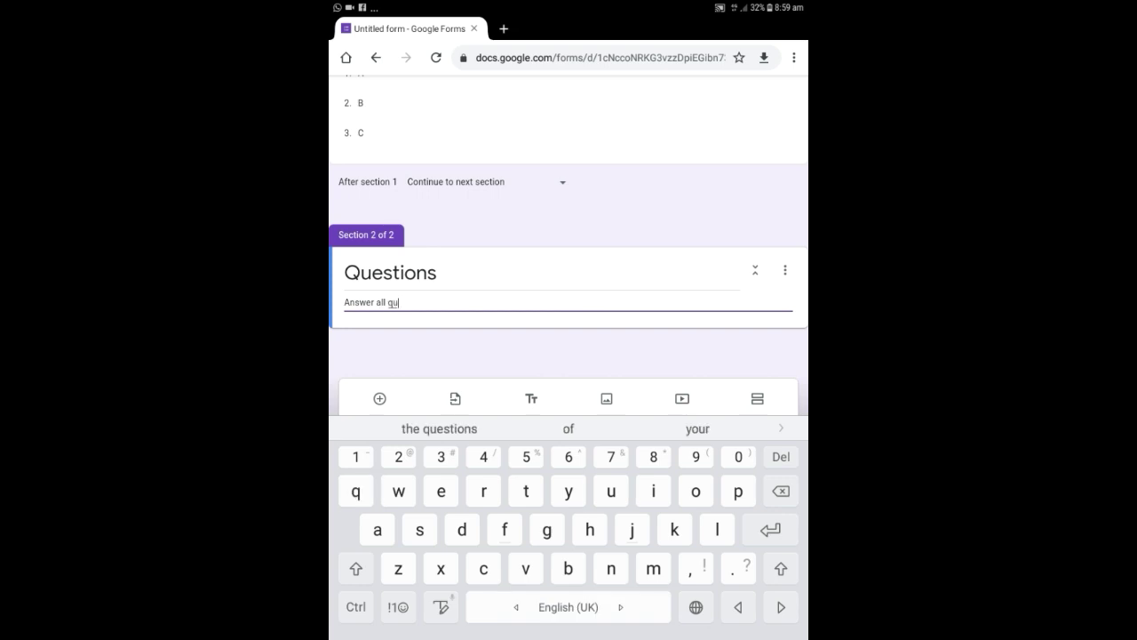
type("estion")
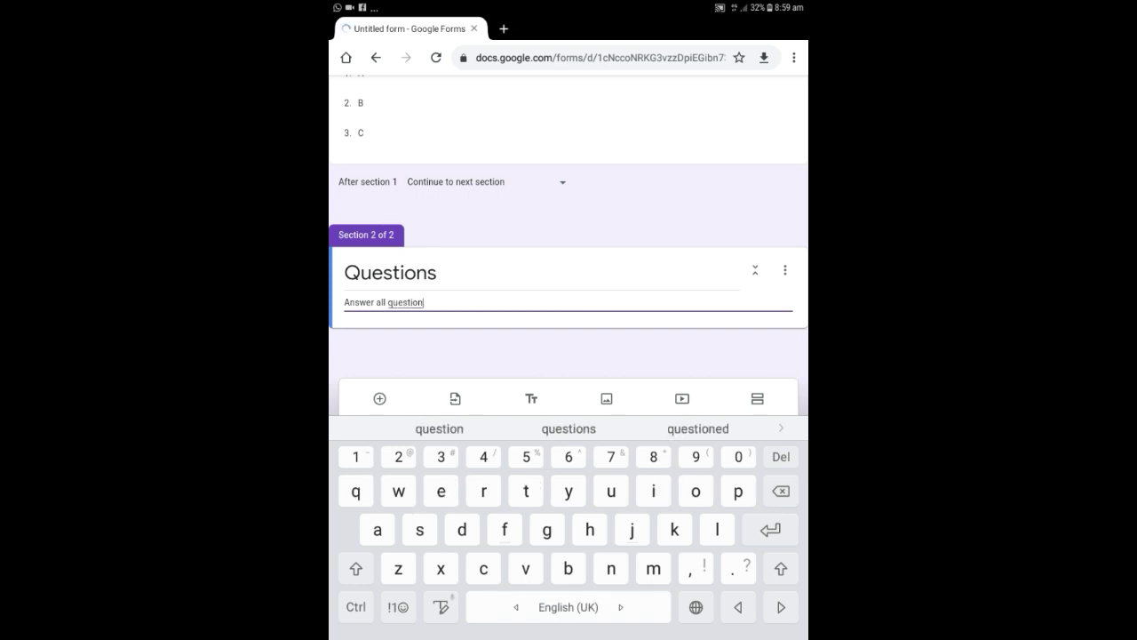
type("s")
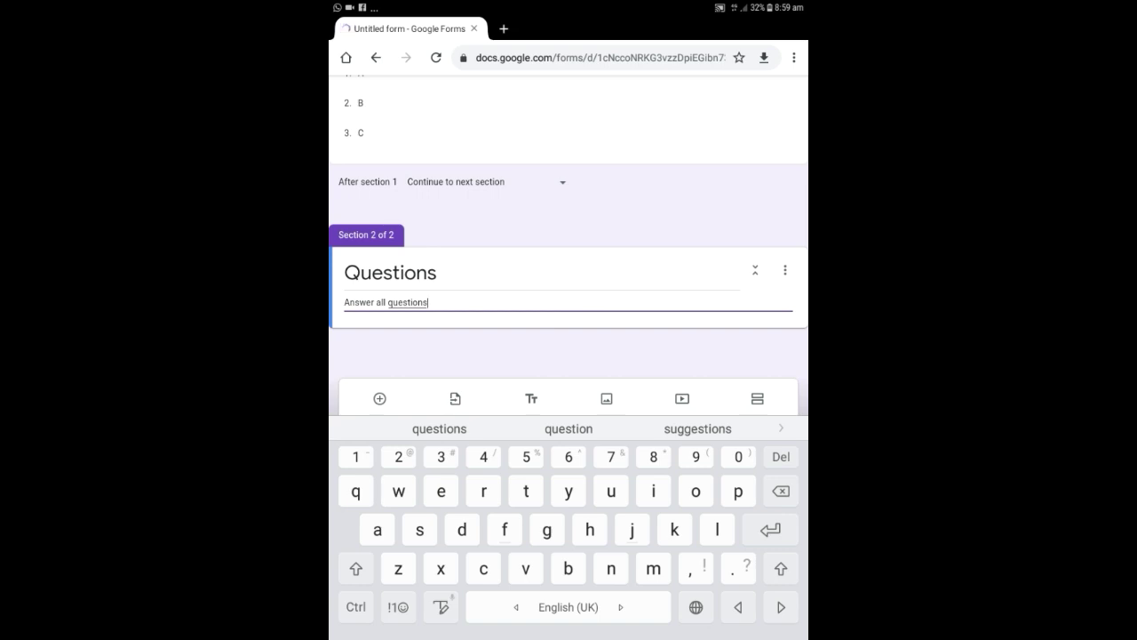
Step: Add question 1 reading '1.Choose the right shortcut for copy in MS Word.'
left_click(380, 399)
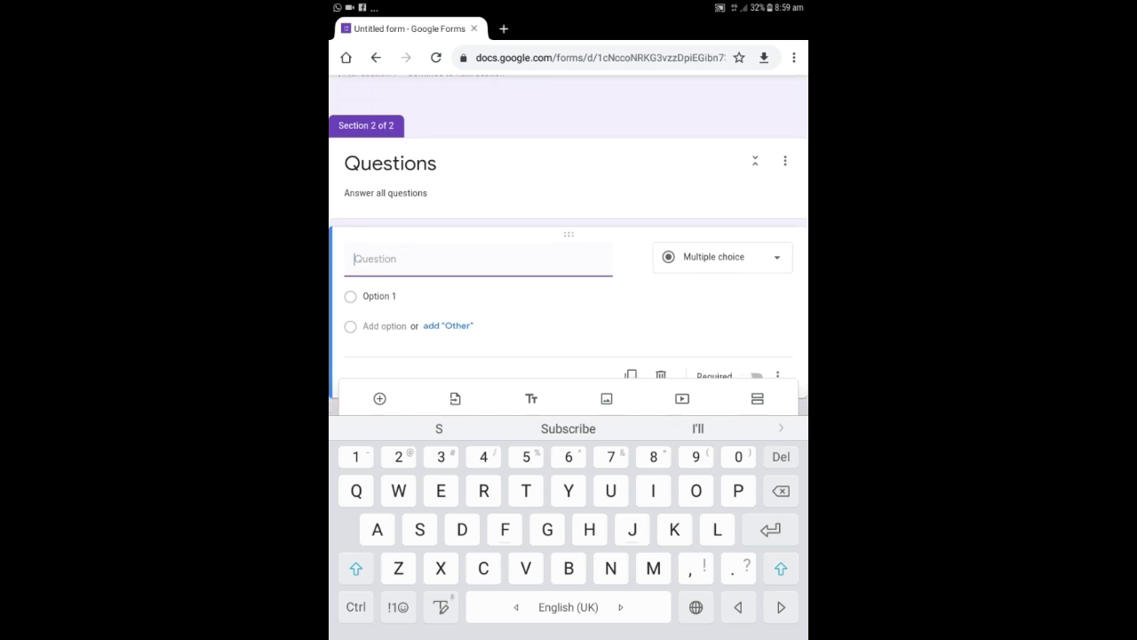
type("1.")
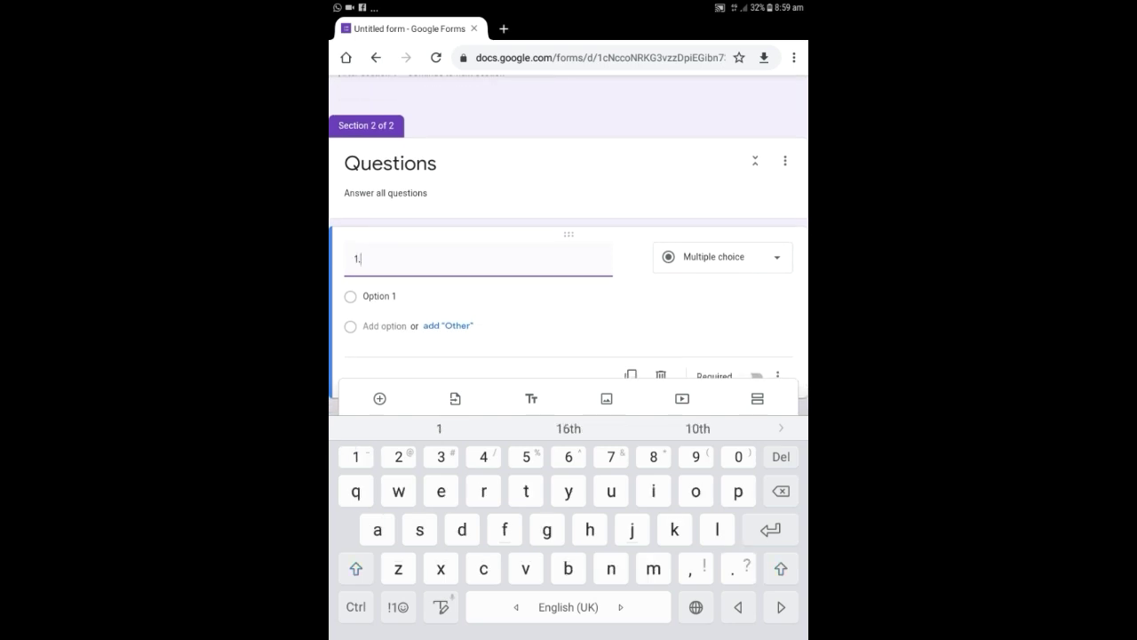
type("e")
key("BackSpace")
type("W")
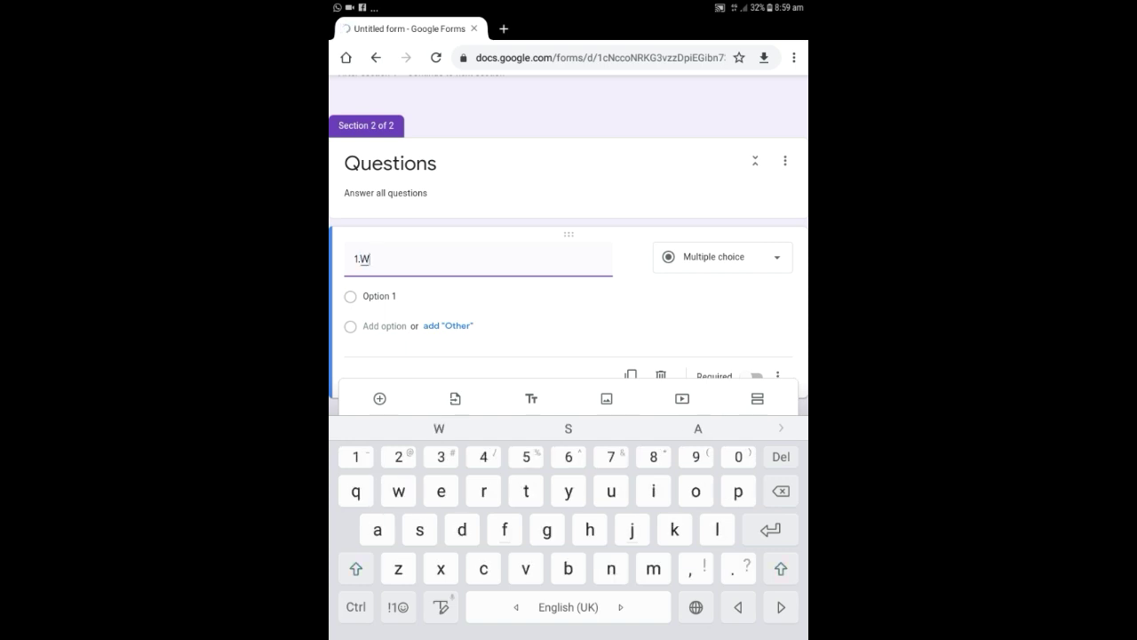
key("BackSpace")
type("C")
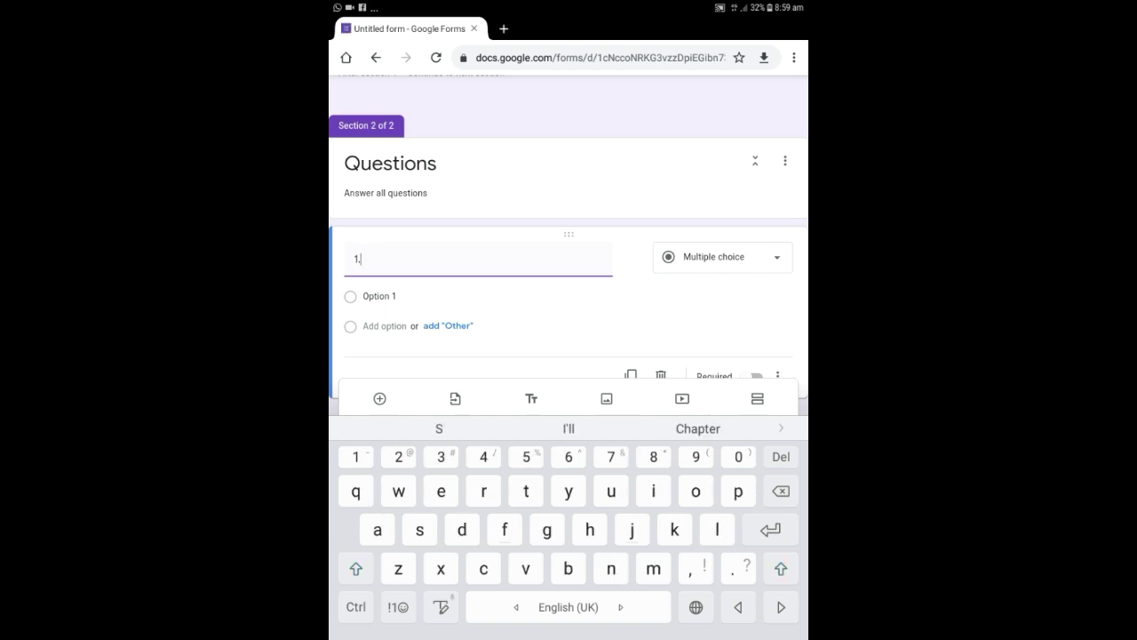
type("hoose ")
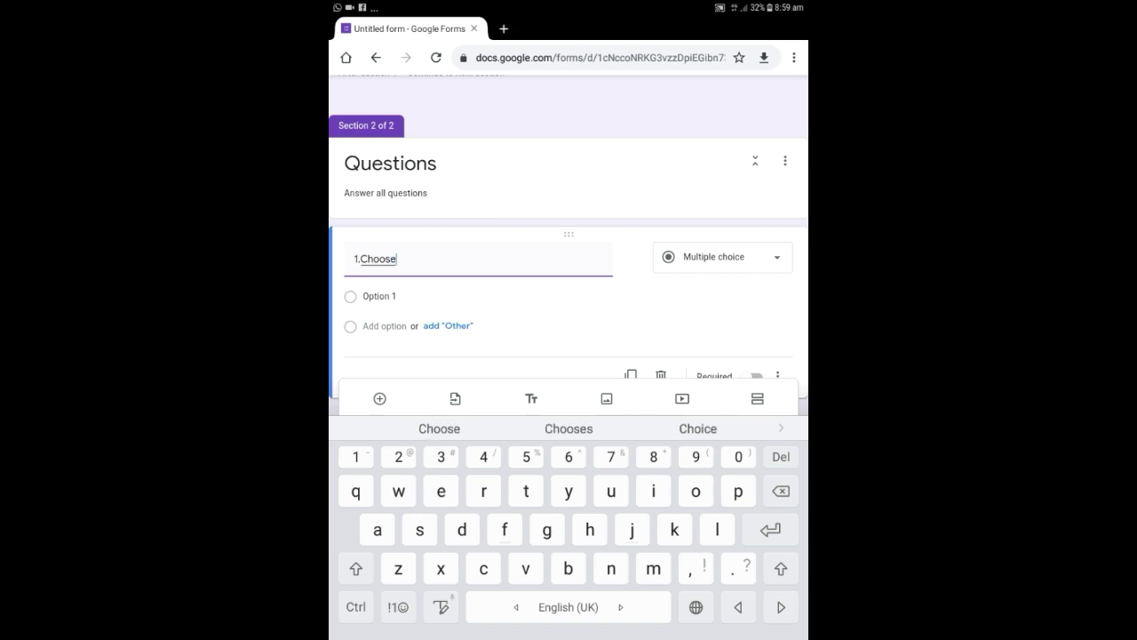
type("the ")
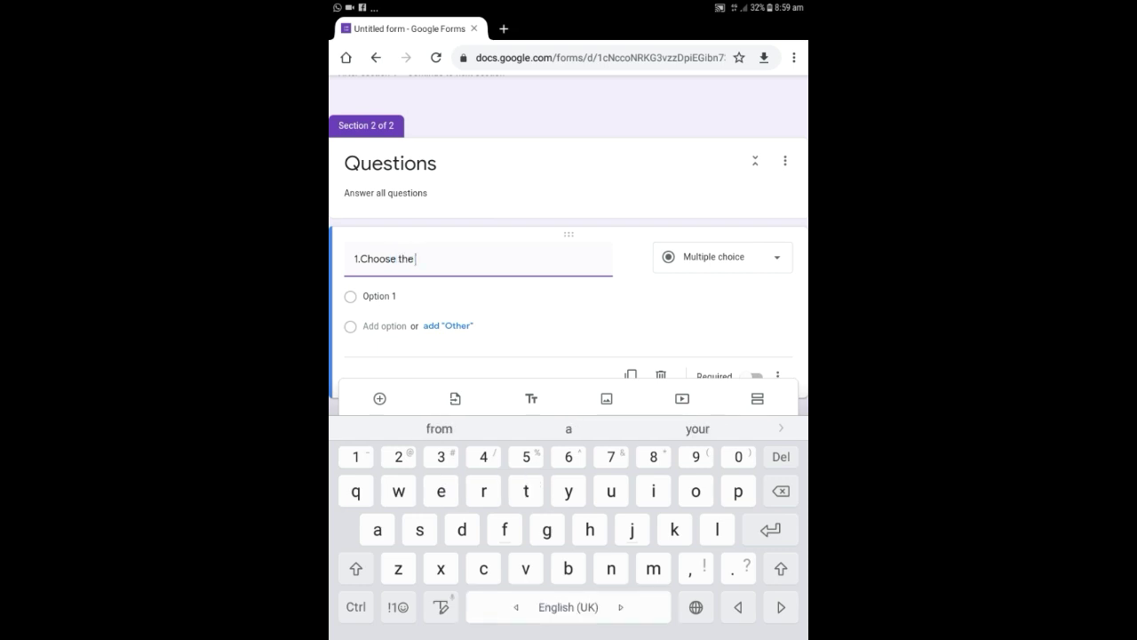
type("right ")
type("short")
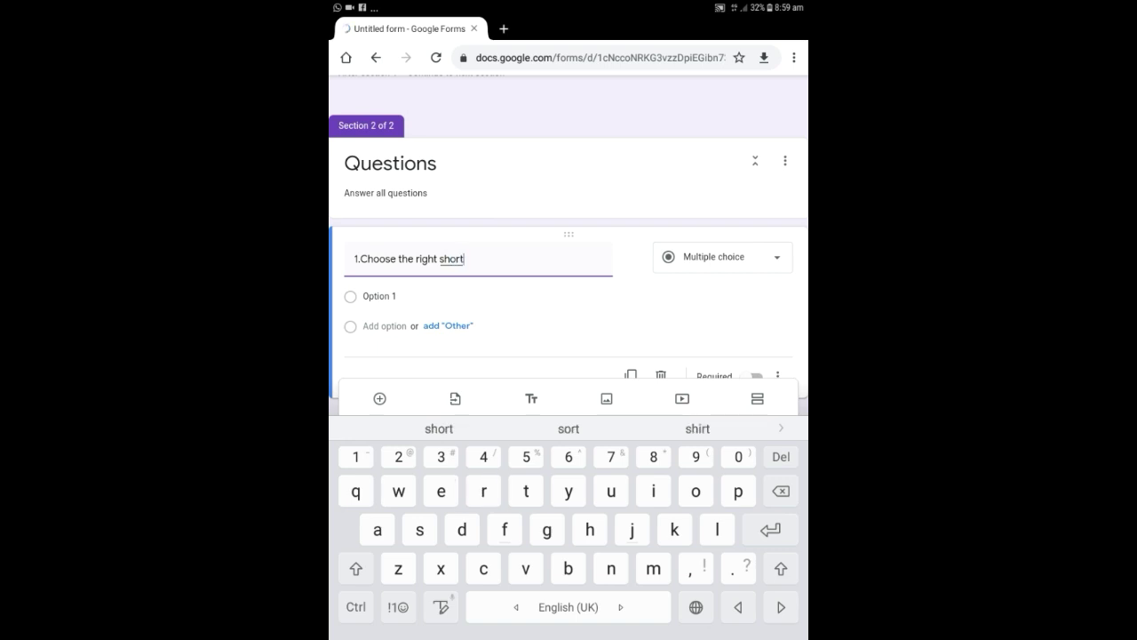
type("cuts")
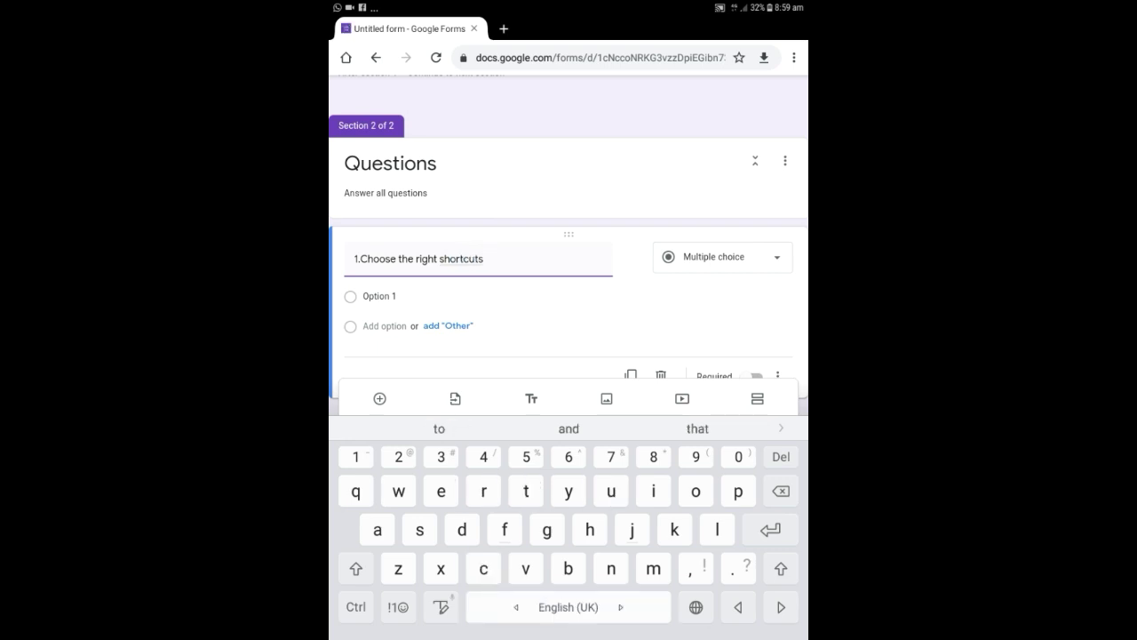
key("BackSpace")
key("BackSpace")
type("f")
type("or ")
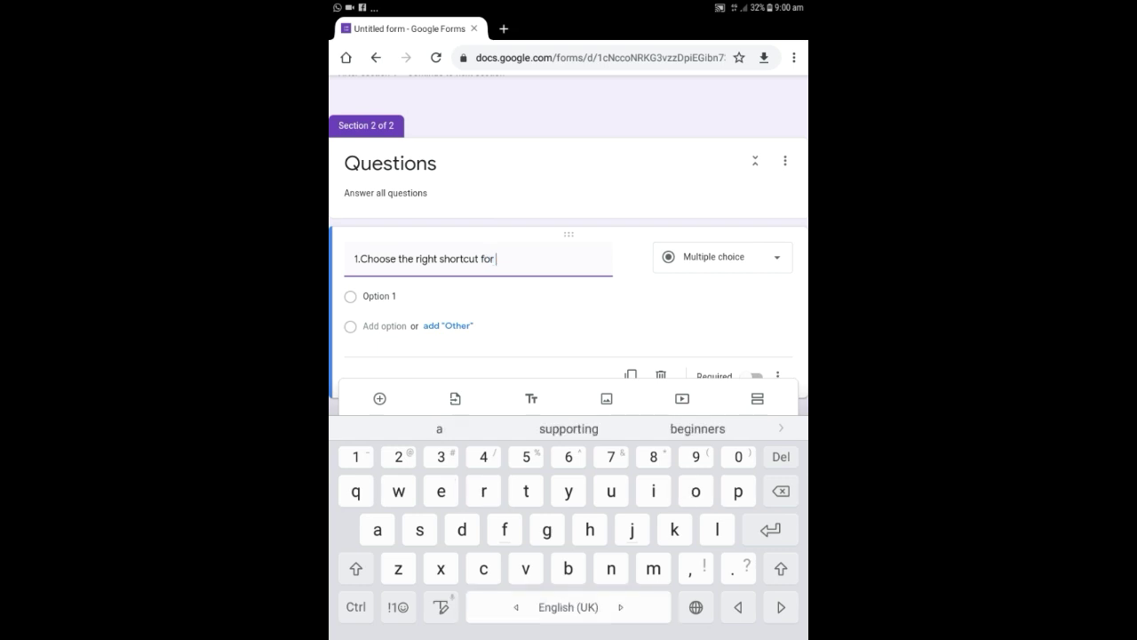
type("copy")
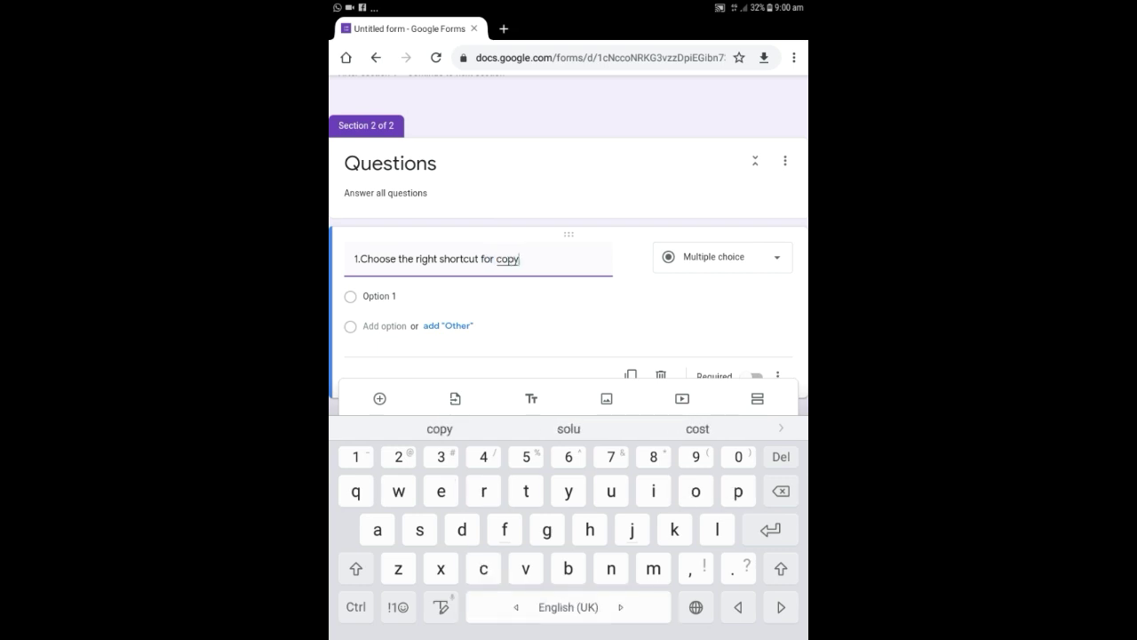
type(" in")
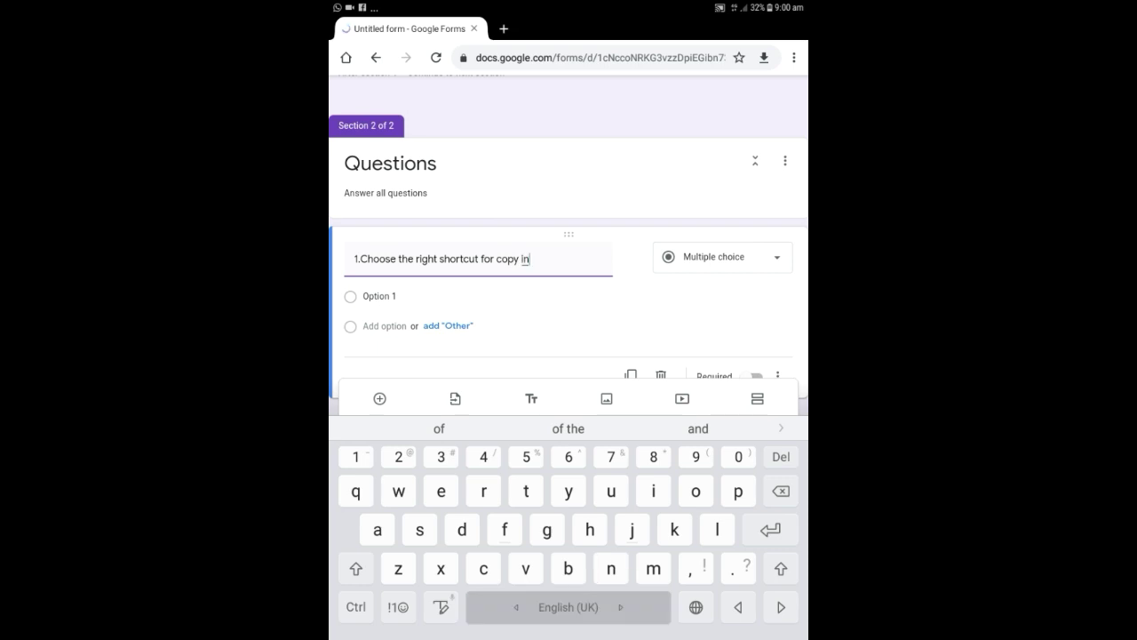
type(" M")
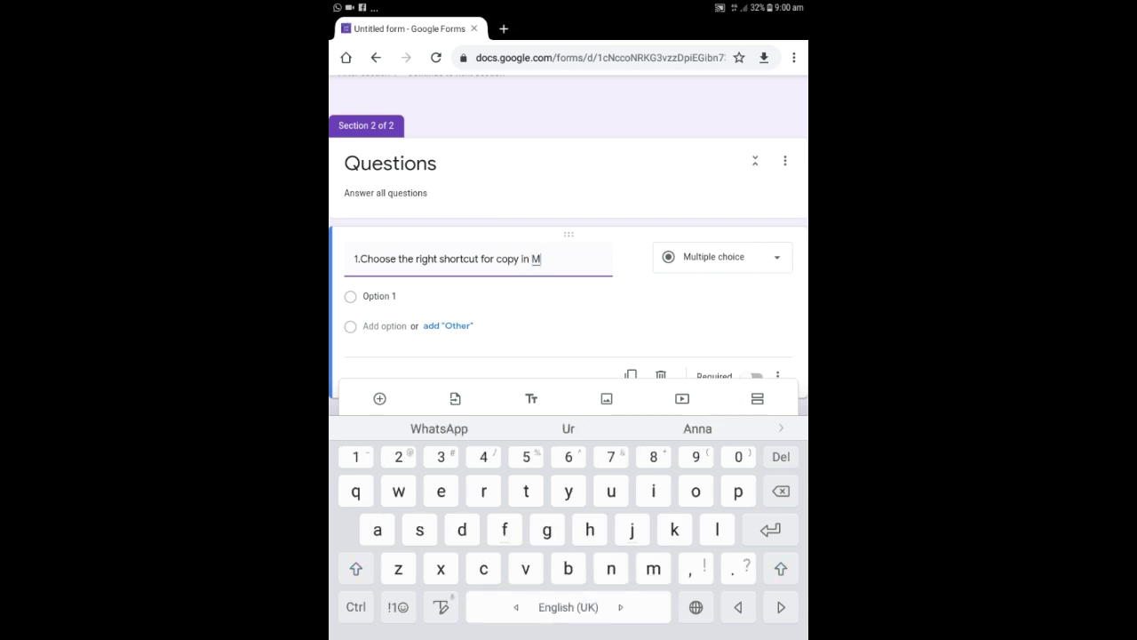
type("&s W")
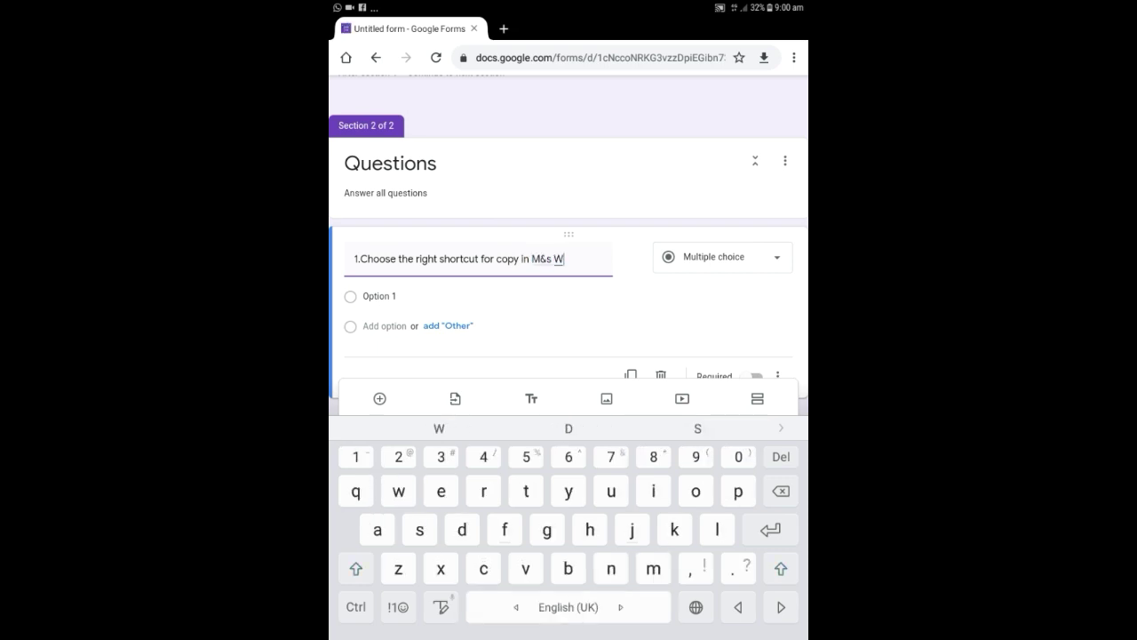
type("ord")
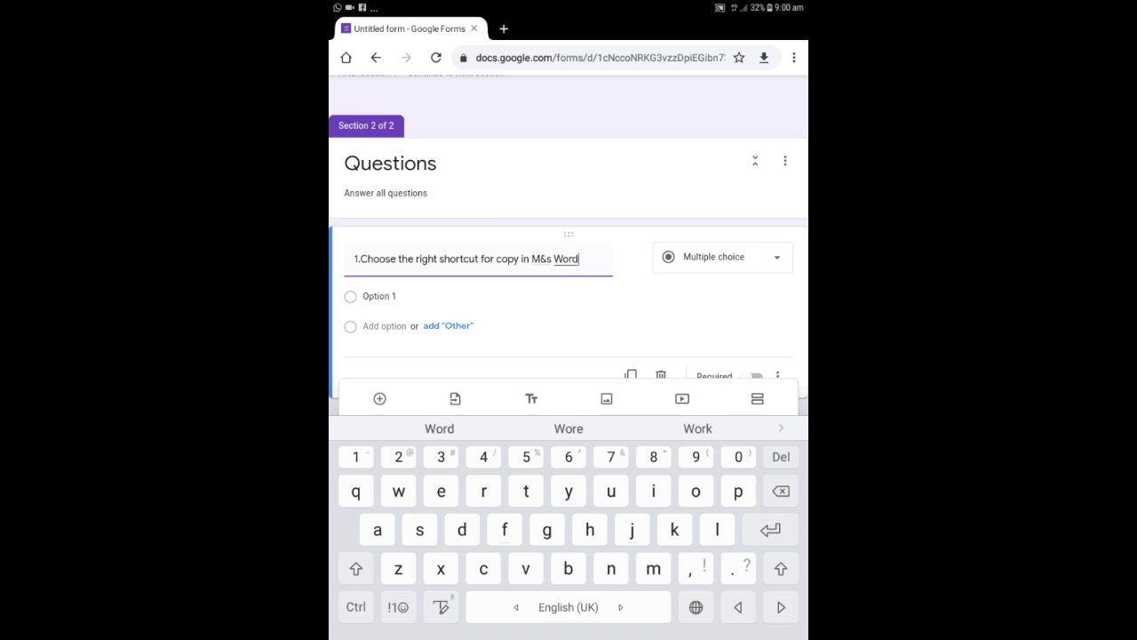
key("BackSpace")
key("BackSpace")
key("BackSpace")
key("BackSpace")
key("BackSpace")
key("BackSpace")
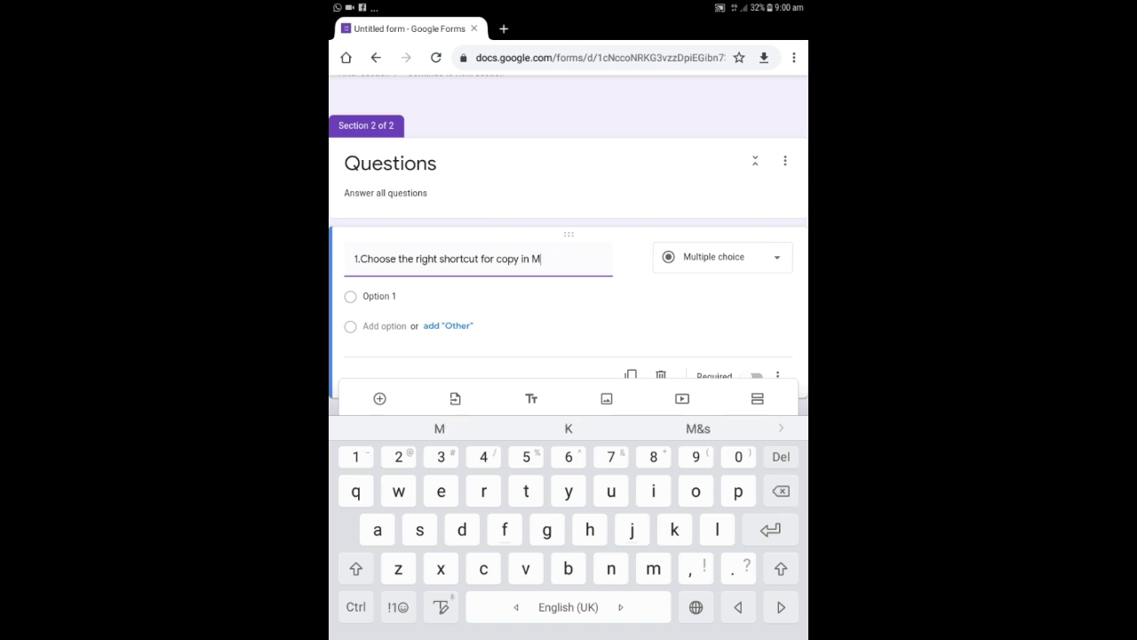
type("S")
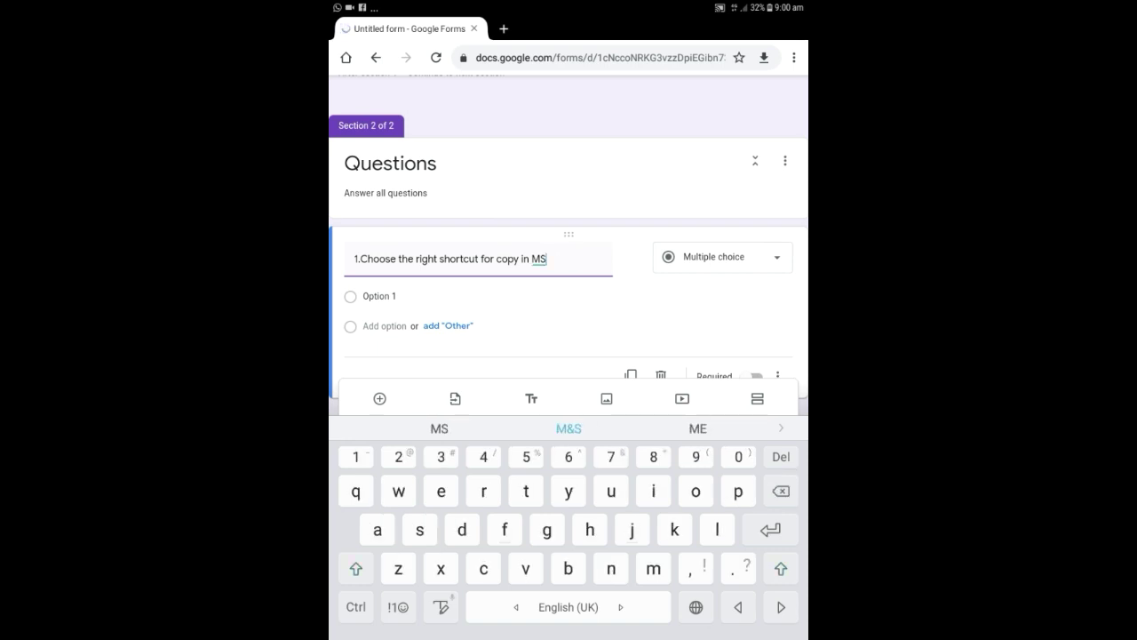
type(" W")
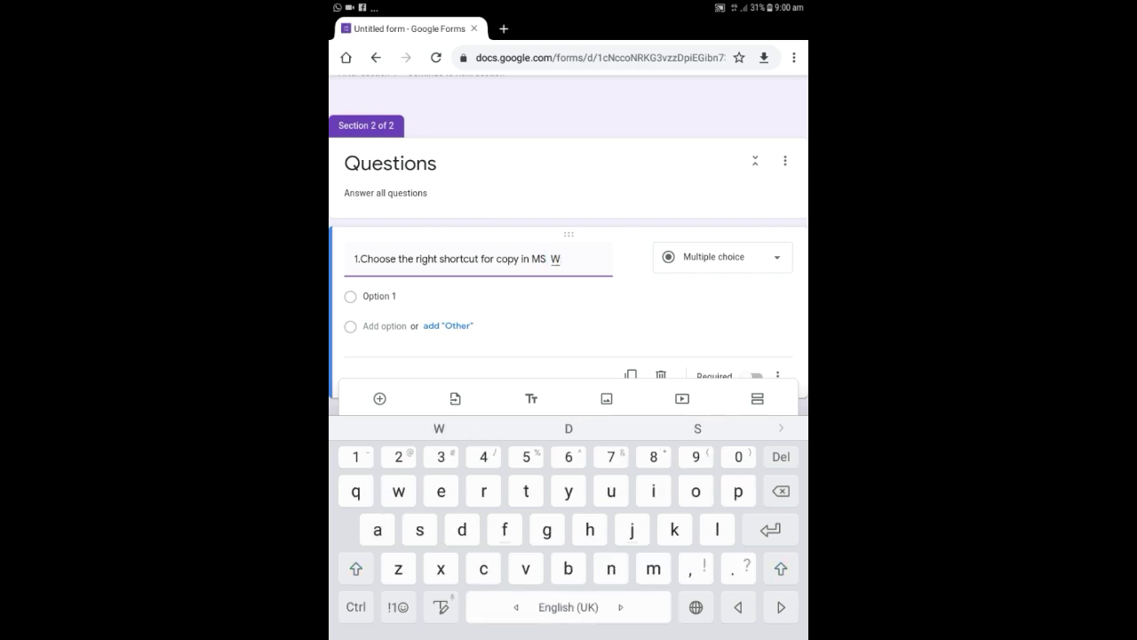
type("ord")
type(".")
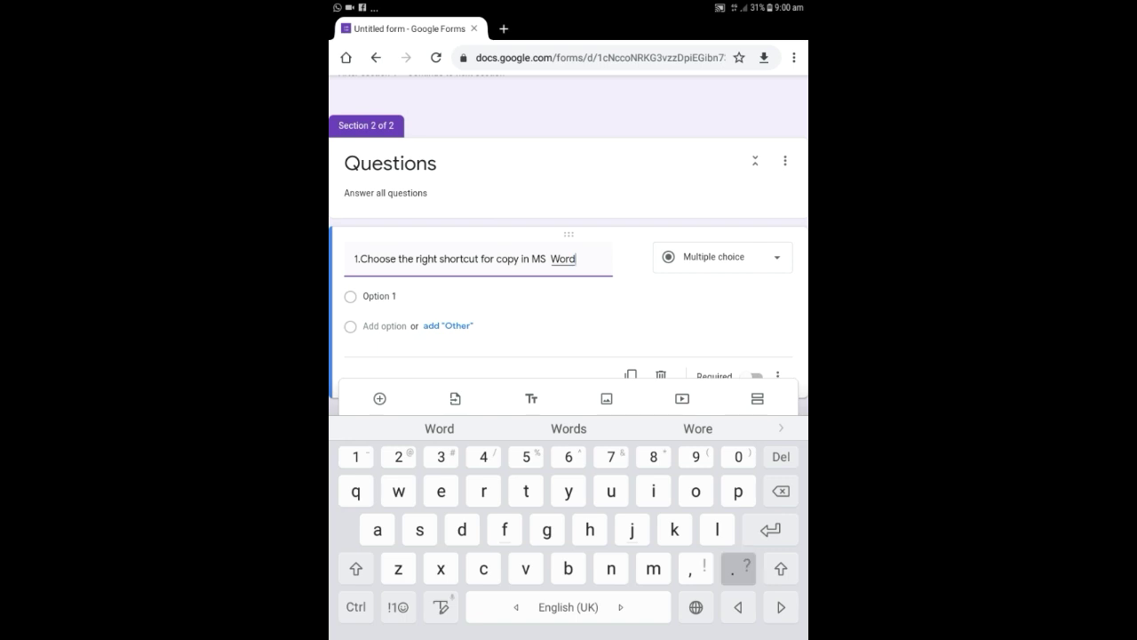
Step: Enter Ctrl+c as the first answer choice and add an Other choice
left_click(379, 296)
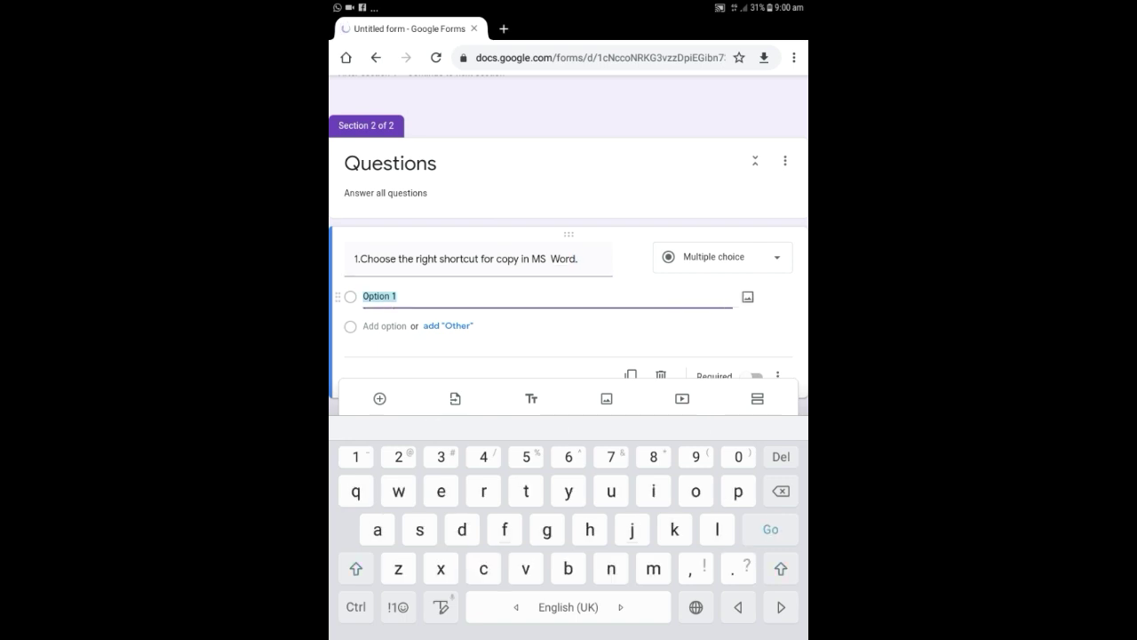
type("Ctrl")
left_click(398, 607)
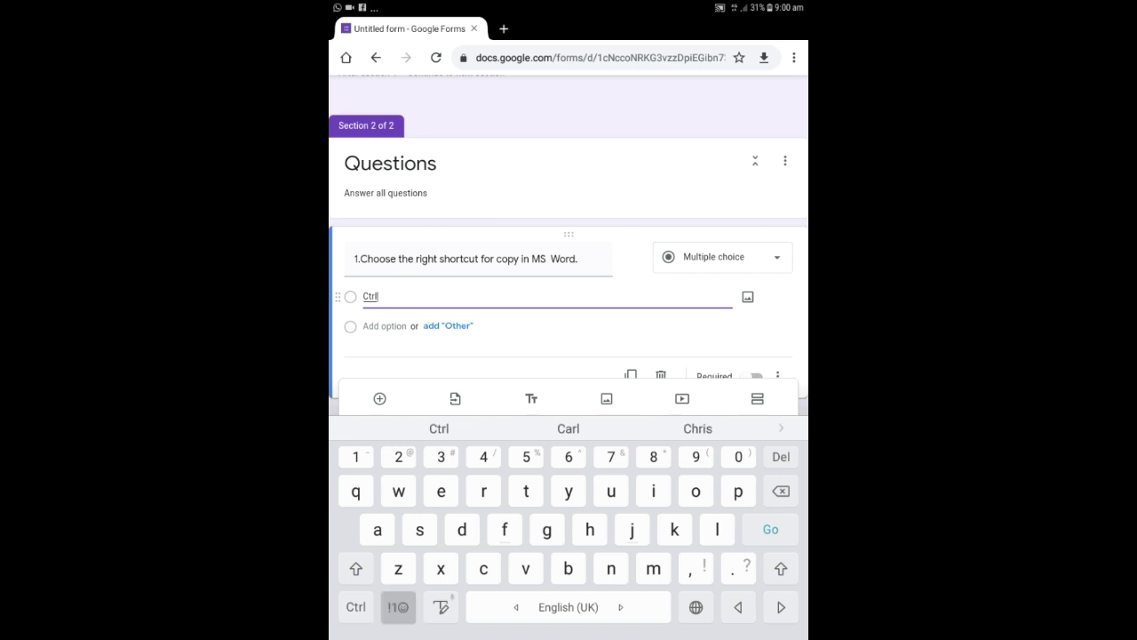
type("+")
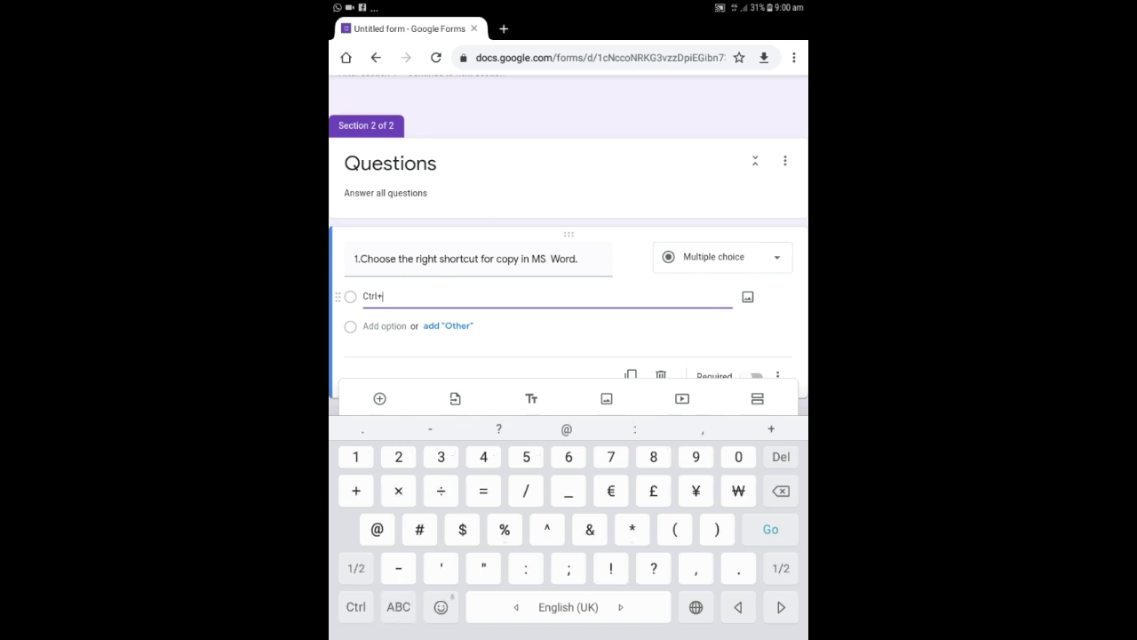
left_click(398, 607)
type("c")
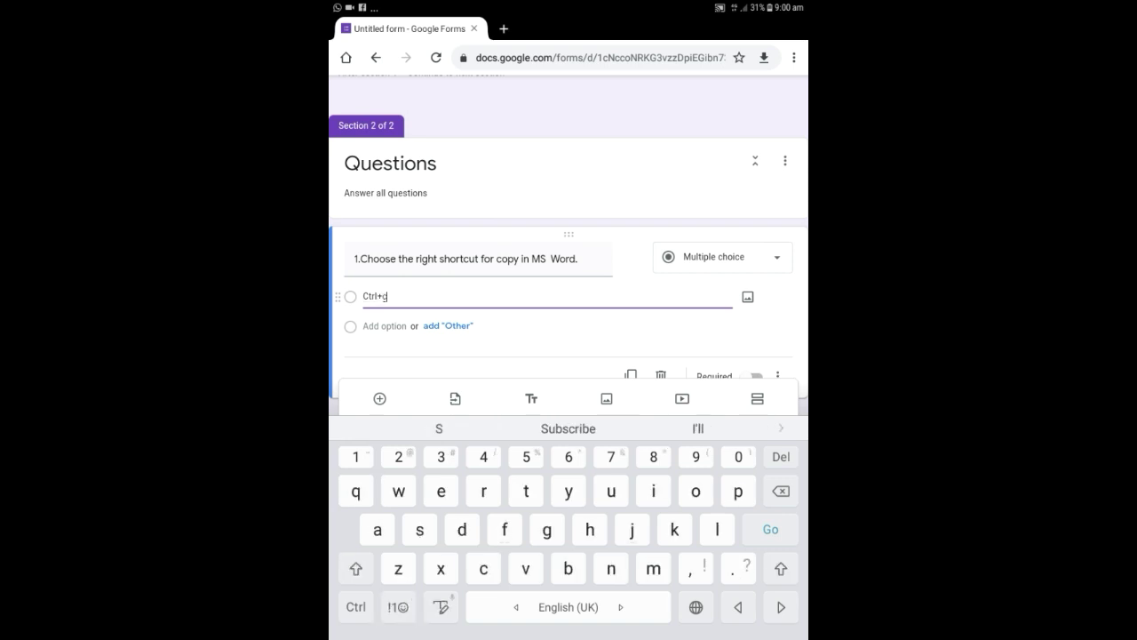
left_click(448, 326)
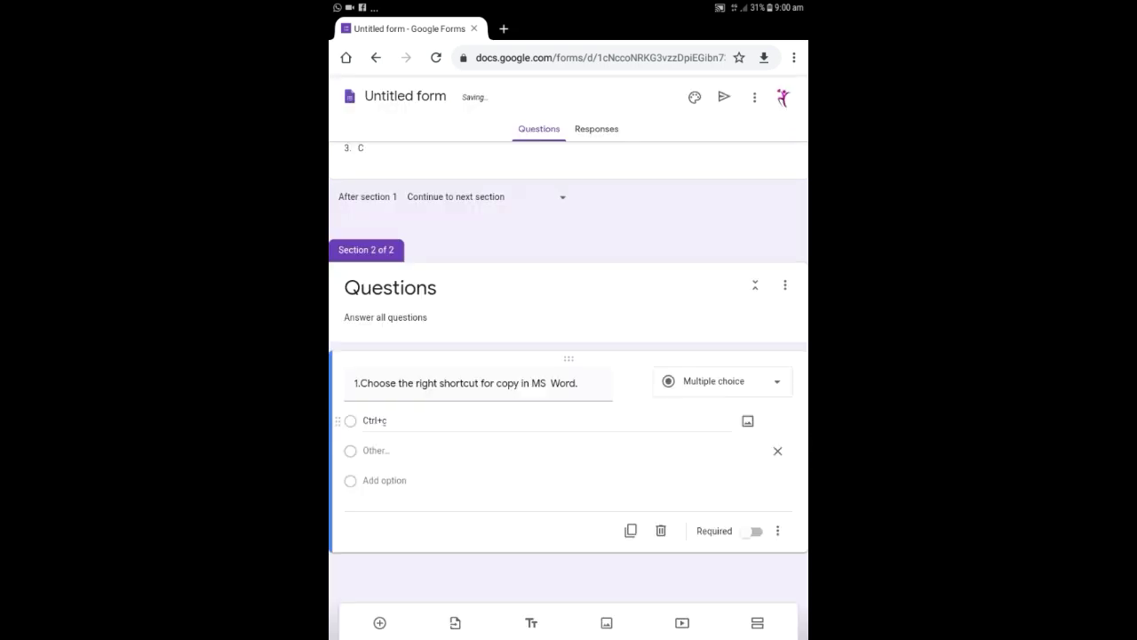
Step: Add Ctrl+v and Ctrl+x as the second and third answer choices
left_click(384, 480)
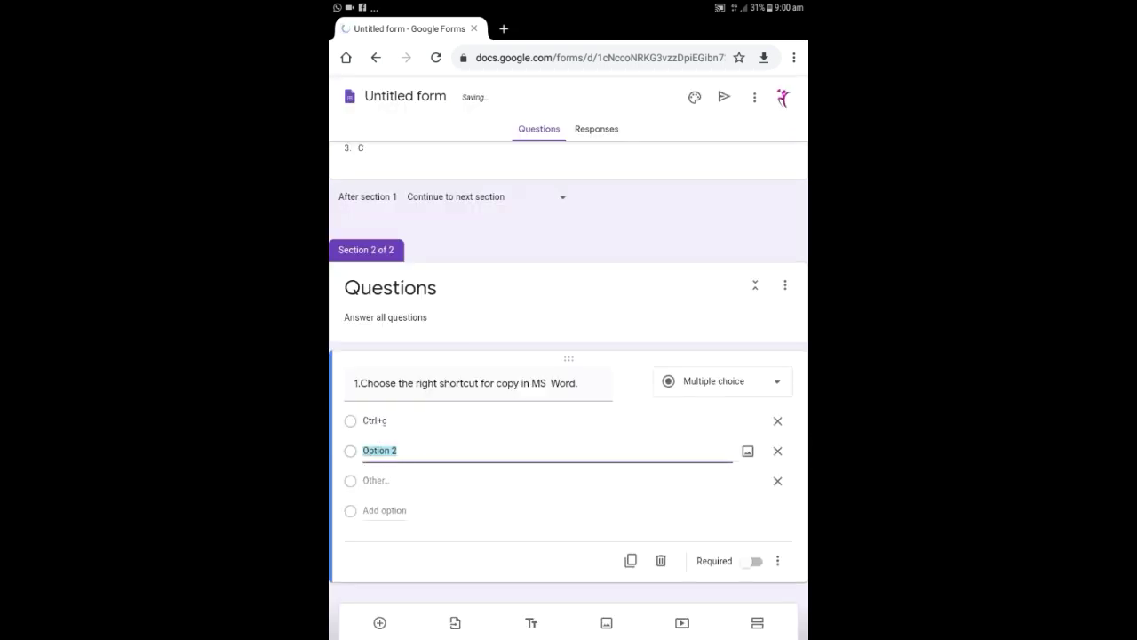
type("Ctrl")
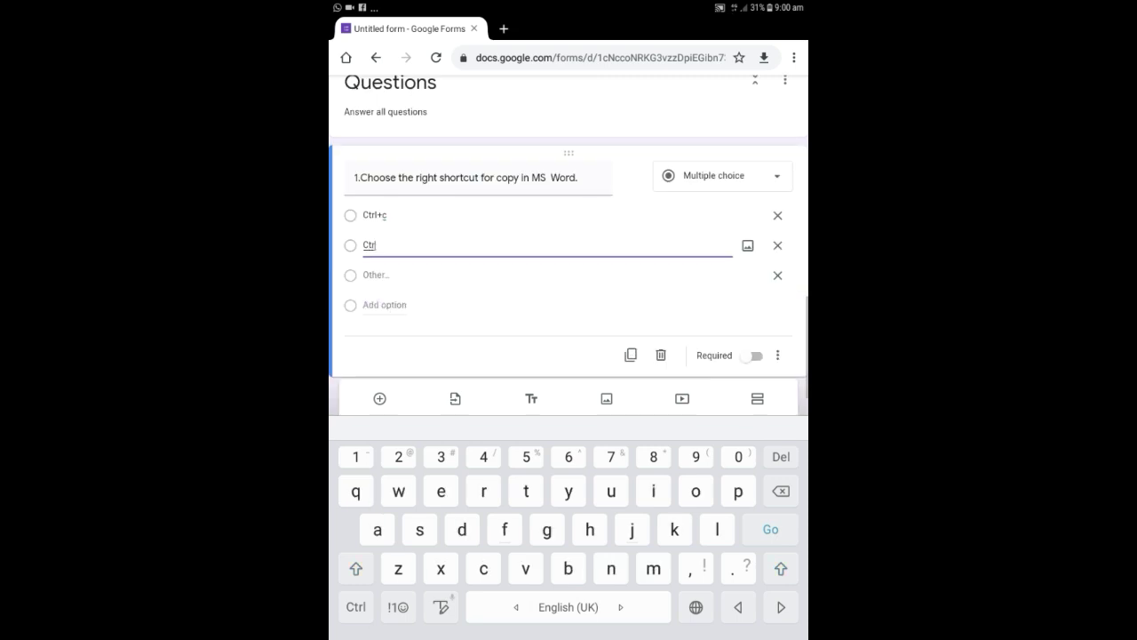
left_click(398, 607)
type("+")
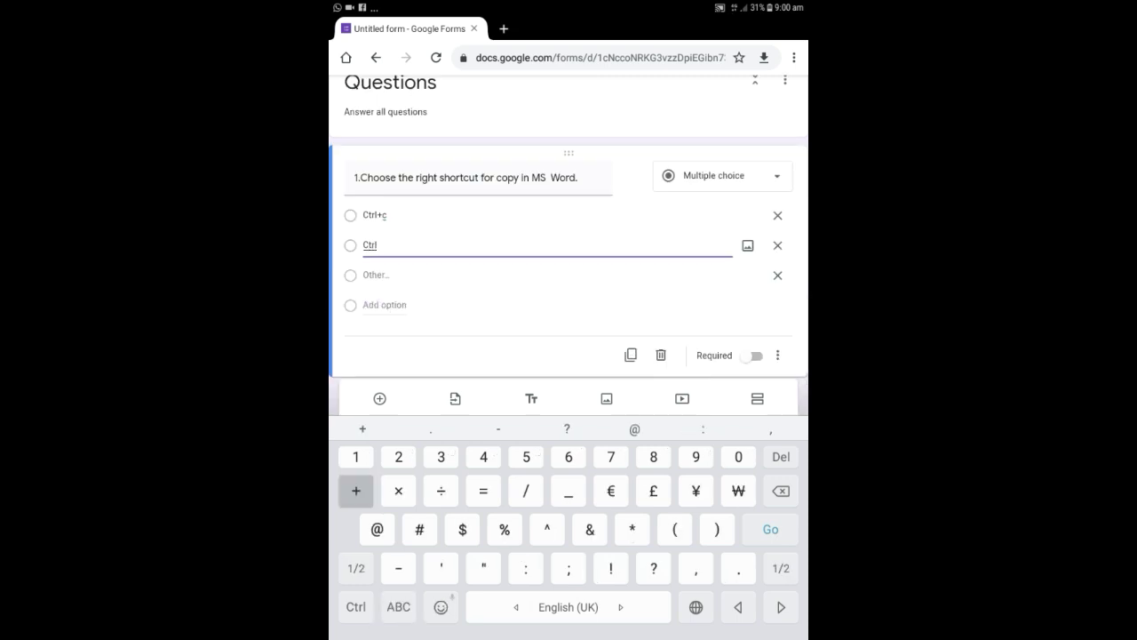
left_click(398, 607)
type("v")
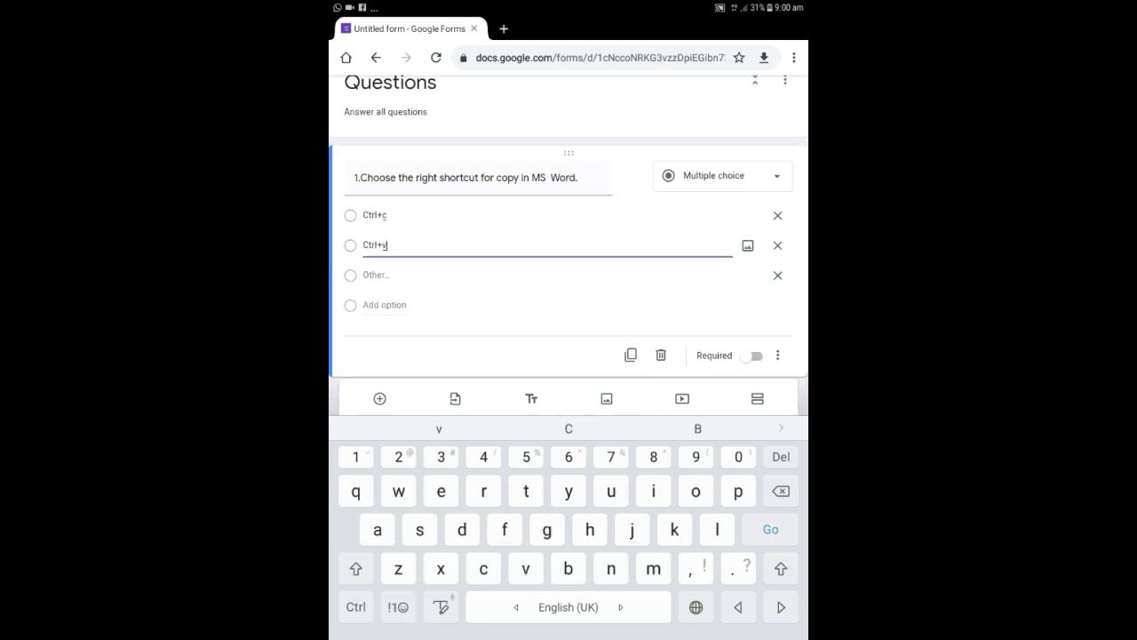
key("Return")
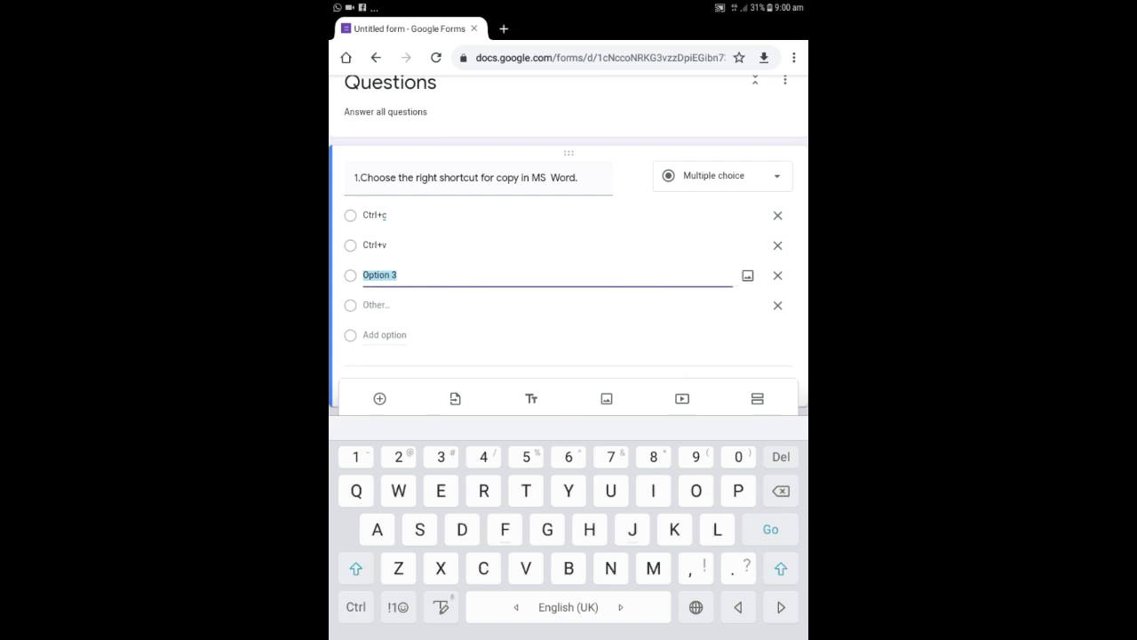
type("Ctrl")
left_click(398, 607)
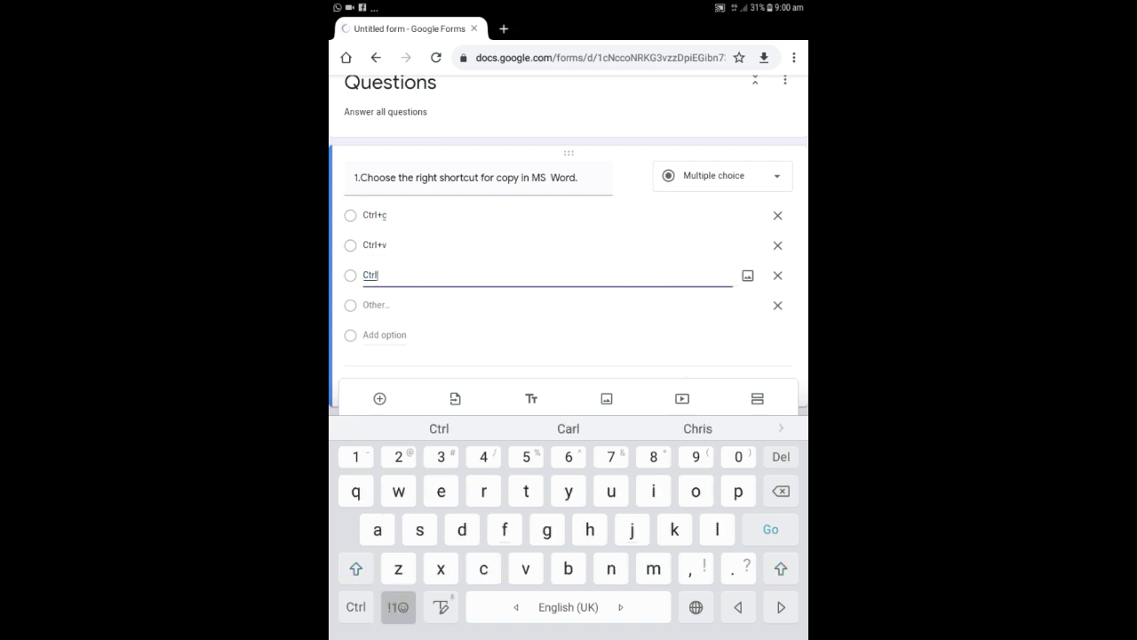
type("++")
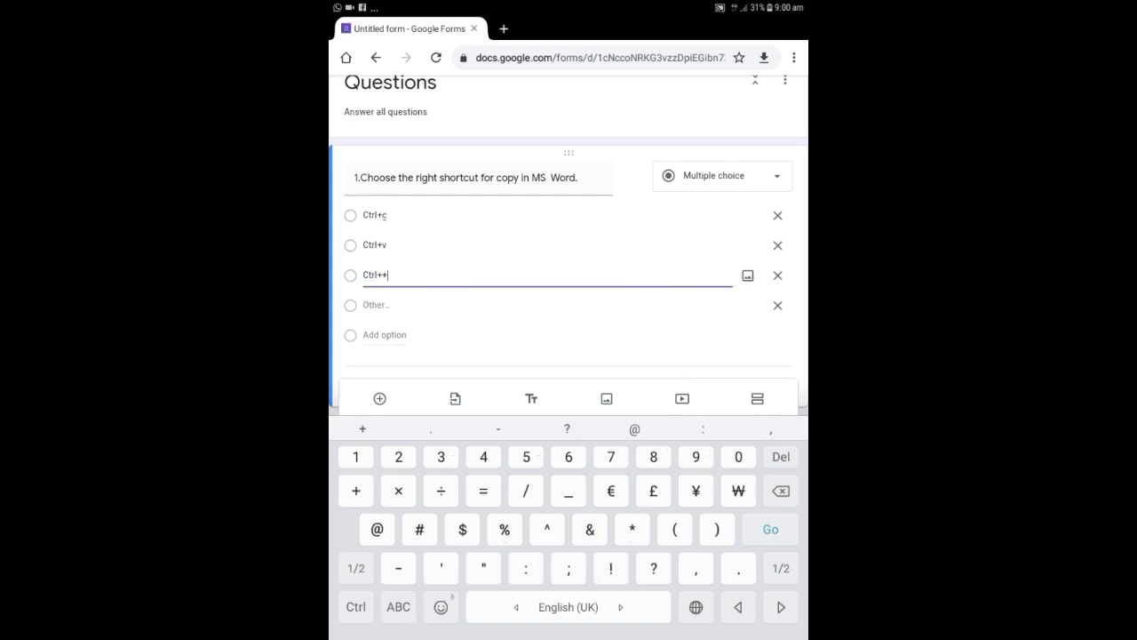
key("BackSpace")
left_click(398, 607)
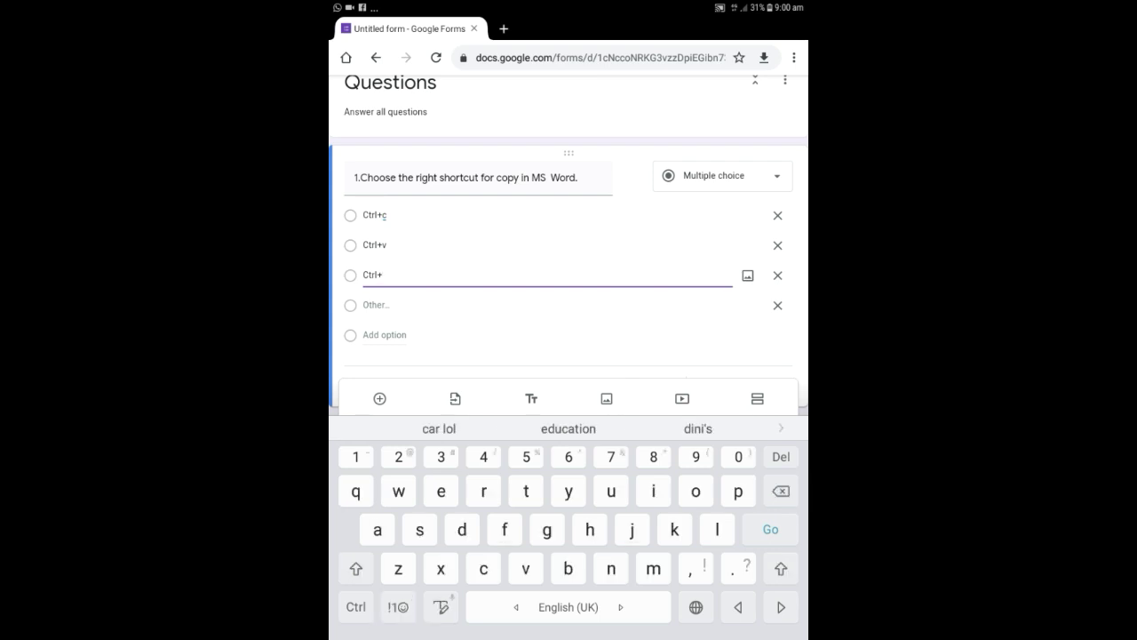
type("x")
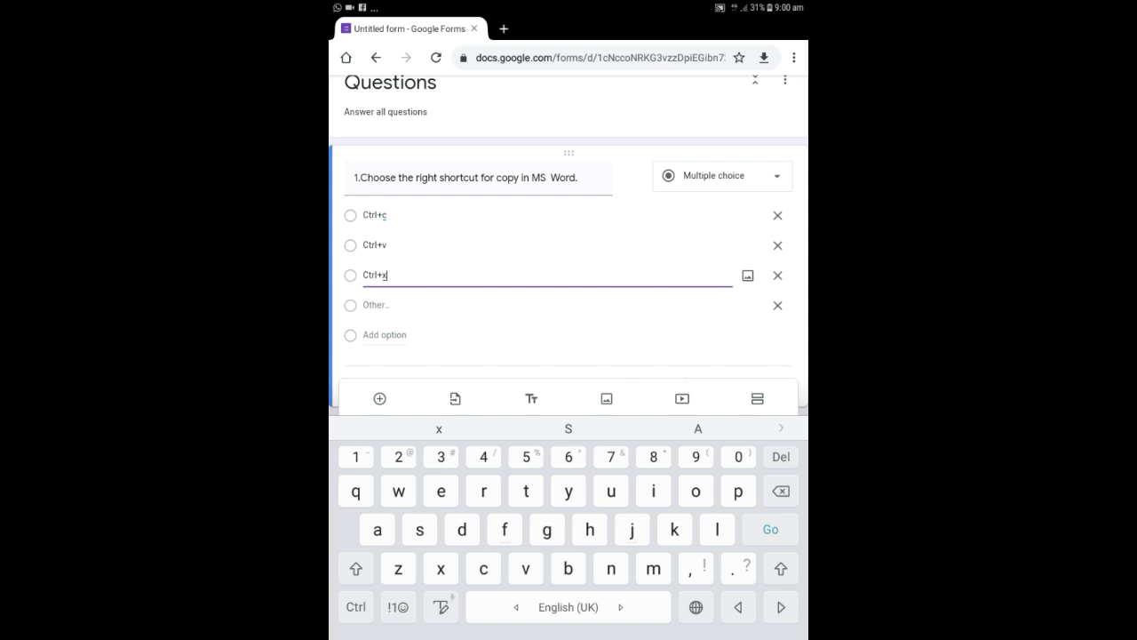
key("Escape")
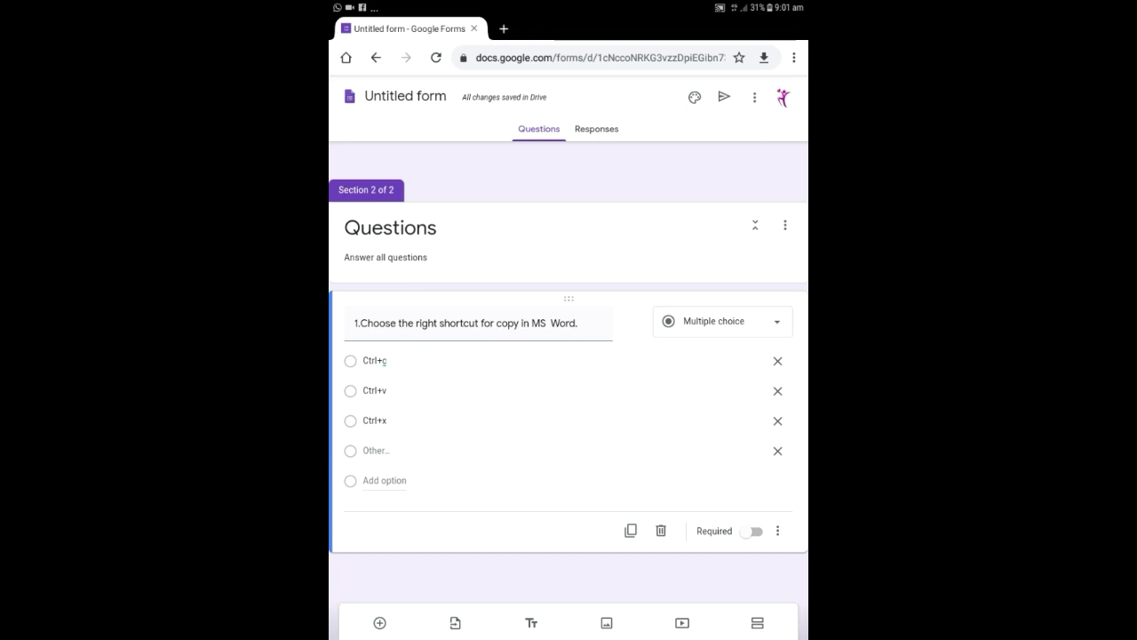
Step: Add Ctrl+d as the fourth choice and keep the question type as Multiple choice
left_click(383, 480)
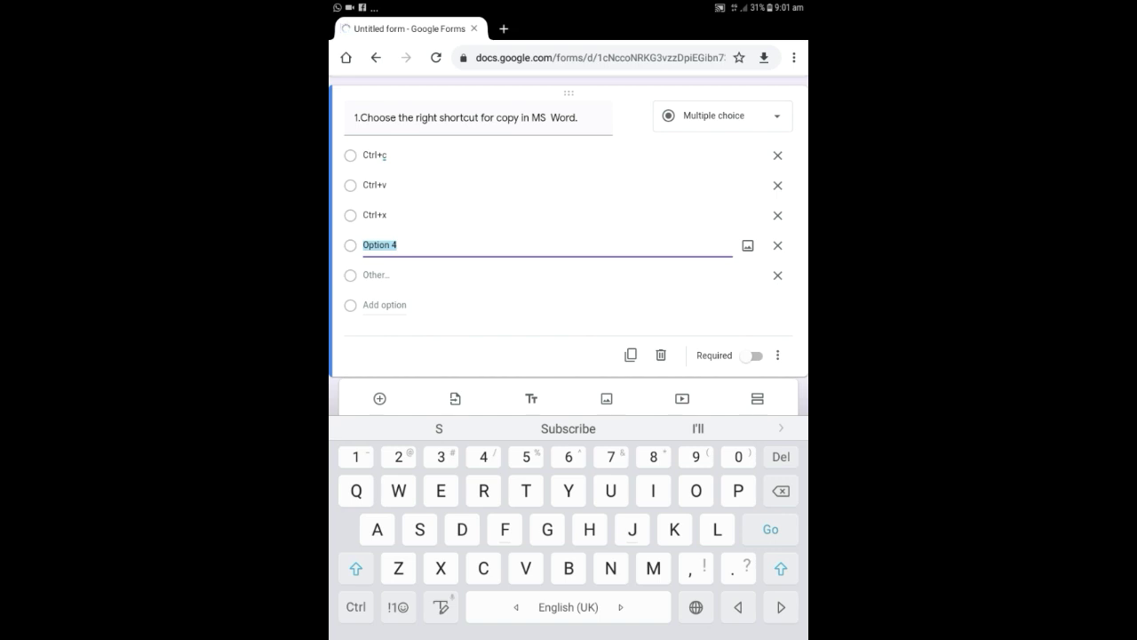
left_click(483, 568)
type("trl")
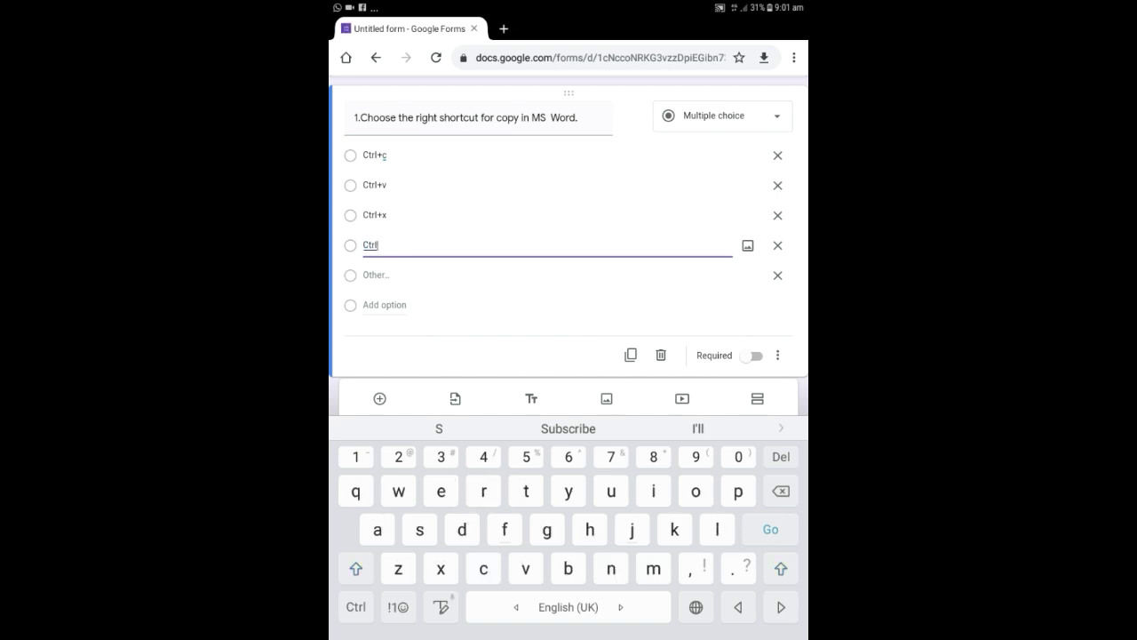
left_click(398, 607)
type("+")
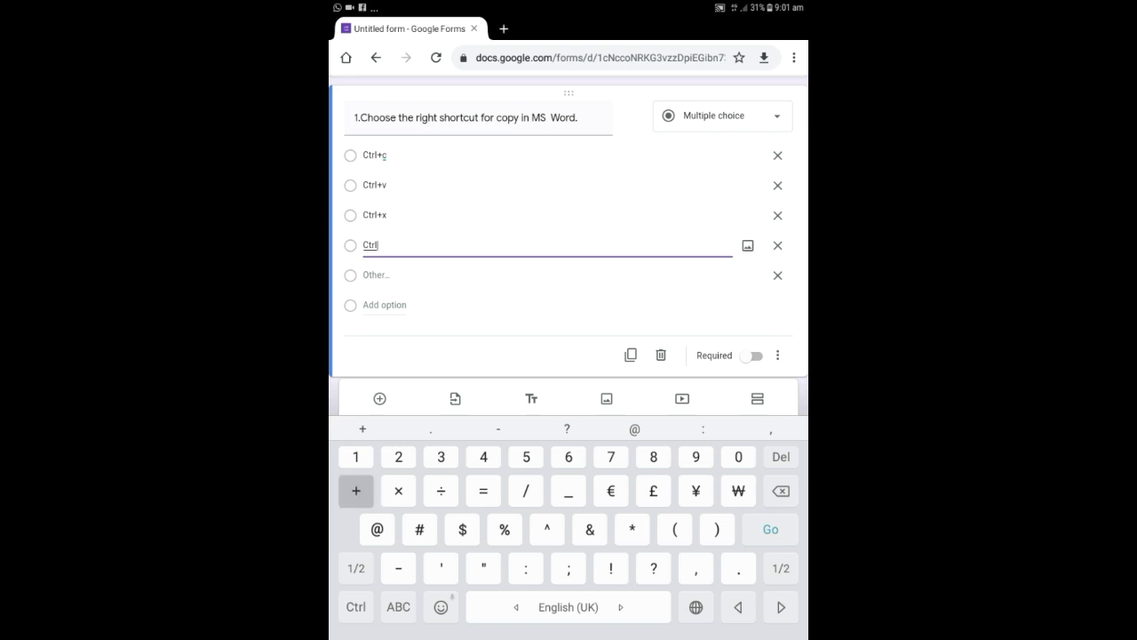
left_click(398, 606)
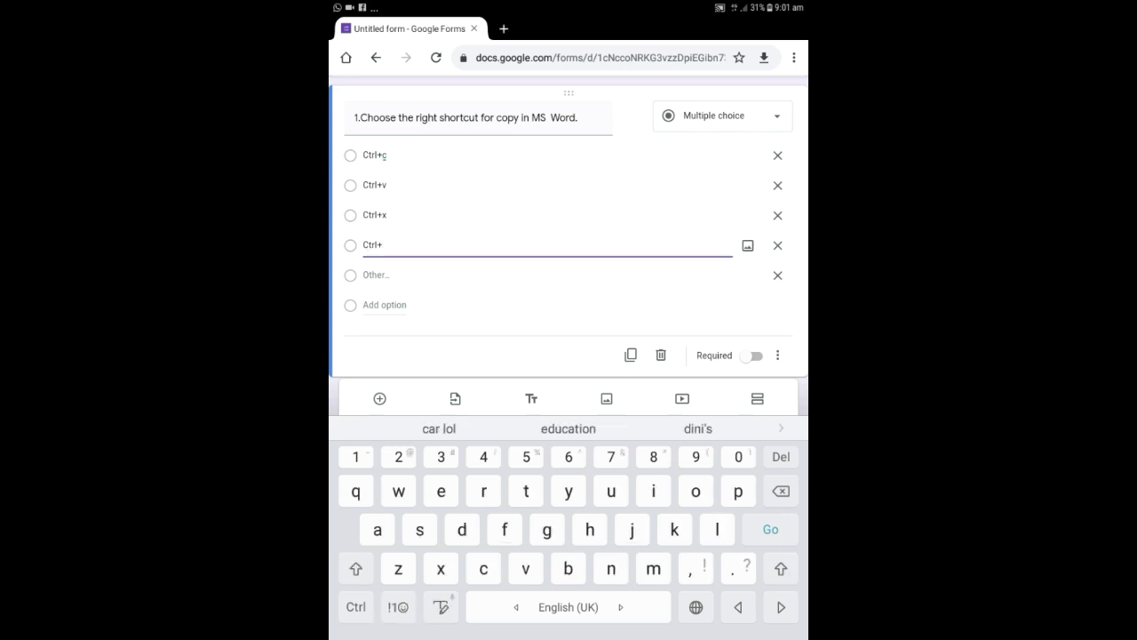
type("d")
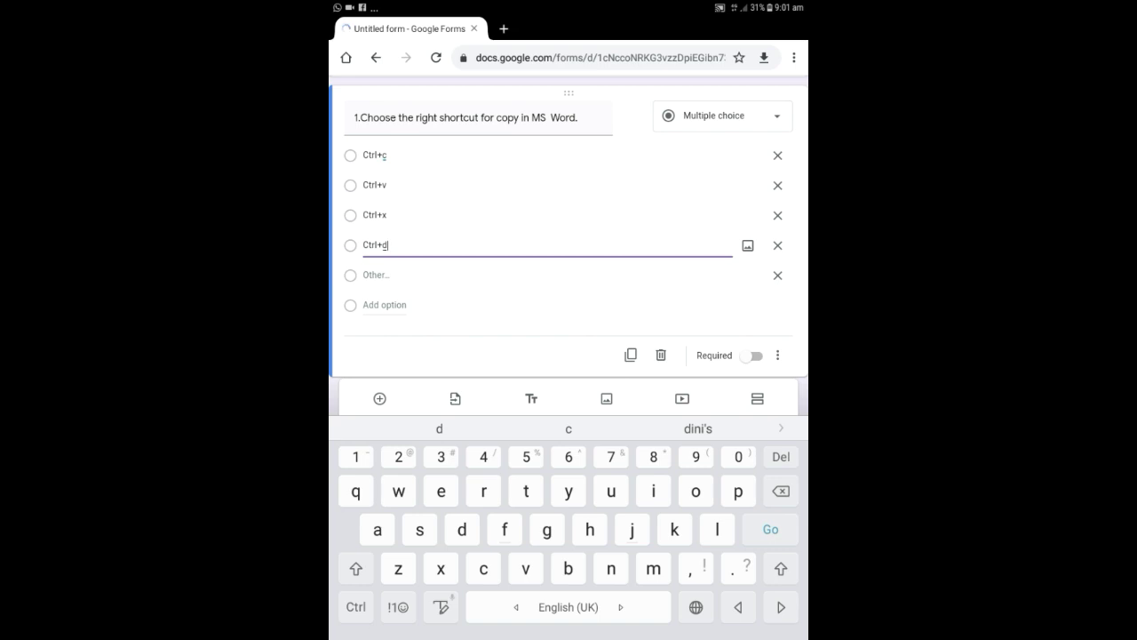
left_click(723, 115)
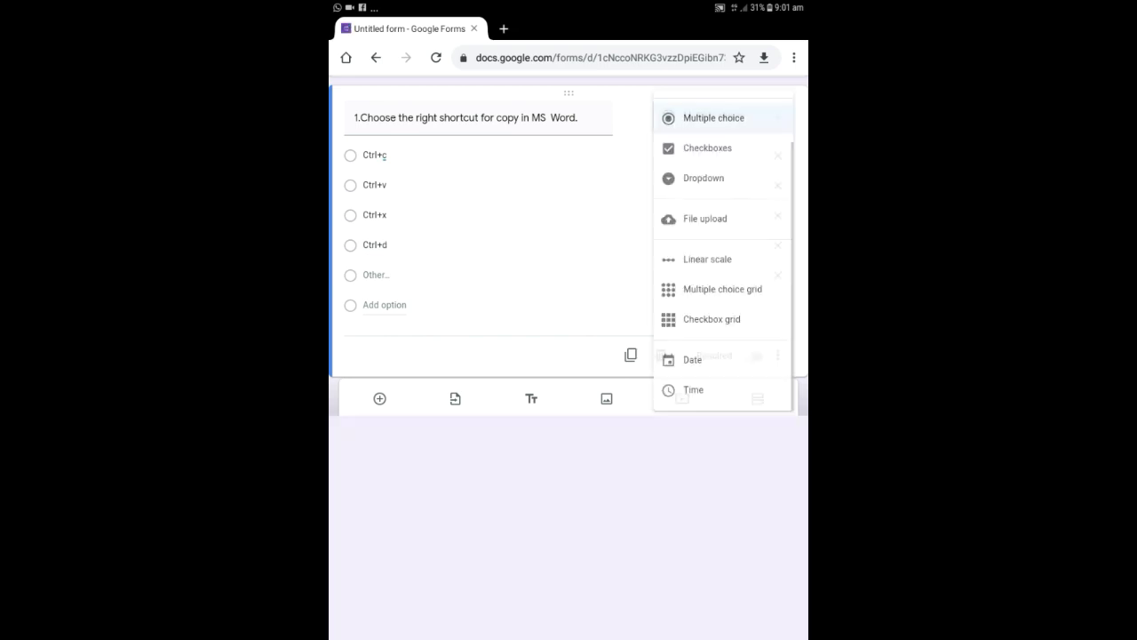
left_click(714, 118)
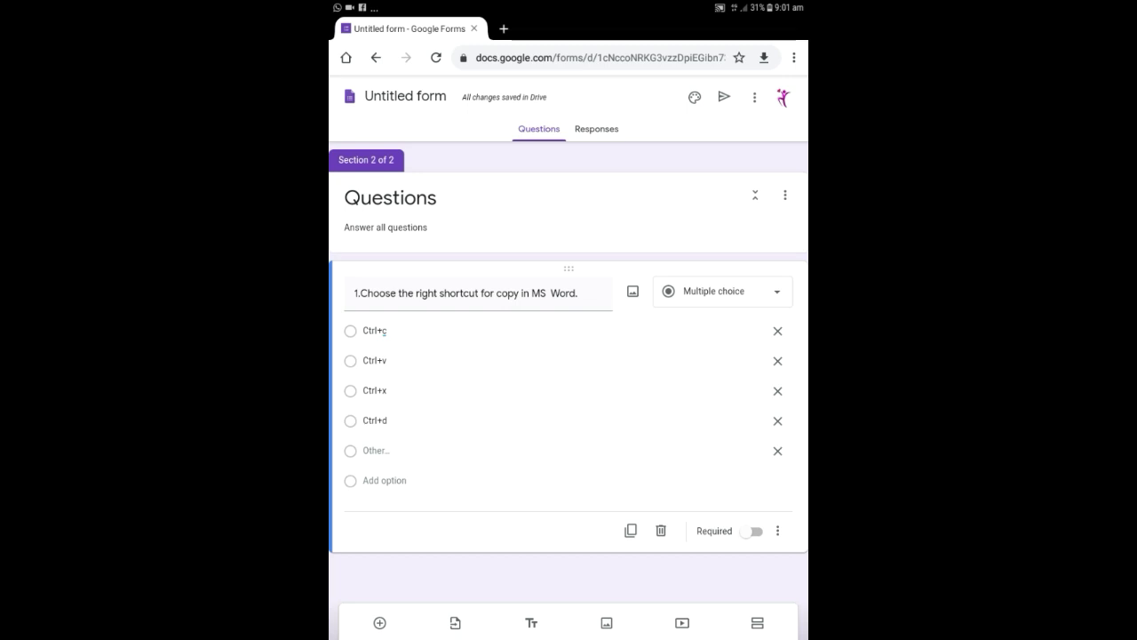
Step: Switch on Make this a quiz in the Settings Quizzes tab and save
left_click(755, 97)
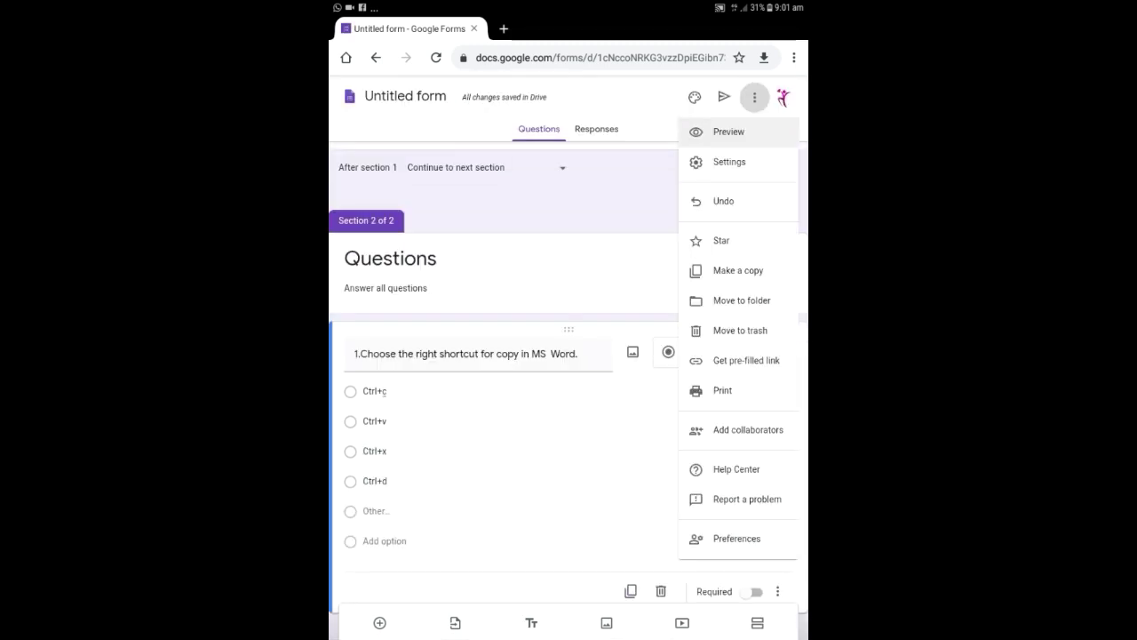
left_click(729, 161)
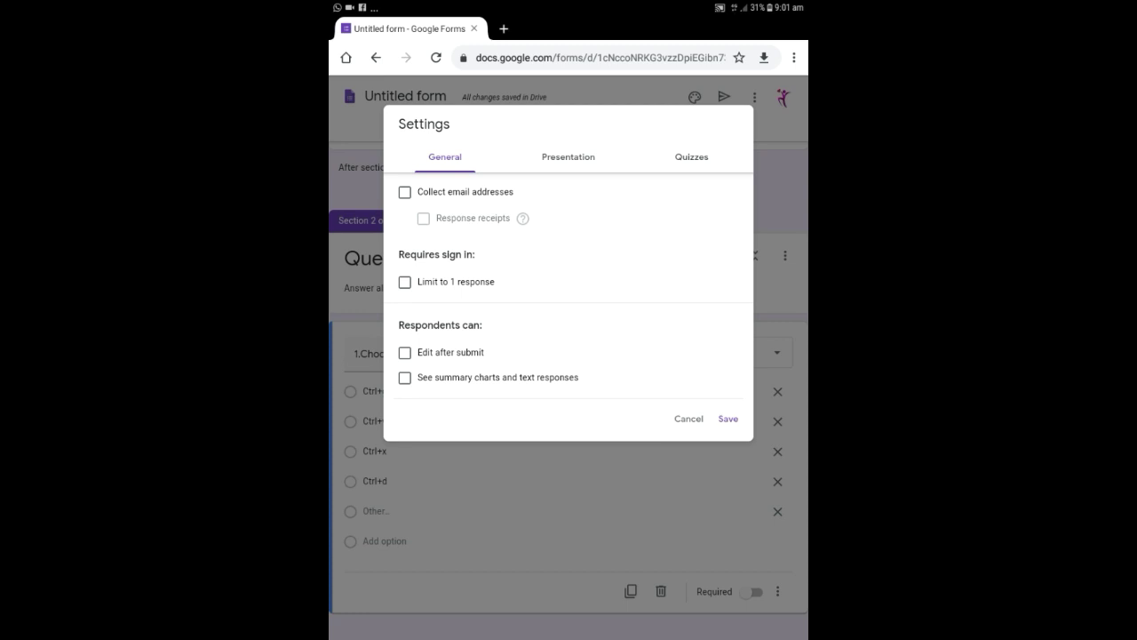
left_click(691, 157)
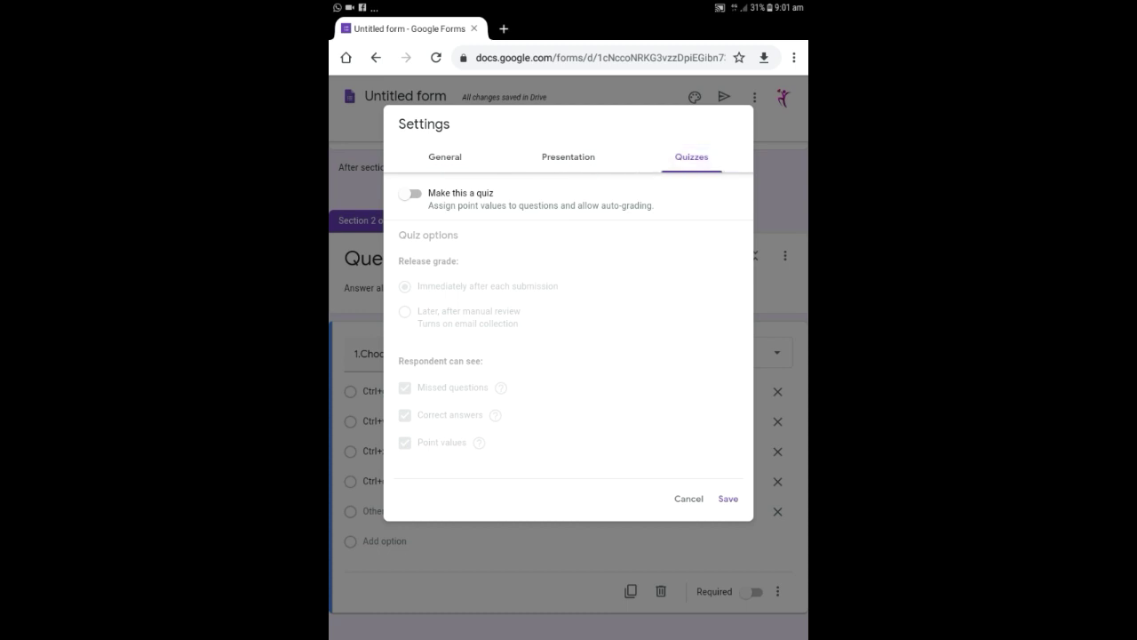
left_click(411, 193)
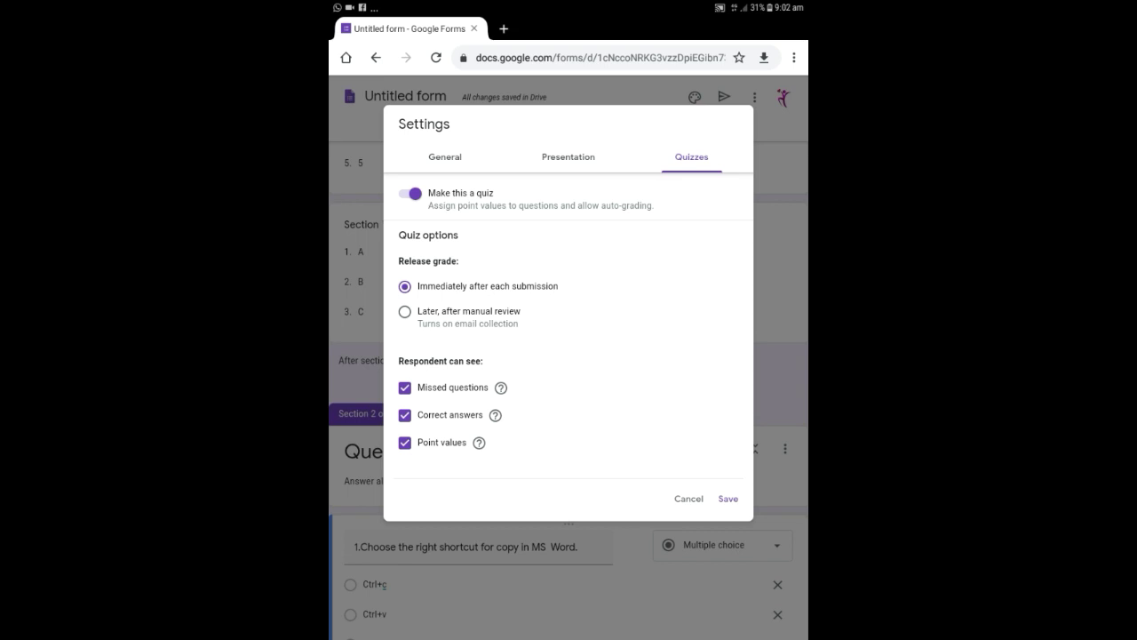
left_click(727, 499)
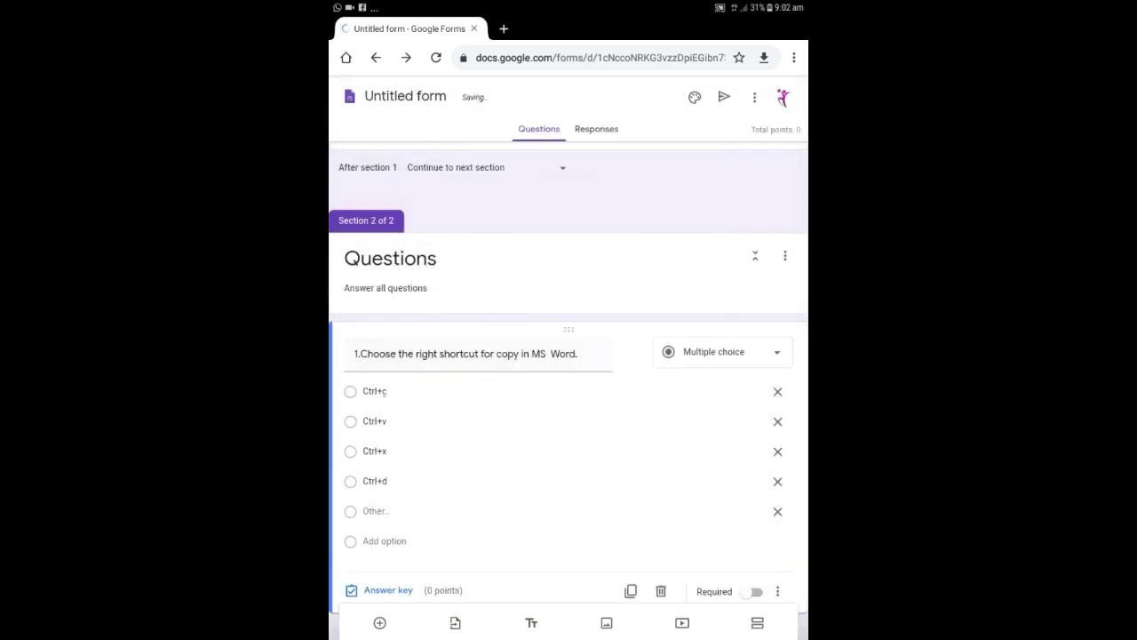
Step: In question 1's answer key, mark Ctrl+c as correct and set its points to 3
scroll(569, 356, "down", 1)
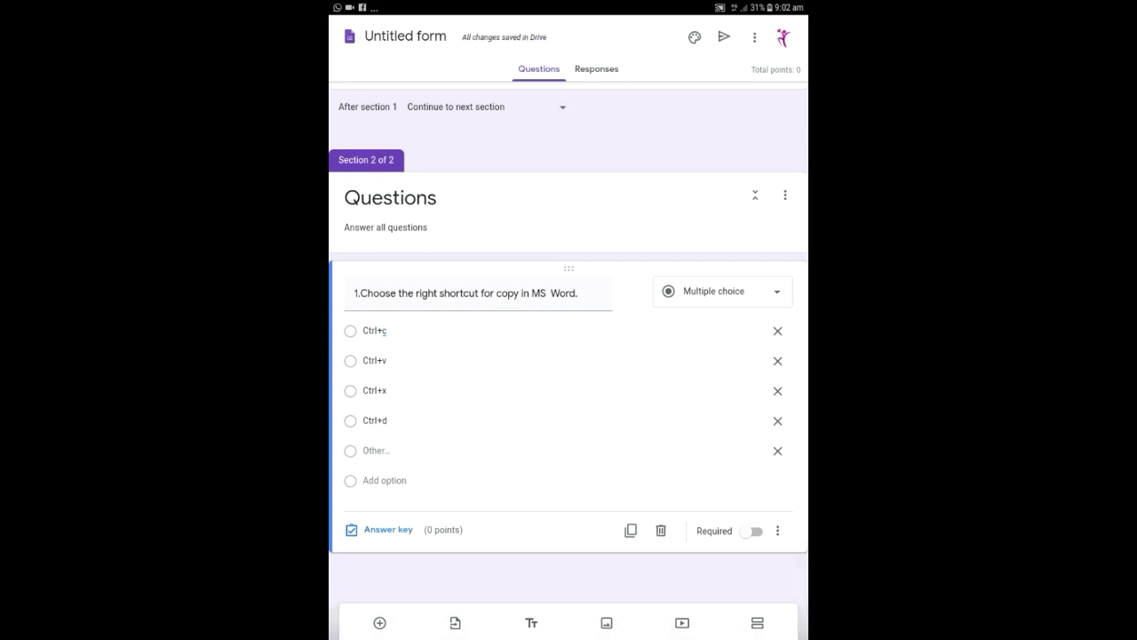
left_click(389, 529)
left_click(746, 360)
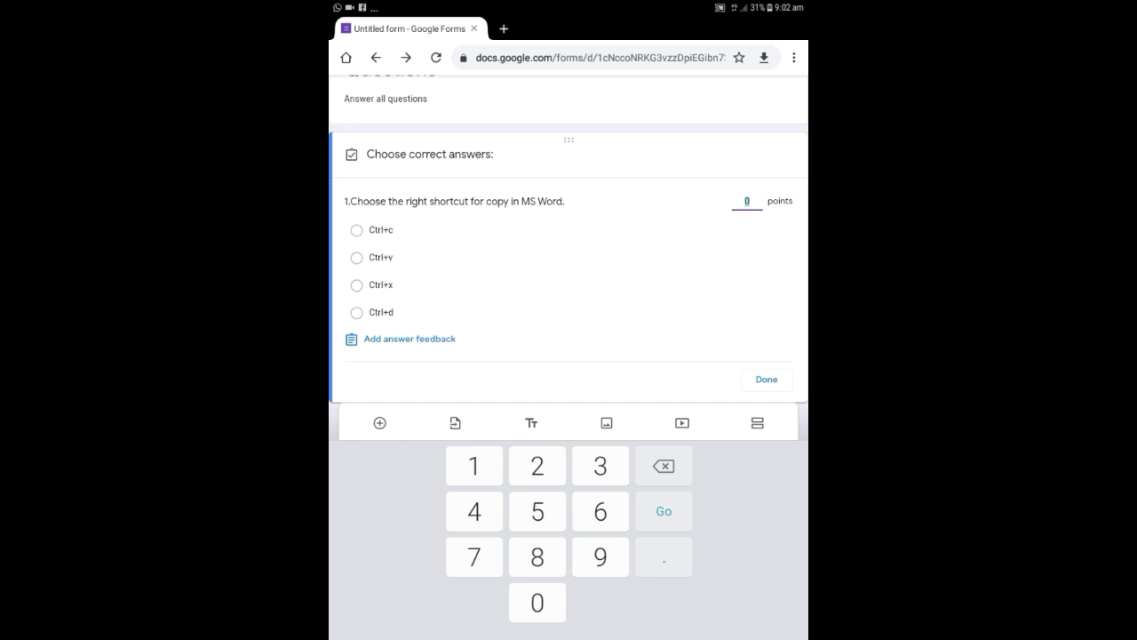
left_click(357, 231)
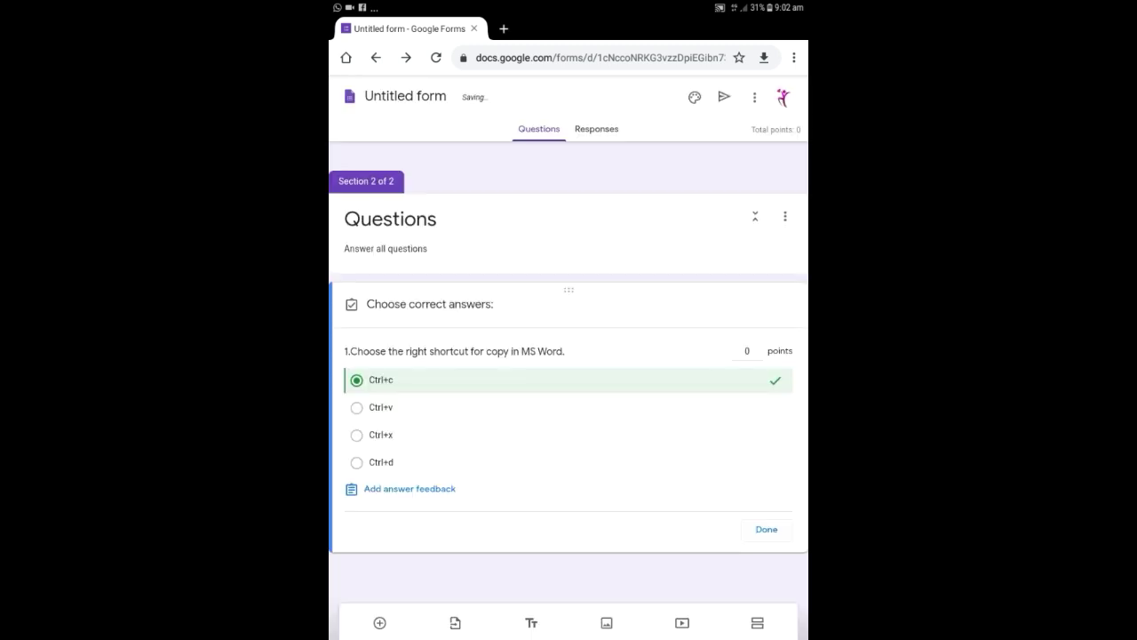
double_click(746, 351)
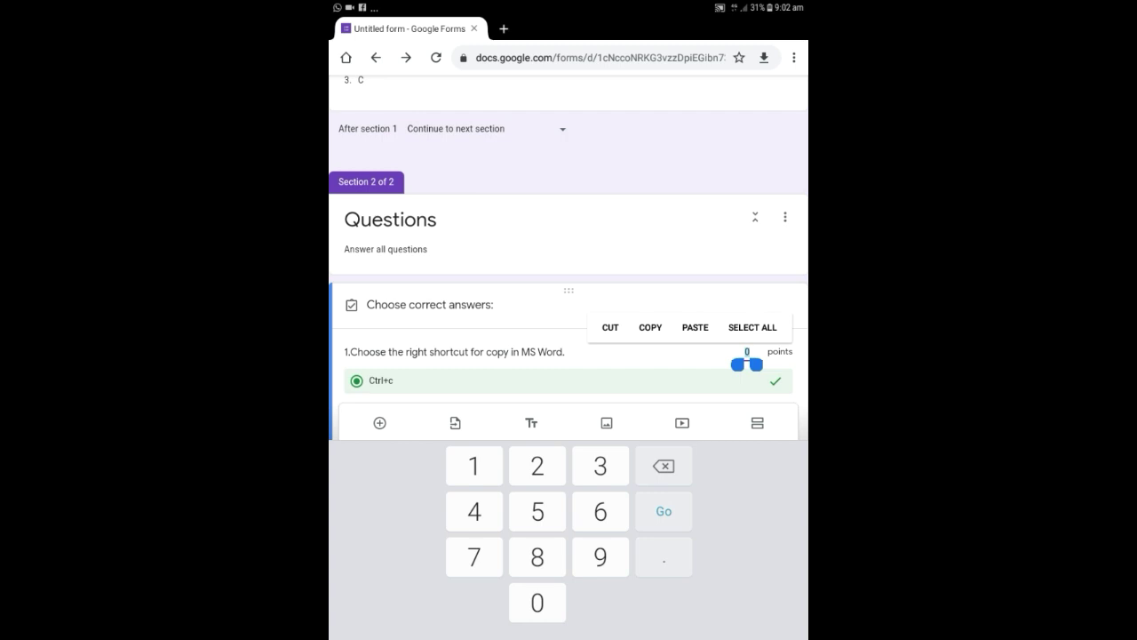
type("3")
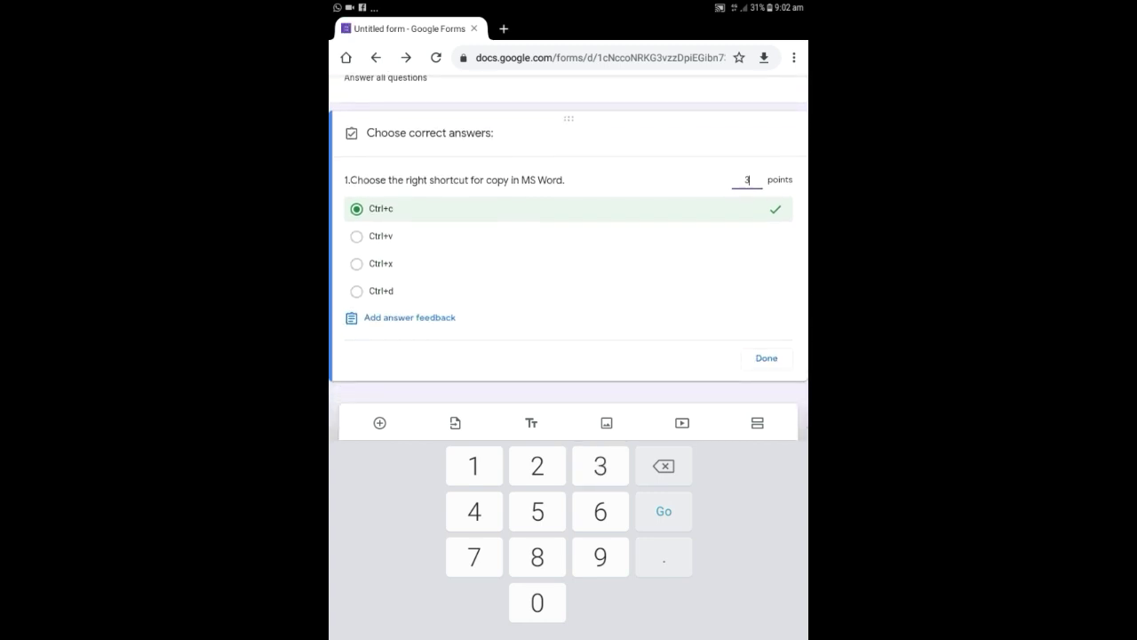
left_click(766, 358)
left_click(462, 145)
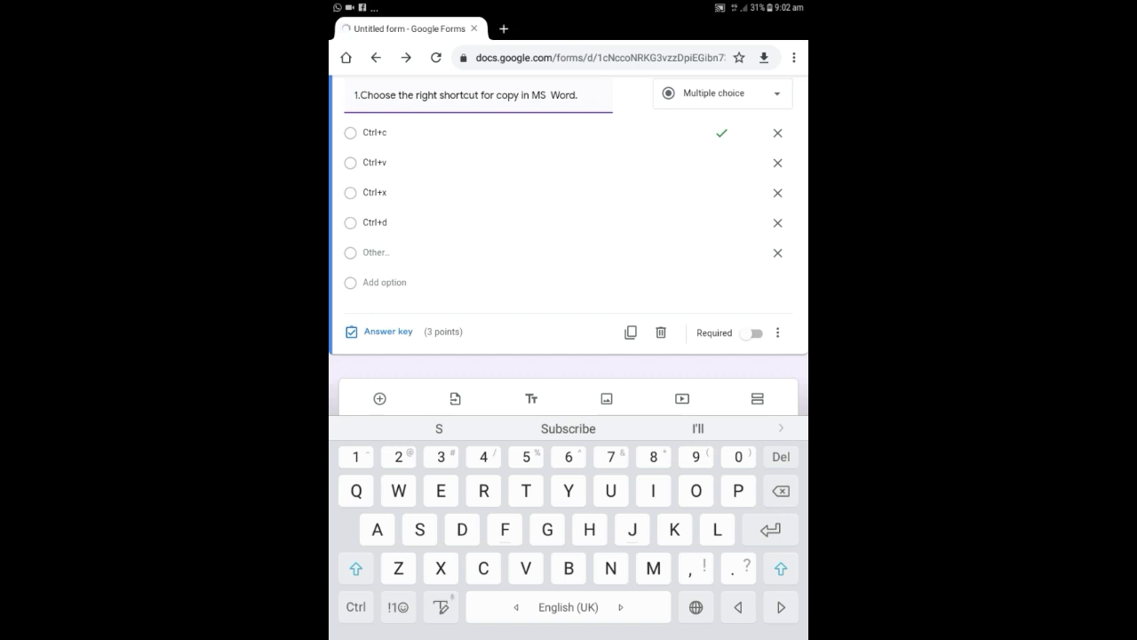
Step: Add question 2 reading '2.Choose the correct shortcut key for font dialog box in MS Word.'
left_click(380, 398)
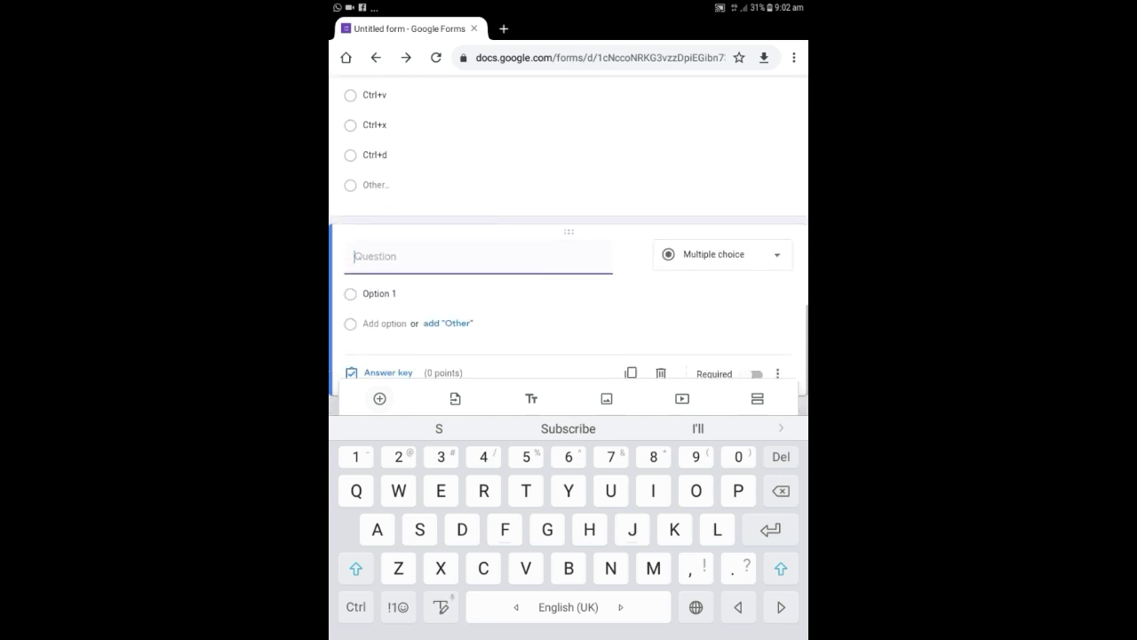
type("2.")
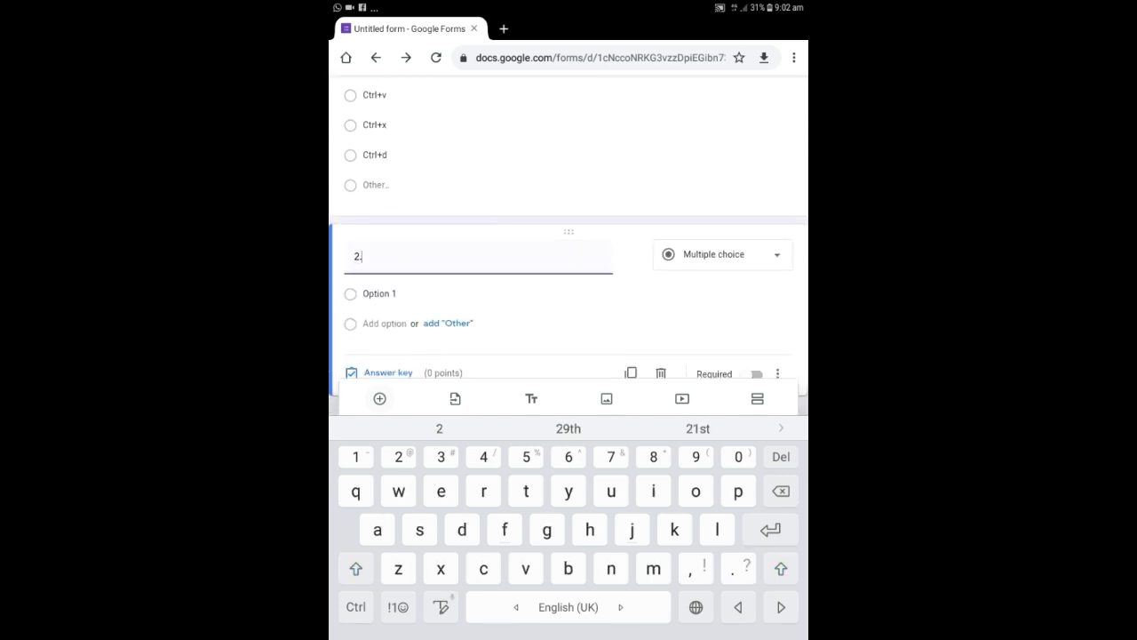
type("Ch")
type("oose t")
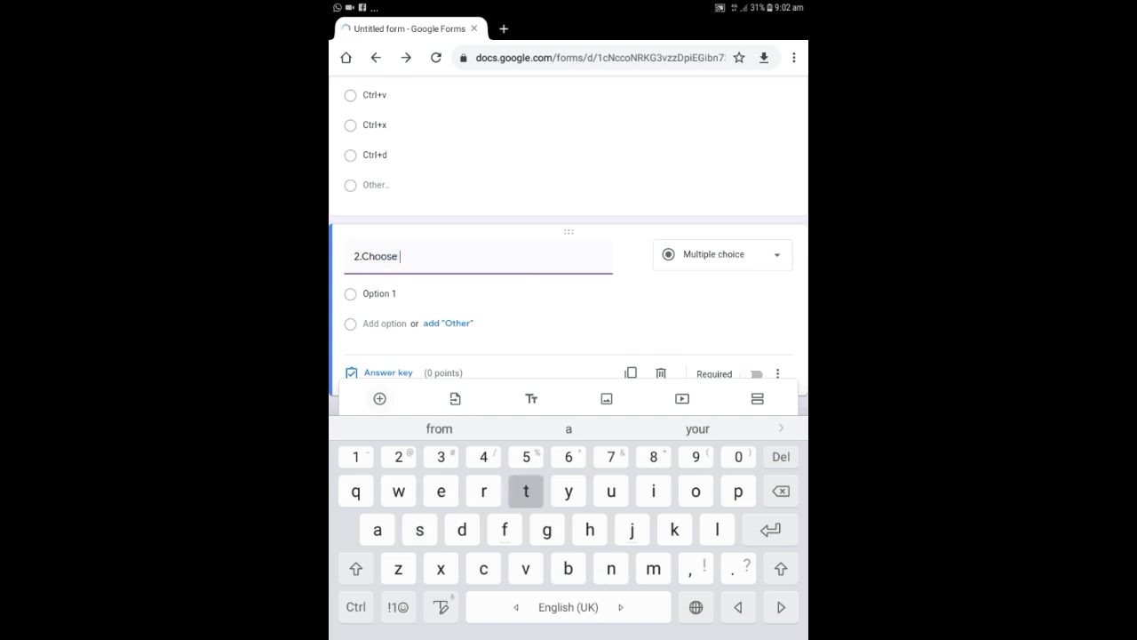
type("he c")
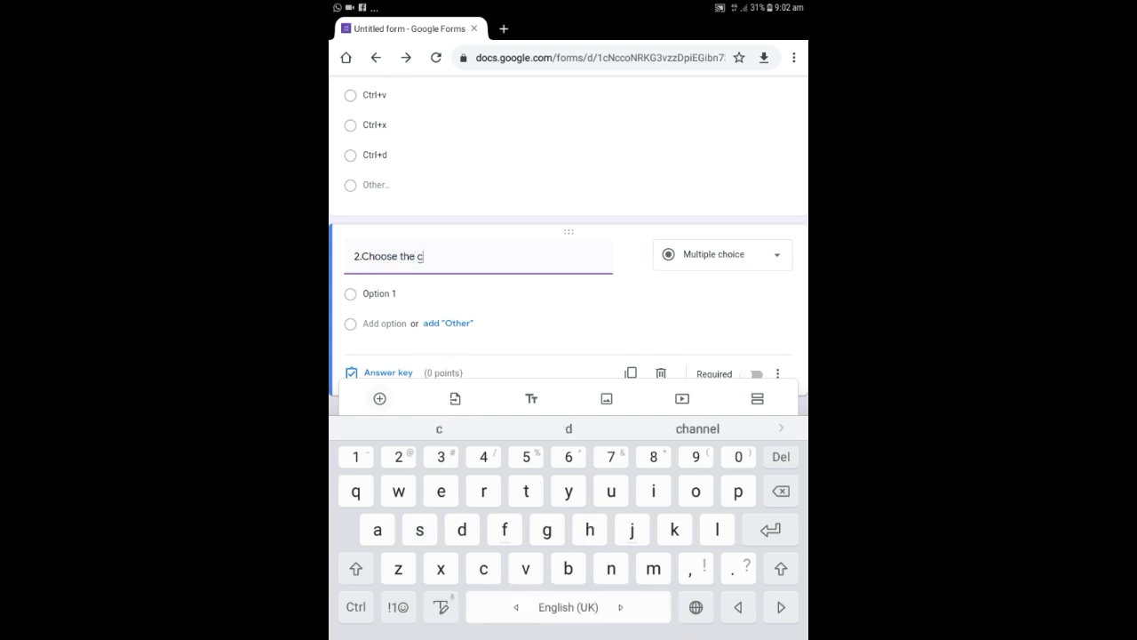
type("orrect ")
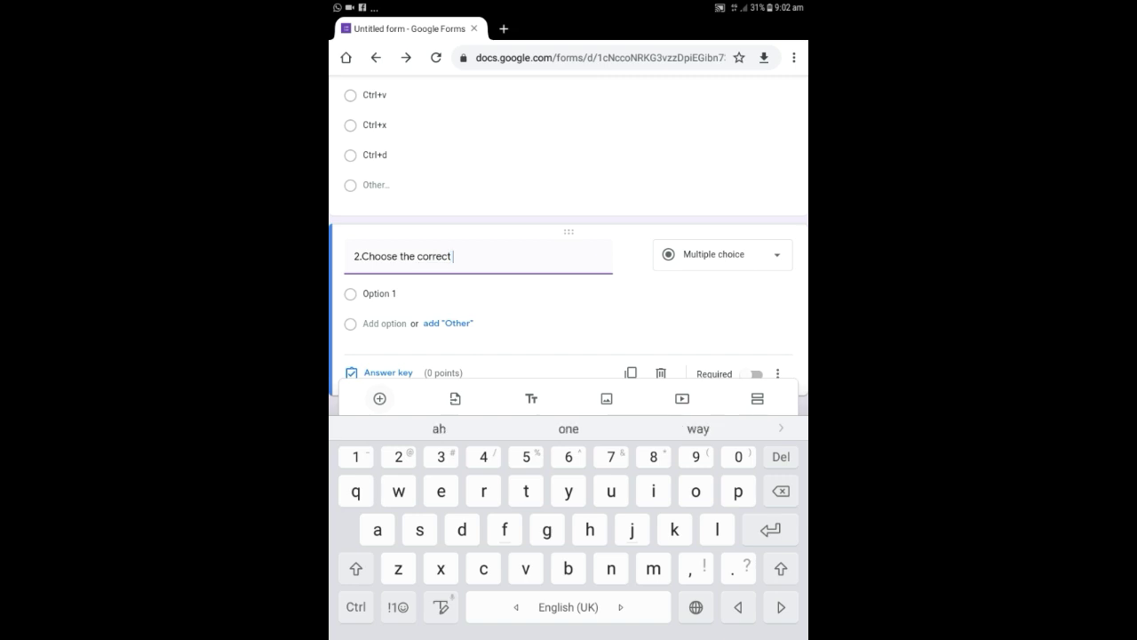
type("shor")
type("tcut k")
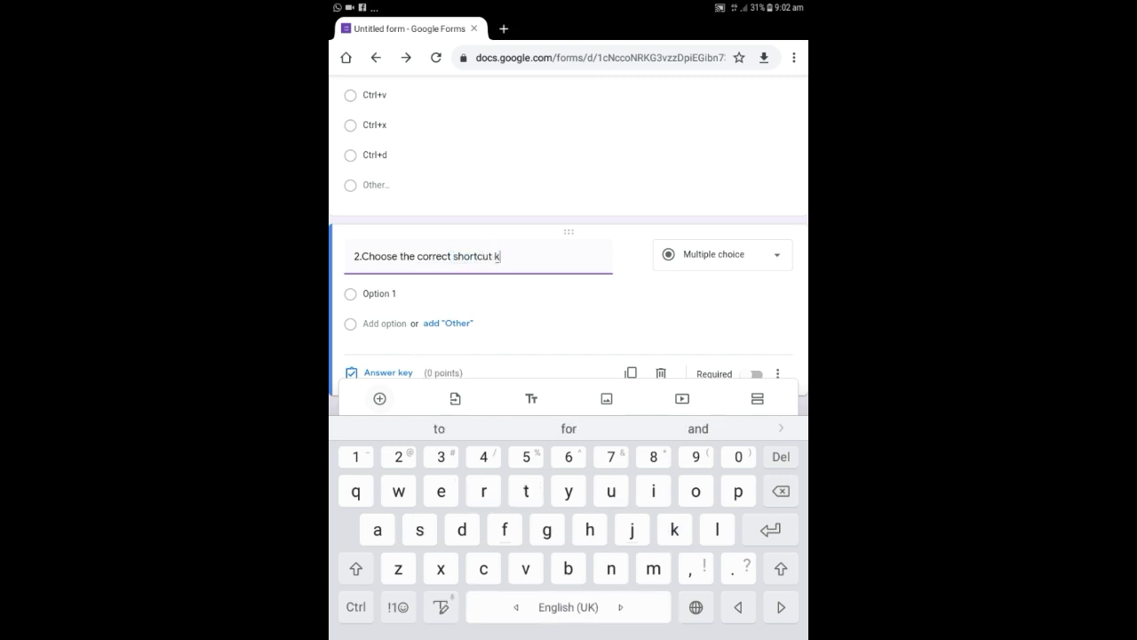
type("ey ")
type("for f")
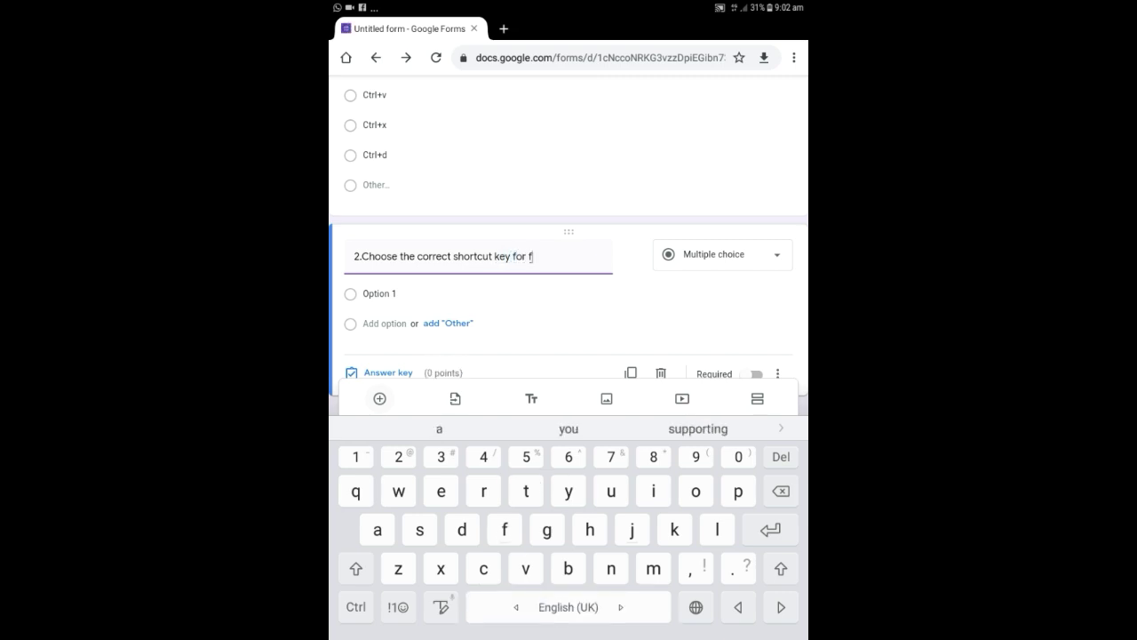
type("ont di")
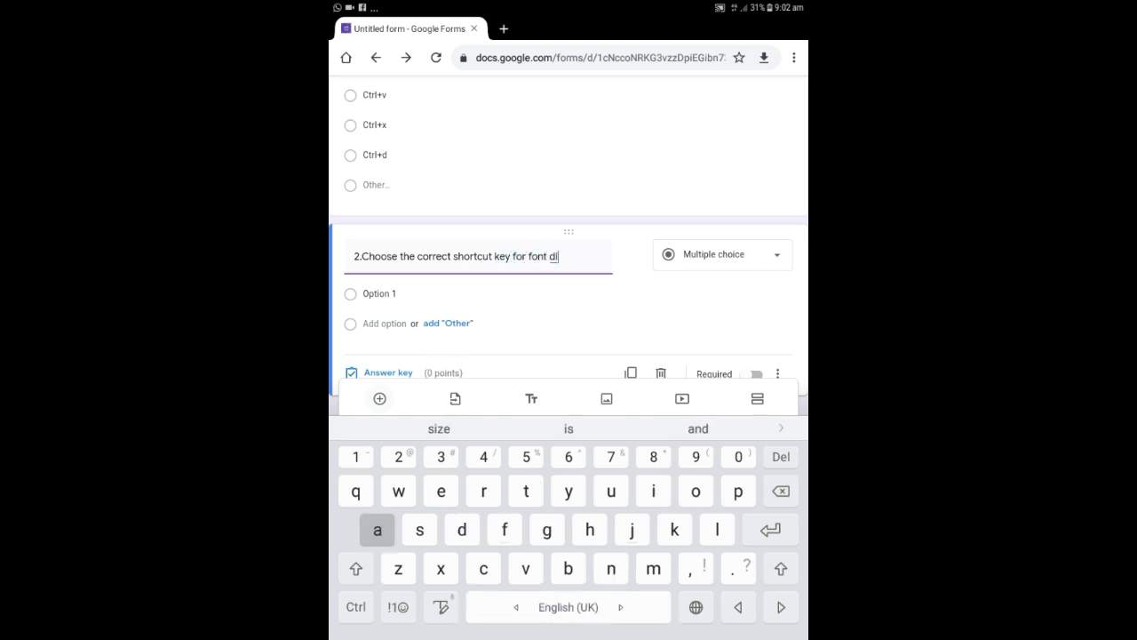
type("alog bo")
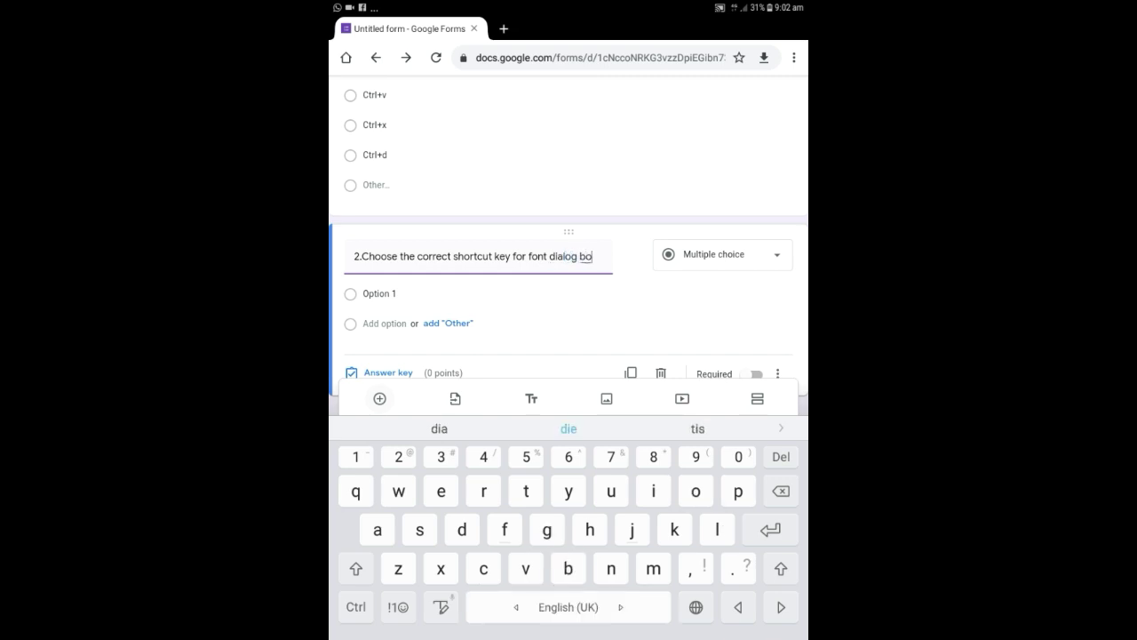
type("x i")
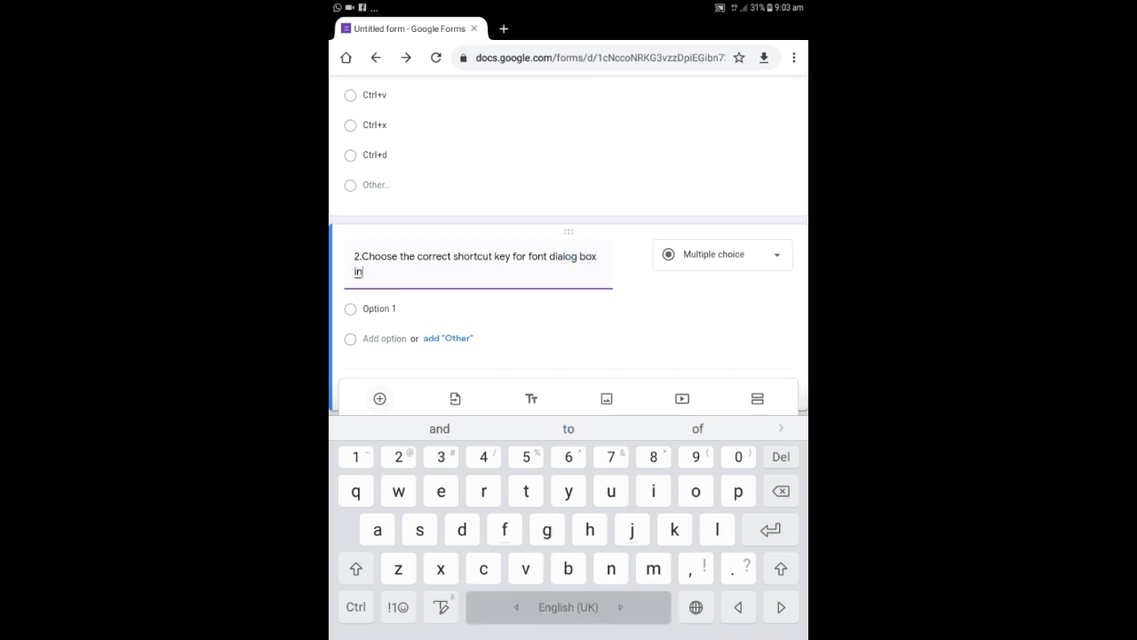
type("n ")
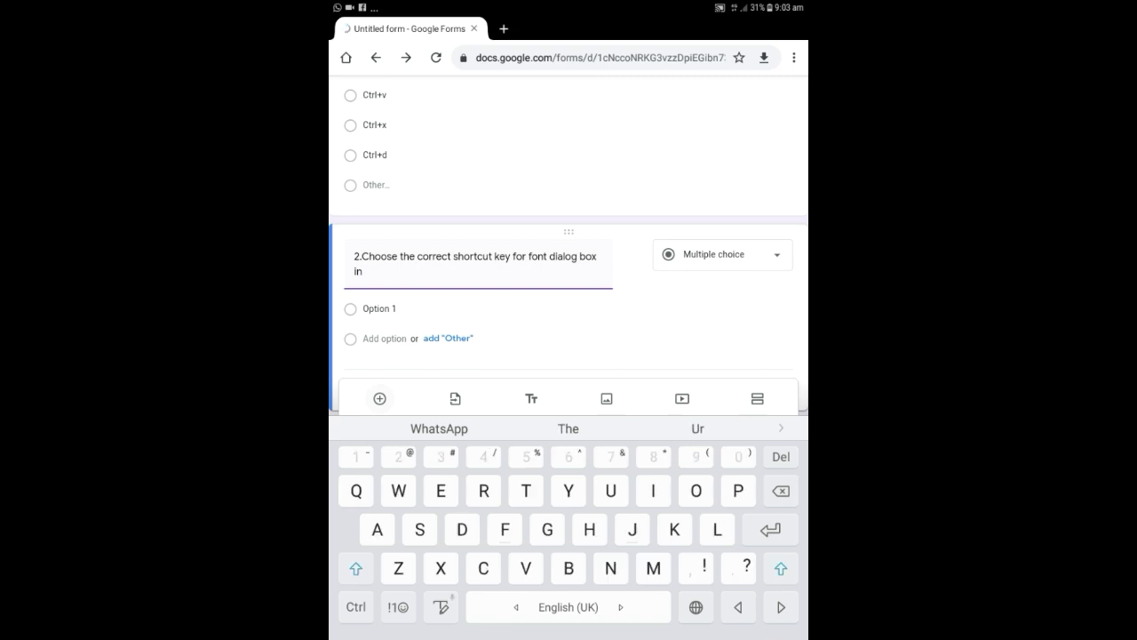
type("MS ")
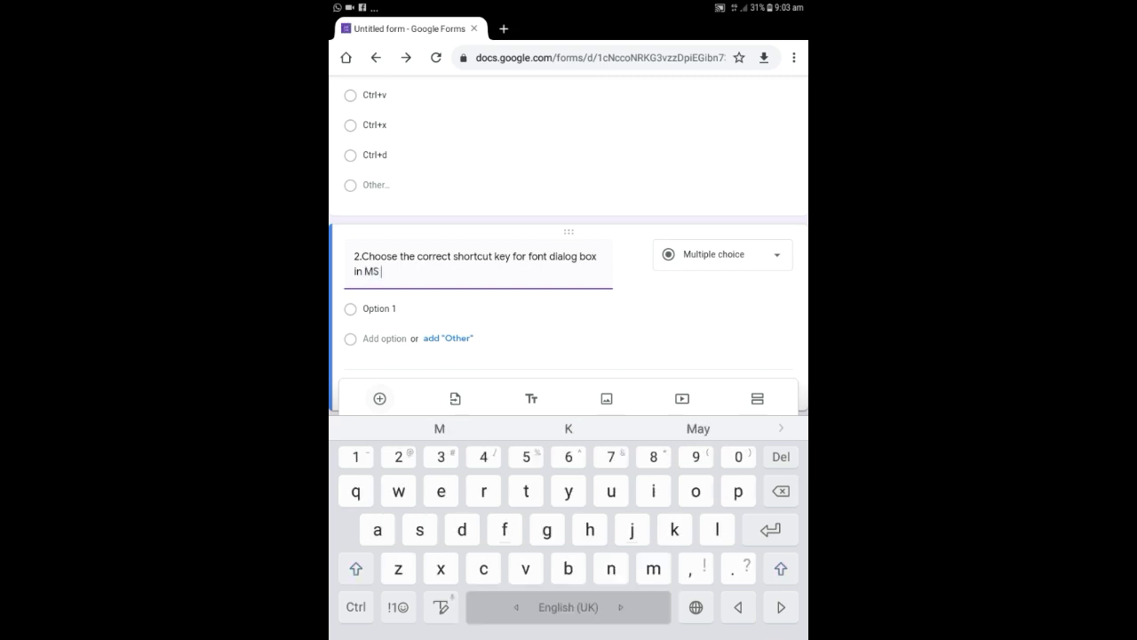
type("Worx")
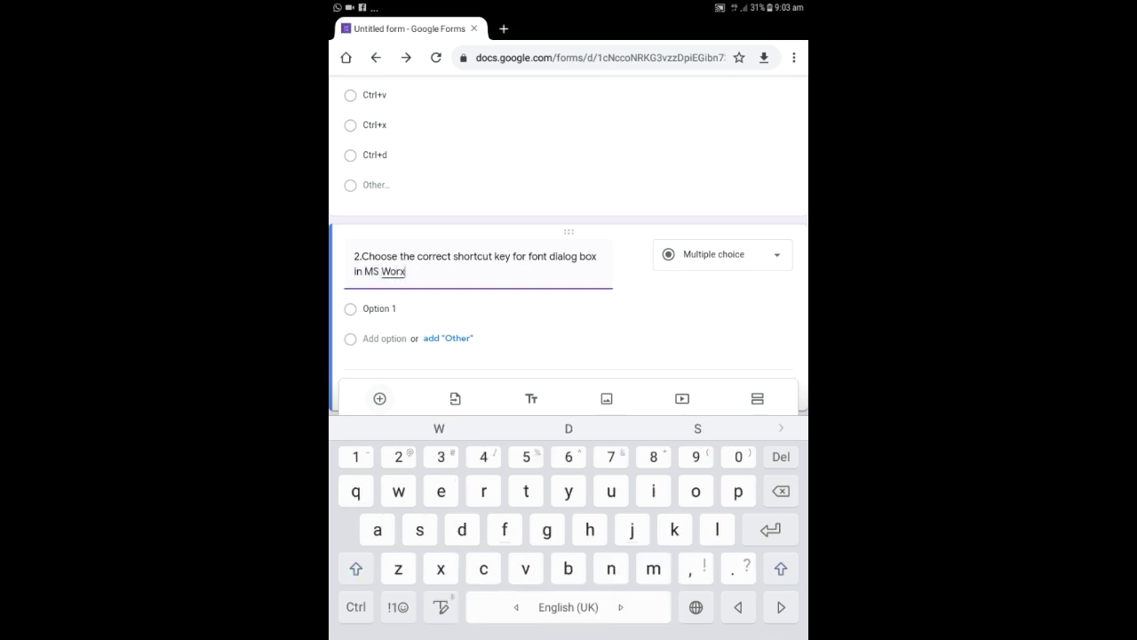
left_click(569, 428)
type(".")
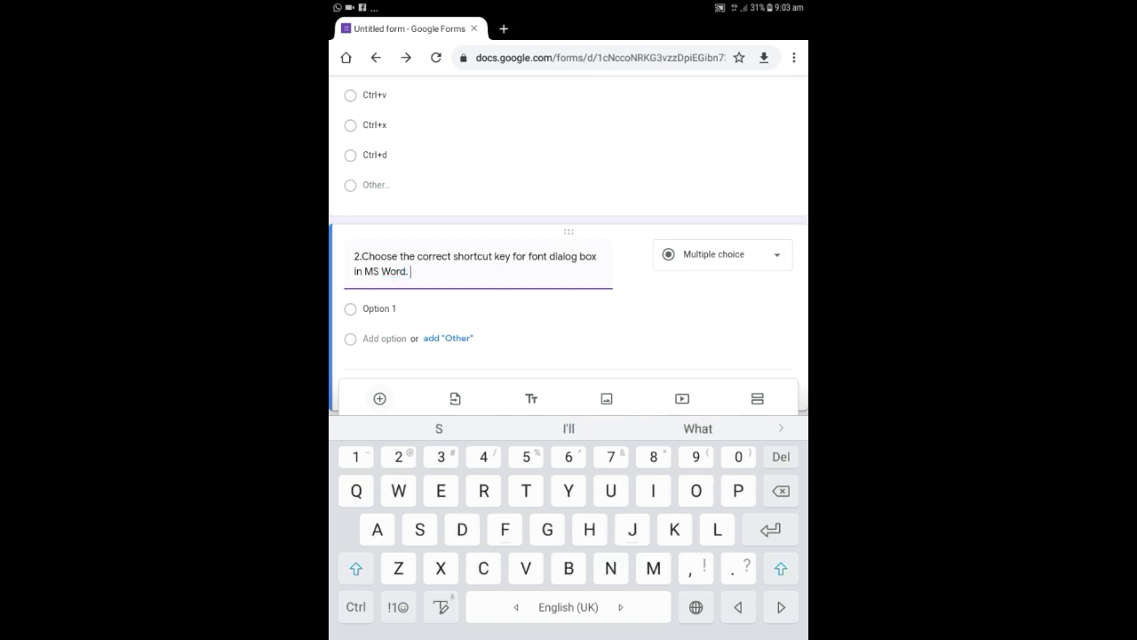
left_click(379, 308)
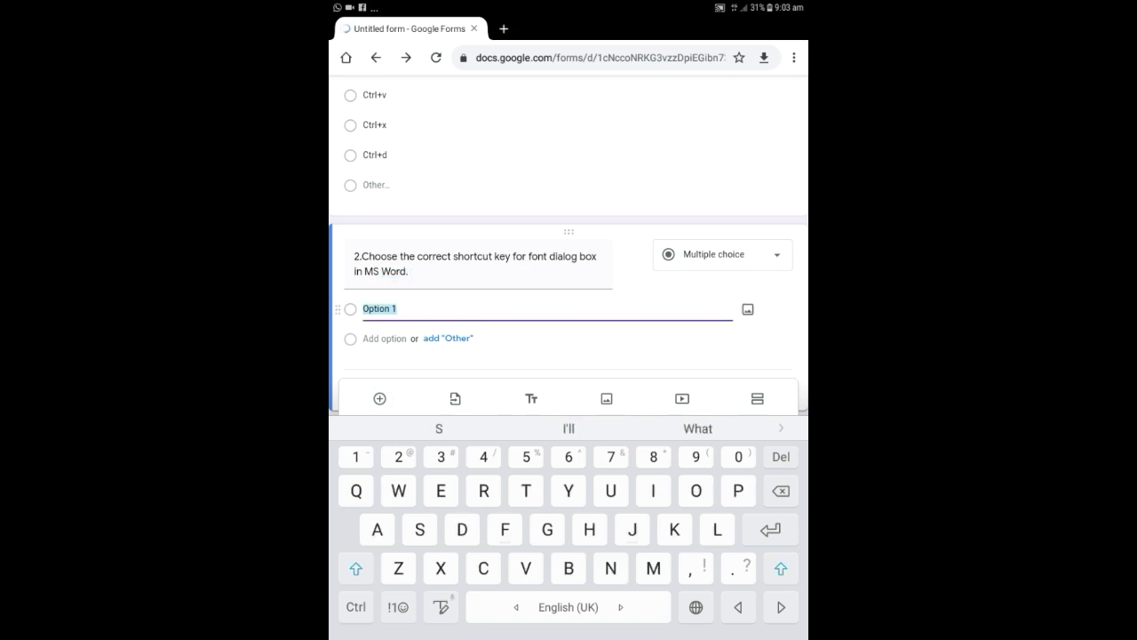
Step: Enter Ctrl+v as question 2's first choice and add an Other choice
type("Ctrll")
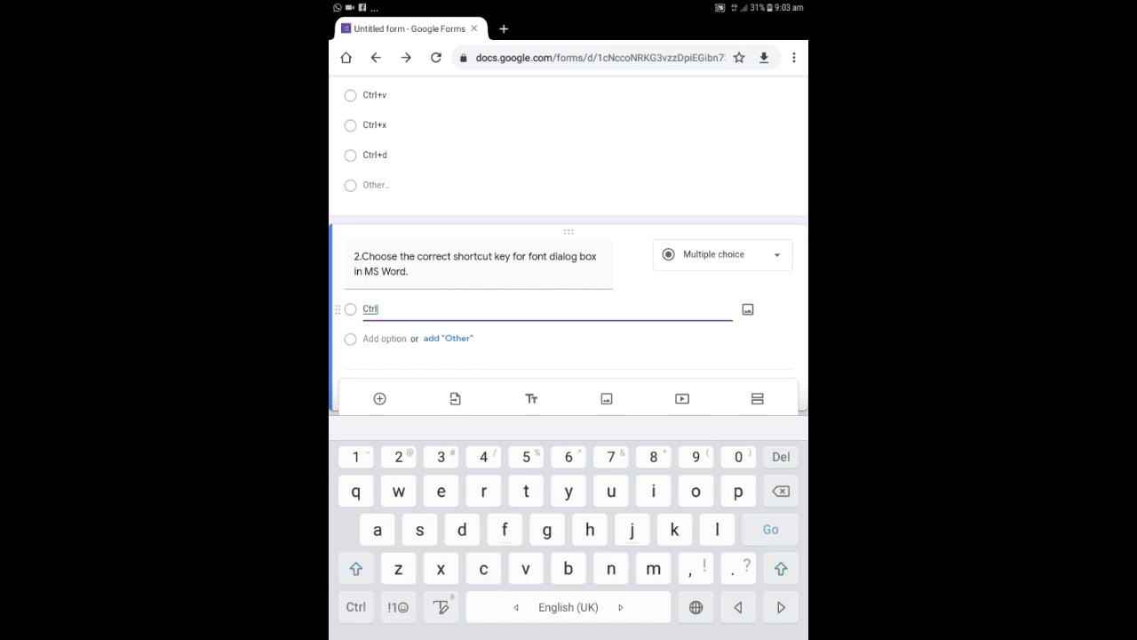
left_click(398, 607)
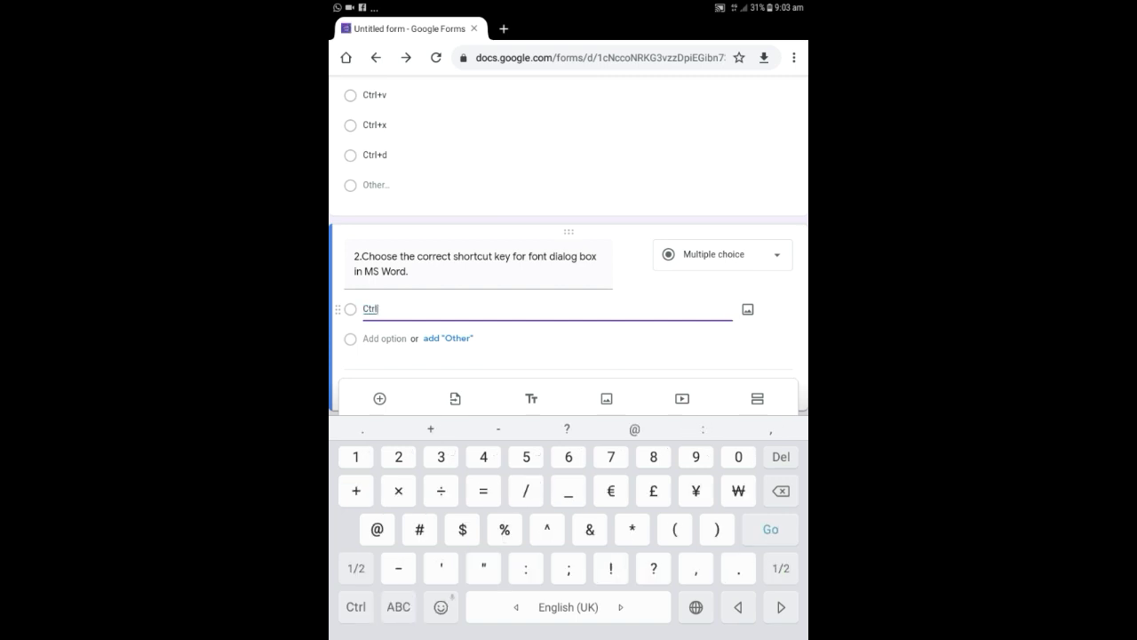
type("+")
left_click(398, 607)
type("y")
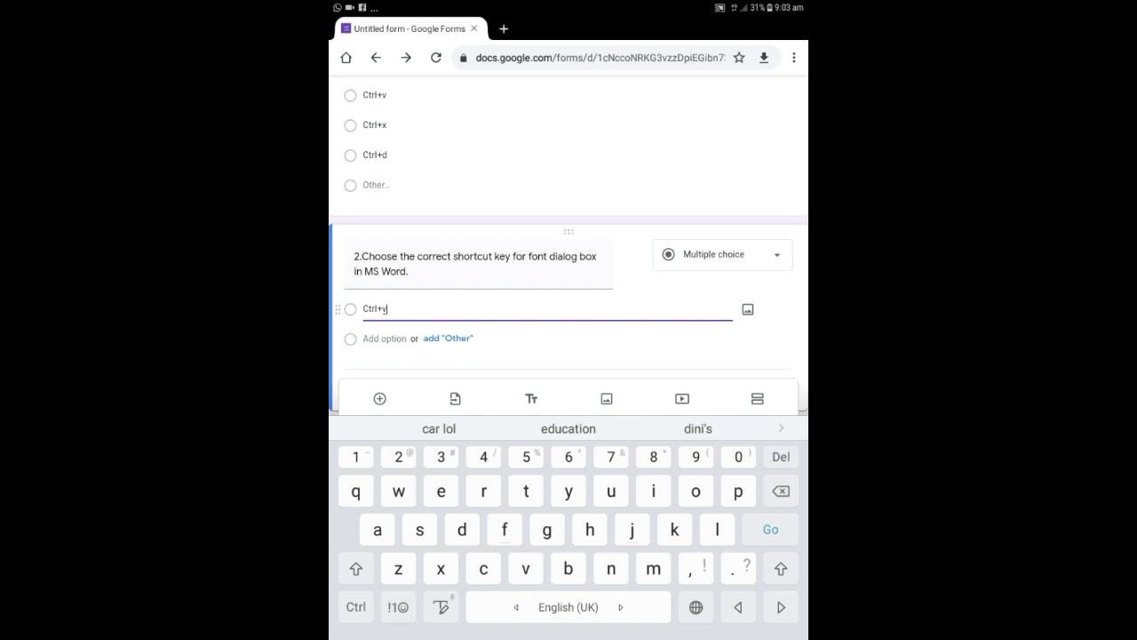
left_click(447, 337)
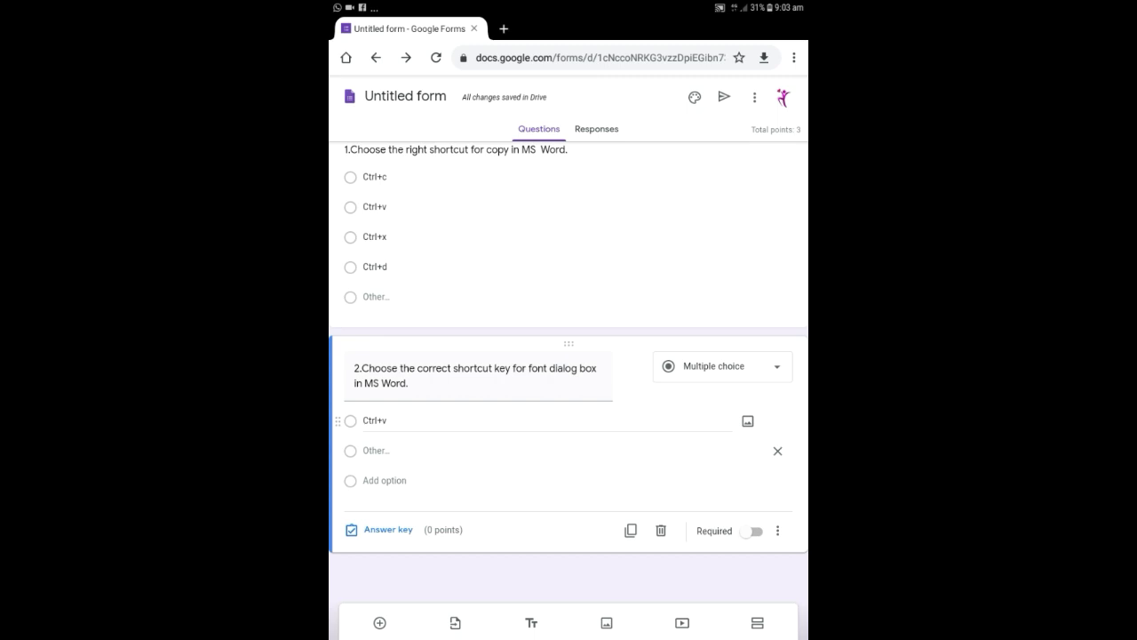
Step: Add Ctrl+c and Ctrl+d as the second and third answer choices
left_click(384, 480)
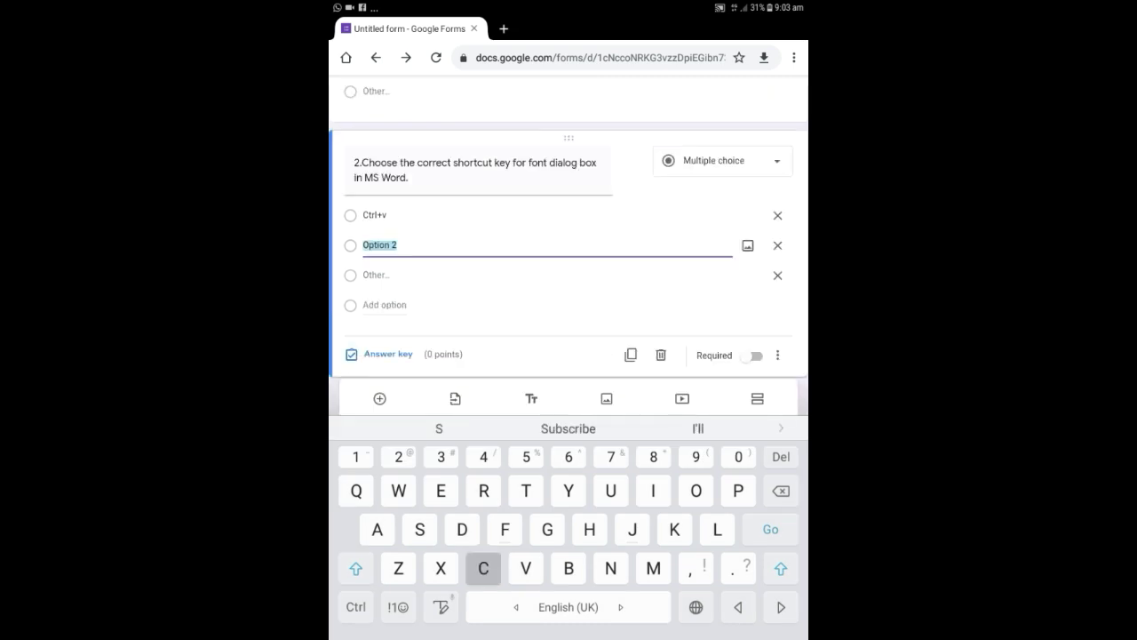
type("Ctrl")
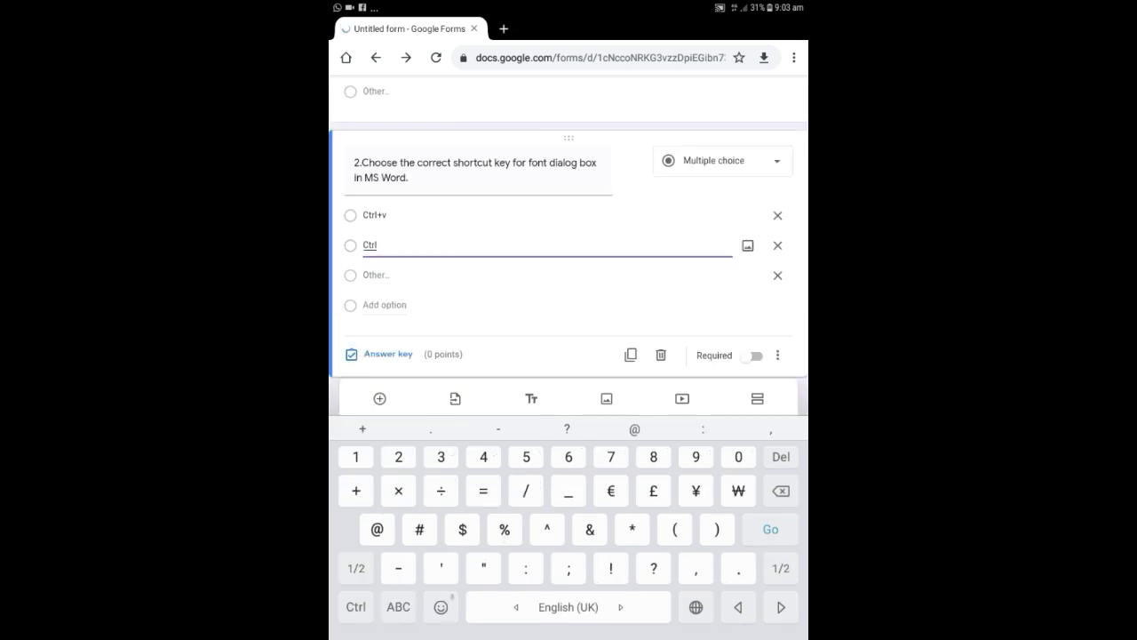
type("+")
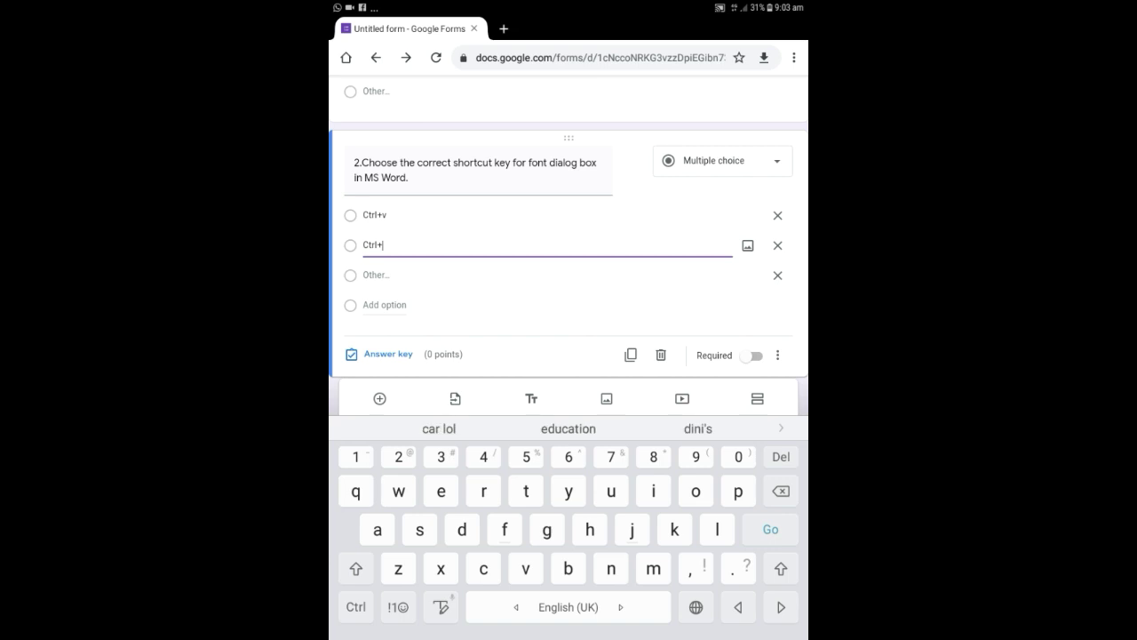
type("c")
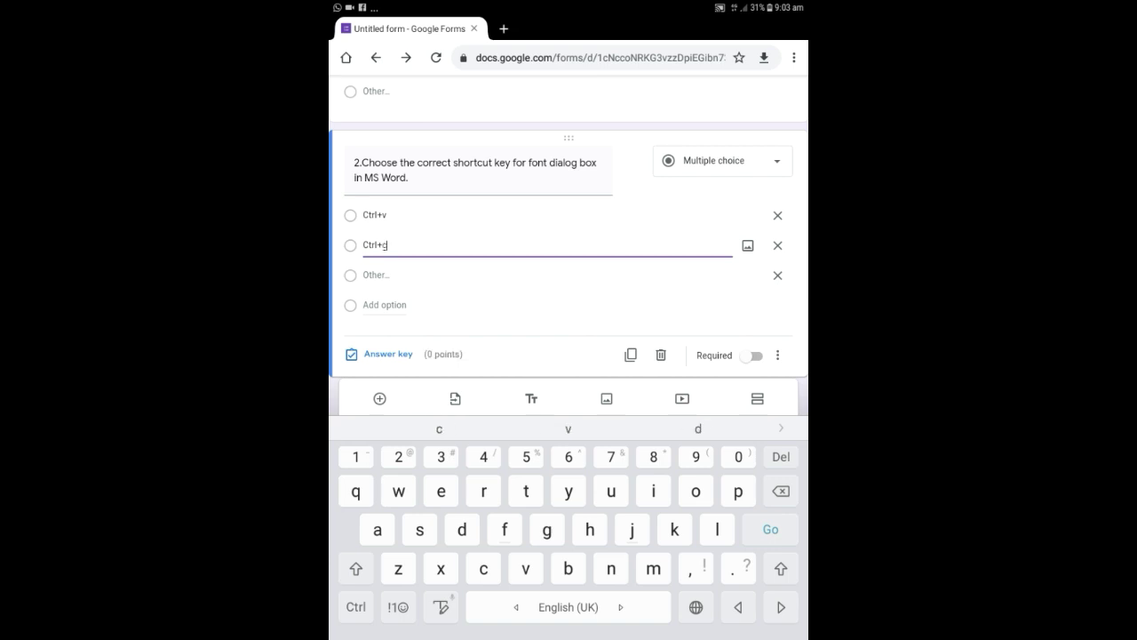
key("Return")
type("C")
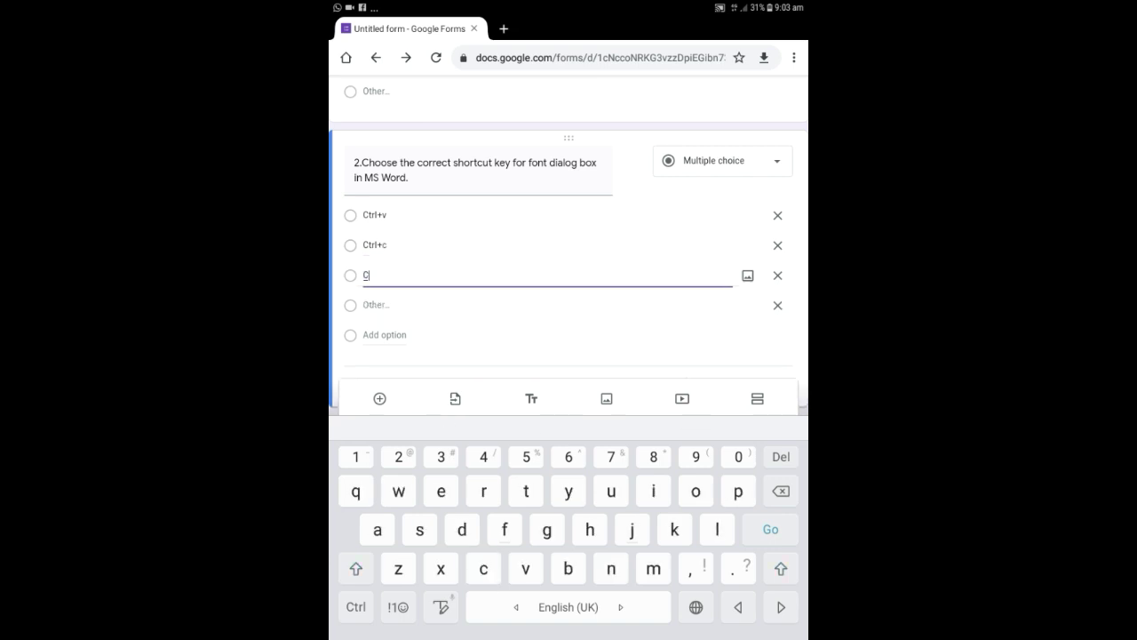
type("trl")
left_click(399, 607)
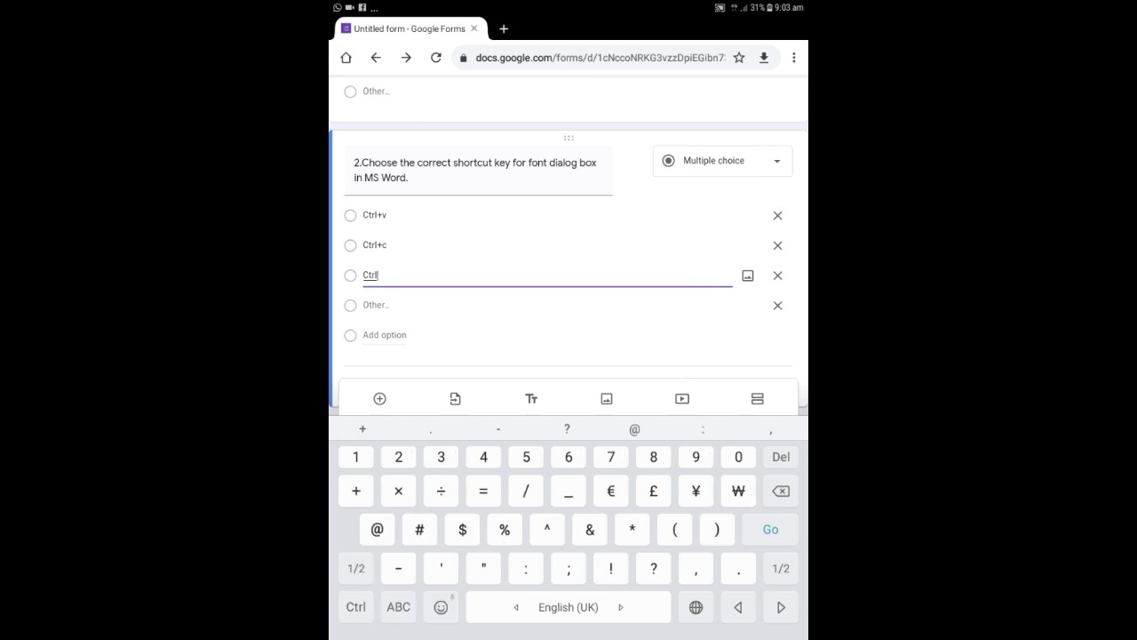
type("+")
left_click(398, 607)
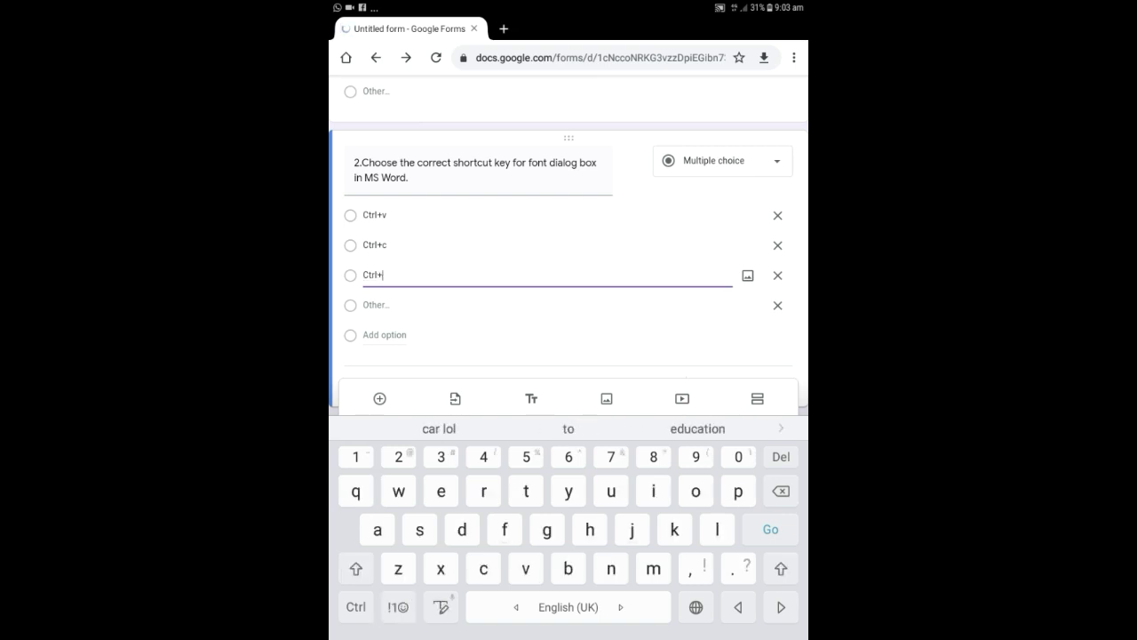
type("d")
key("Escape")
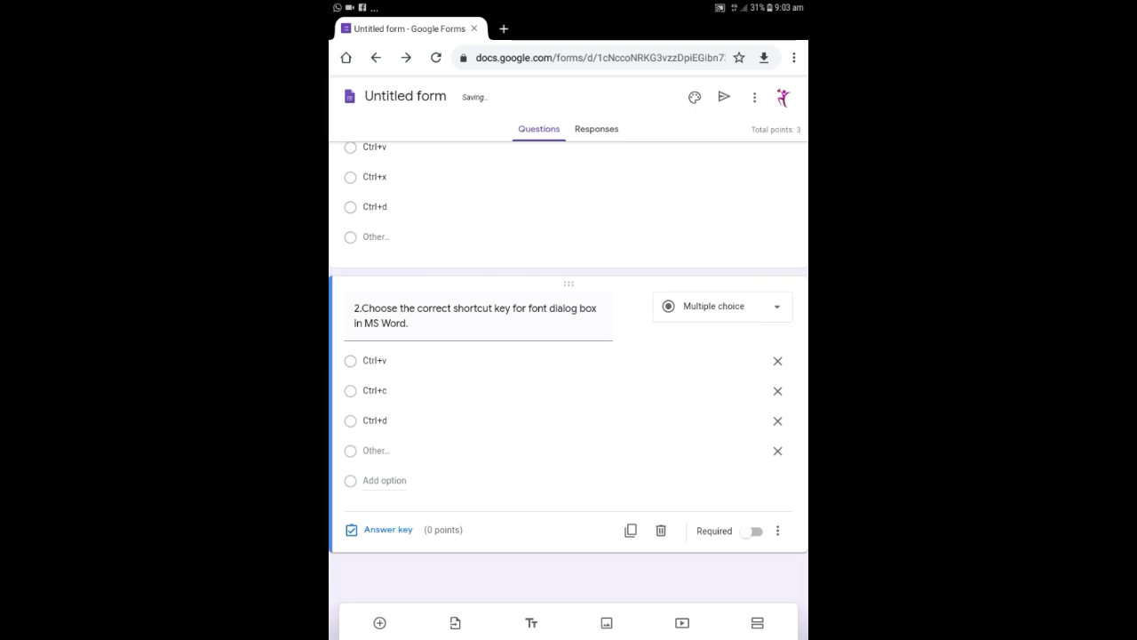
Step: Add Ctrl+f as the fourth choice and open question 2's answer key
left_click(384, 480)
type("C")
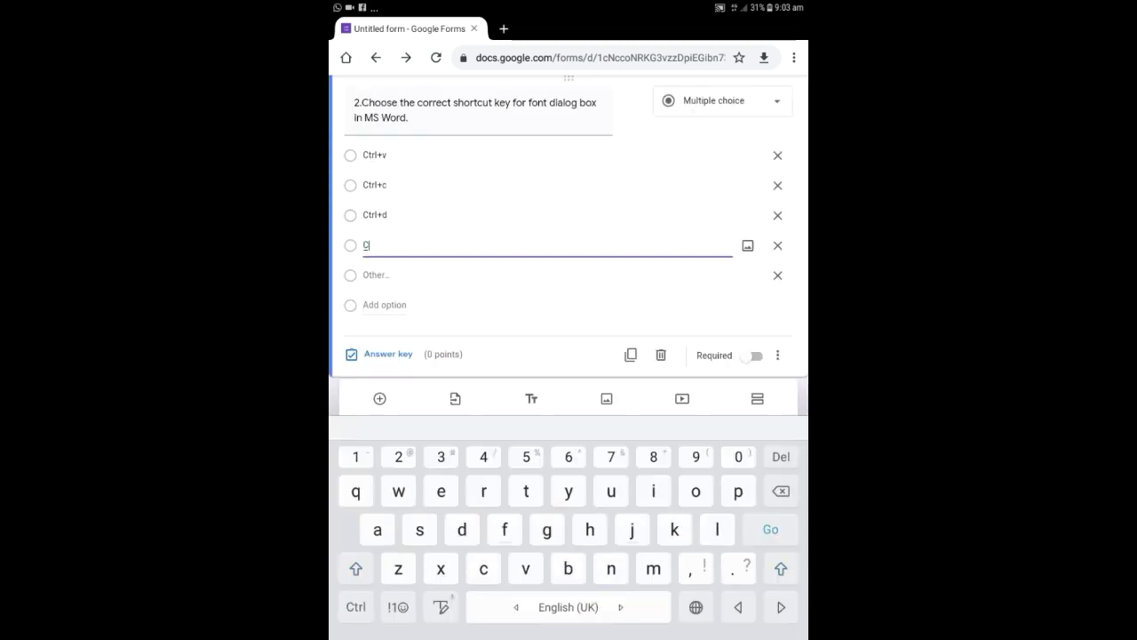
type("trl")
left_click(398, 607)
type("+")
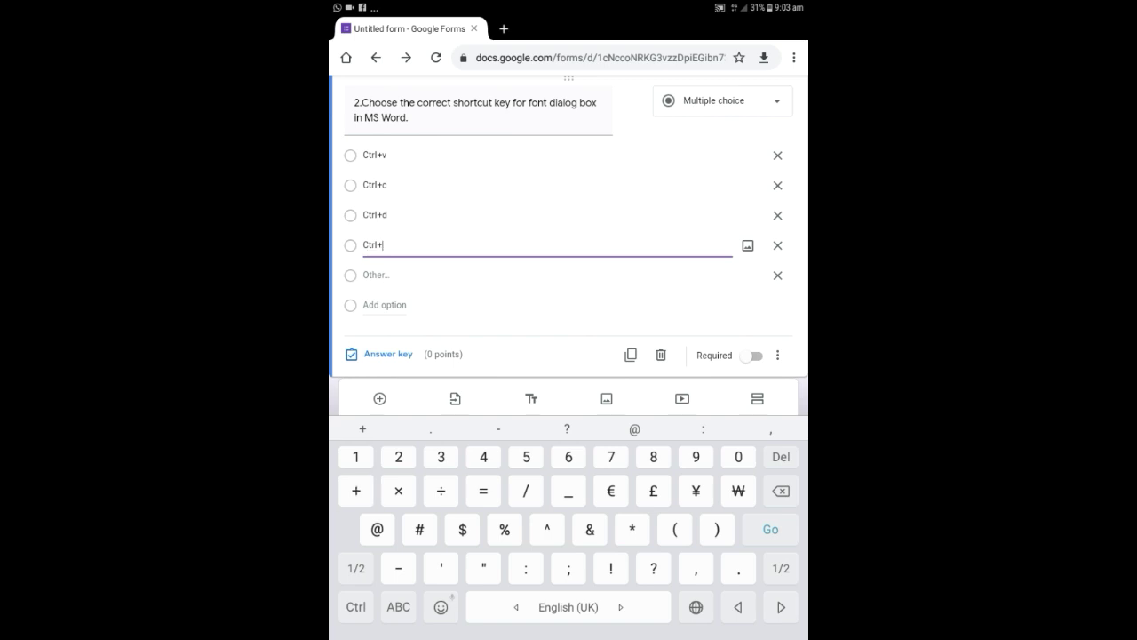
left_click(398, 607)
type("f")
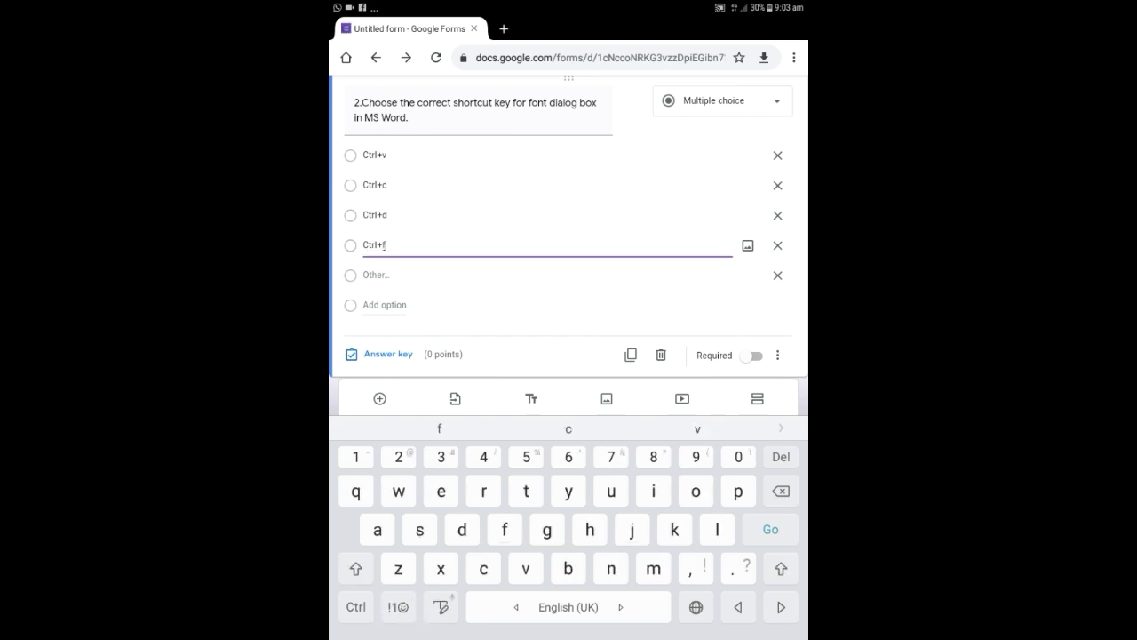
left_click(388, 354)
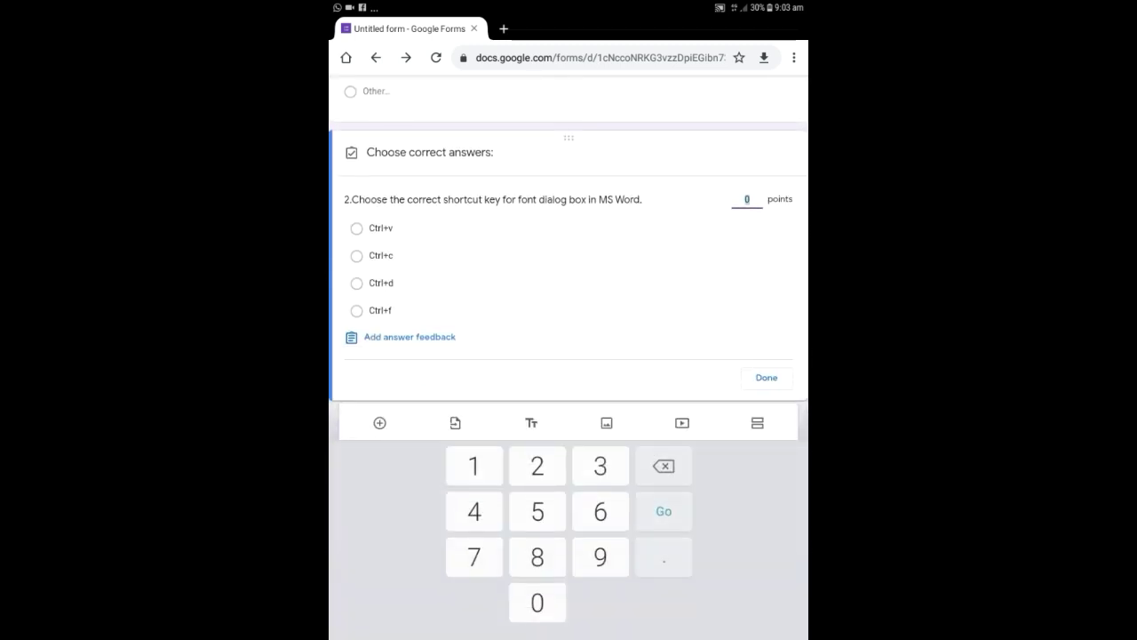
Step: Mark Ctrl+d correct at 3 points, then add a new blank question below question 2
left_click(369, 283)
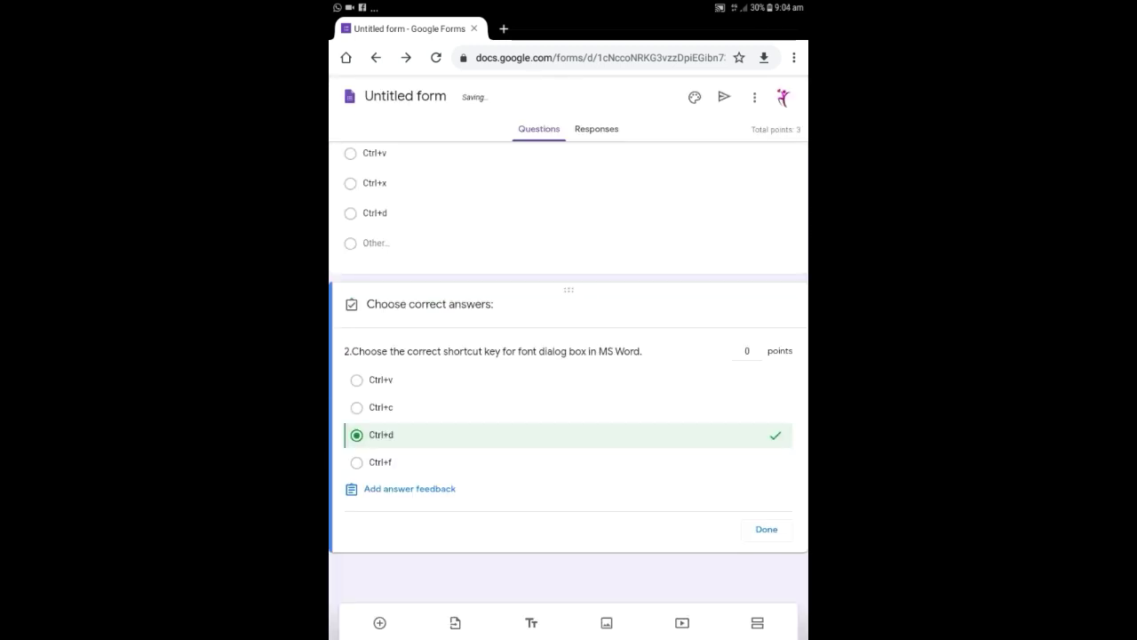
double_click(747, 351)
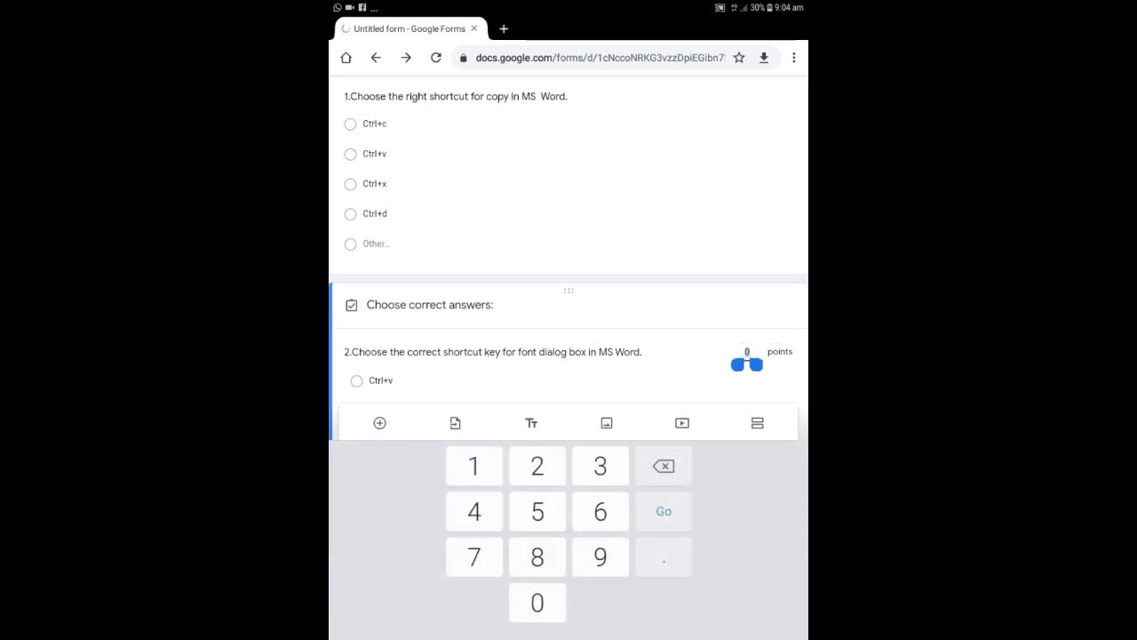
type("3")
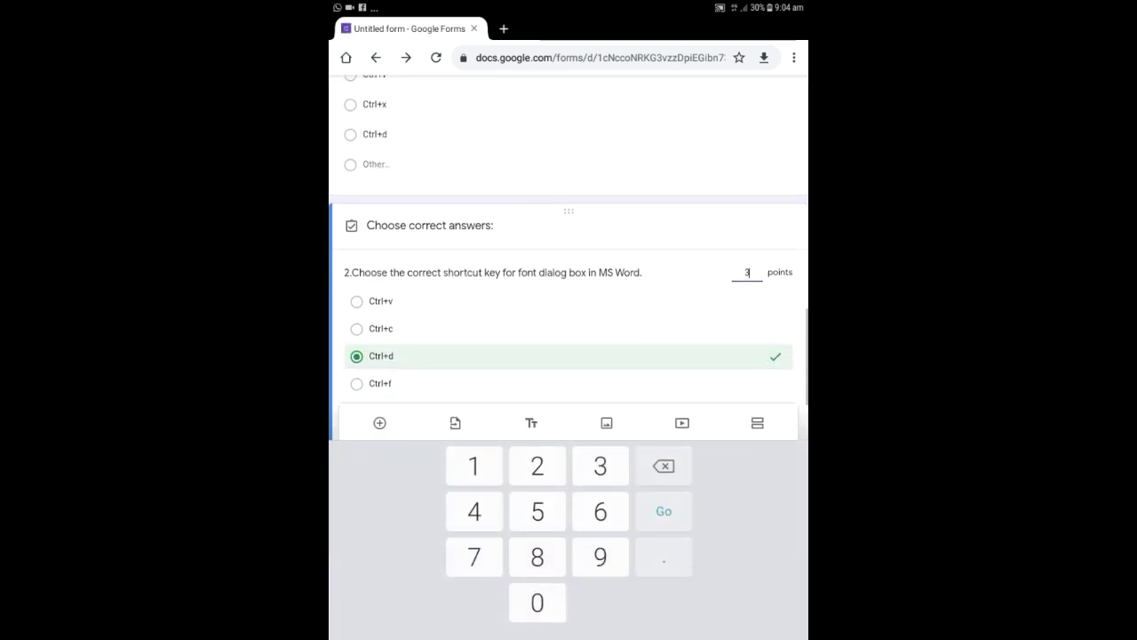
left_click(766, 381)
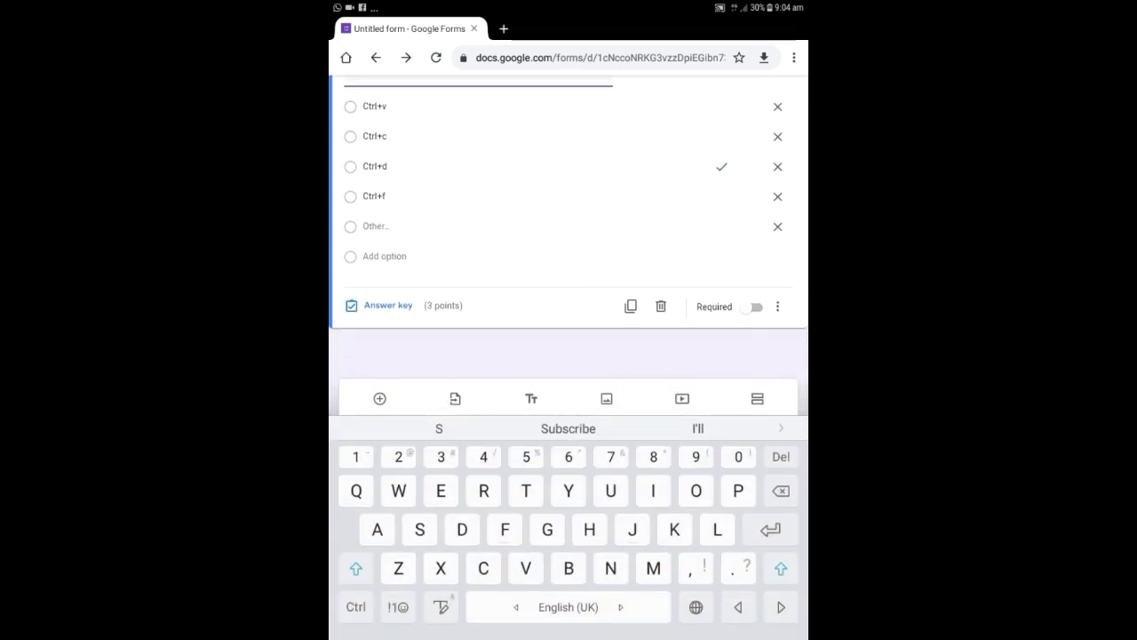
left_click(379, 398)
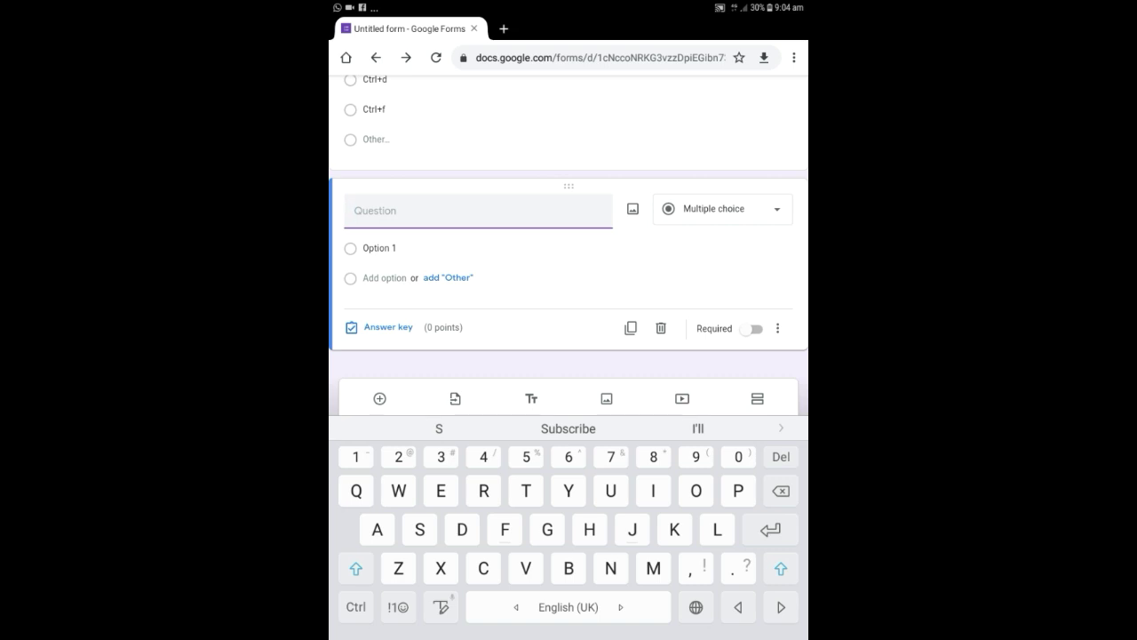
Step: Open Insert image for the new question and search Google for 'Find image in computer'
left_click(632, 209)
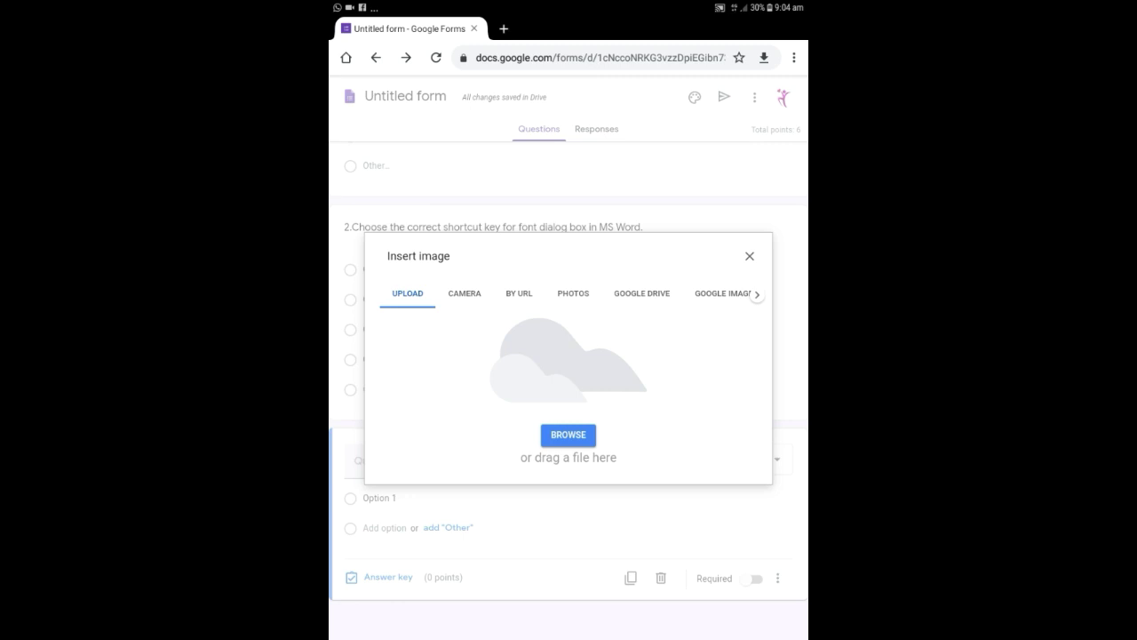
left_click(756, 294)
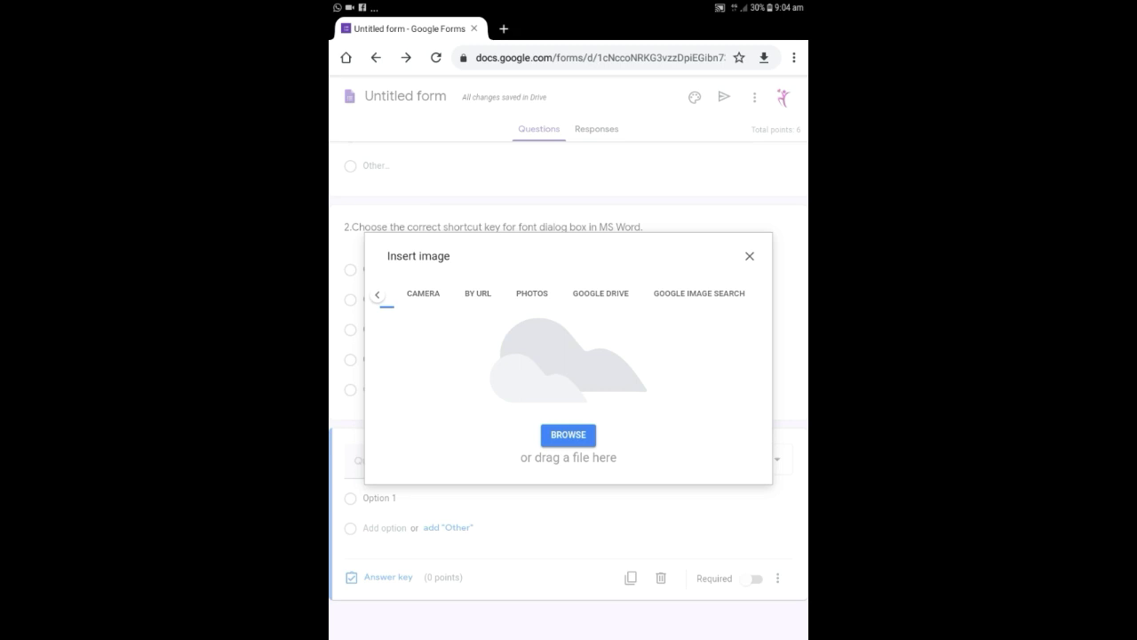
left_click(699, 293)
left_click(699, 294)
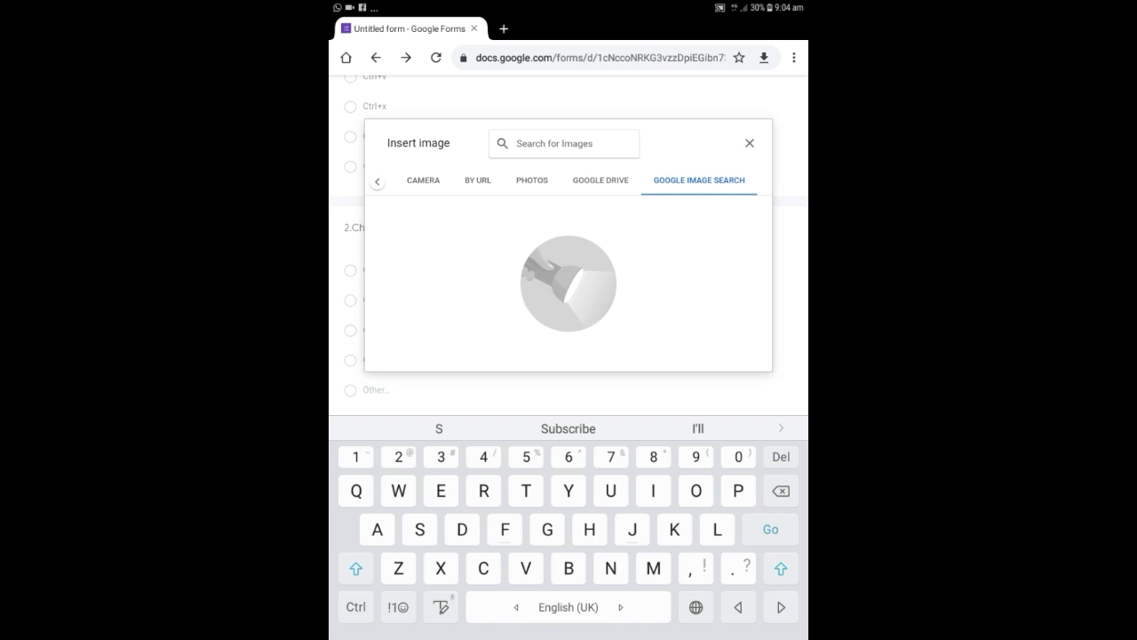
type("F")
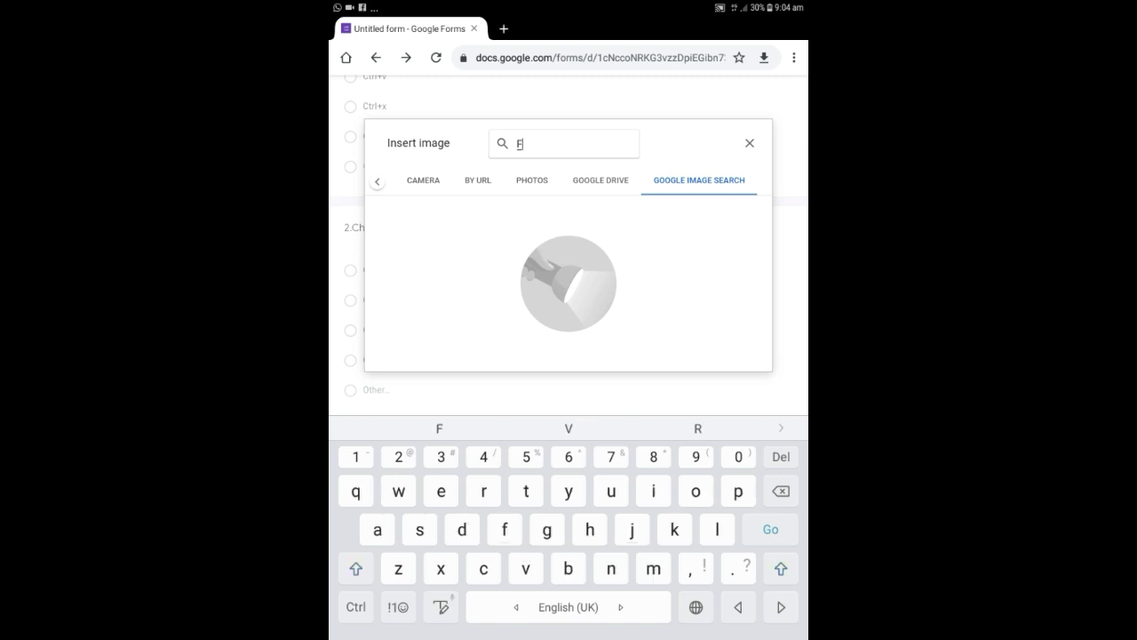
type("ind ")
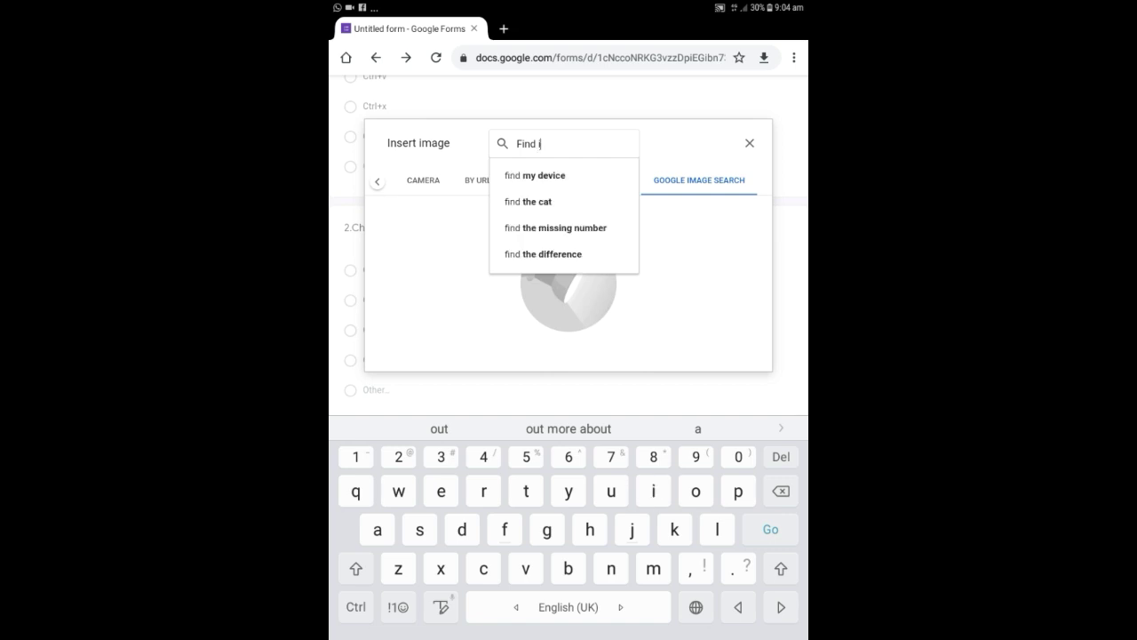
type("ima")
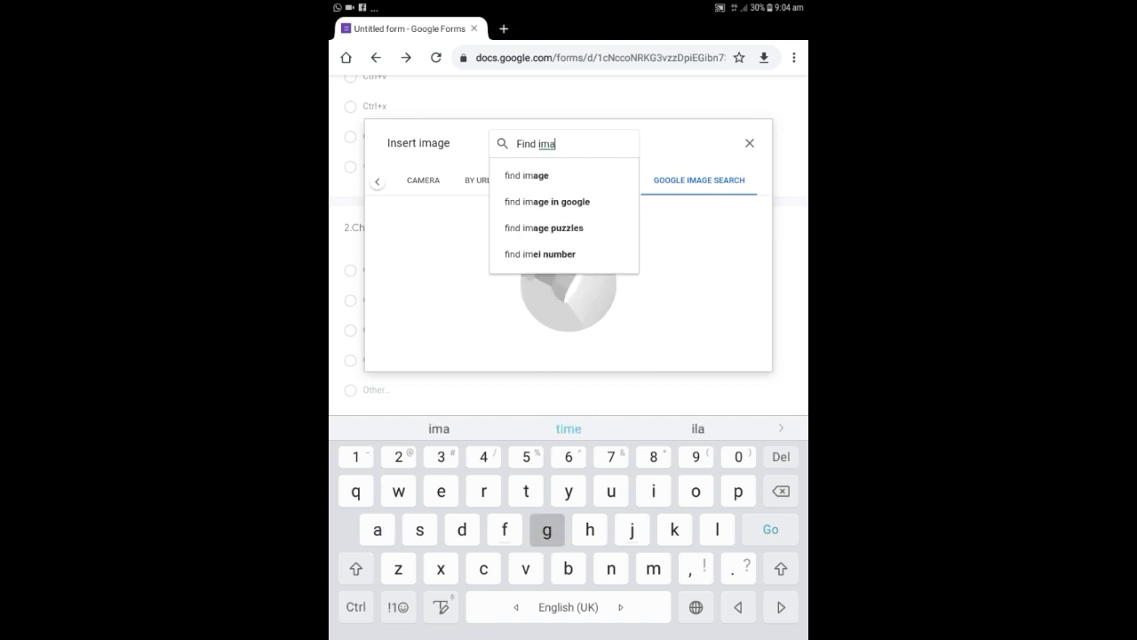
type("ge")
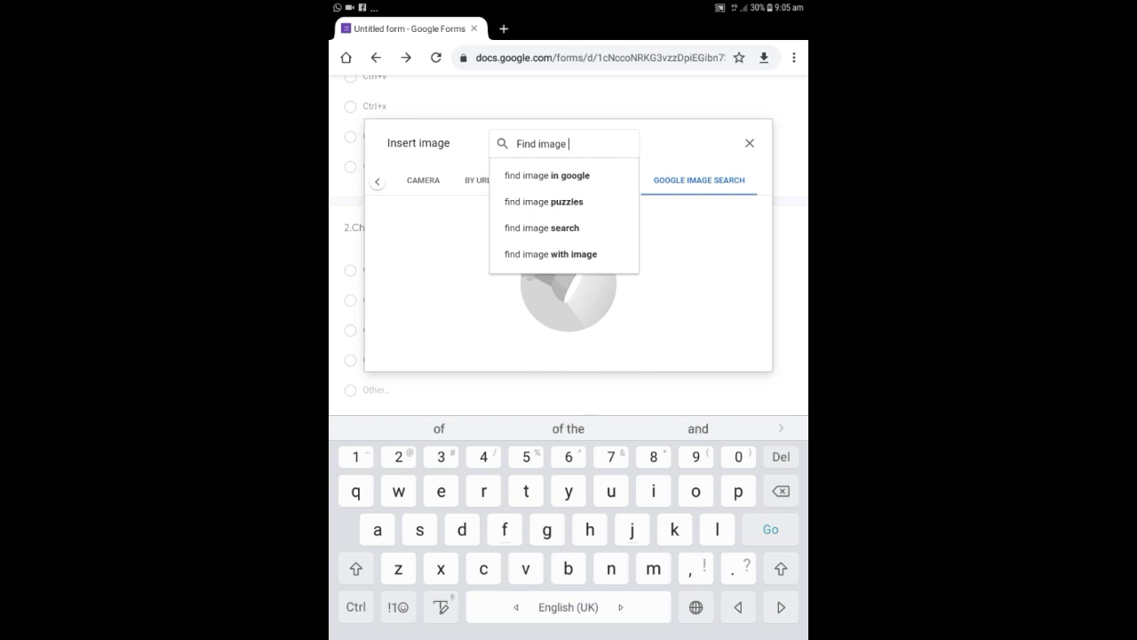
type(" in ")
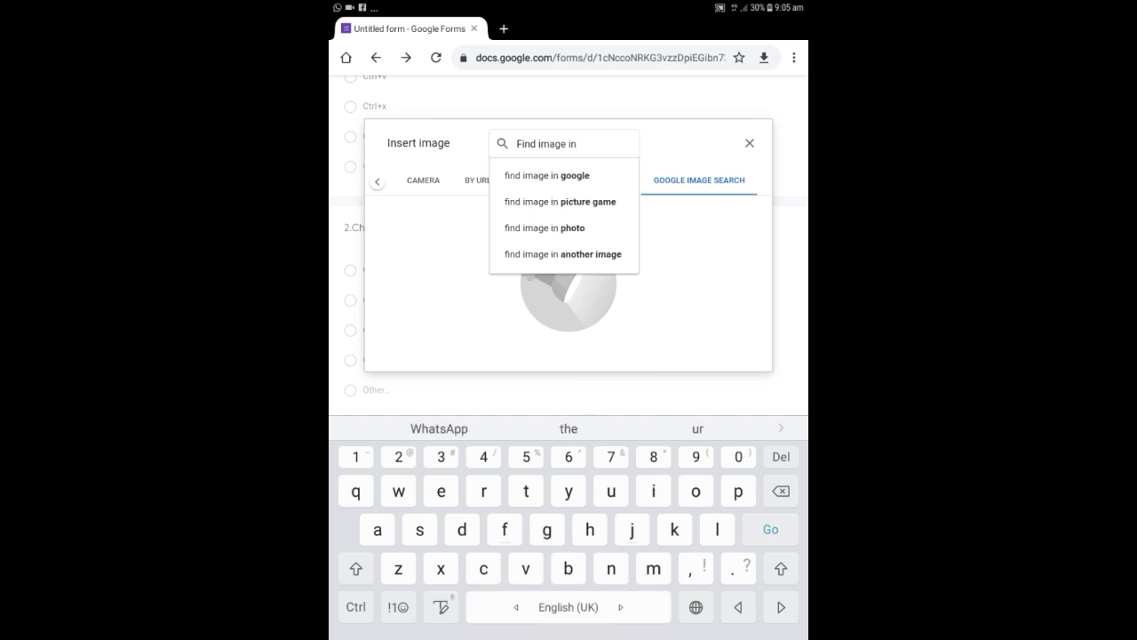
type("compu")
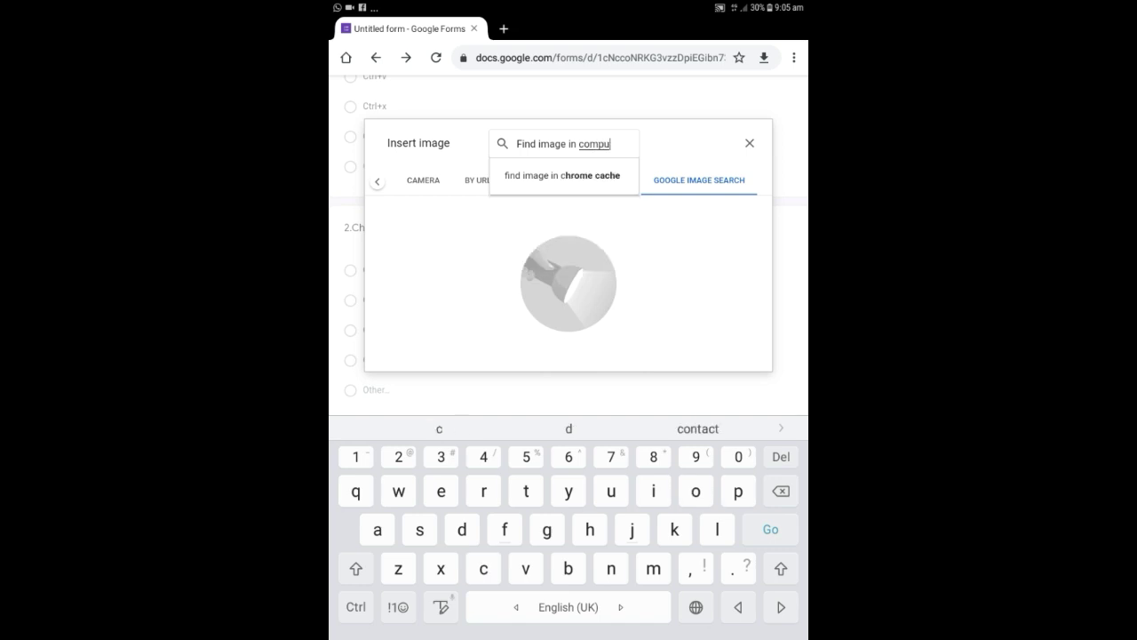
type("ter")
Step: Run the image search, browse the results, and select the Bittrex magnifying-glass picture
key("Return")
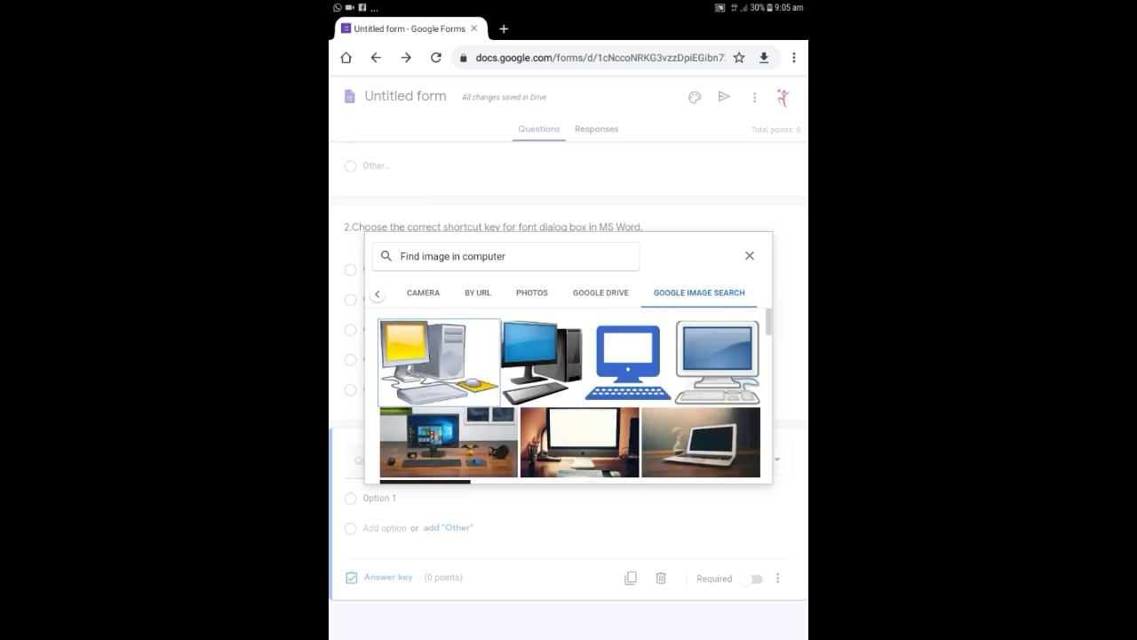
scroll(568, 396, "down", 3)
scroll(569, 397, "down", 2)
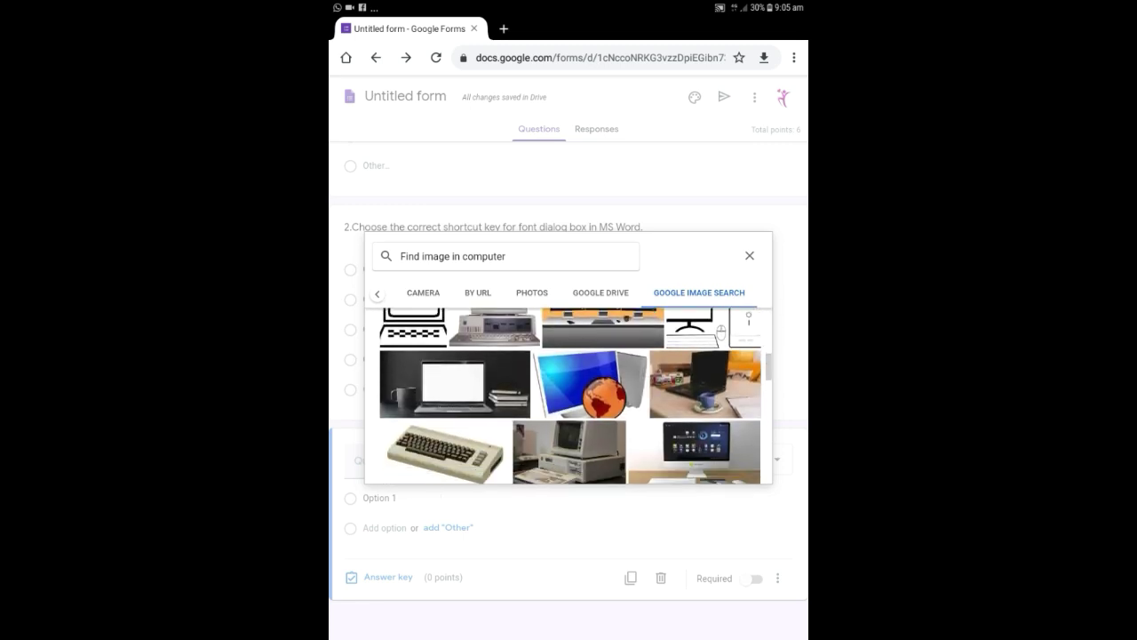
scroll(569, 396, "down", 2)
scroll(568, 397, "down", 2)
scroll(568, 396, "down", 2)
scroll(569, 396, "down", 2)
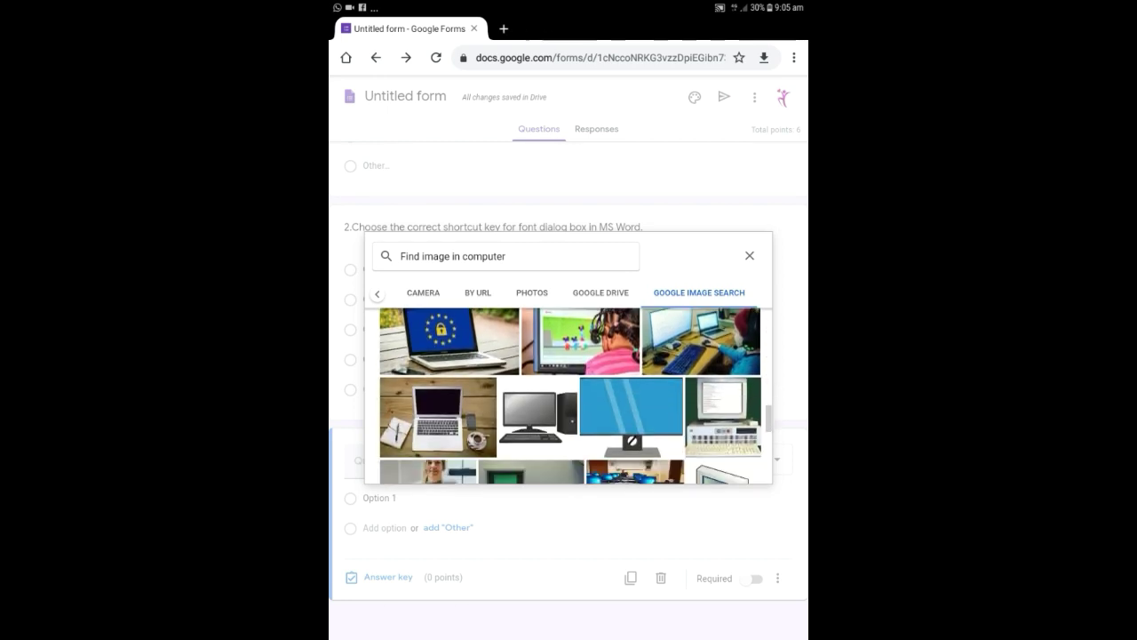
scroll(568, 396, "down", 2)
scroll(569, 396, "down", 2)
scroll(568, 396, "down", 2)
scroll(569, 396, "down", 2)
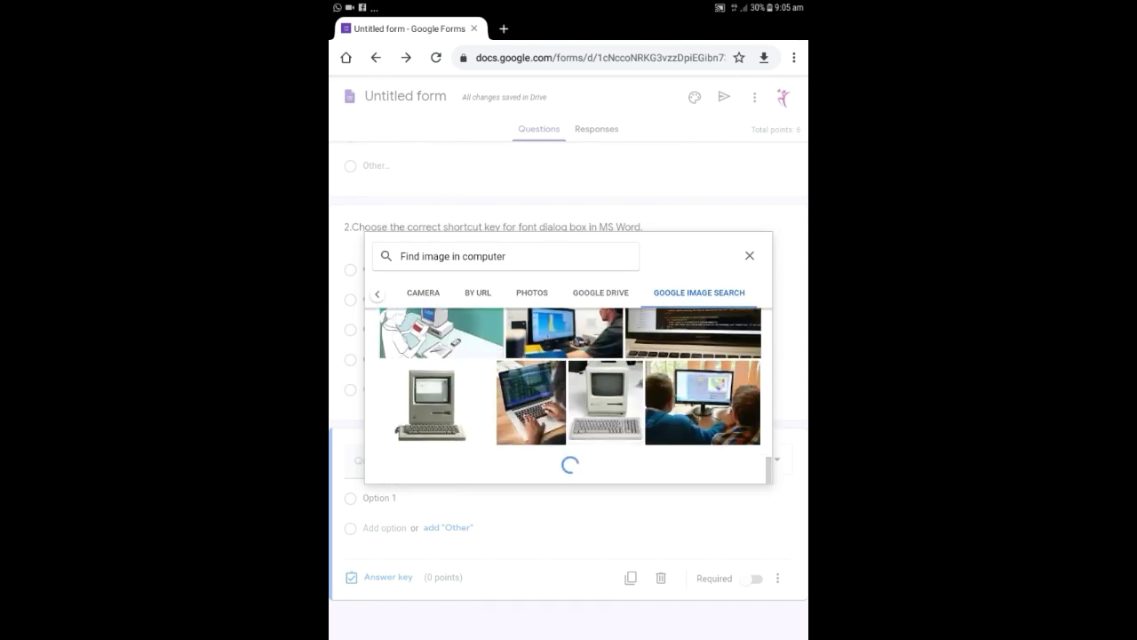
scroll(569, 397, "down", 2)
scroll(568, 396, "down", 1)
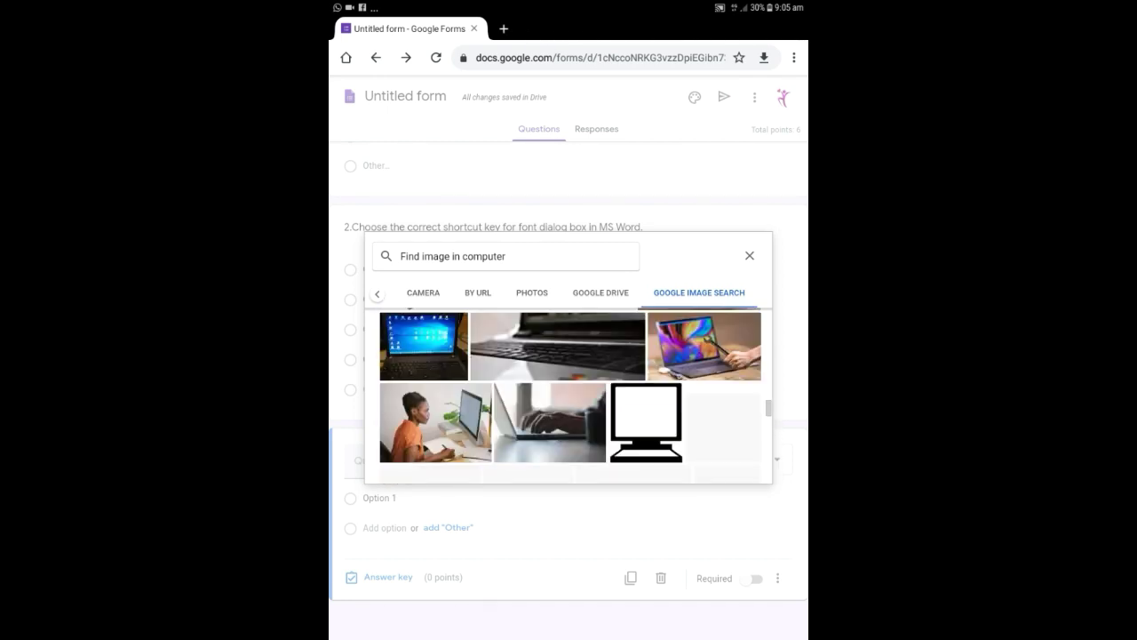
scroll(568, 396, "down", 2)
scroll(568, 396, "down", 2)
scroll(569, 396, "down", 2)
scroll(569, 396, "down", 2)
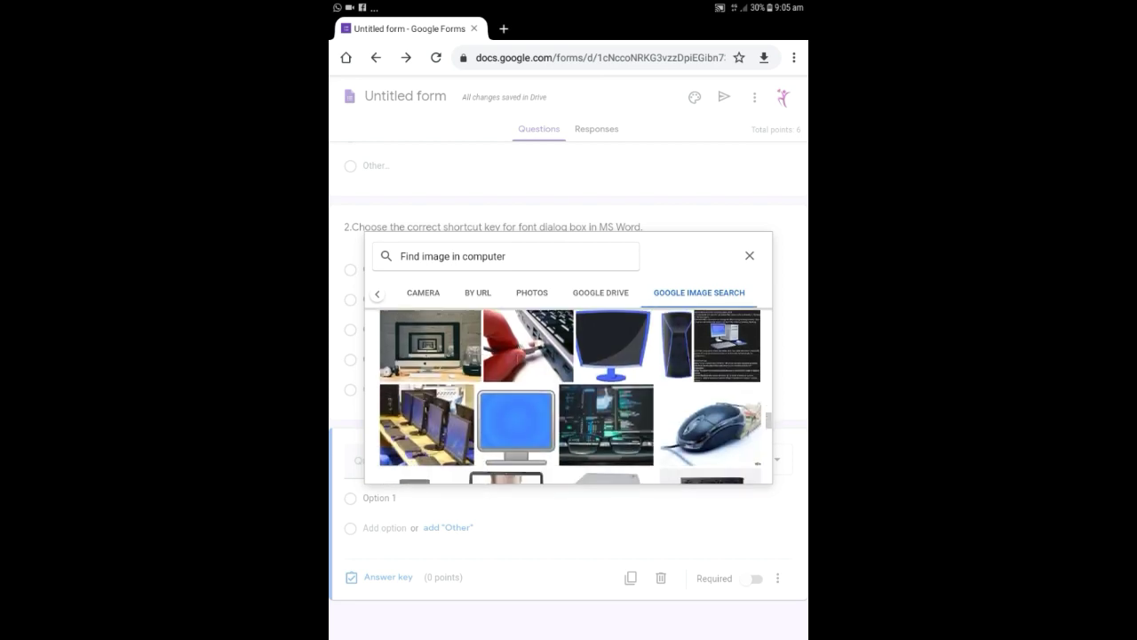
scroll(569, 396, "down", 2)
scroll(568, 396, "down", 2)
scroll(568, 396, "down", 2)
scroll(569, 396, "down", 2)
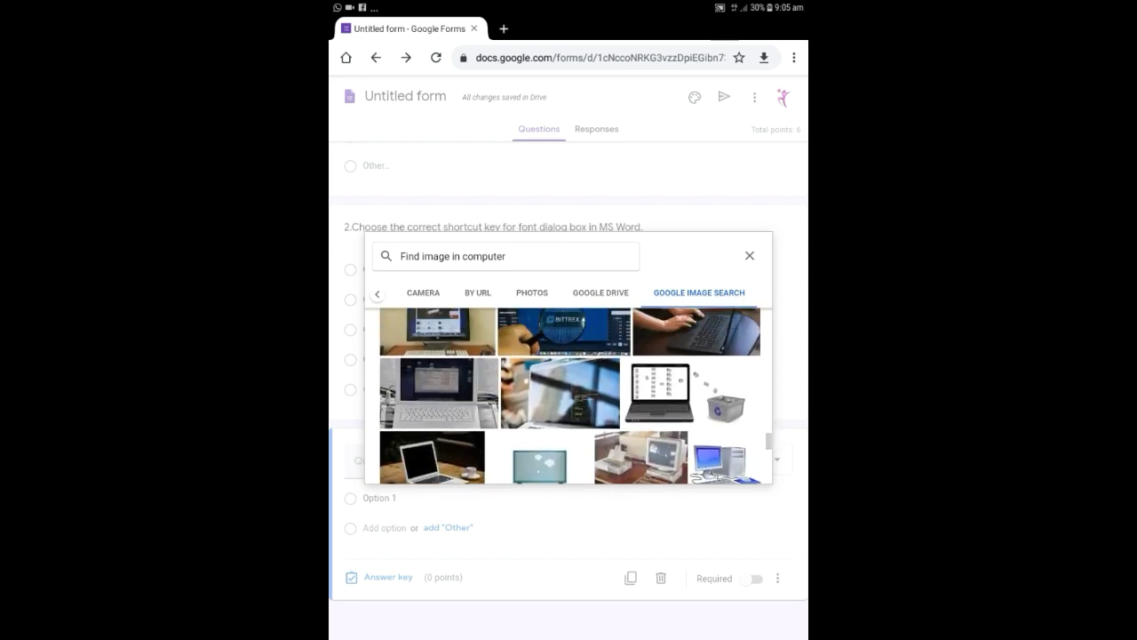
scroll(569, 396, "up", 1)
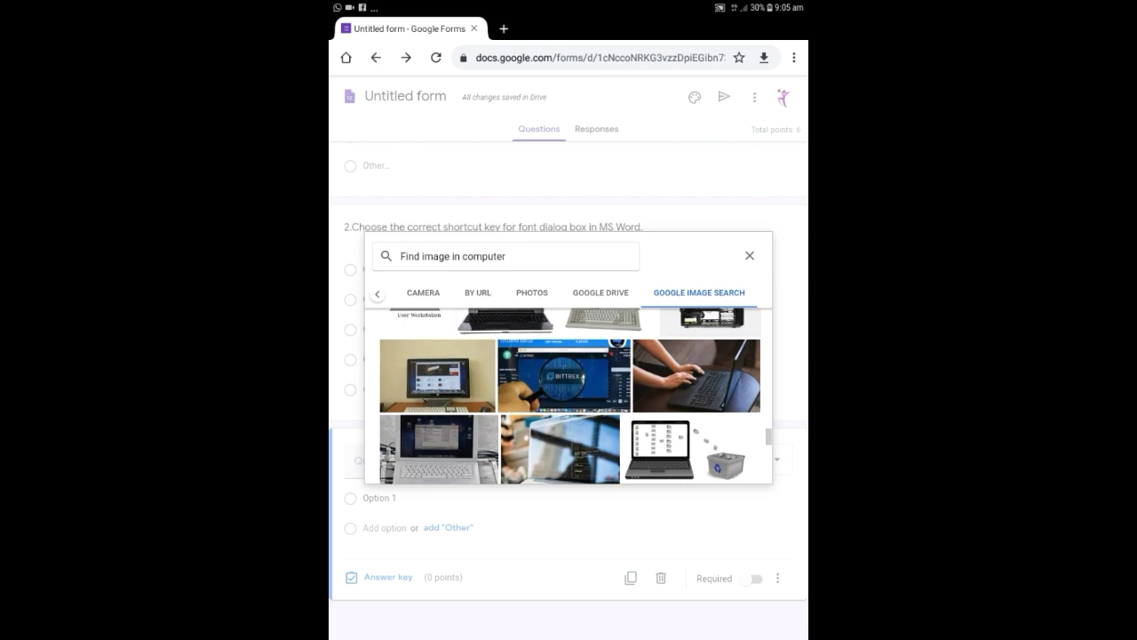
left_click(564, 375)
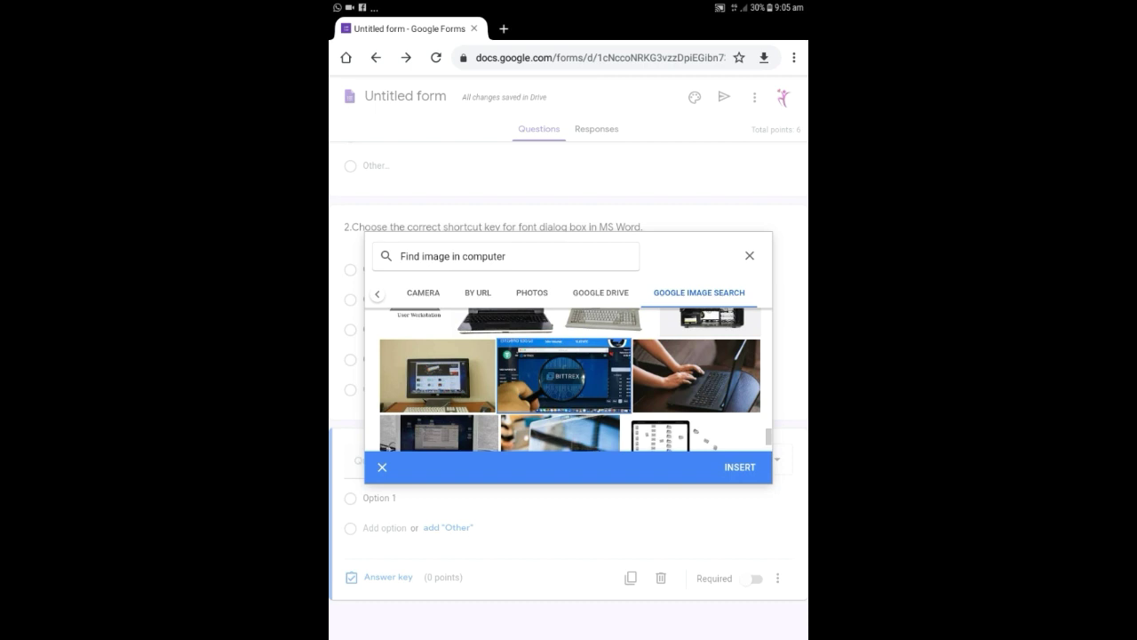
Step: Insert the Bittrex picture into the question and shrink it to about half width
left_click(740, 467)
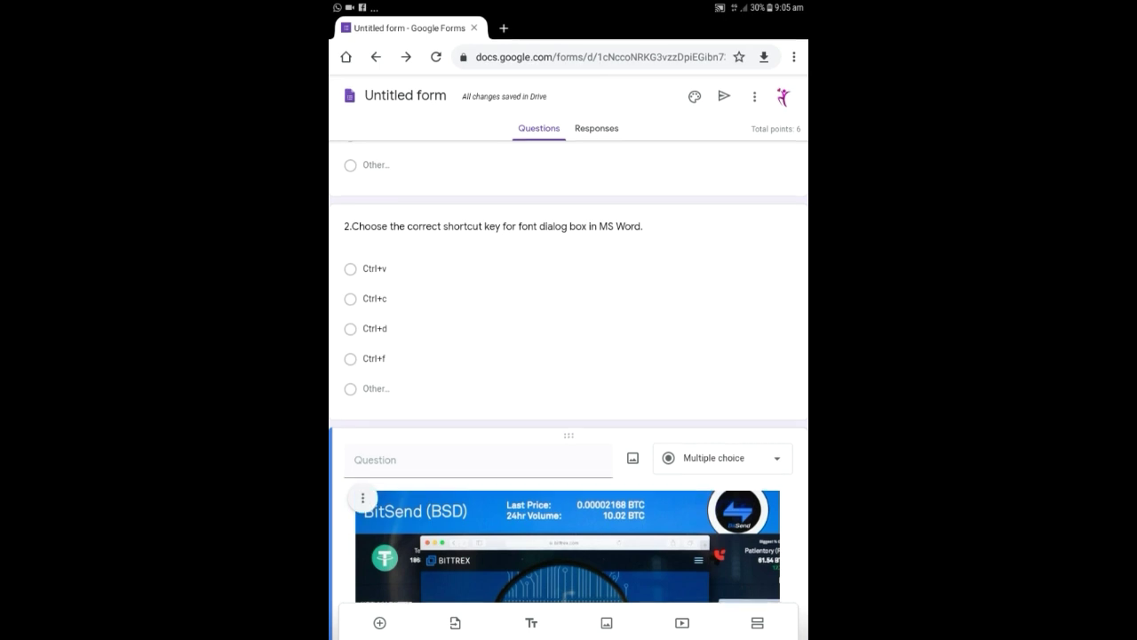
scroll(569, 355, "down", 3)
scroll(569, 356, "down", 1)
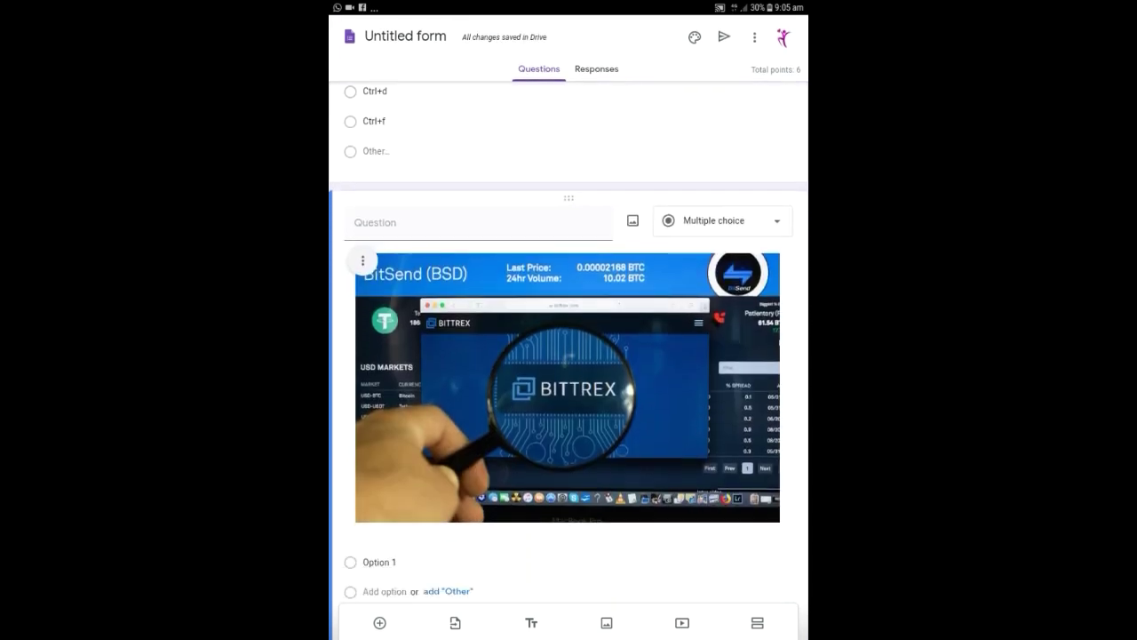
left_click(567, 387)
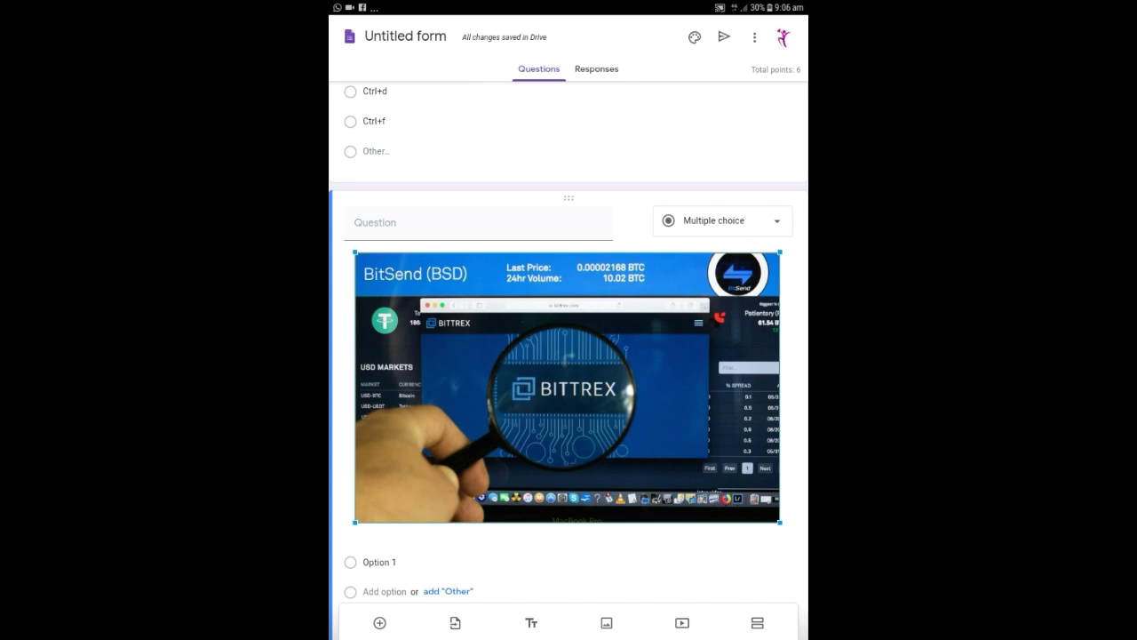
left_click_drag(780, 521, 598, 410)
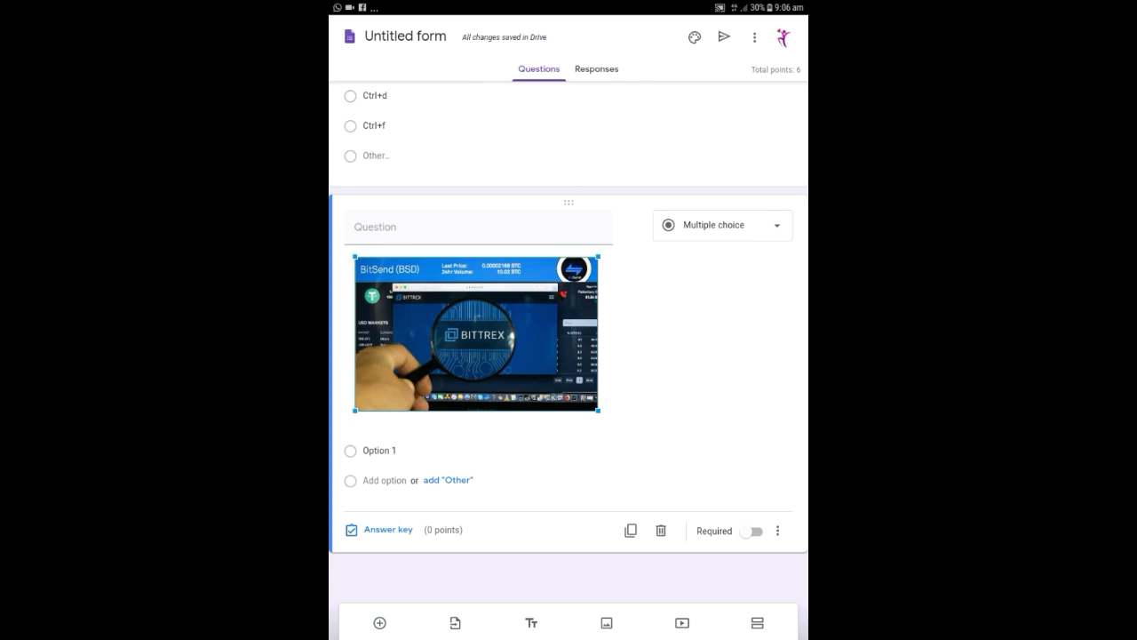
left_click(399, 227)
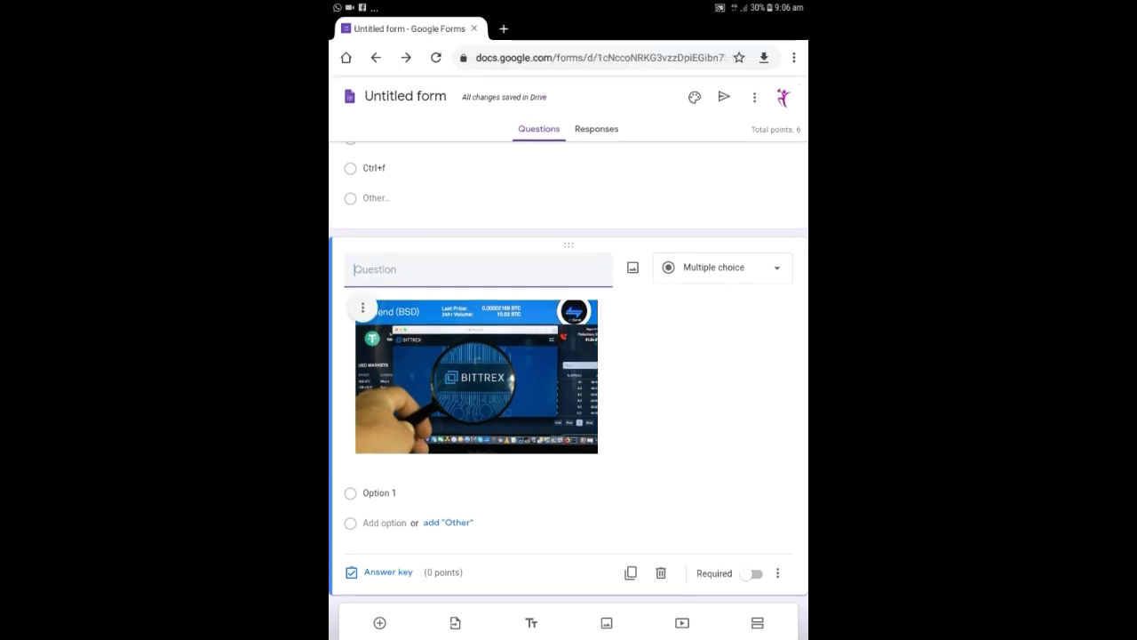
Step: Enter the question text 'Identify the picture given.And choose the right shortcut key for that.'
type("I")
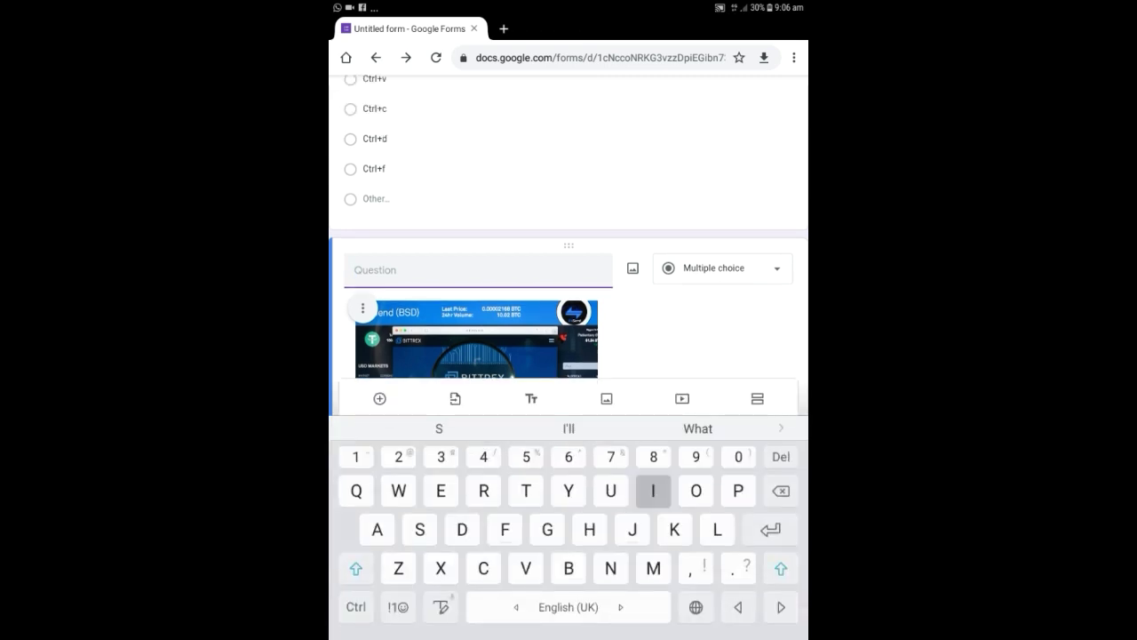
type("den")
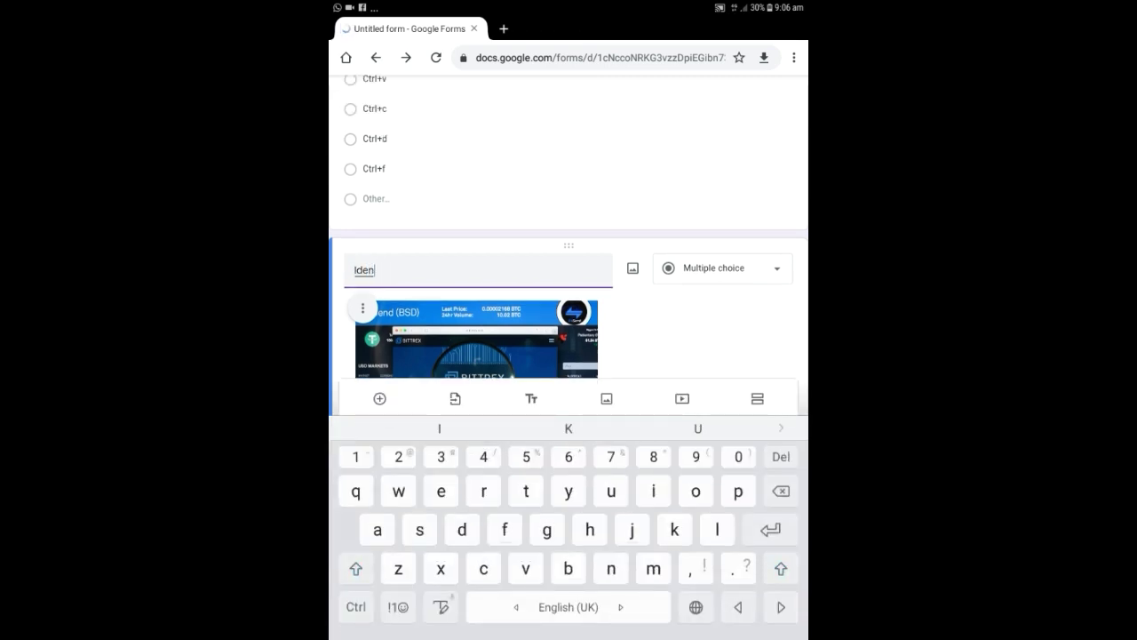
type("tify ")
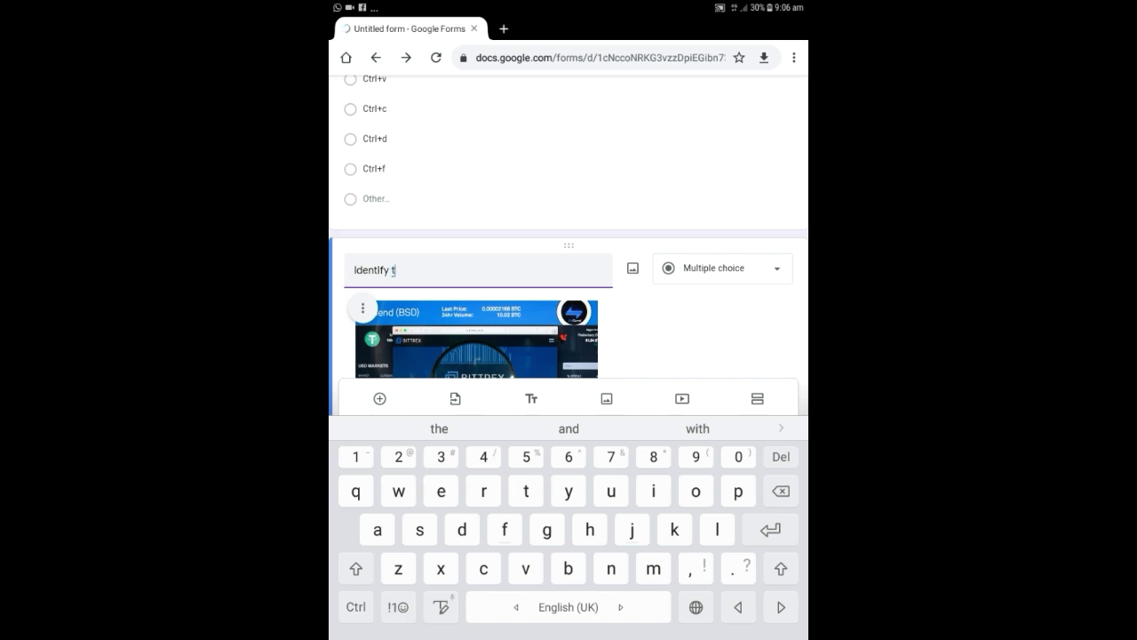
type("the p")
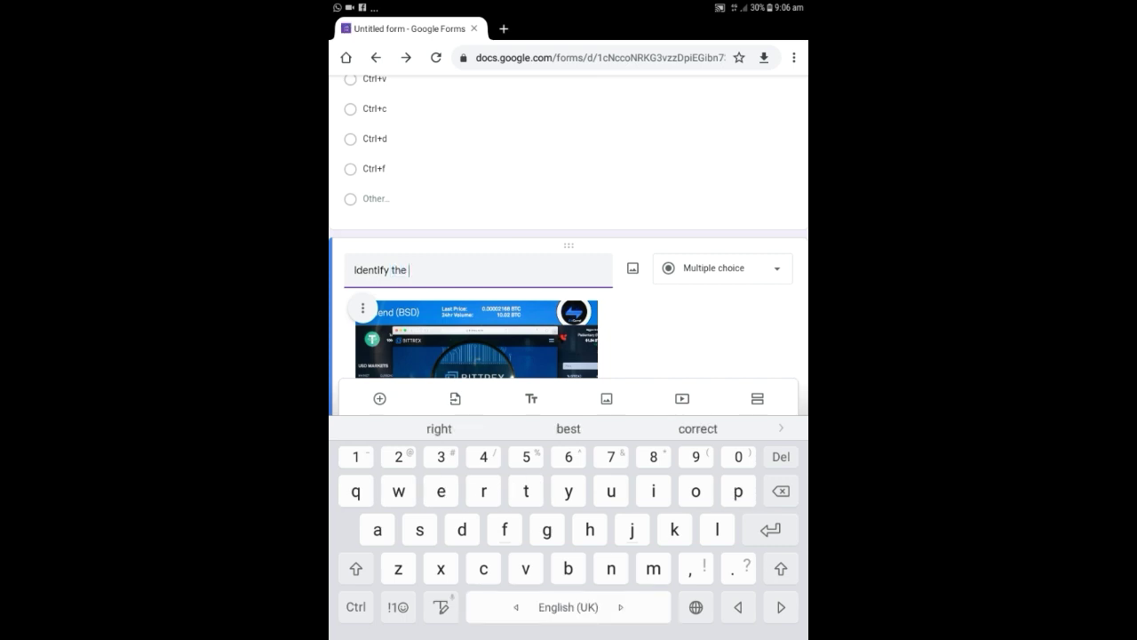
type("icture ")
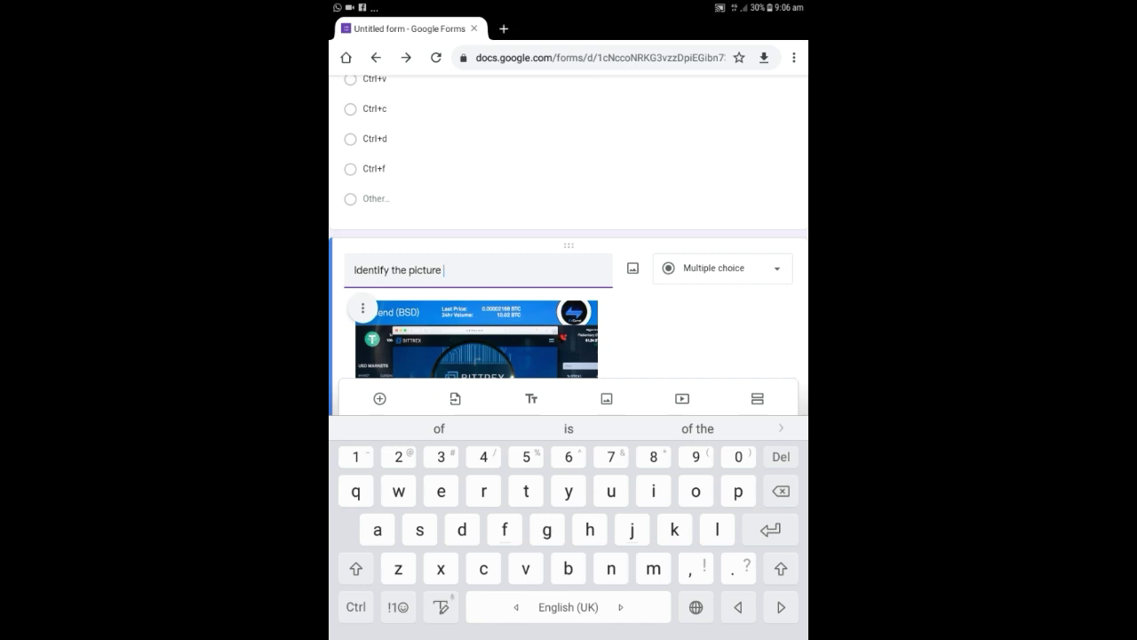
type("give")
type("n")
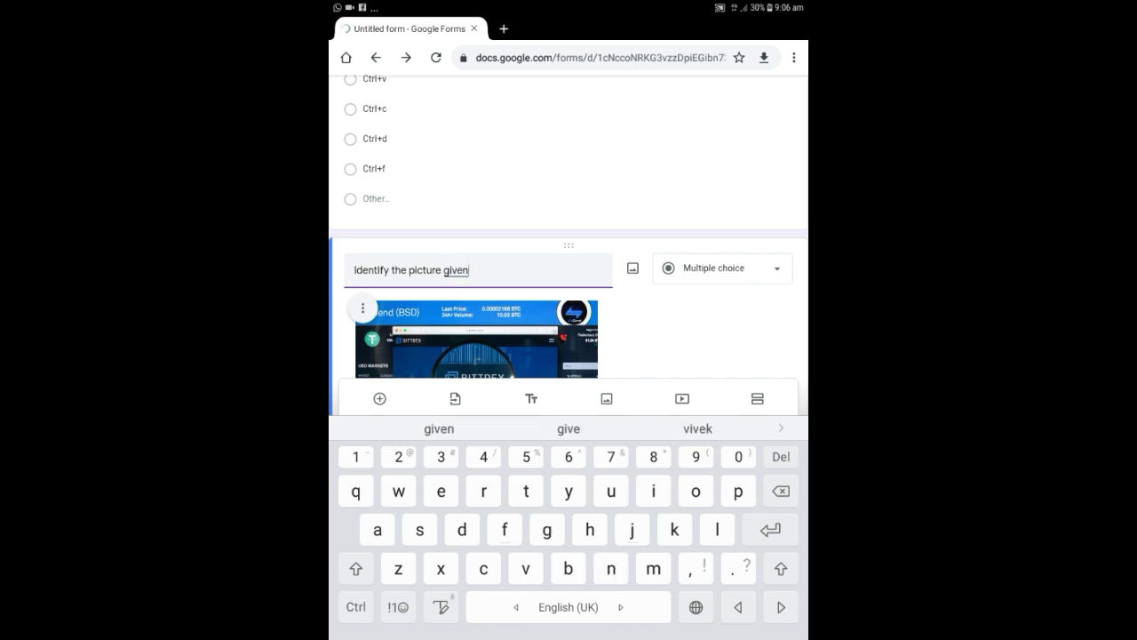
type(".")
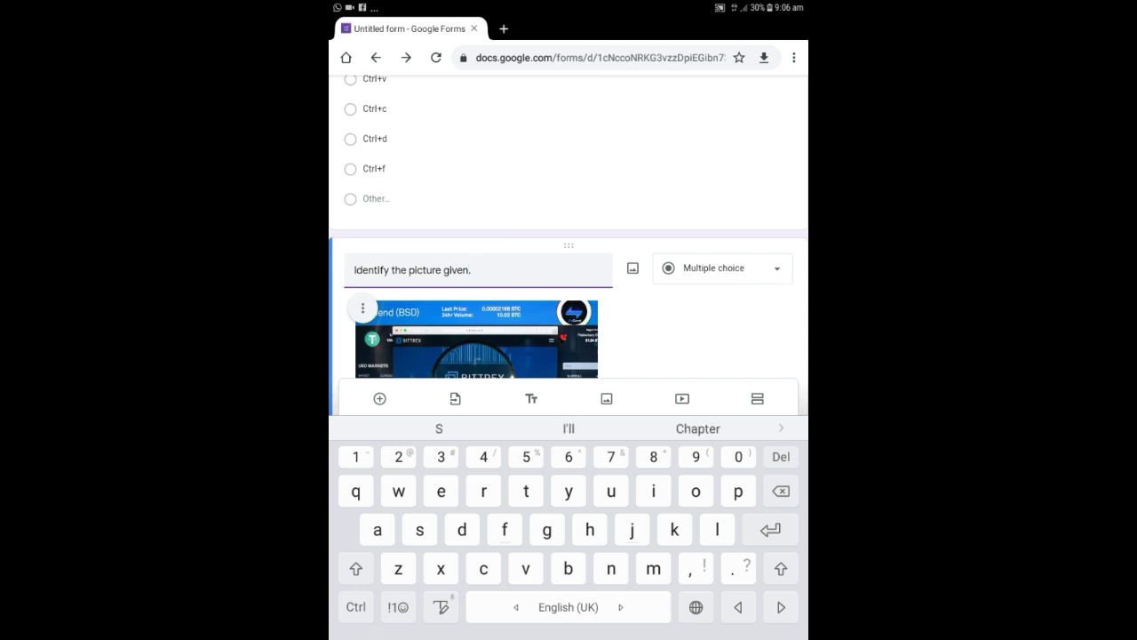
type("And ")
type("ch")
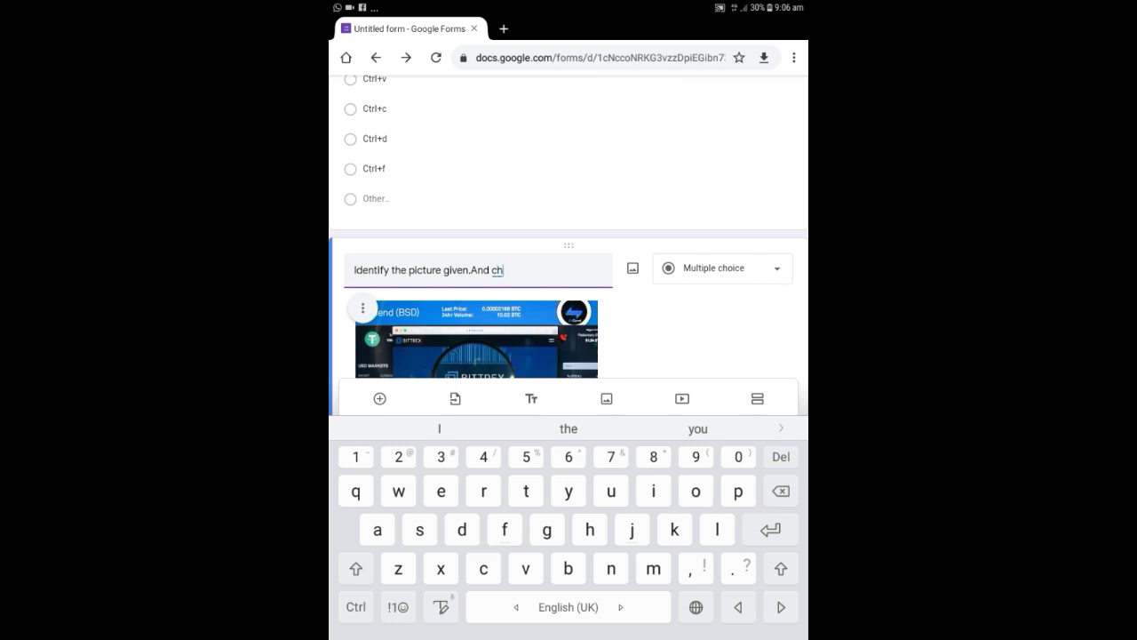
type("oose the ")
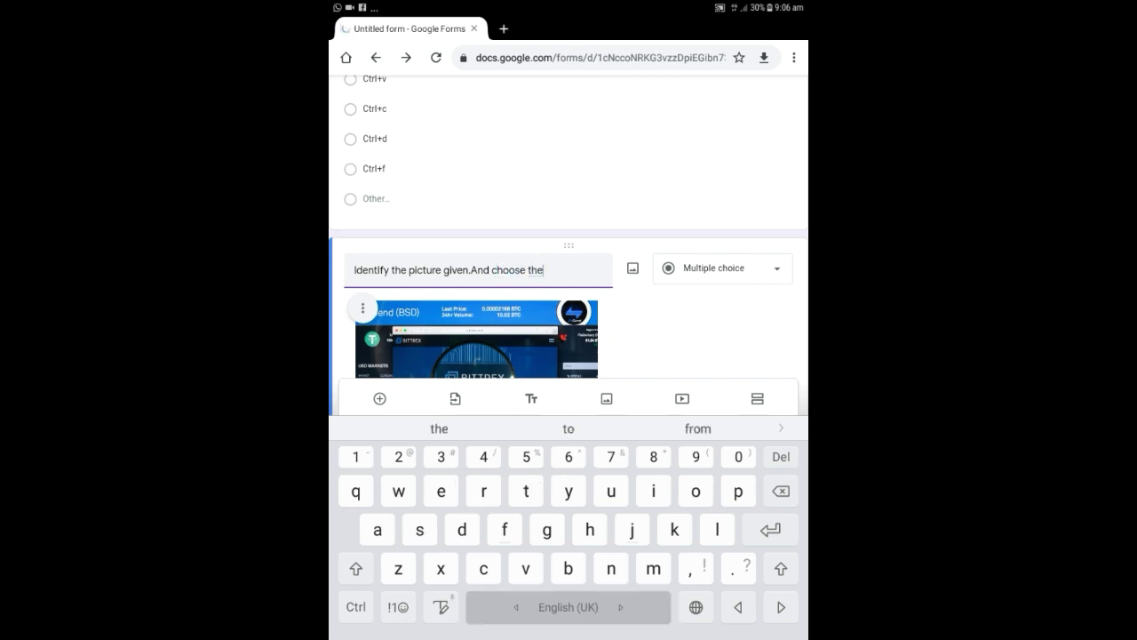
type("righ")
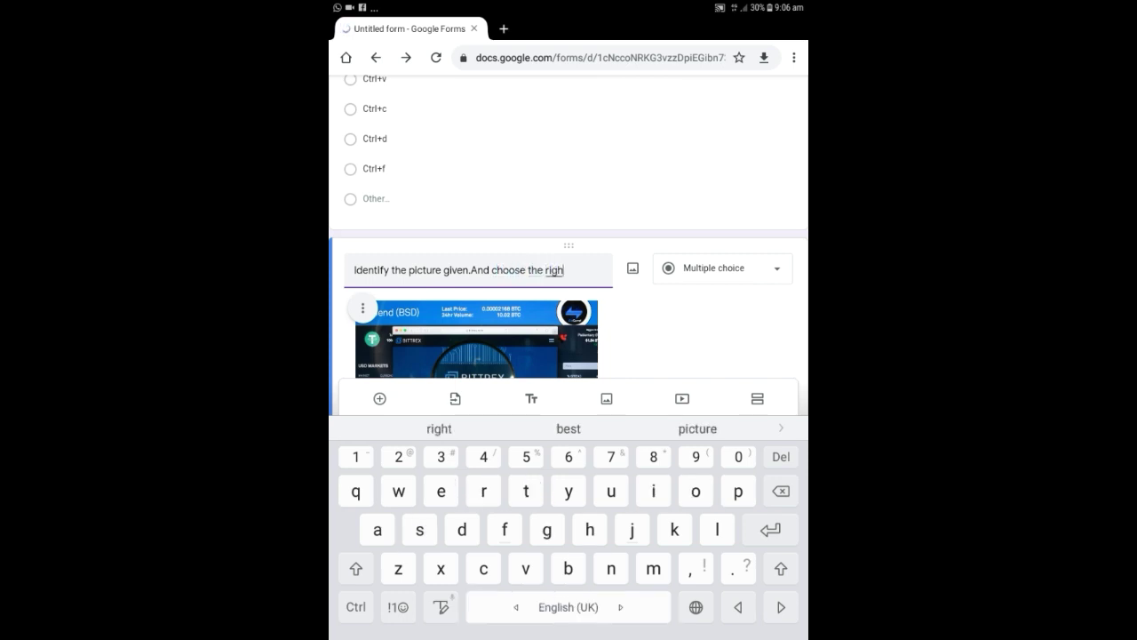
type("t ")
type("sh")
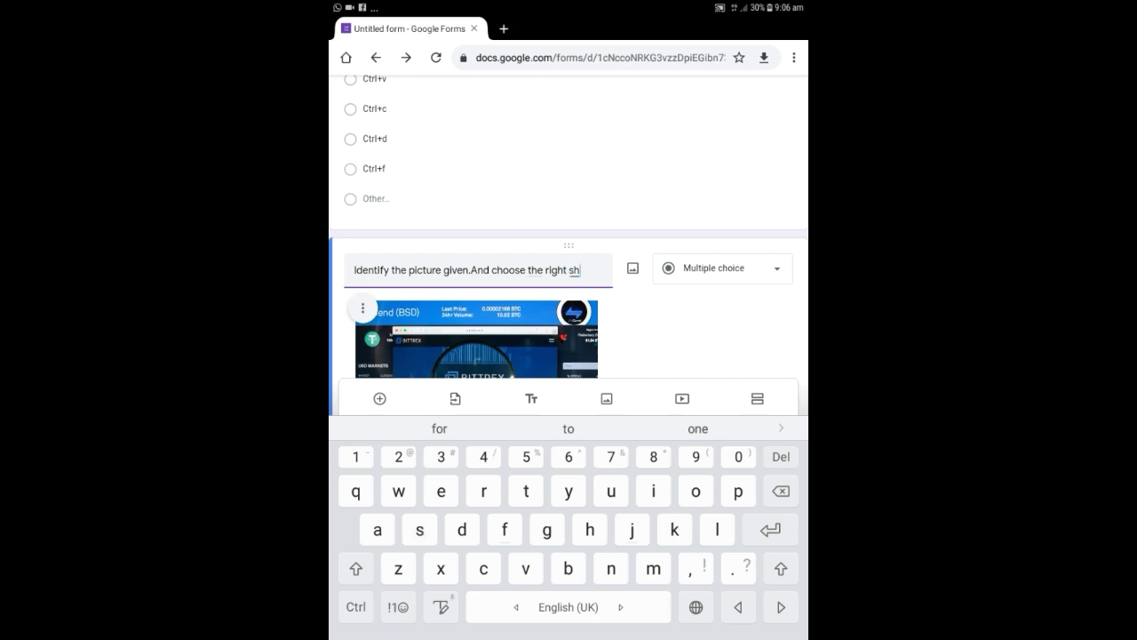
type("ortcut ")
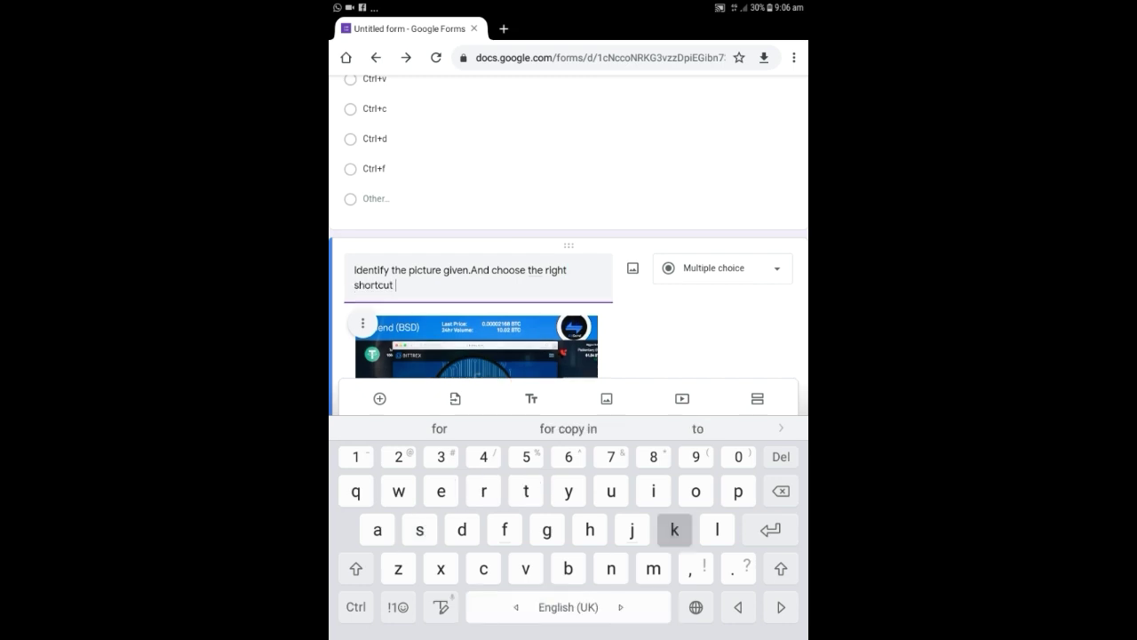
type("key for")
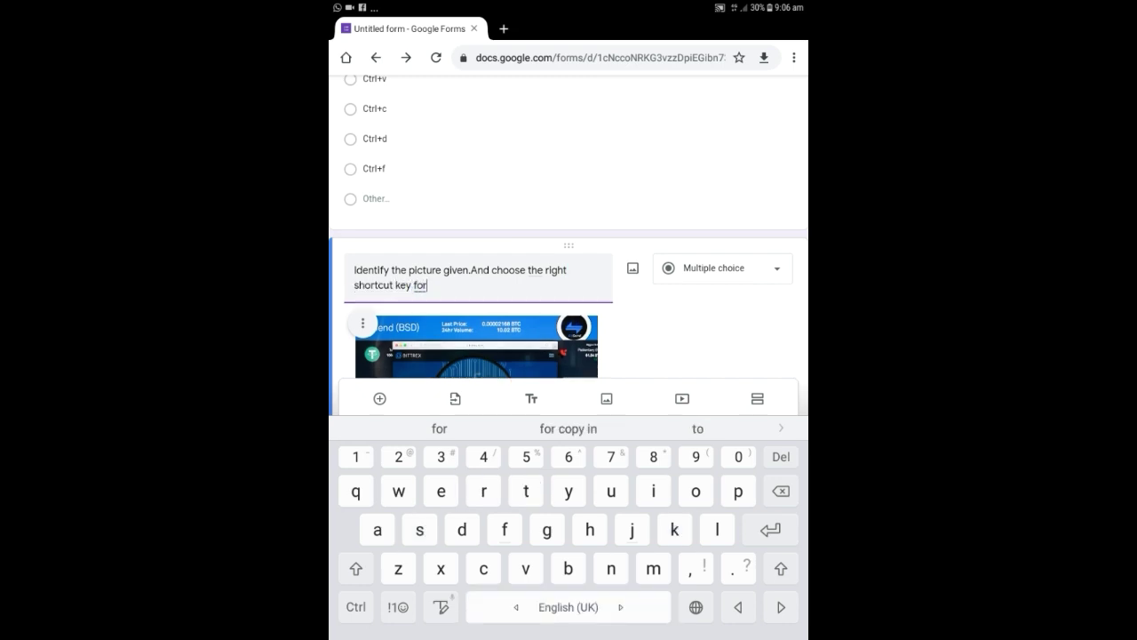
type(" tha")
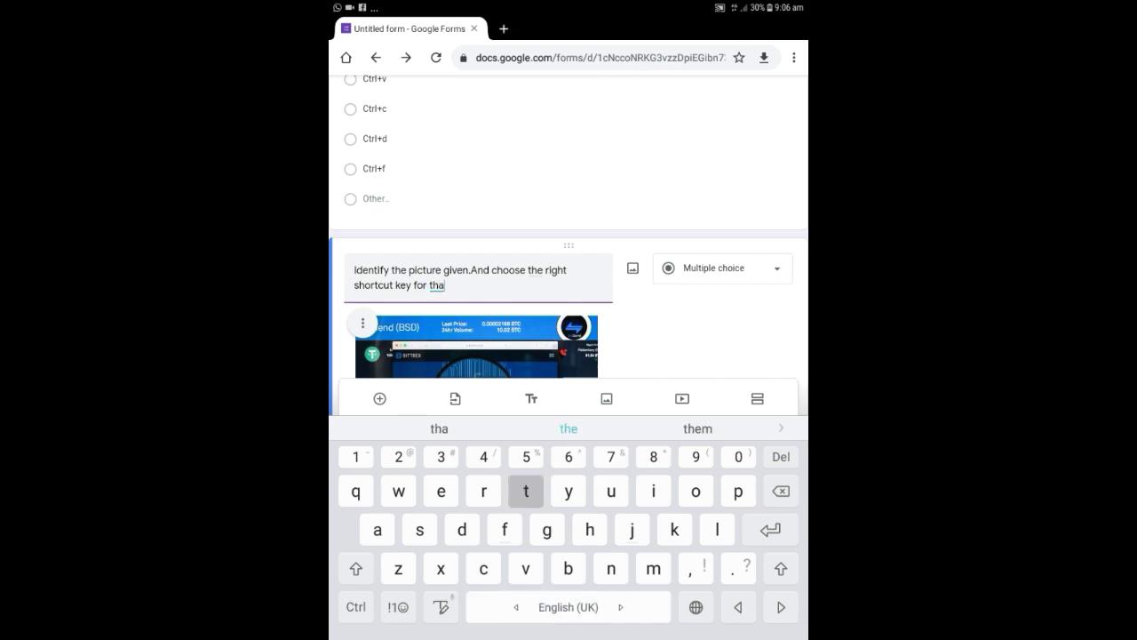
type("t")
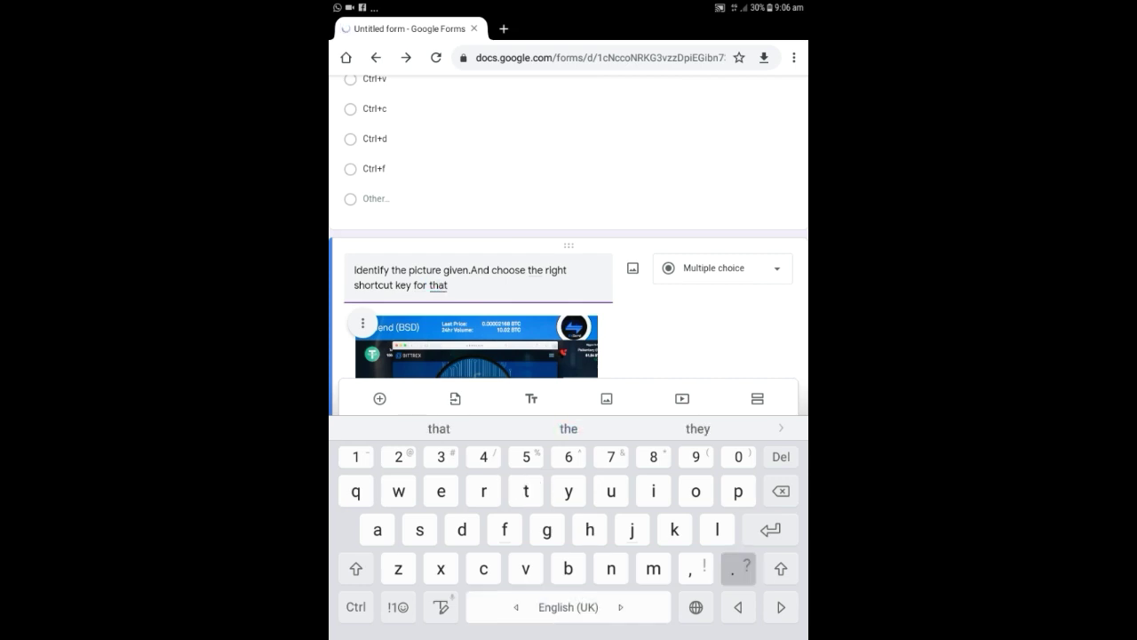
type(".")
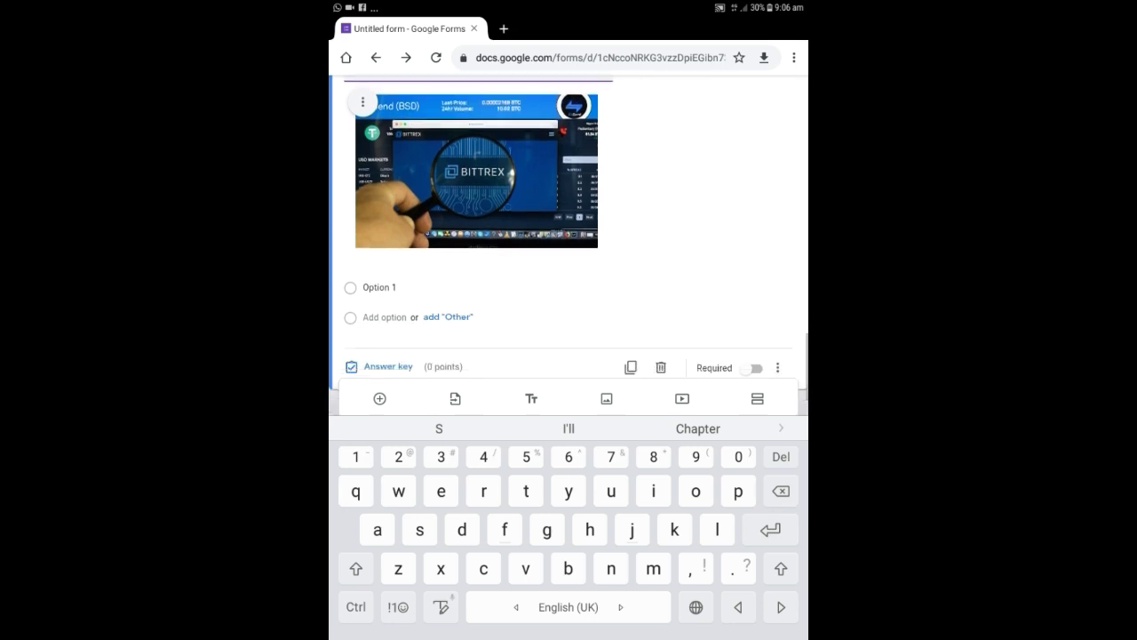
Step: Make Ctrl+f the first answer choice and add an Other option
left_click(379, 249)
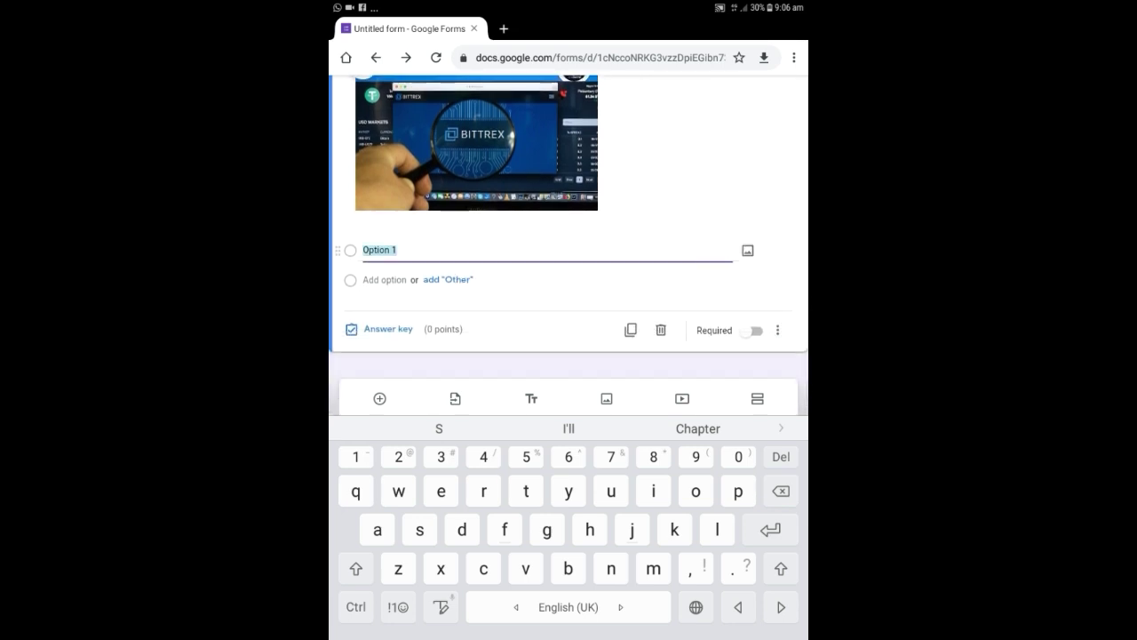
type("Ctrl")
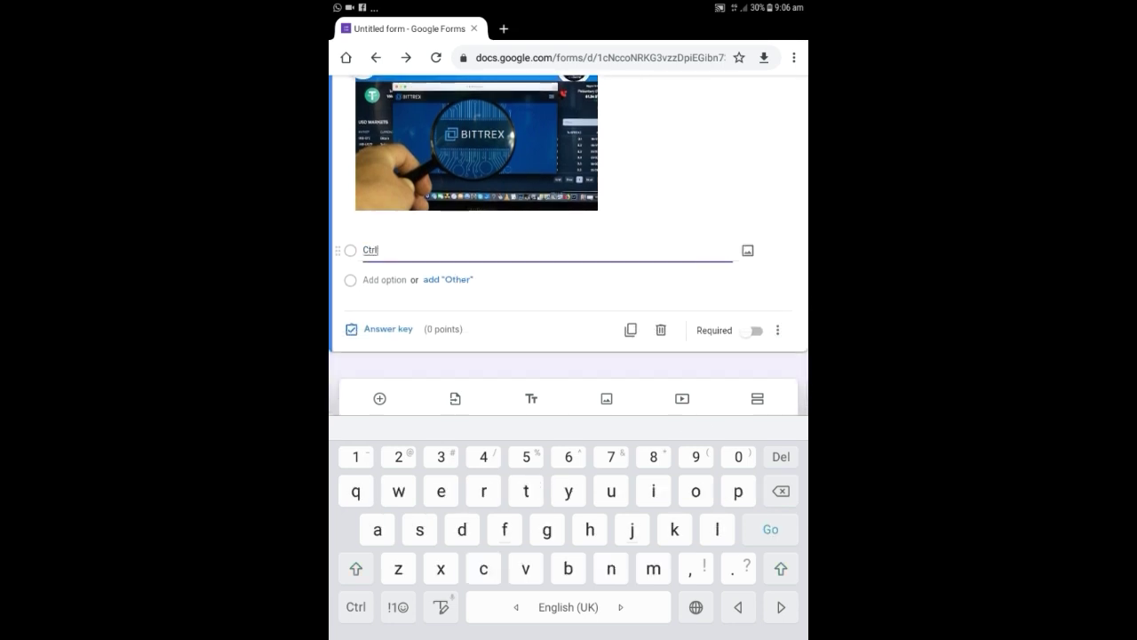
left_click(398, 607)
type("+")
left_click(398, 607)
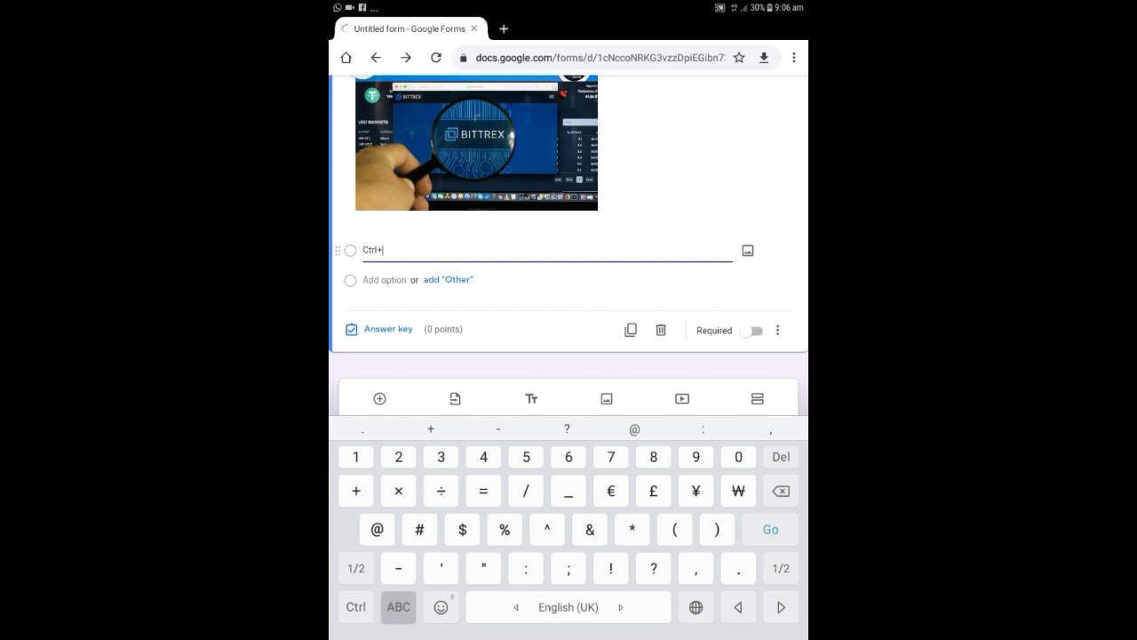
type("f")
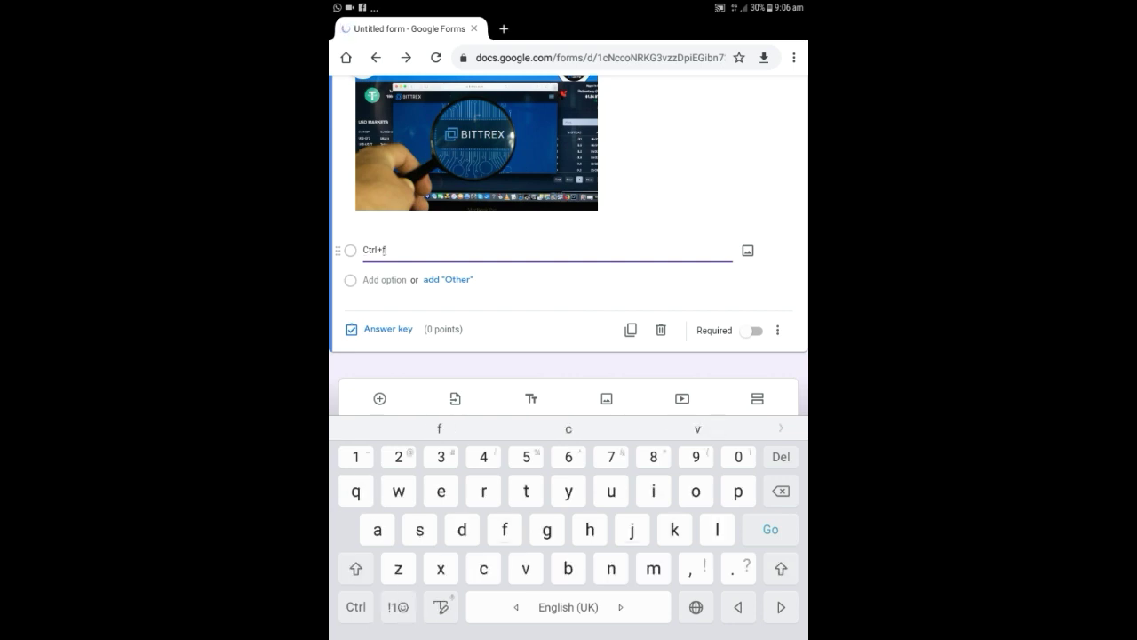
left_click(459, 279)
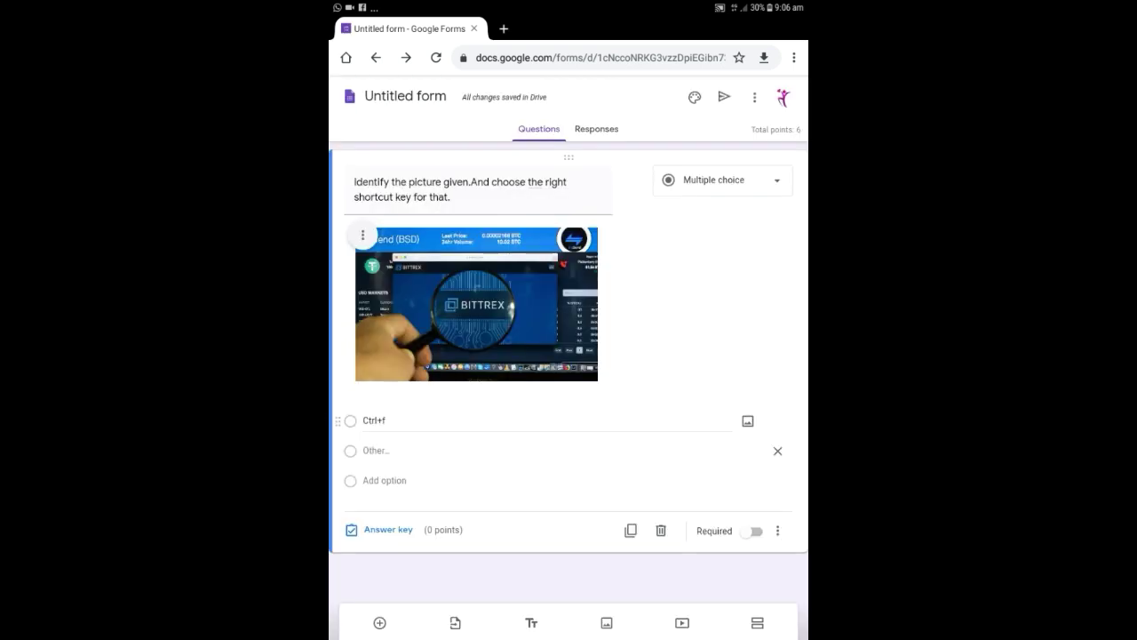
Step: Add Ctrl+u and Ctrl+v as the second and third answer choices
left_click(383, 480)
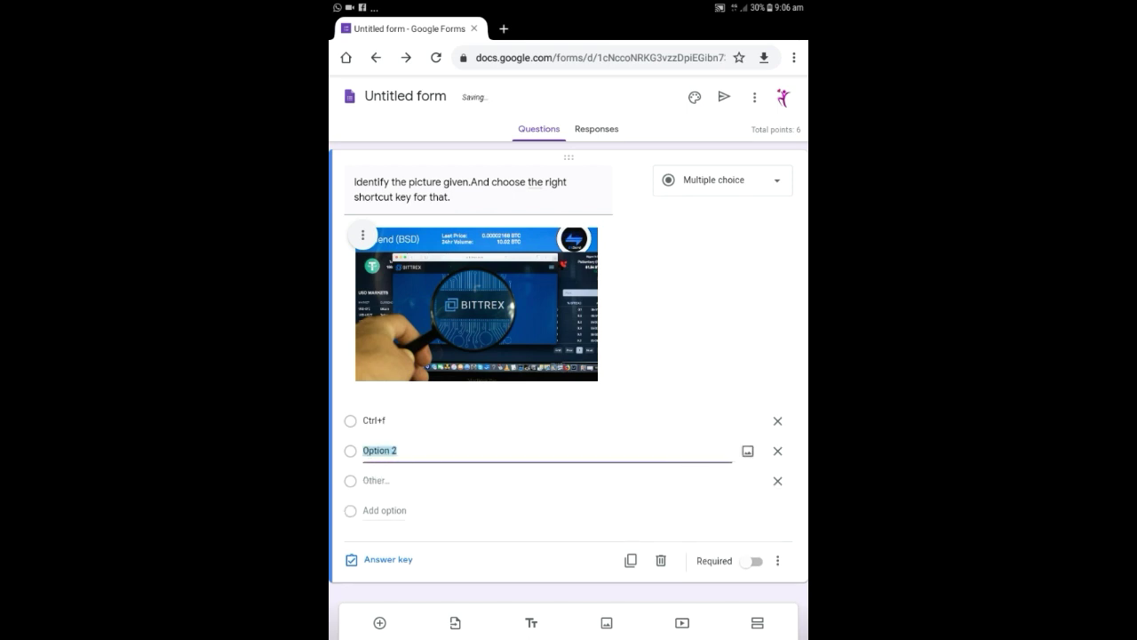
type("Ct")
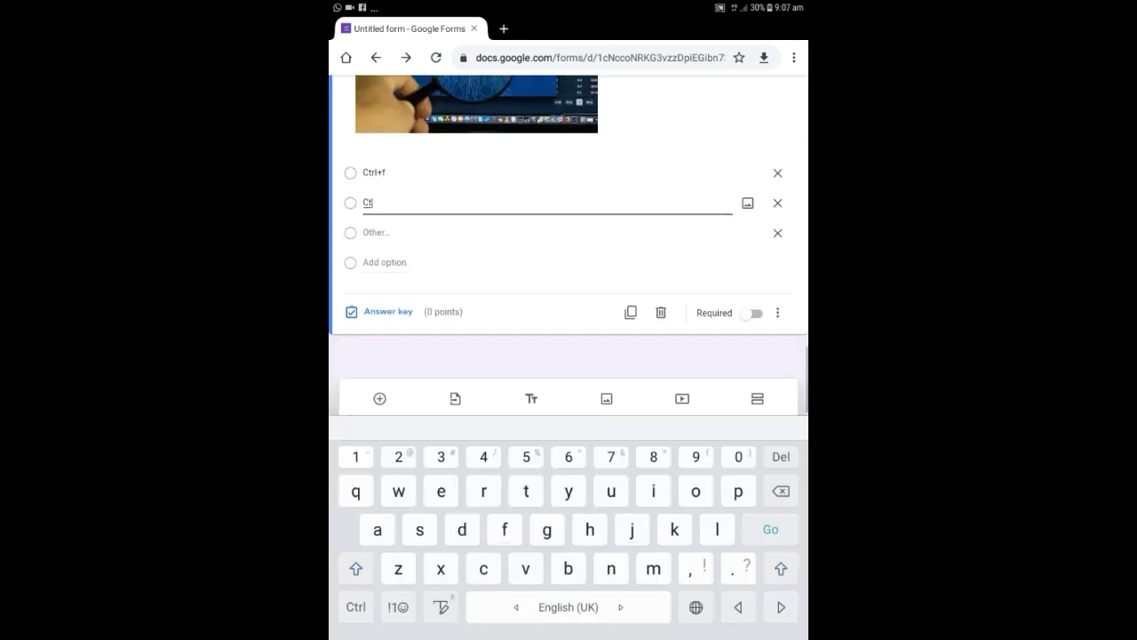
type("rl")
left_click(398, 607)
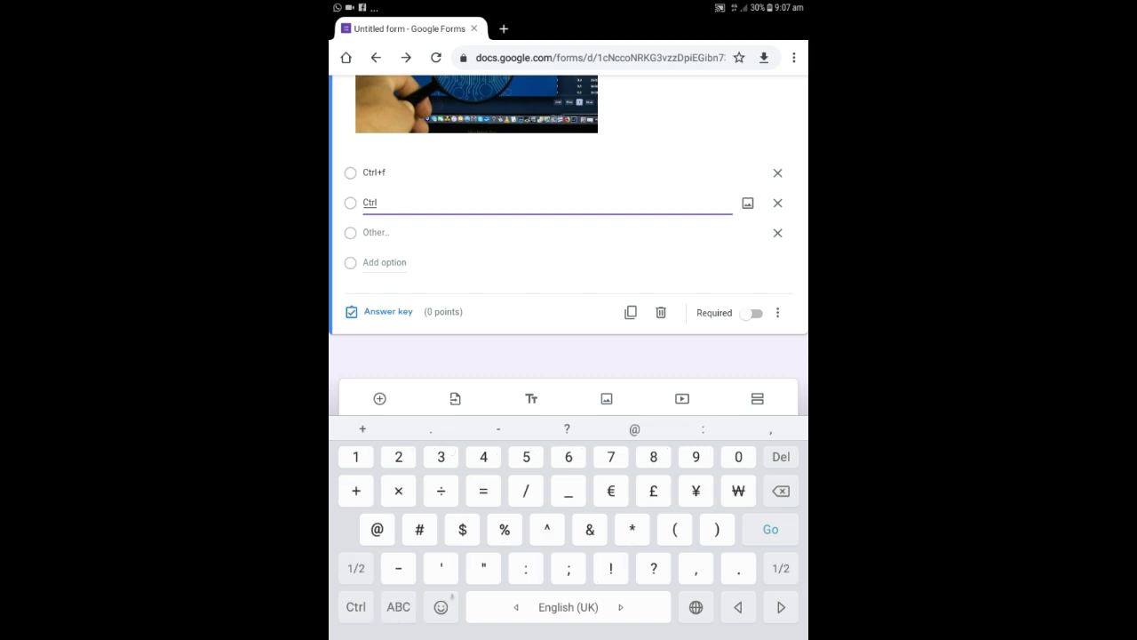
type("+")
left_click(398, 607)
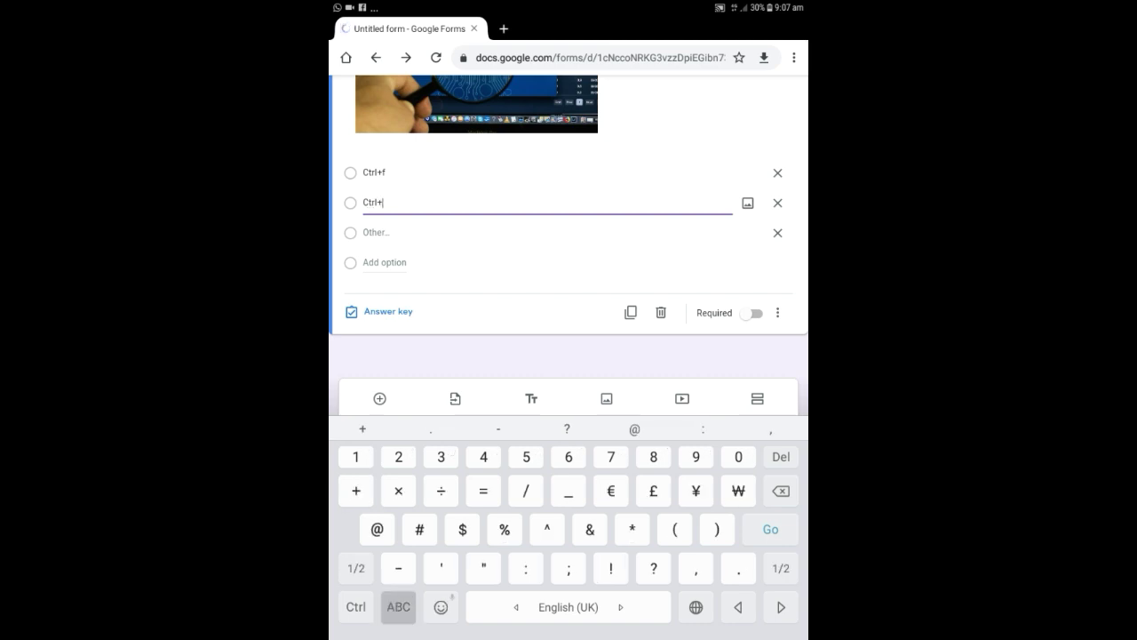
type("u")
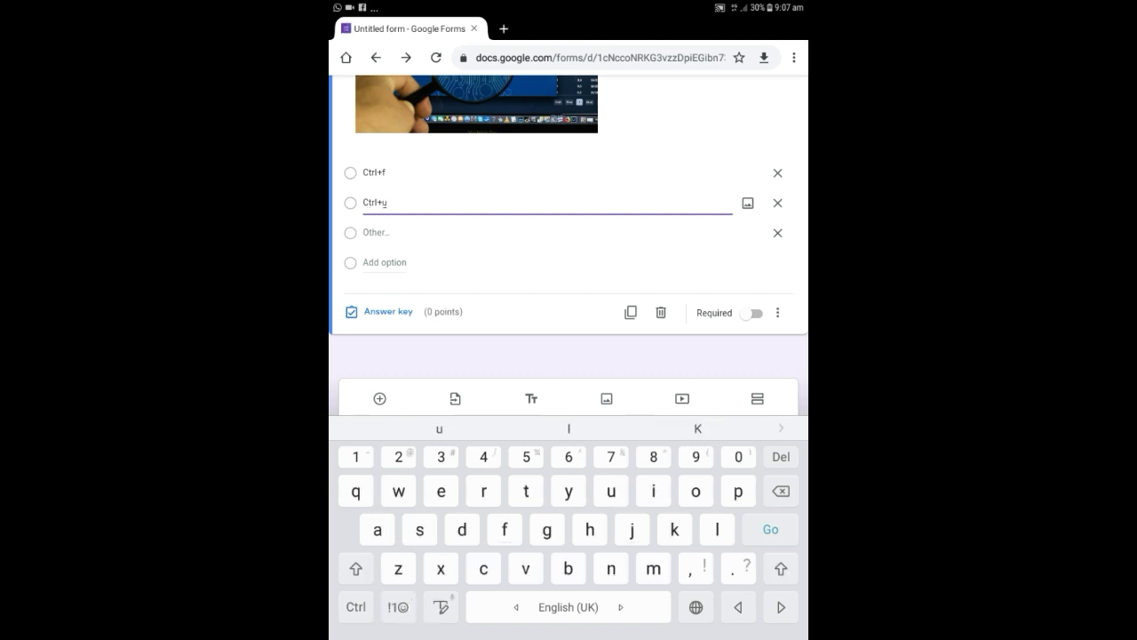
key("Return")
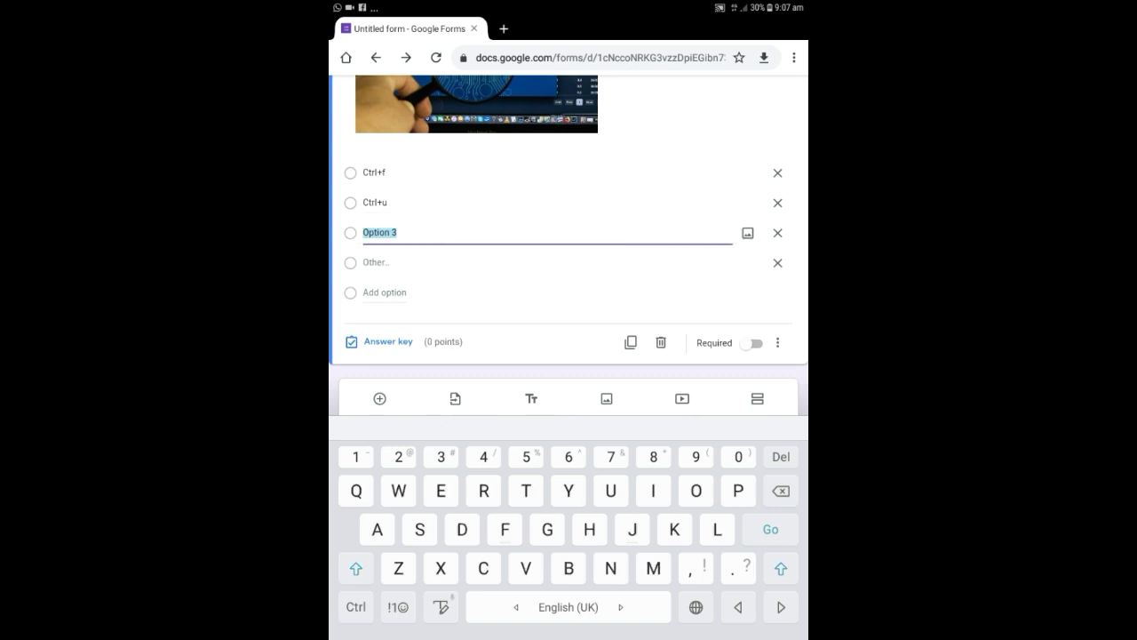
type("Ctrl")
left_click(398, 607)
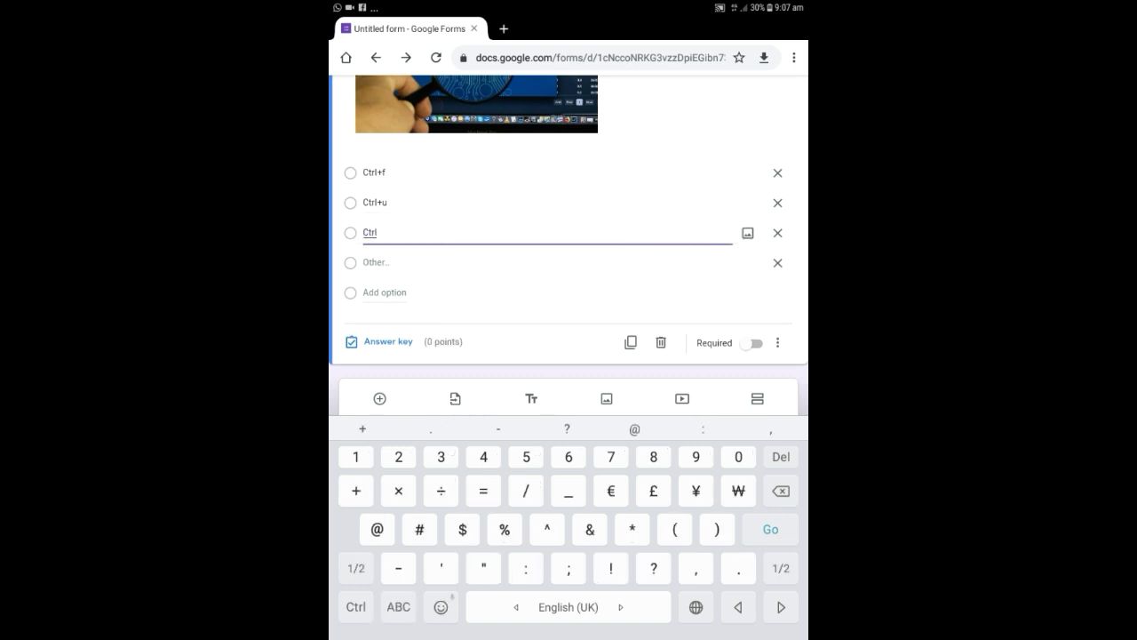
type("+")
left_click(398, 606)
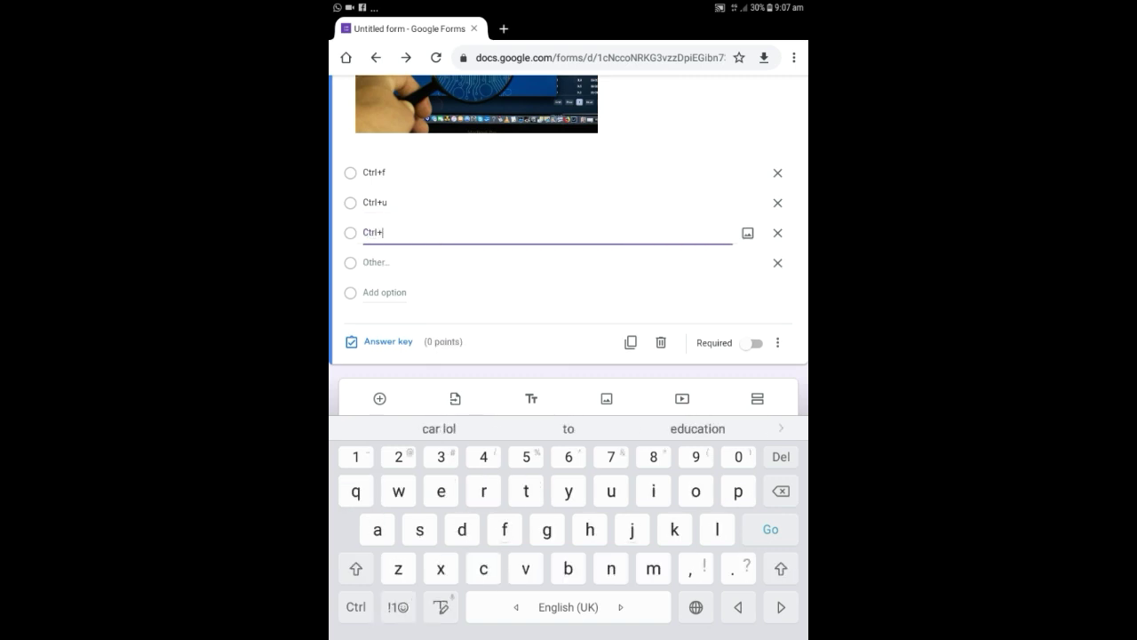
type("v")
key("Escape")
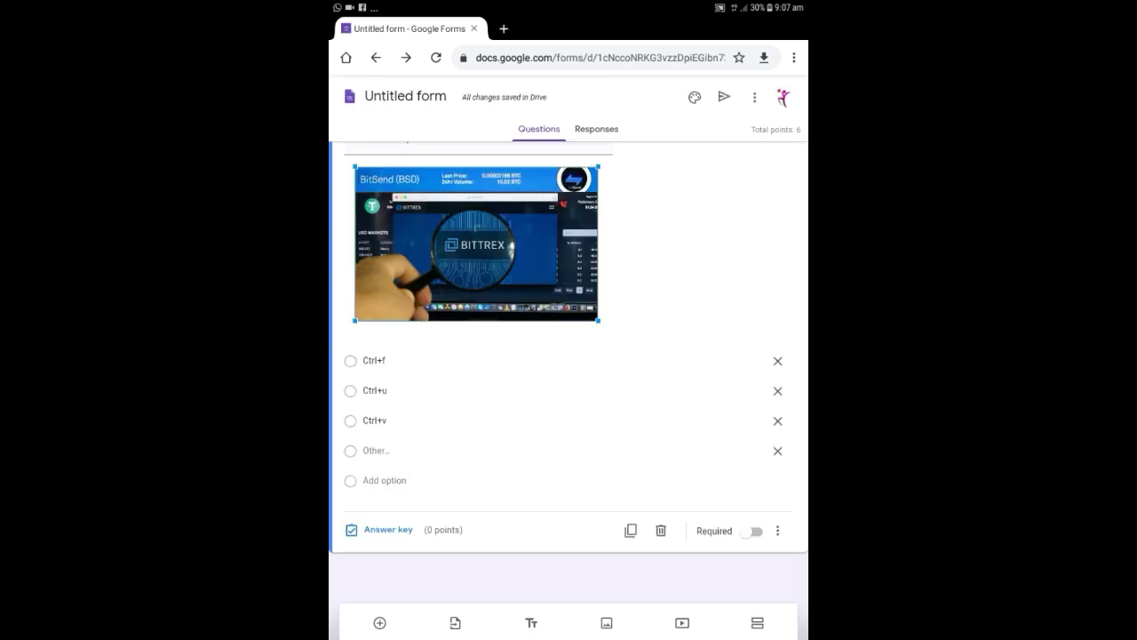
Step: Add Ctrl+m as the fourth choice and open the question's answer key
left_click(384, 480)
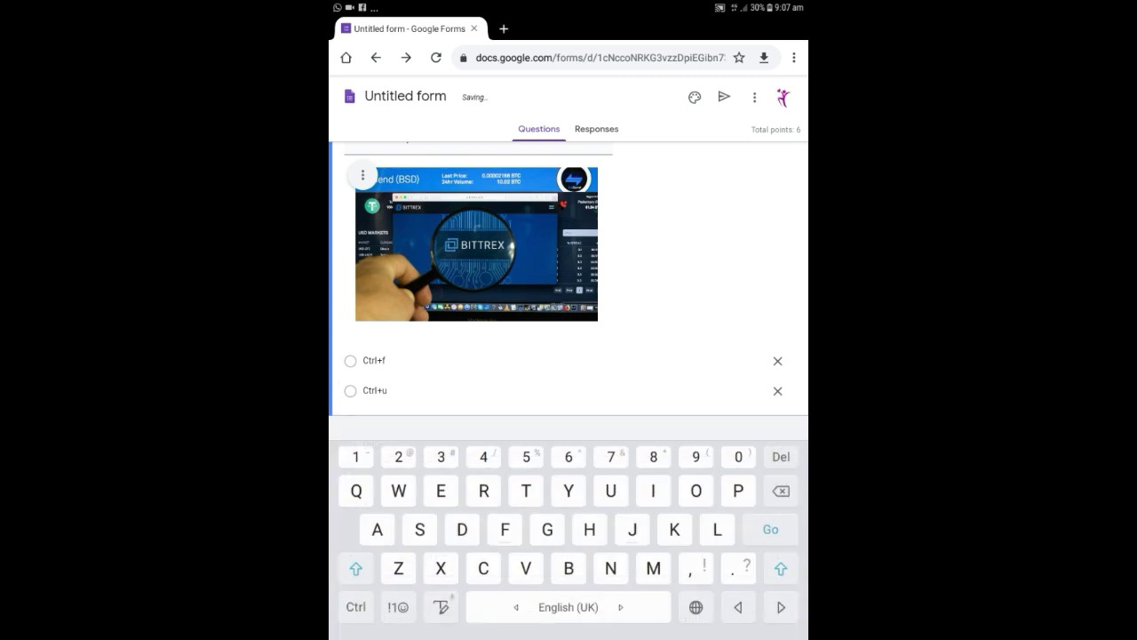
type("Ctrl")
left_click(398, 607)
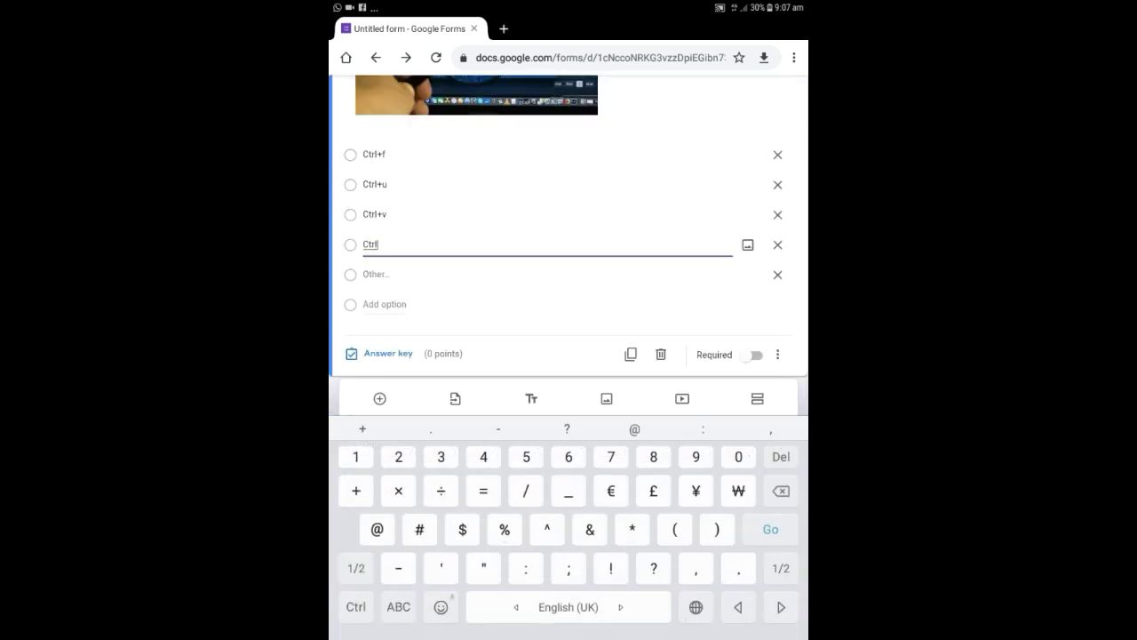
type("+")
left_click(398, 607)
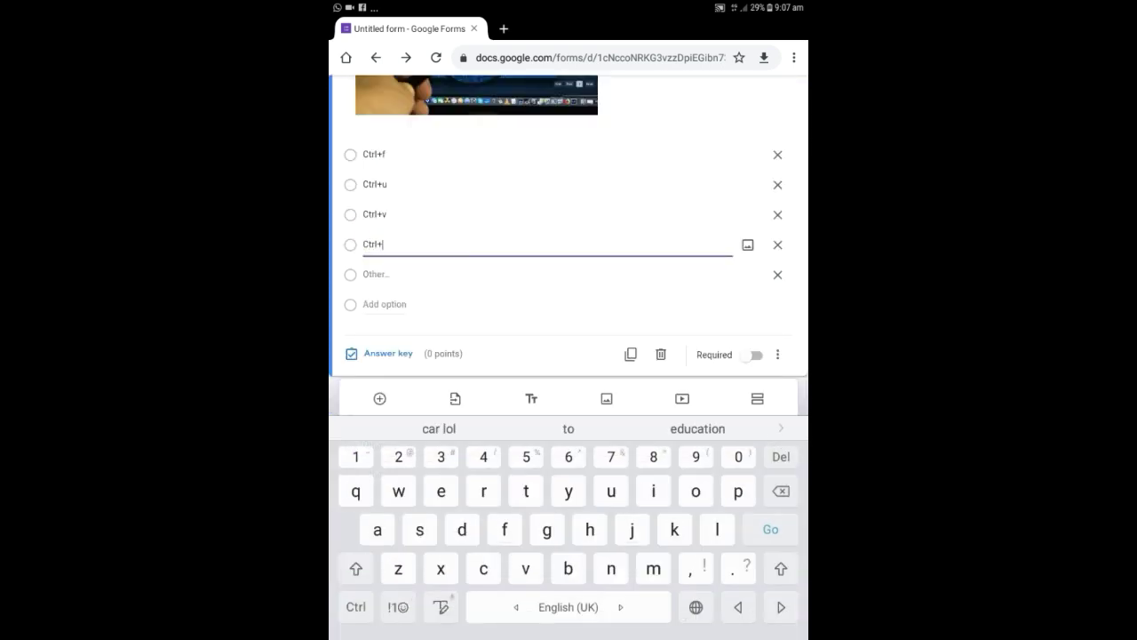
type("m")
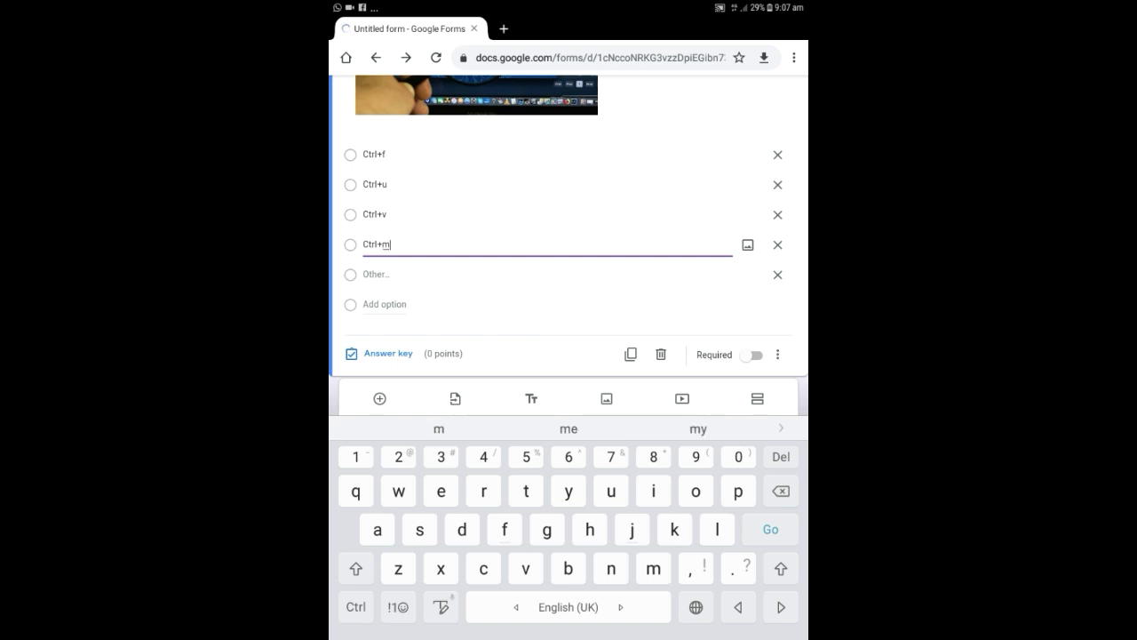
left_click(388, 353)
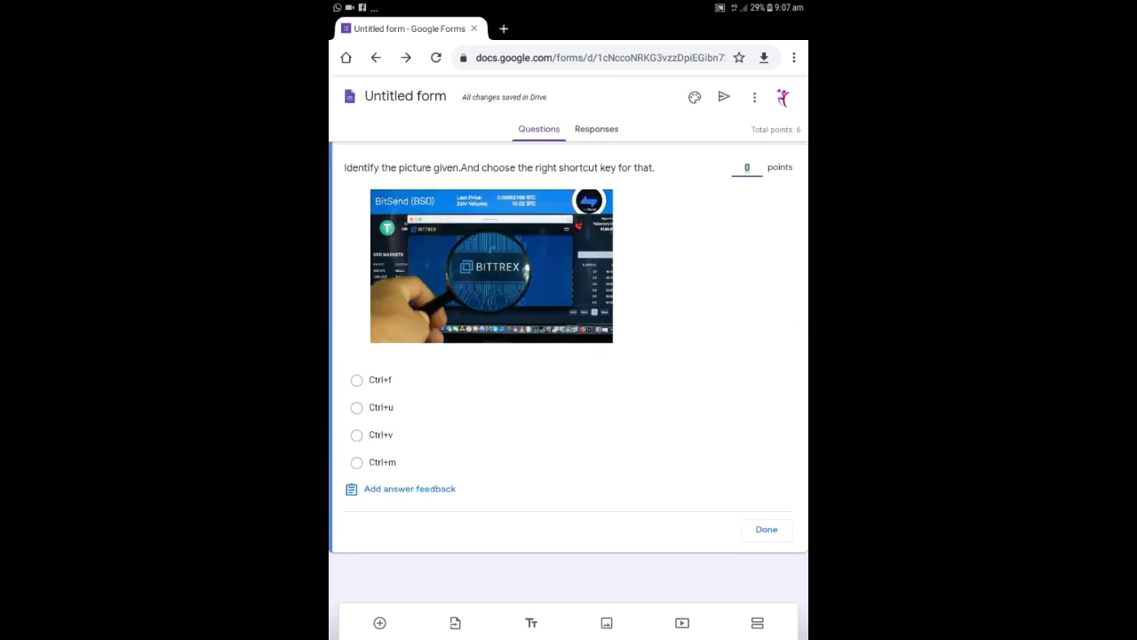
Step: Mark Ctrl+f as the correct answer and make the image question worth 3 points
left_click(356, 379)
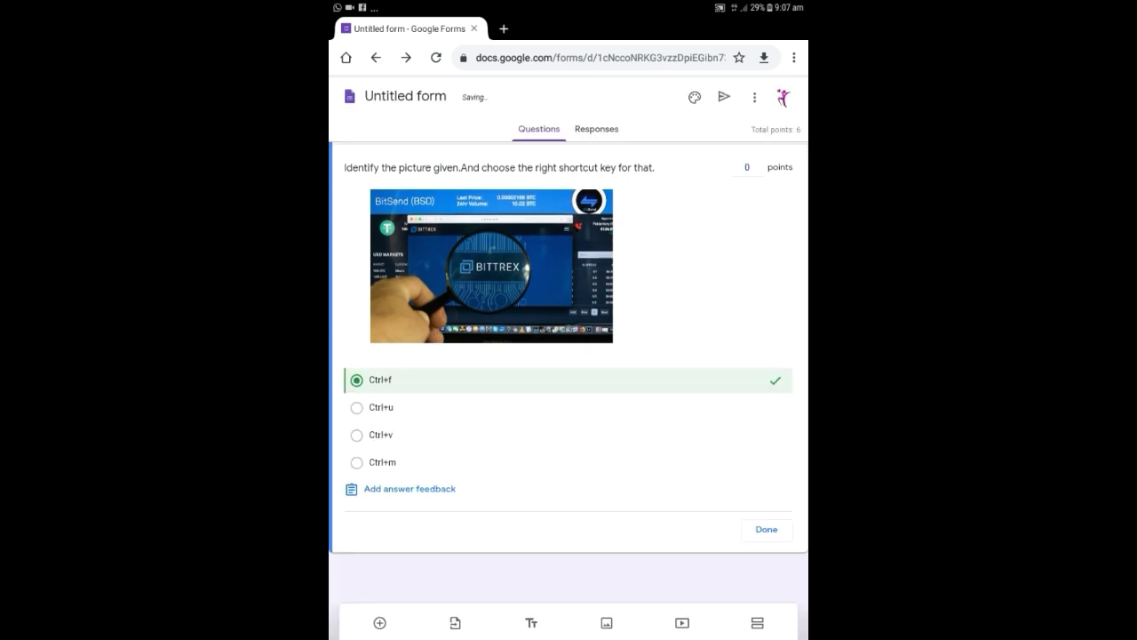
double_click(746, 167)
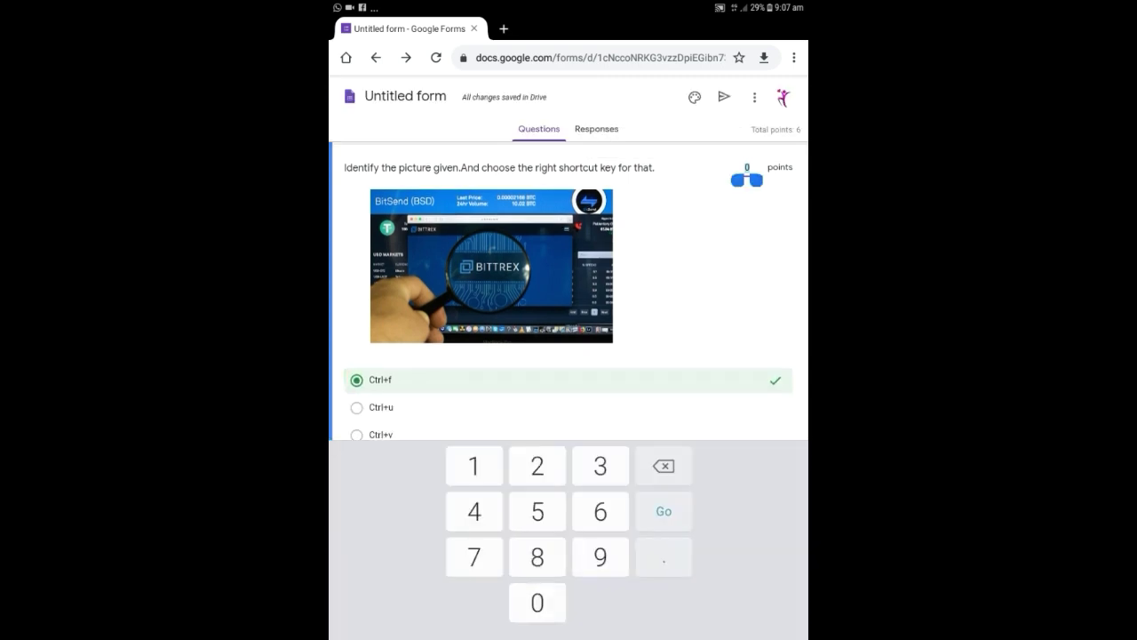
type("3")
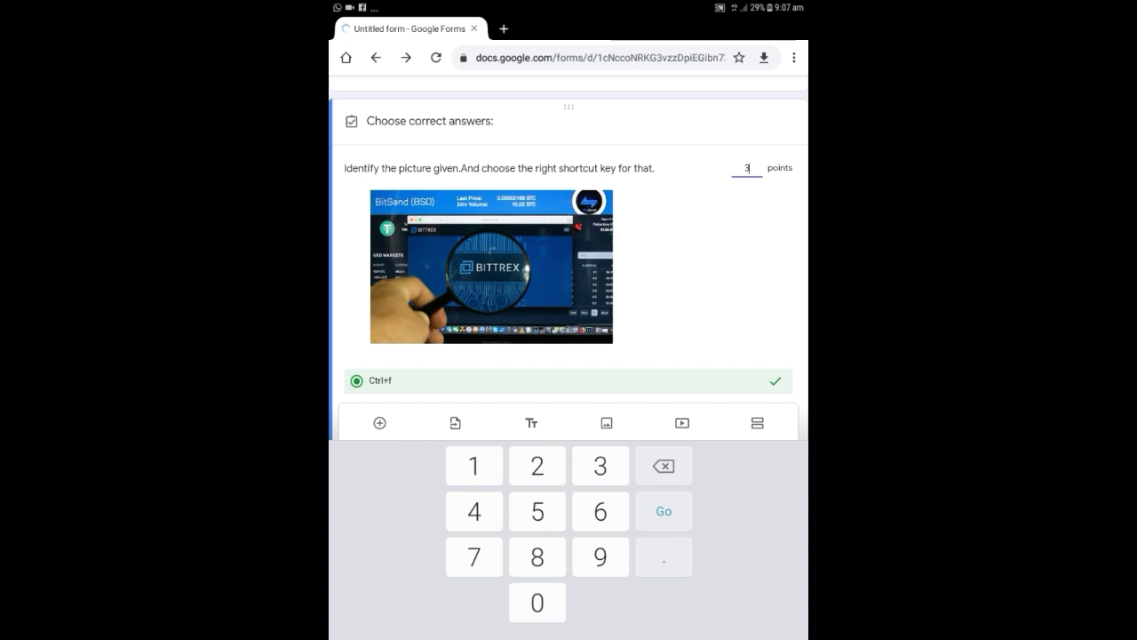
scroll(568, 249, "down", 3)
scroll(569, 249, "down", 1)
key("Return")
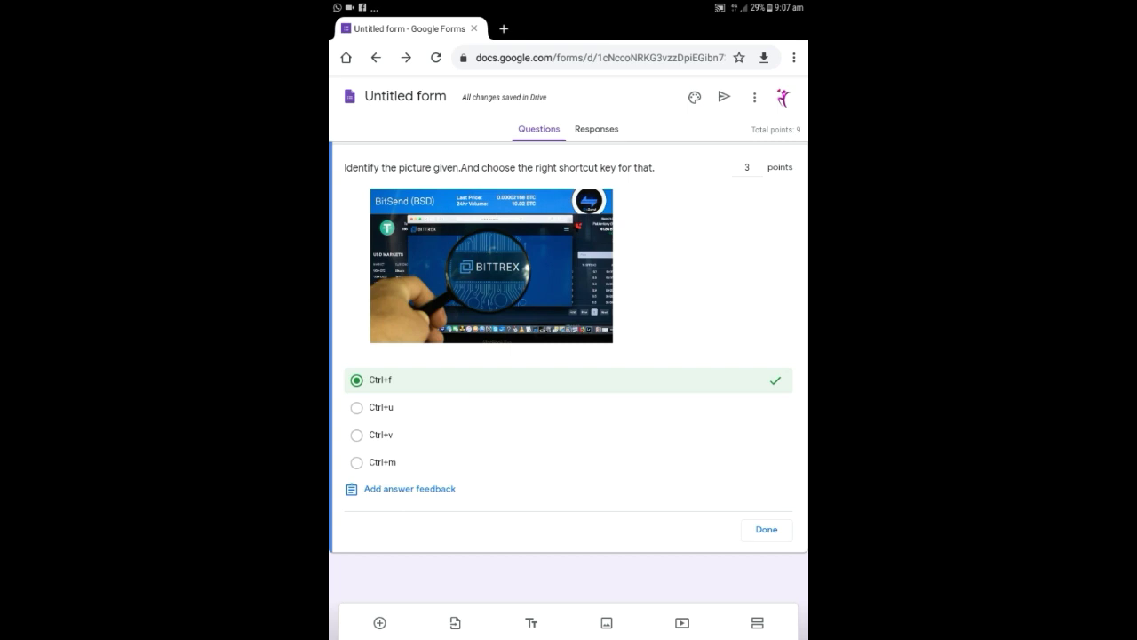
Step: Close the answer key with Done and review the 3-point image question
left_click(347, 167)
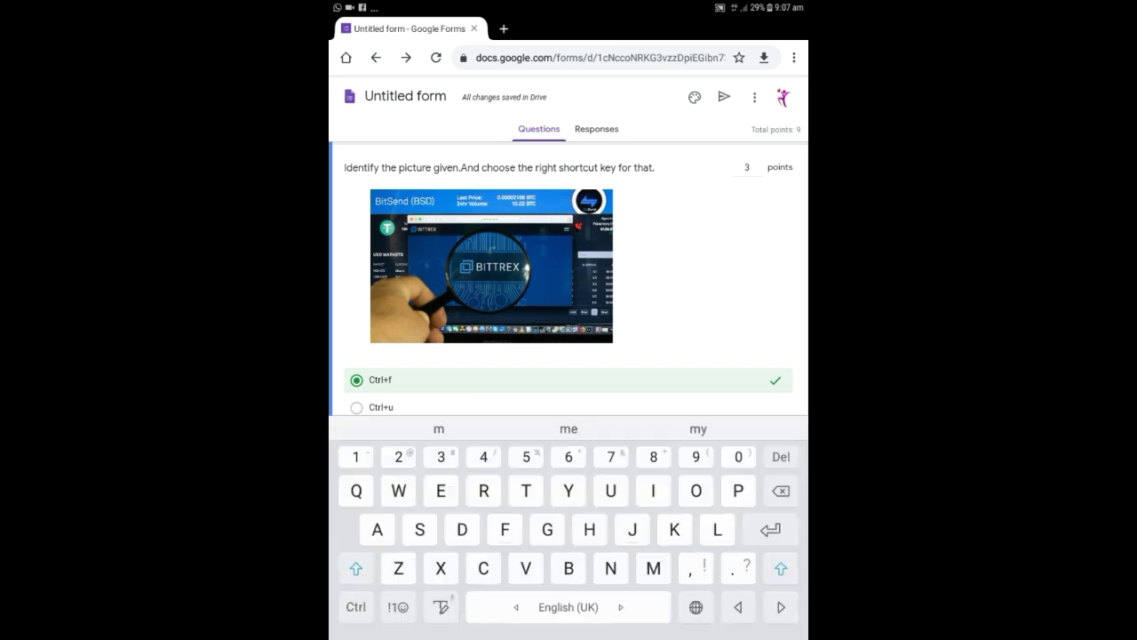
scroll(569, 222, "down", 4)
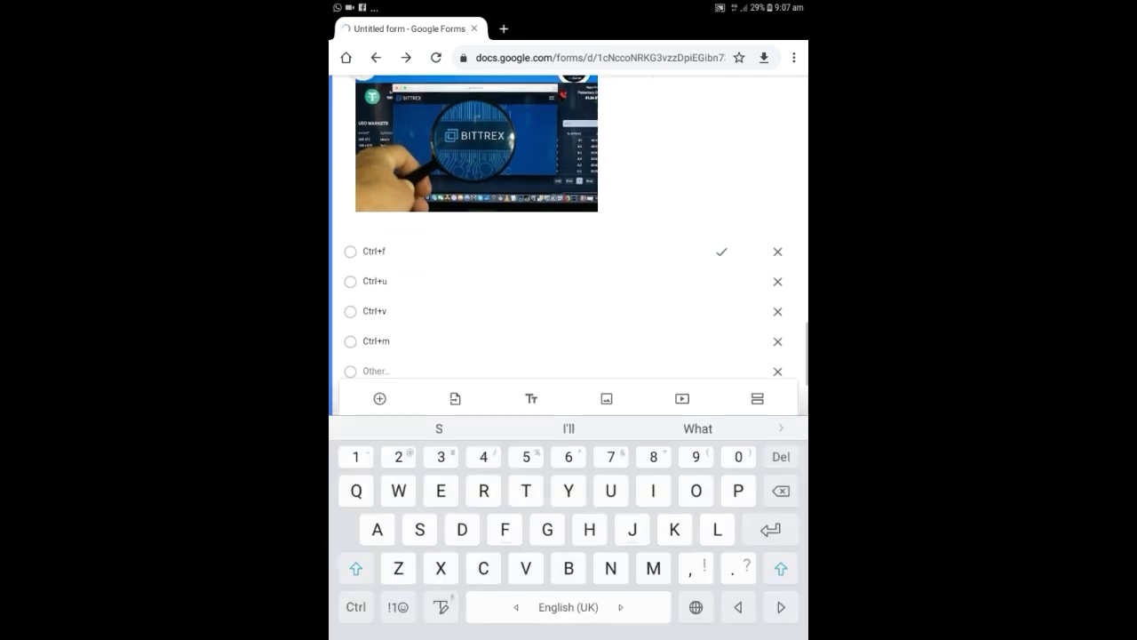
scroll(568, 227, "up", 10)
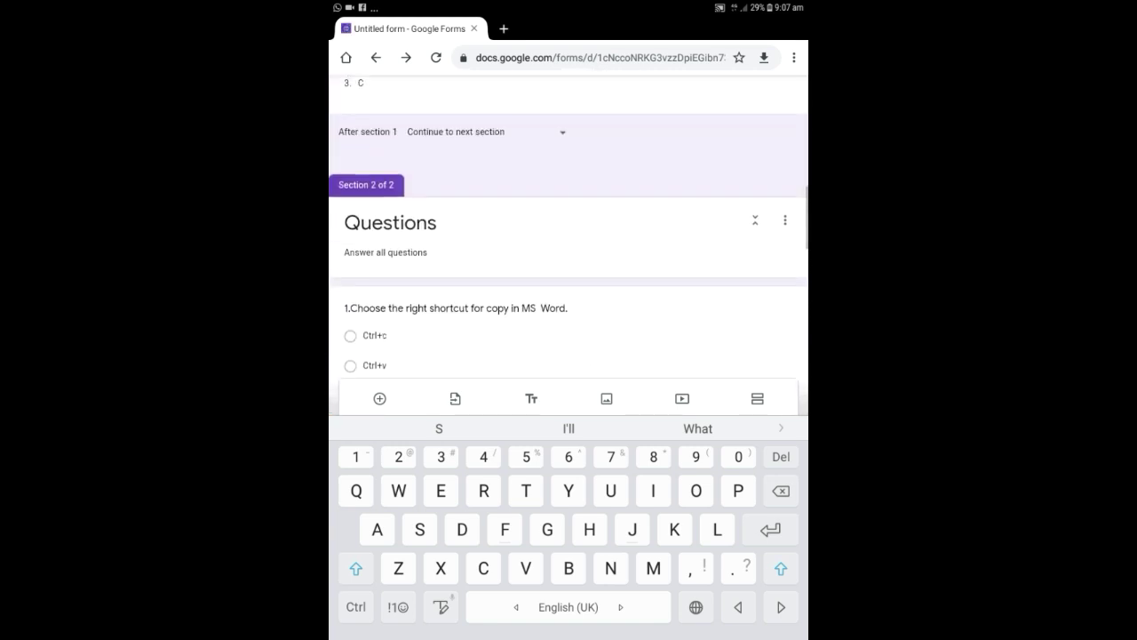
scroll(569, 231, "up", 10)
scroll(568, 222, "up", 3)
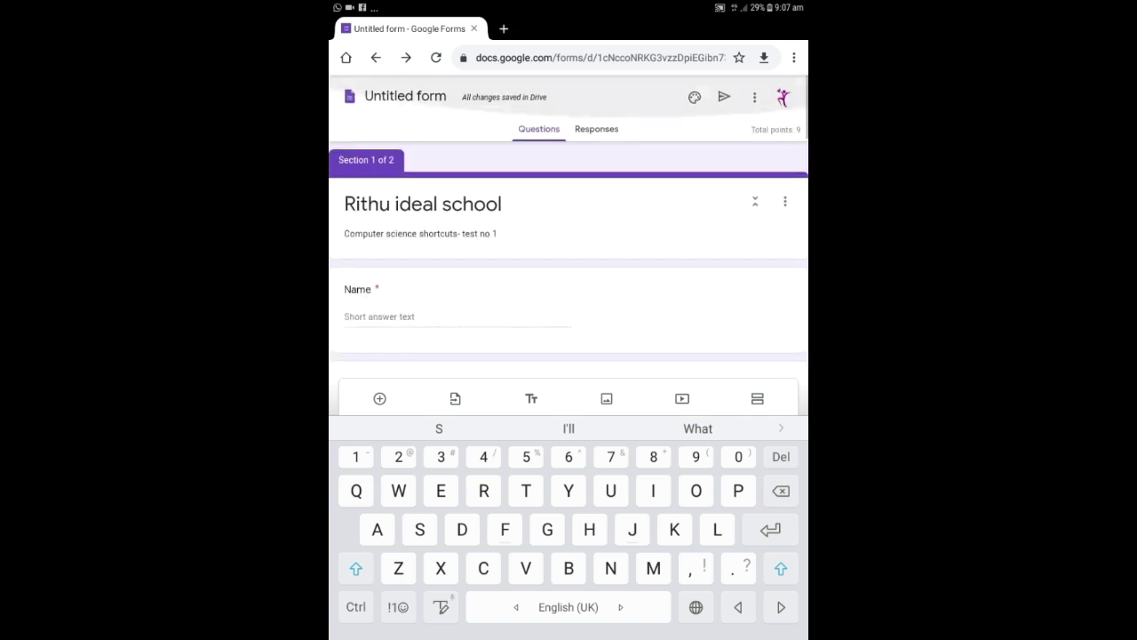
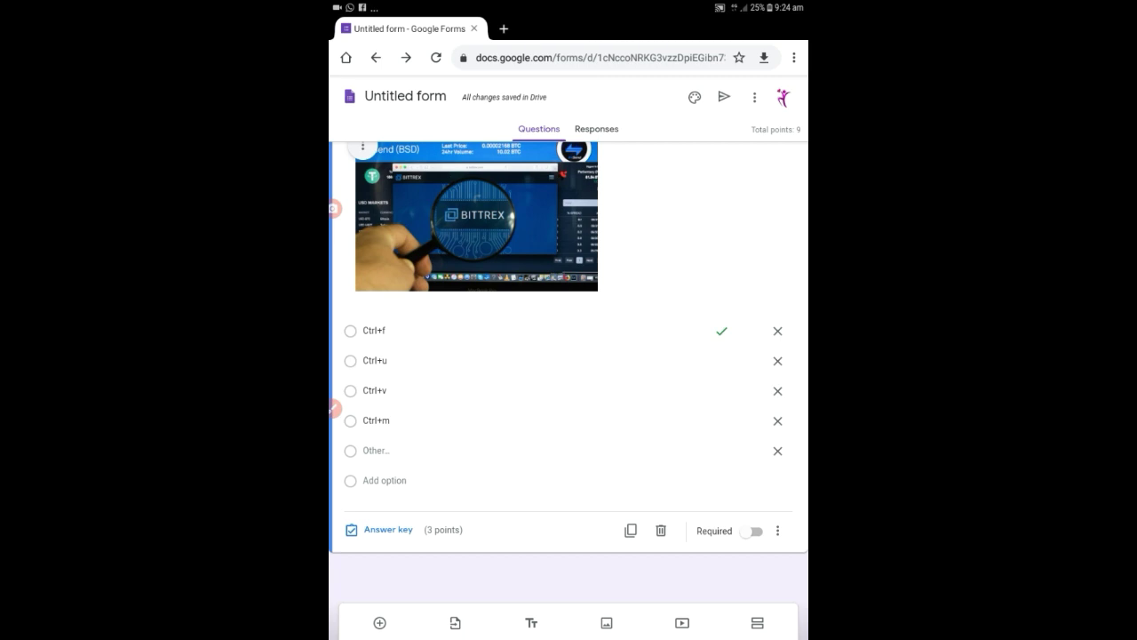
Step: Search YouTube for 'Computer' and pick the 'Computer Basics: What is a Computer?' video
left_click(567, 365)
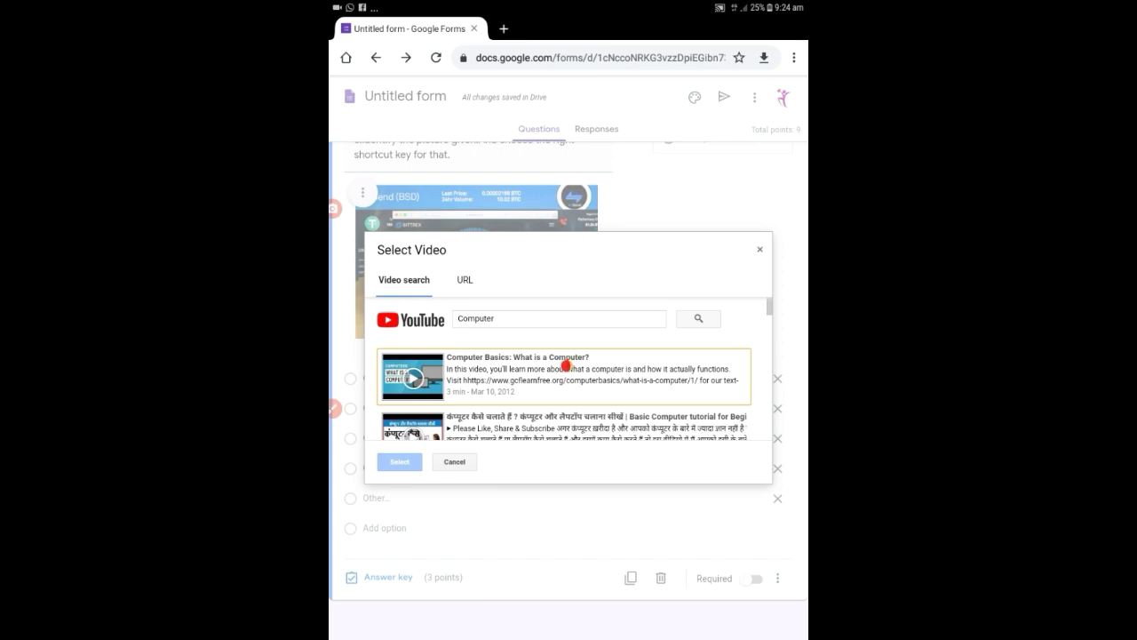
left_click(465, 279)
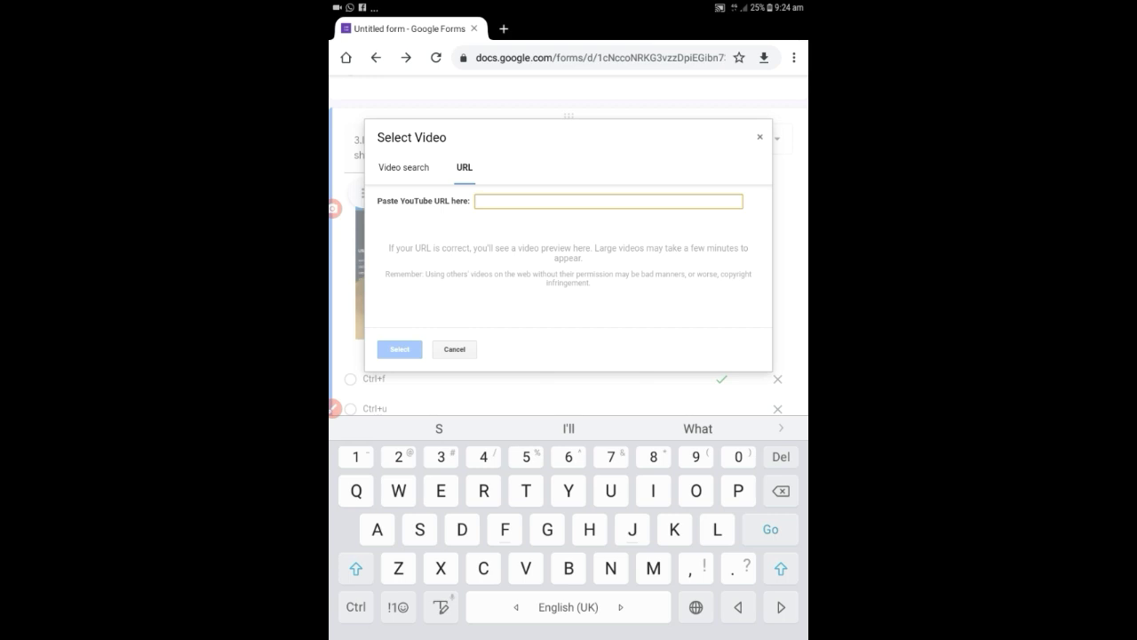
left_click(403, 167)
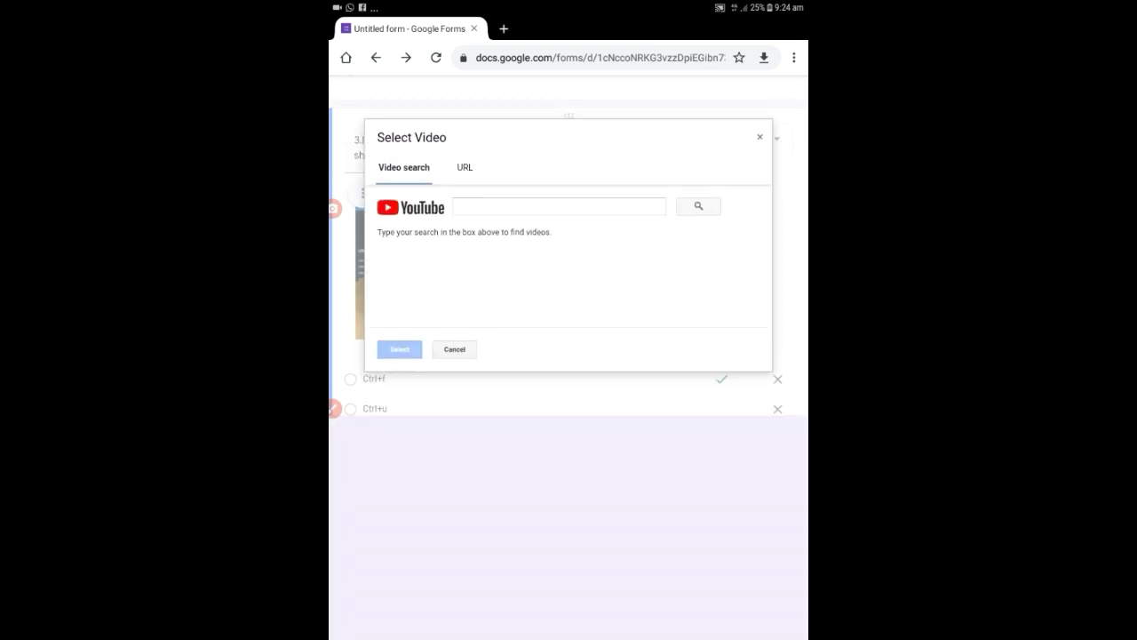
left_click(559, 206)
type("Co")
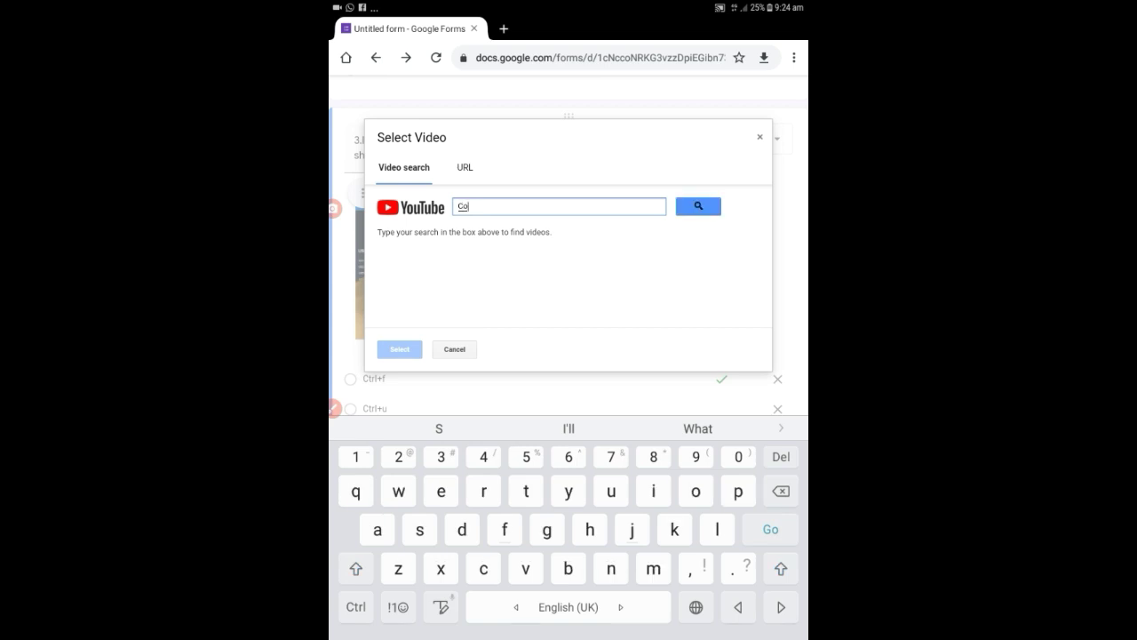
type("mputer")
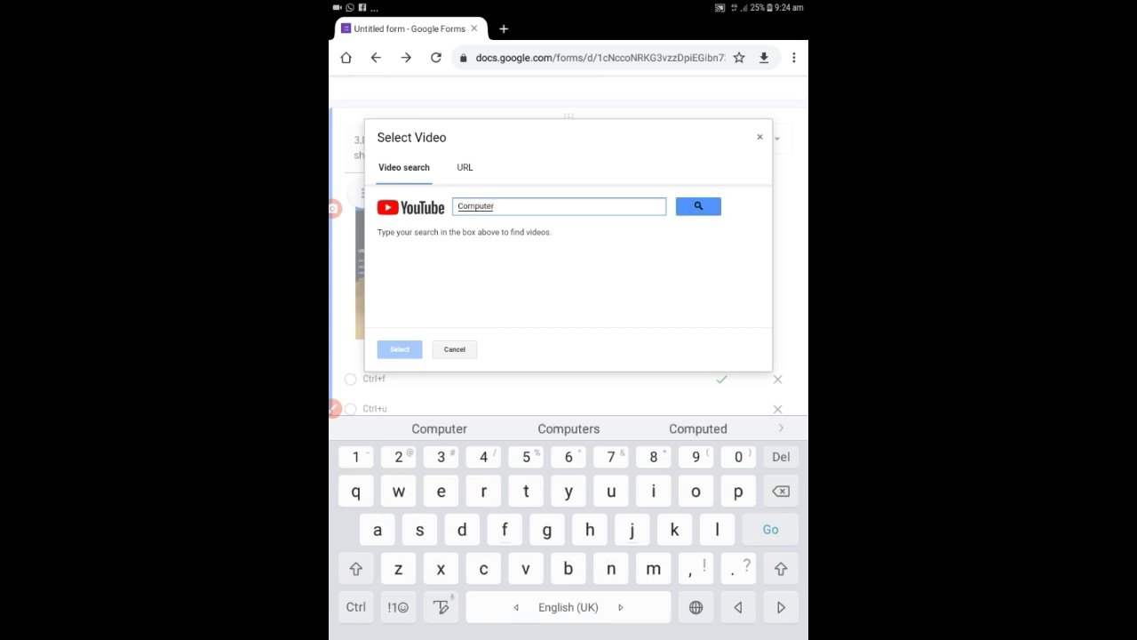
key("Return")
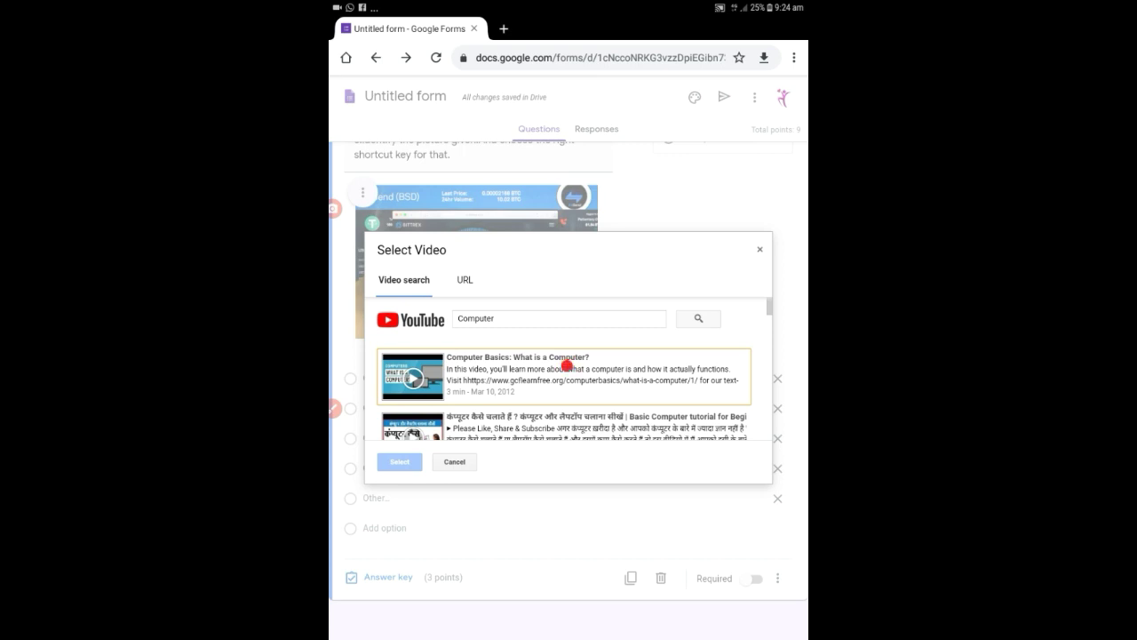
left_click(567, 365)
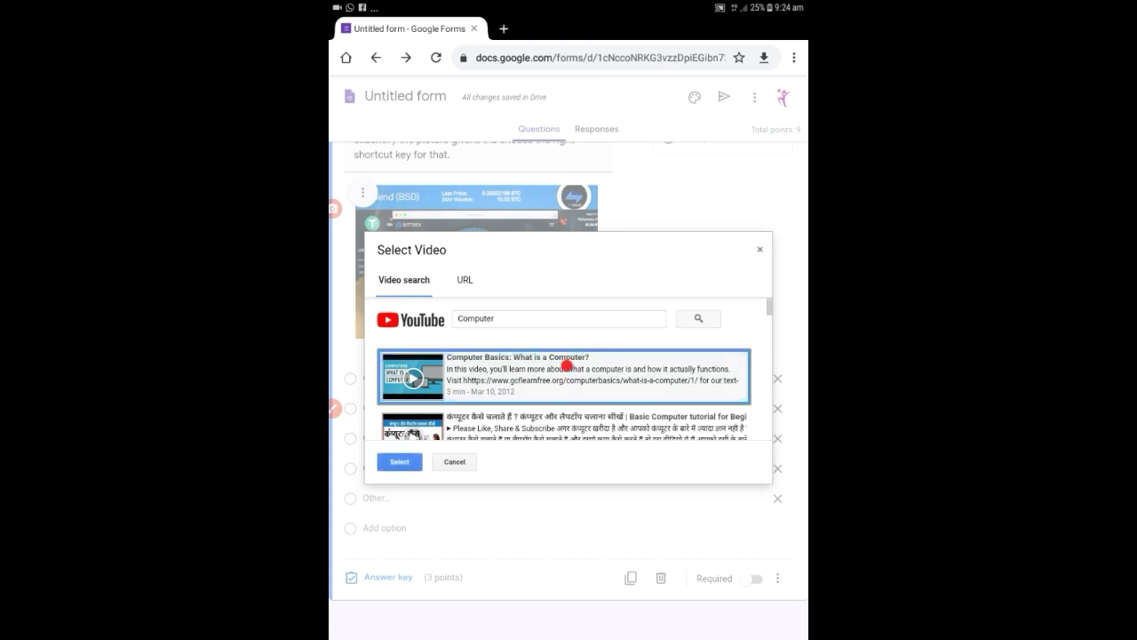
Step: Insert the video and caption it 'Listen the video and answer the below question.'
left_click(400, 461)
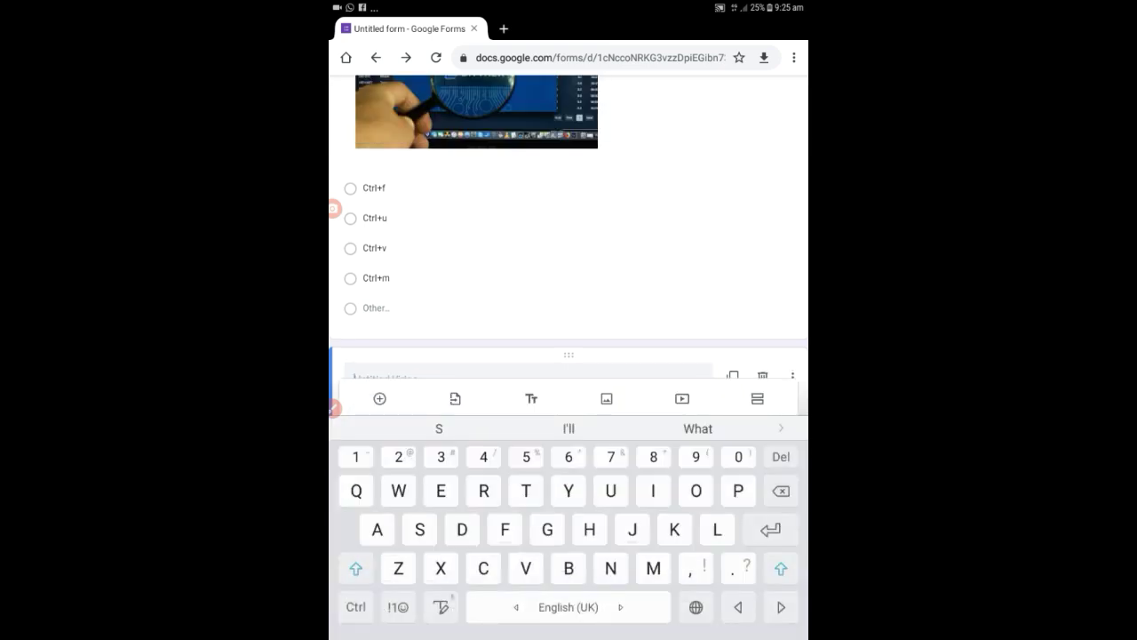
type("I")
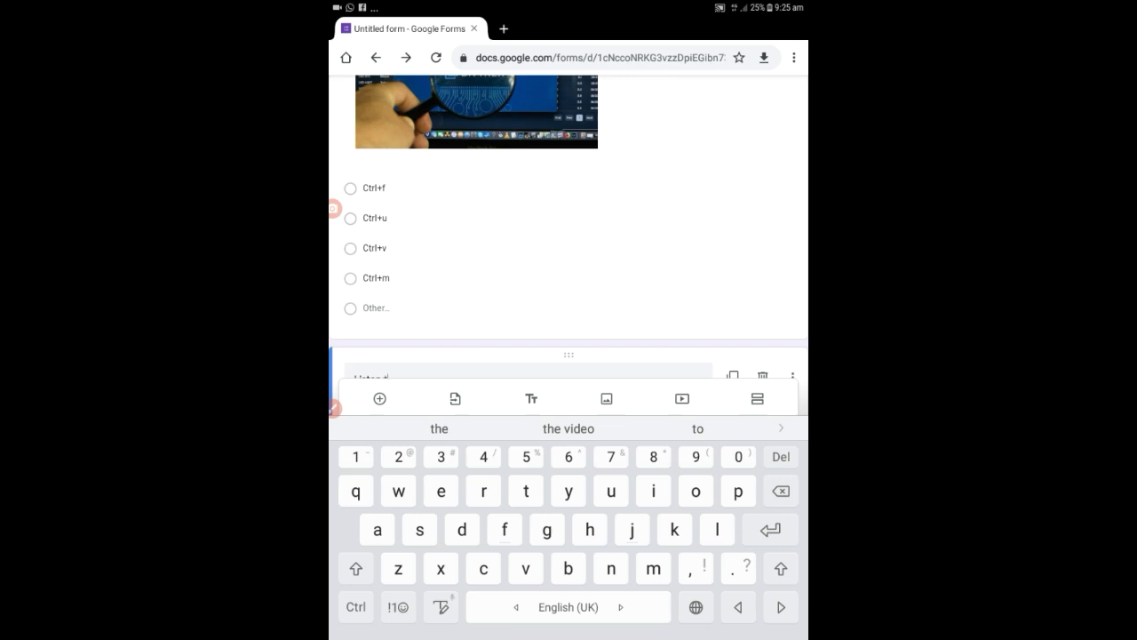
type(" e")
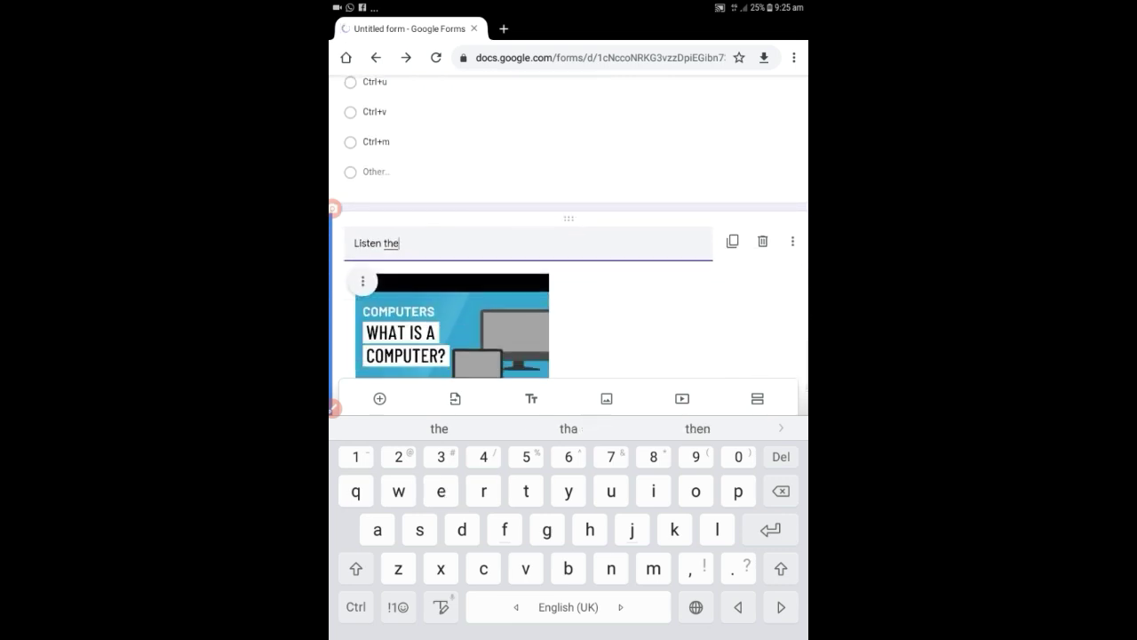
type("m")
key("BackSpace")
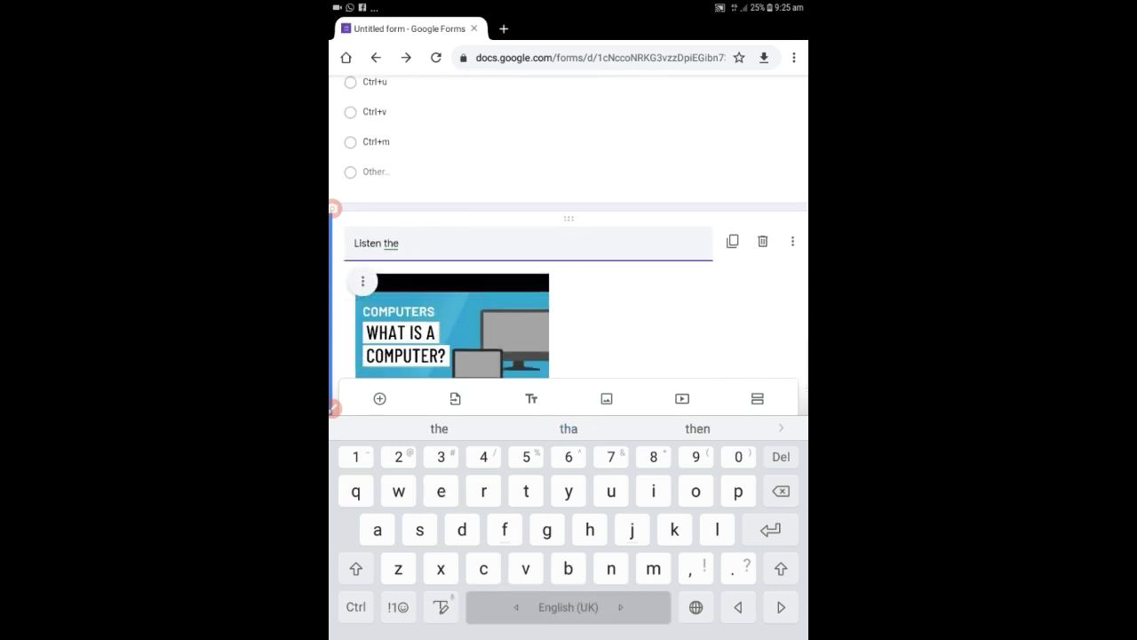
type(" video ")
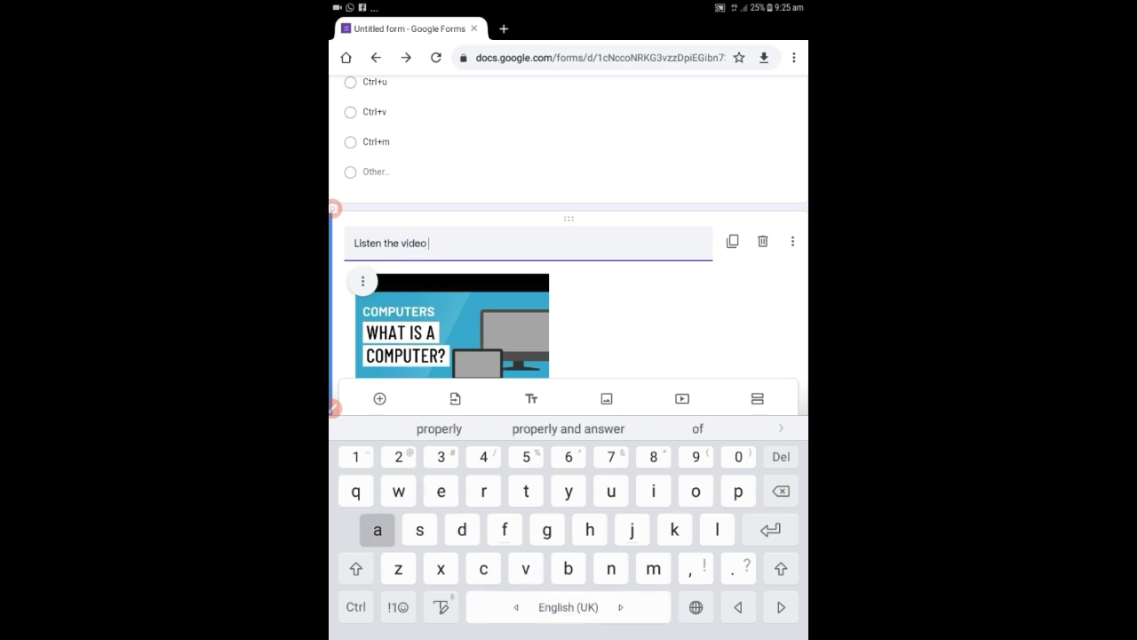
type("and a")
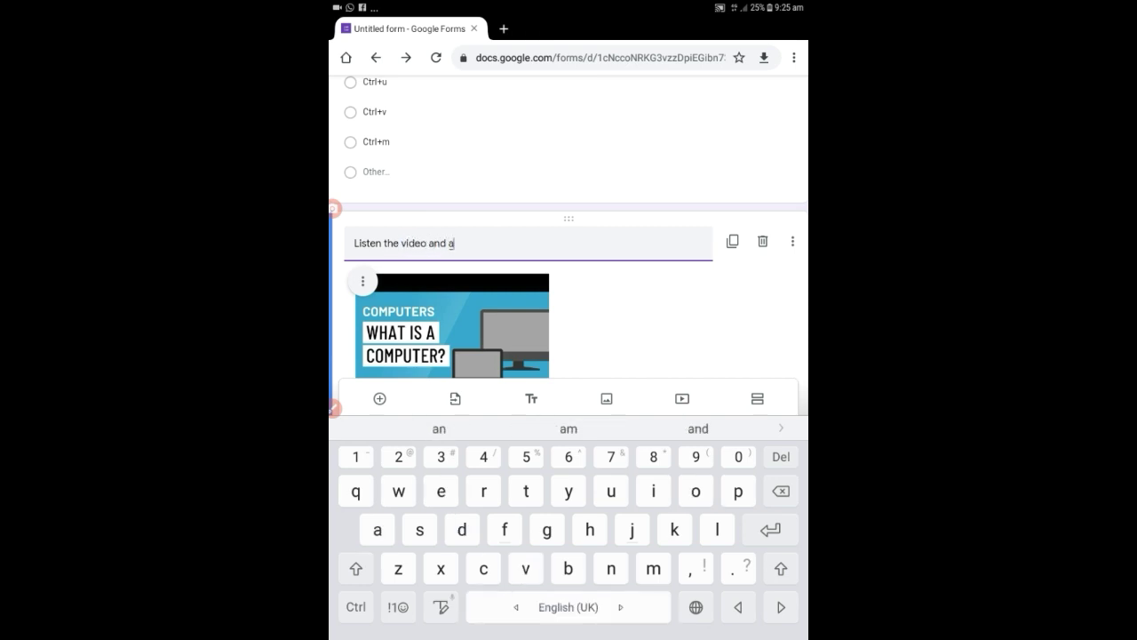
type("nswer ")
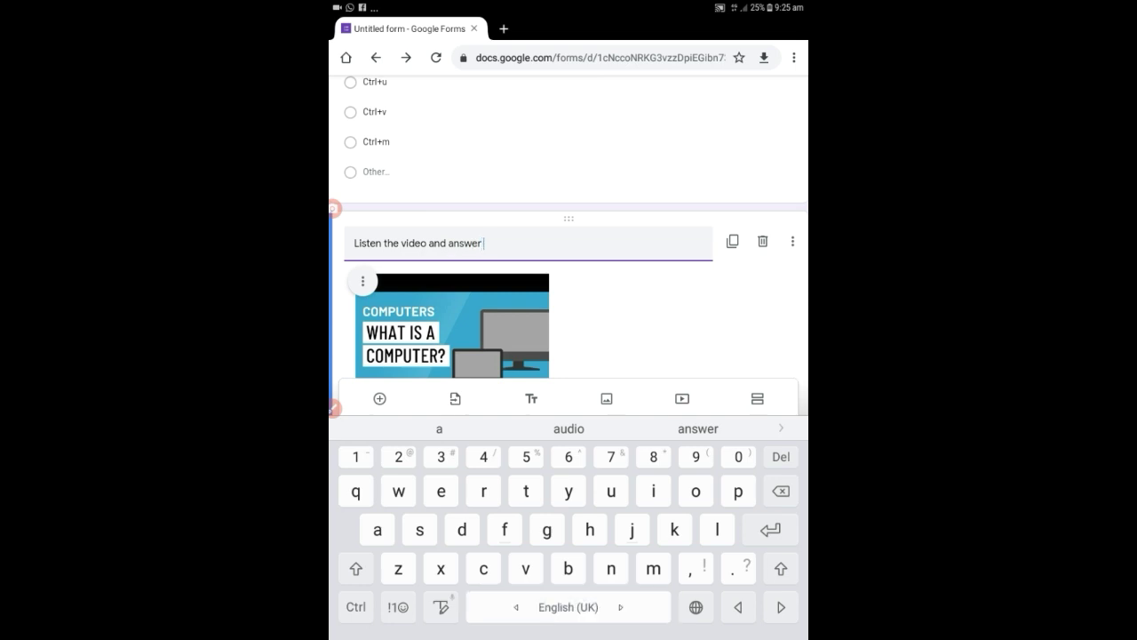
type("the be")
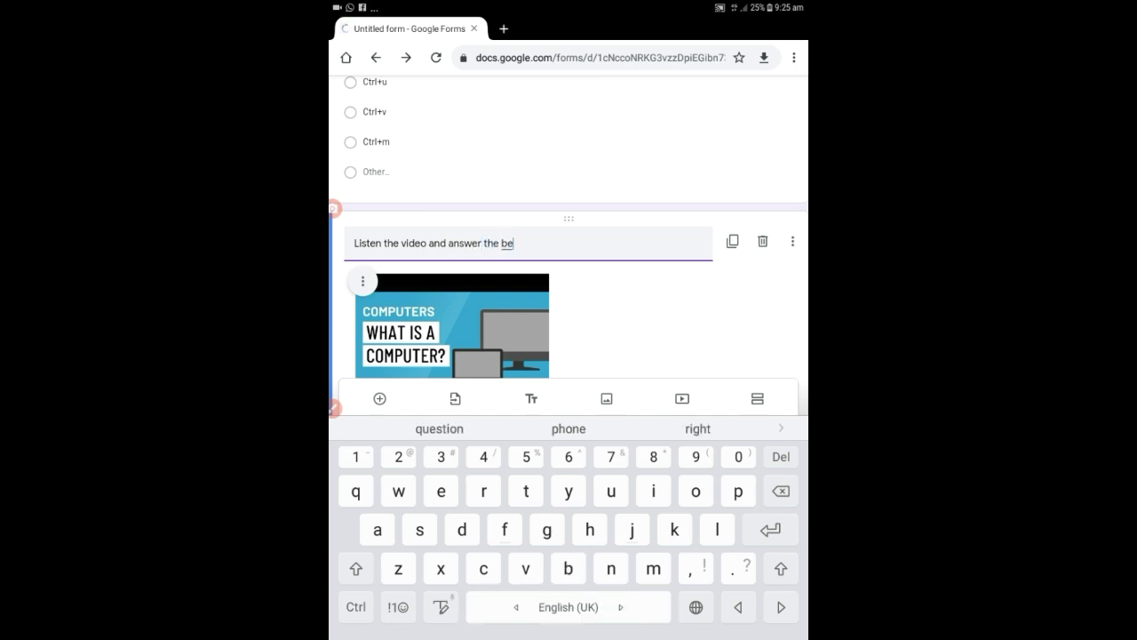
type("low")
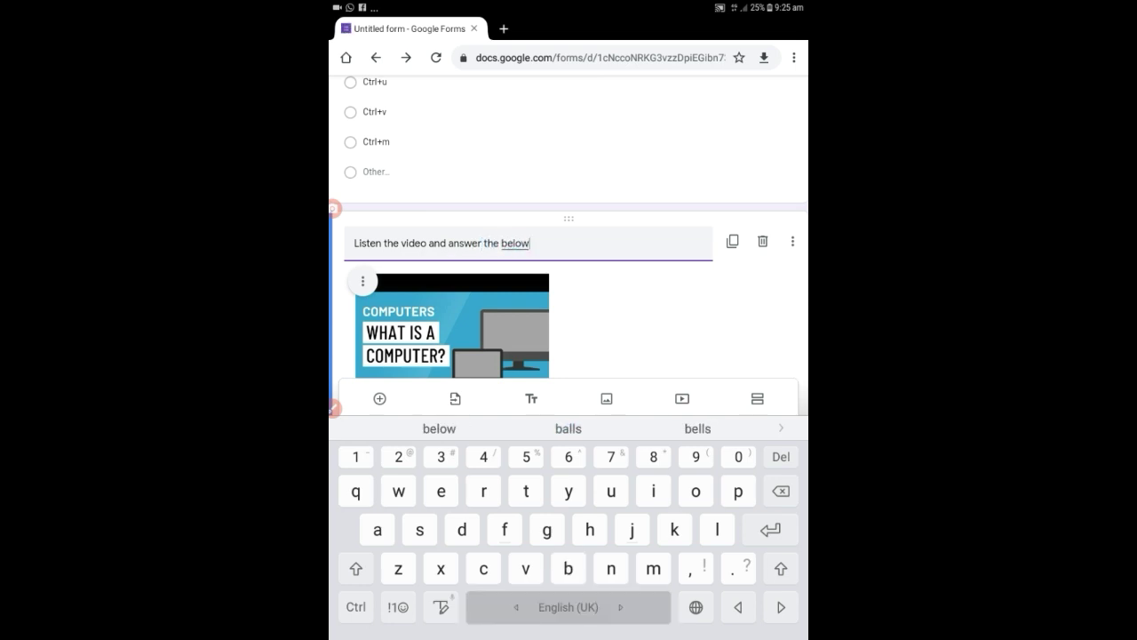
type(" quest")
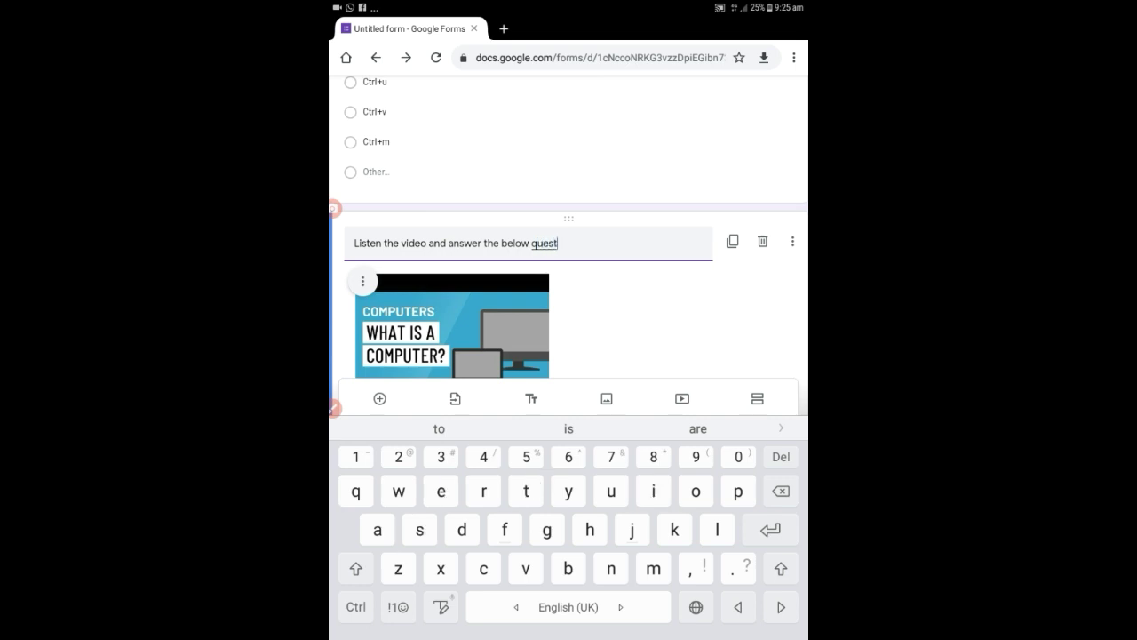
type("ion.")
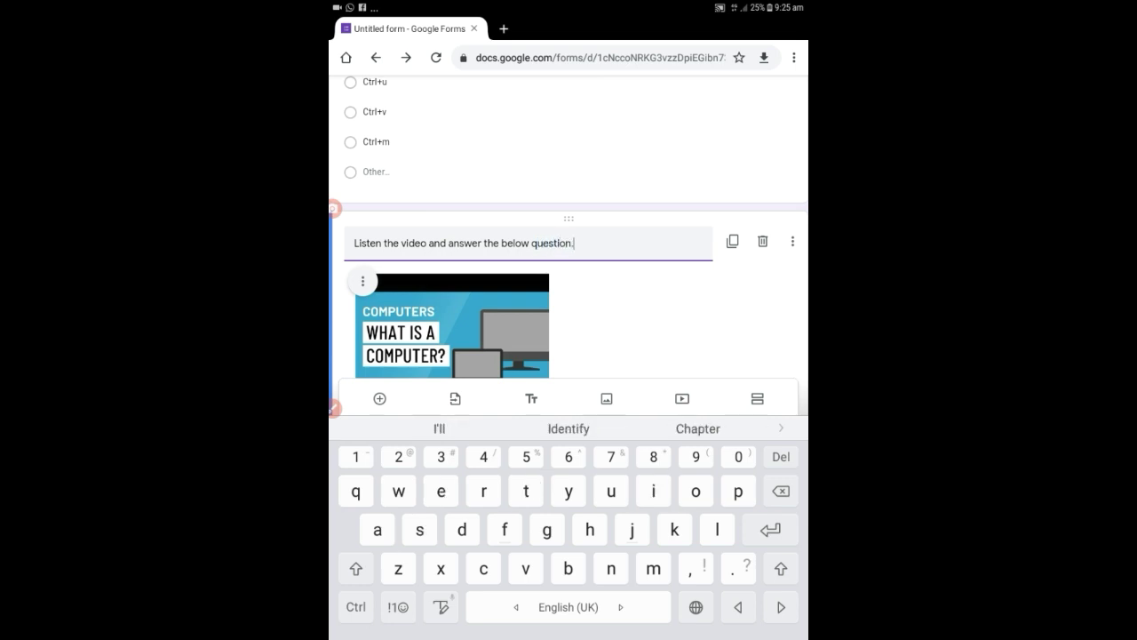
scroll(568, 235, "down", 2)
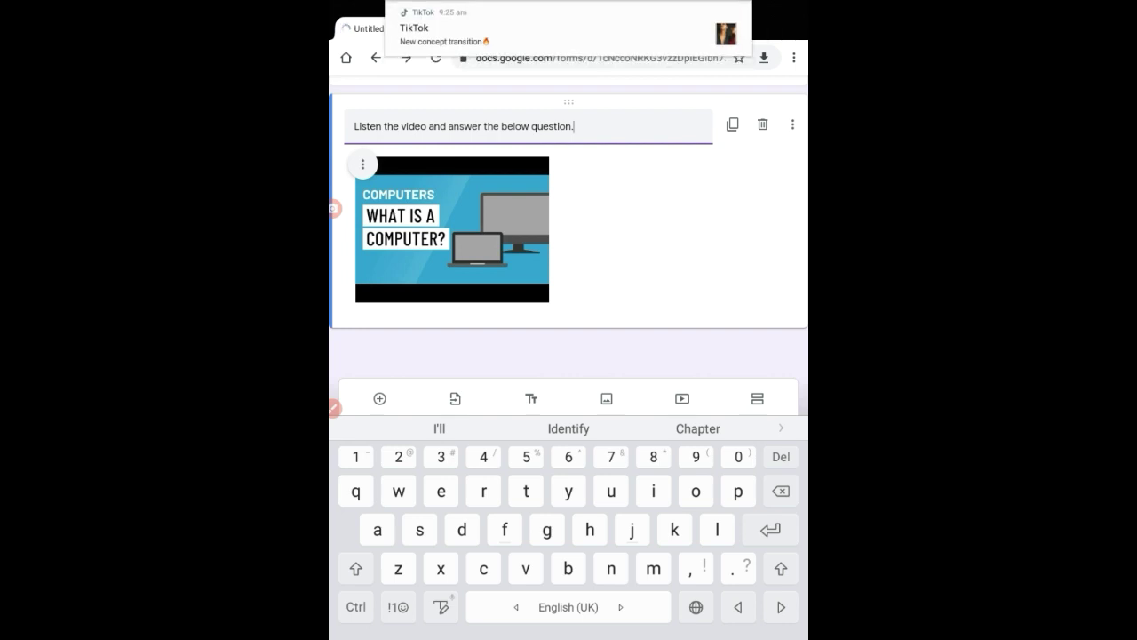
key("Escape")
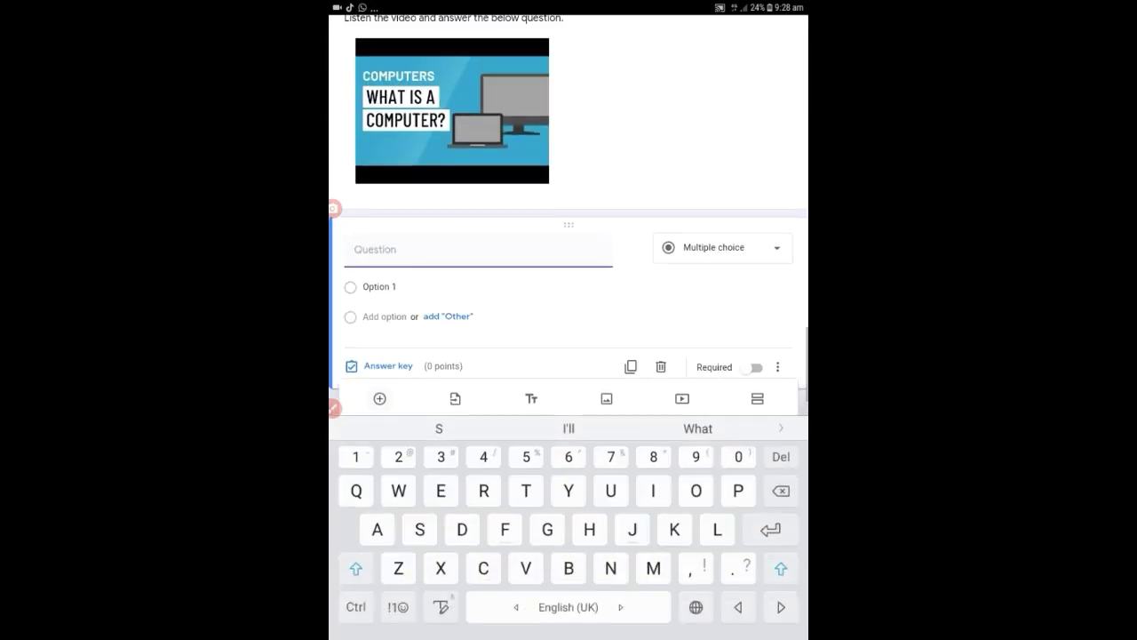
Step: Title question 4 '4.Listen the video and identify the main word in this video.'
type("4")
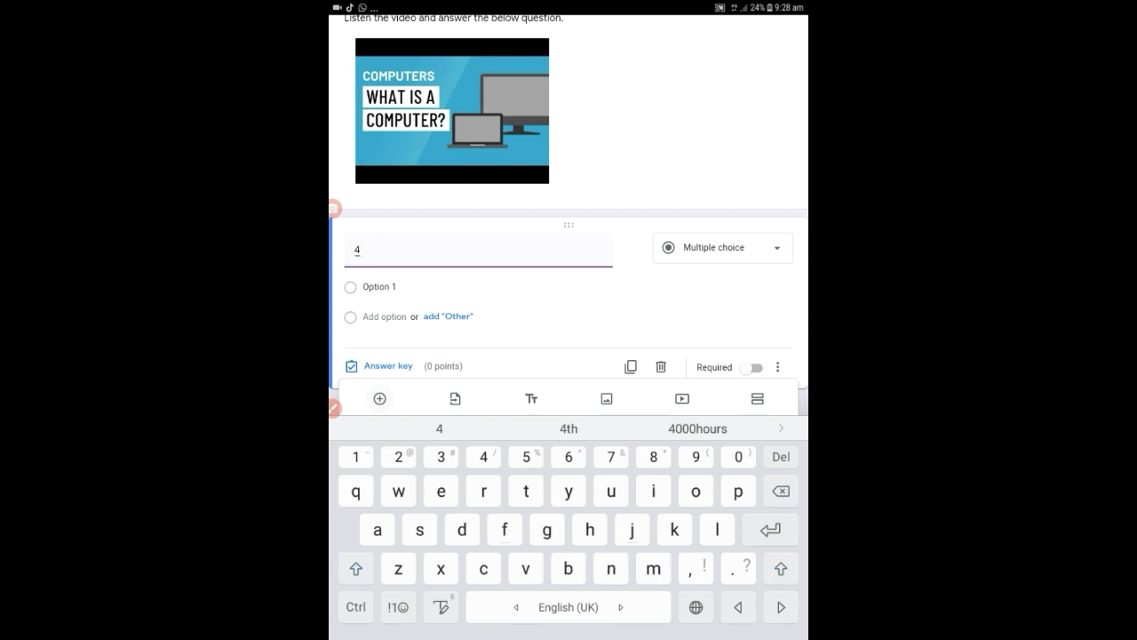
type(".")
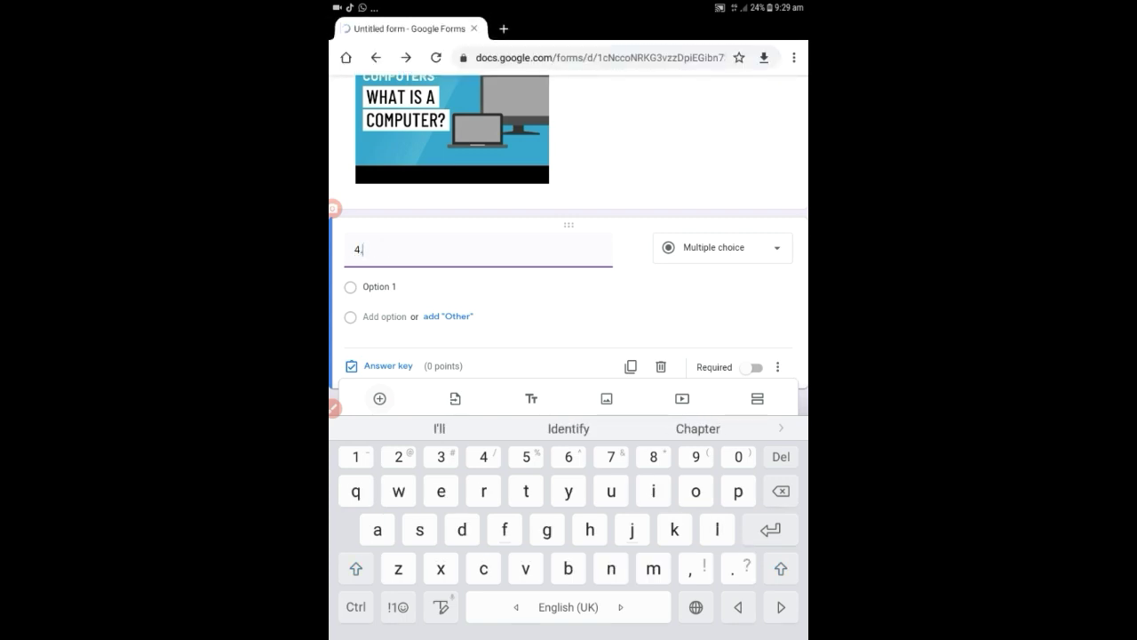
type("List")
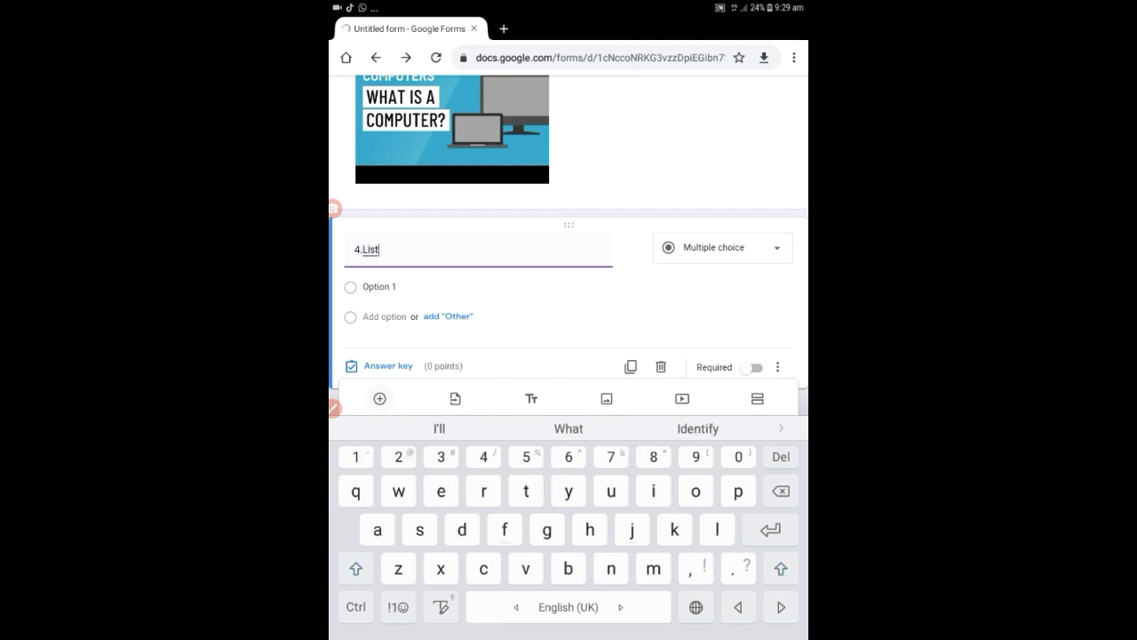
type("en the ")
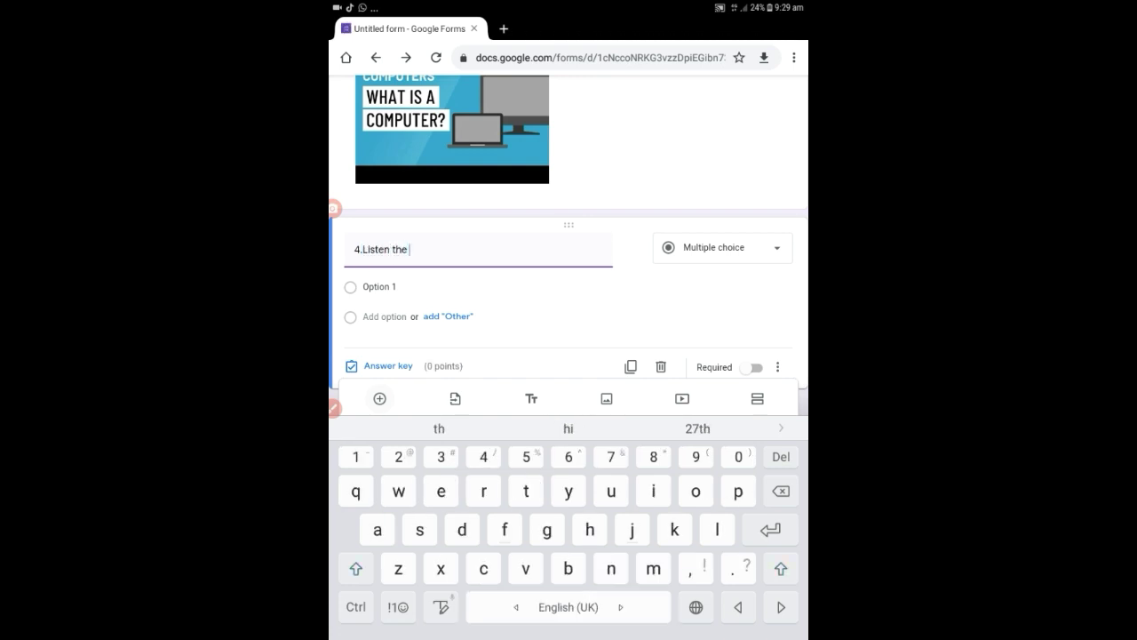
type("video ")
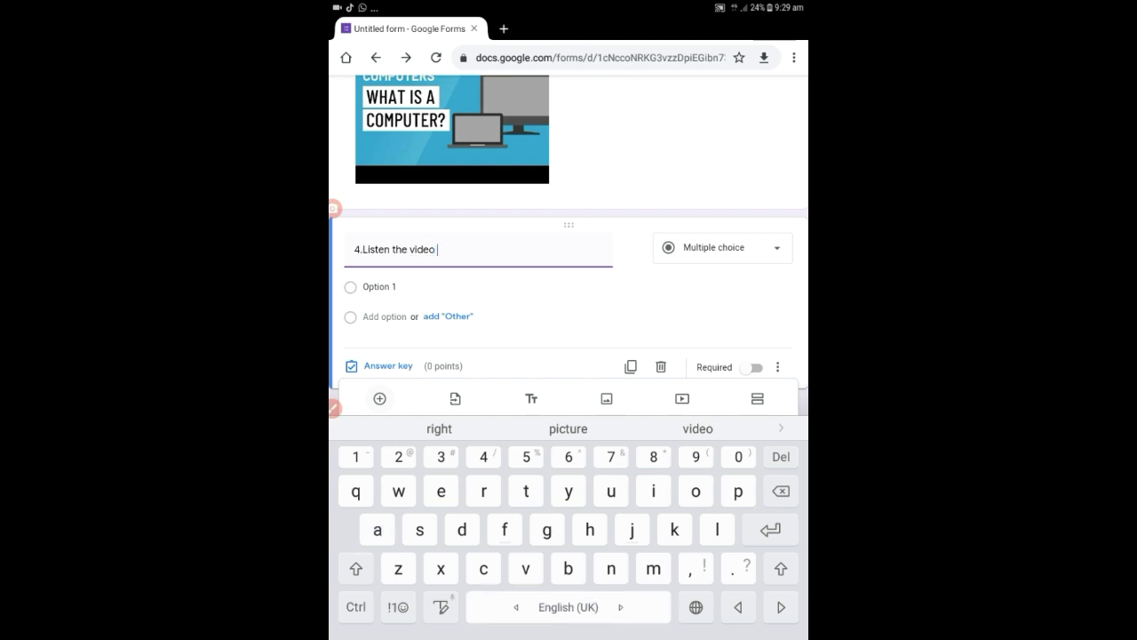
type("and ide")
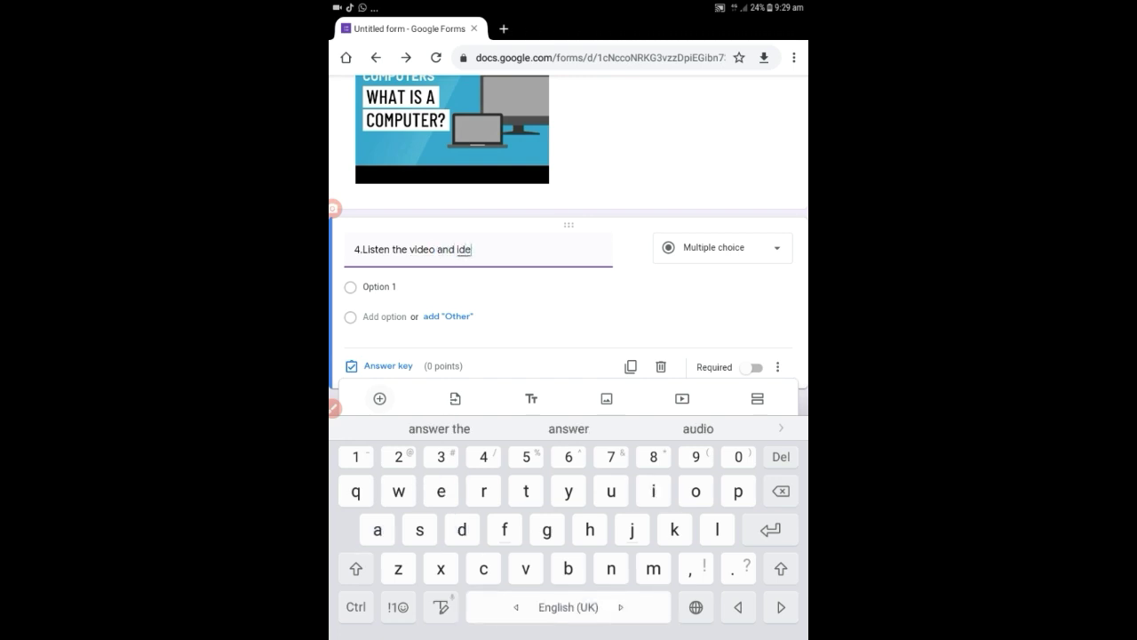
type("ntify t")
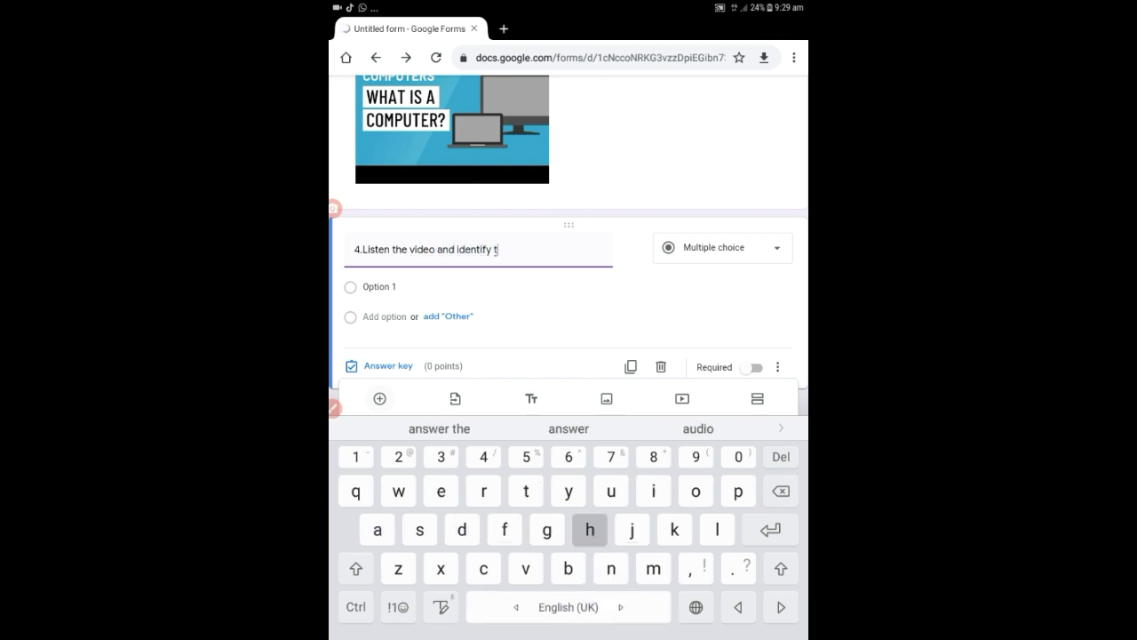
type("he mai")
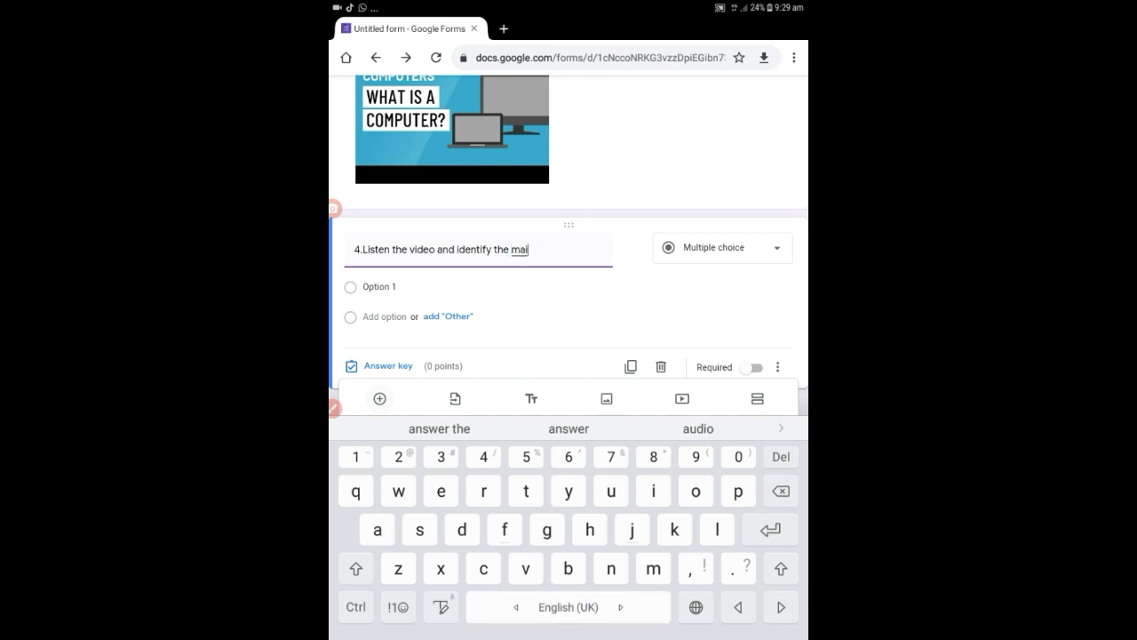
type("n ")
type("wo")
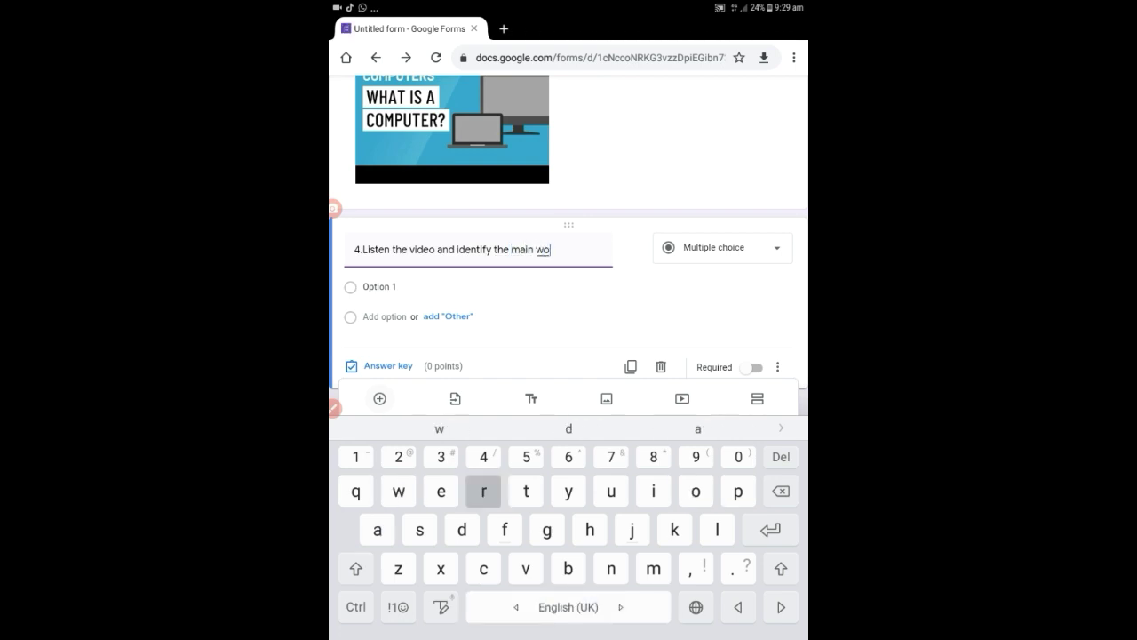
type("rd ")
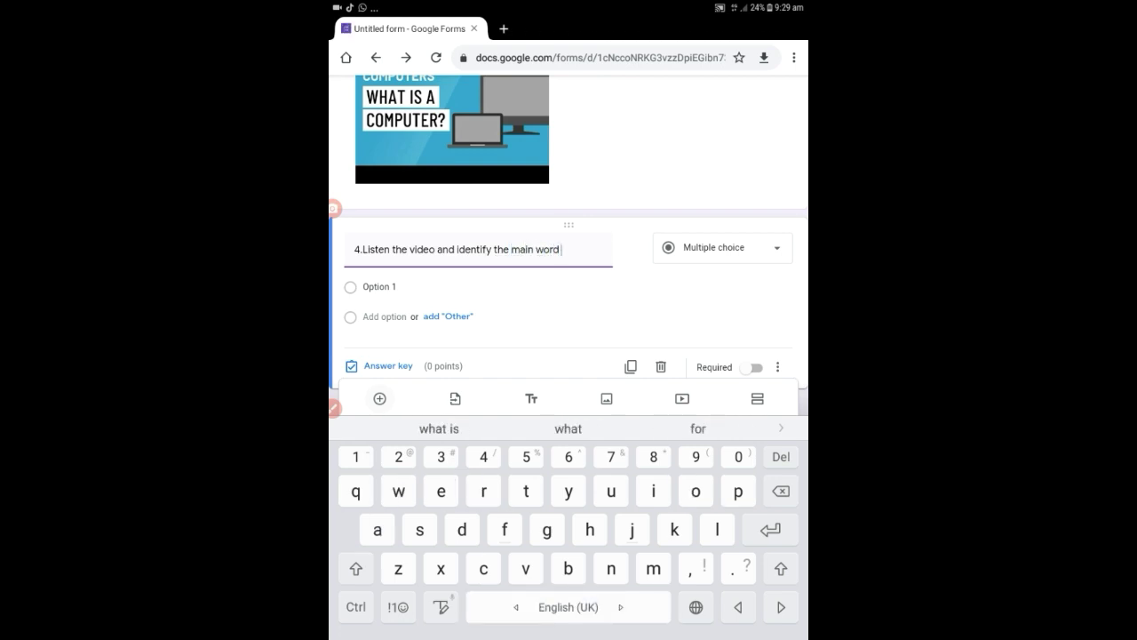
type("in ")
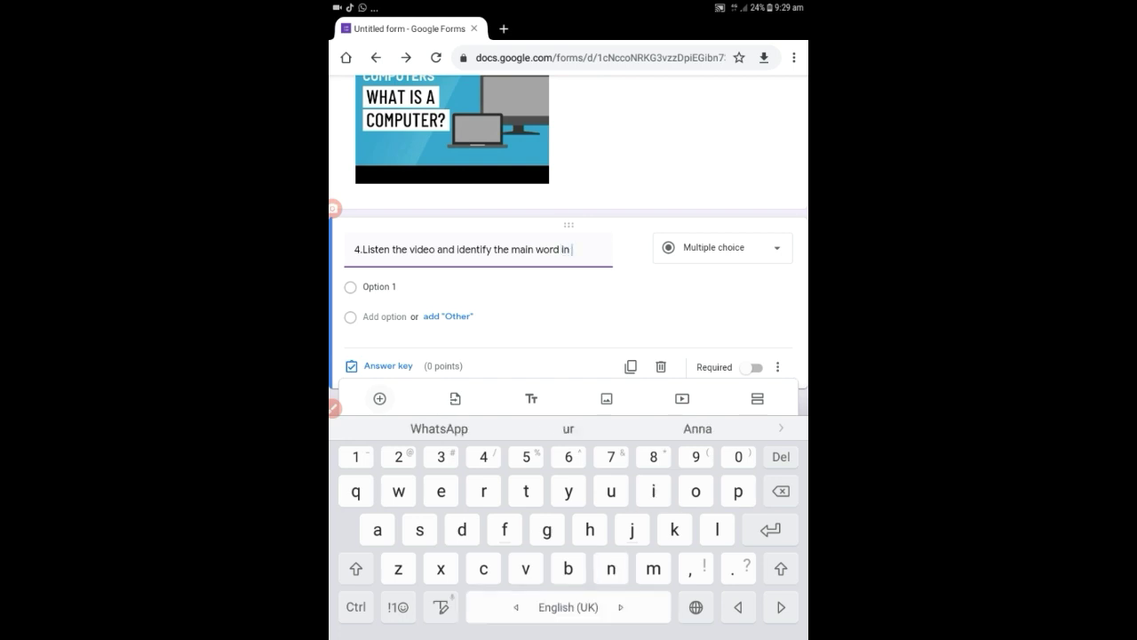
type("thi")
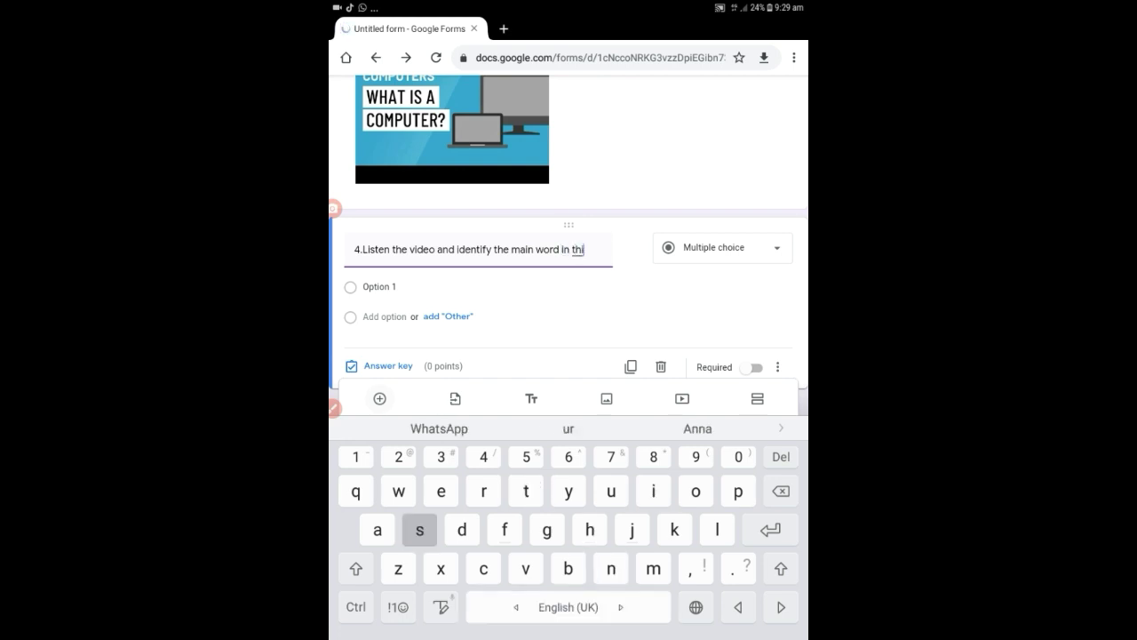
type("s video")
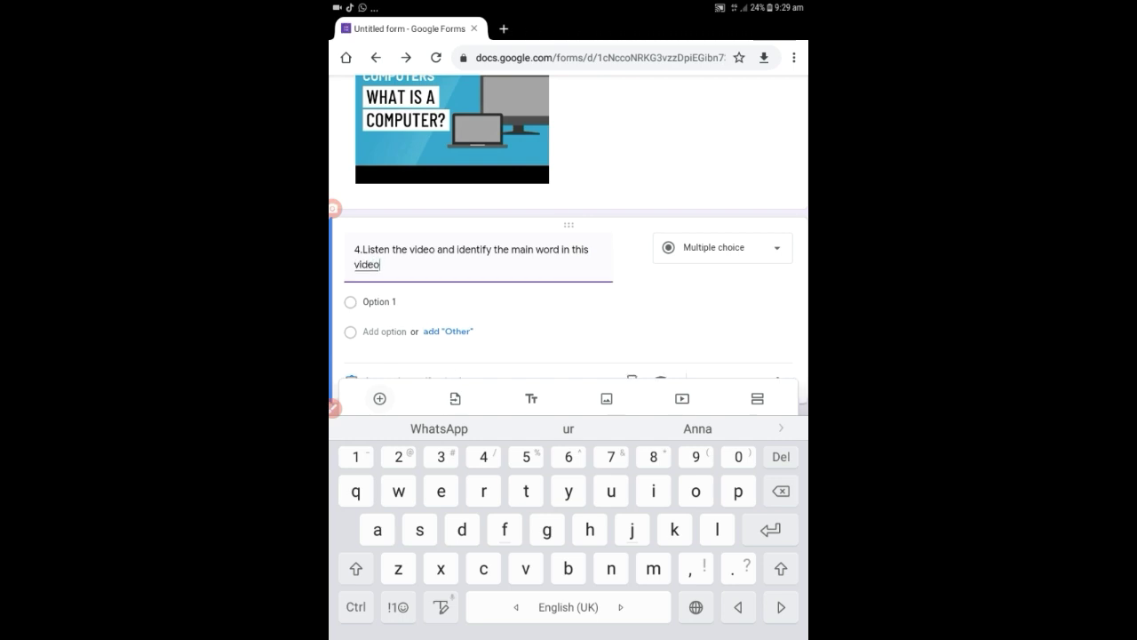
type(".")
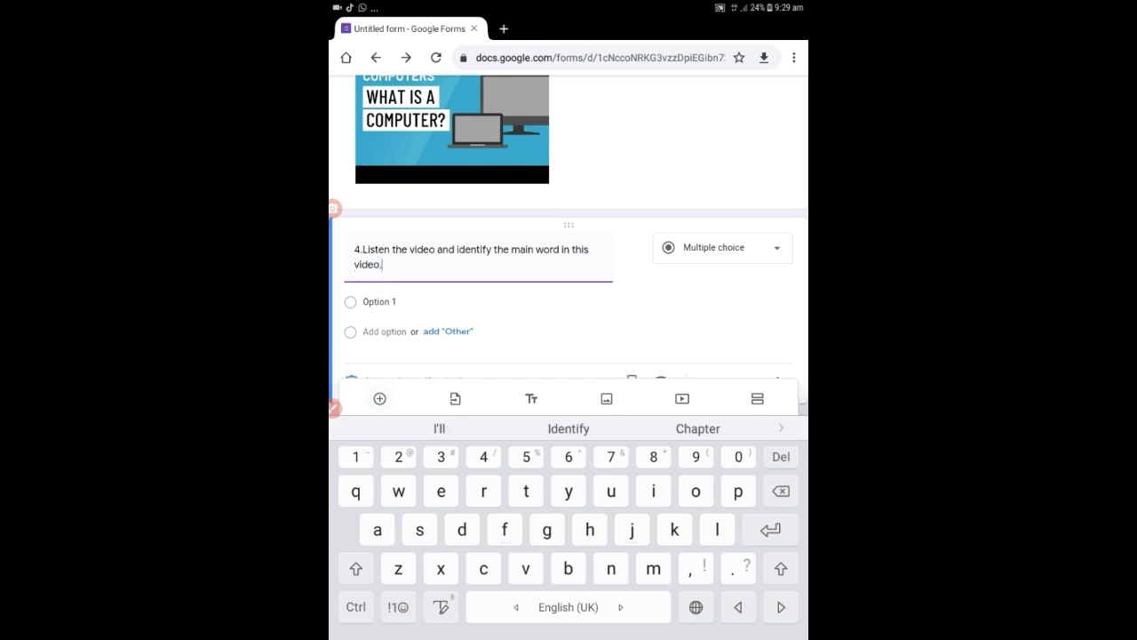
left_click(380, 301)
type("C")
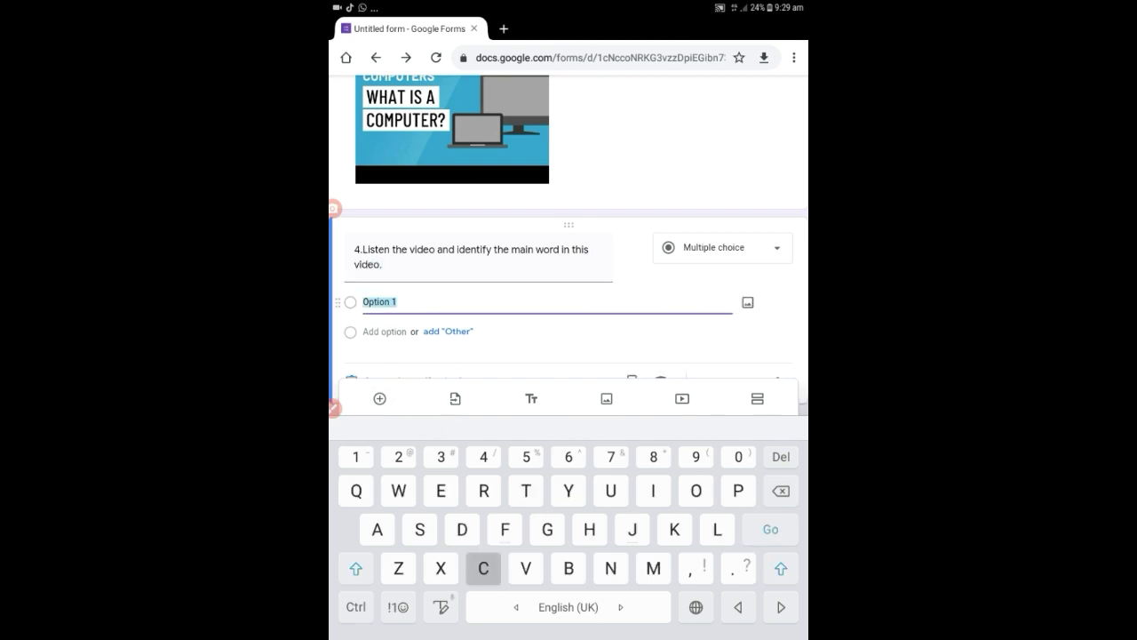
type("omputer")
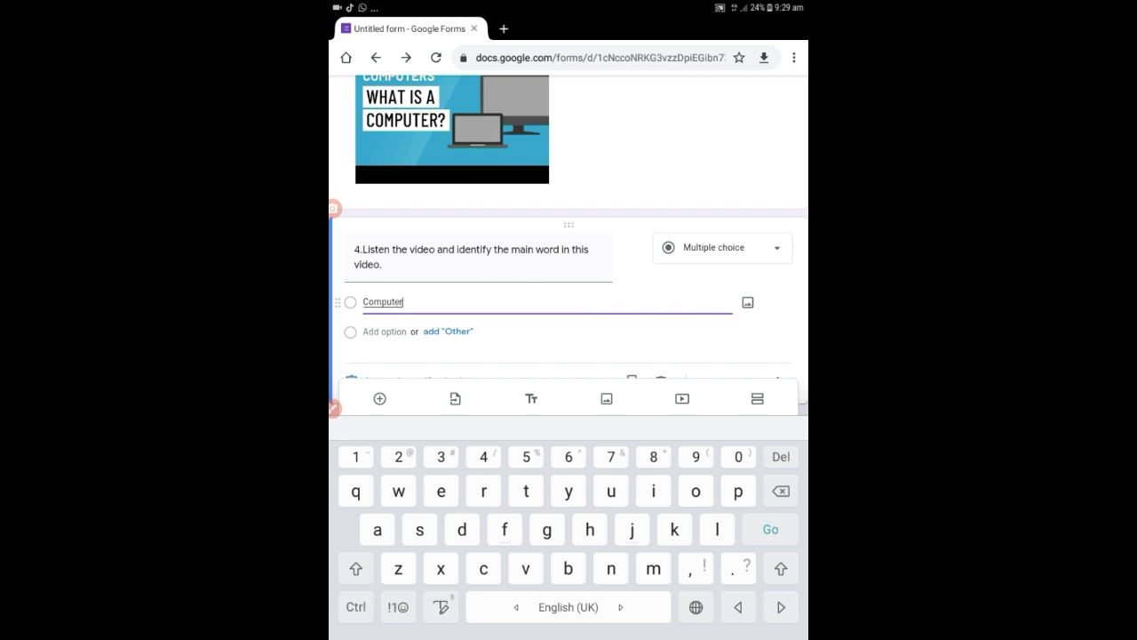
Step: Enter the answer choices Computer, Google, History and Internet
left_click(448, 331)
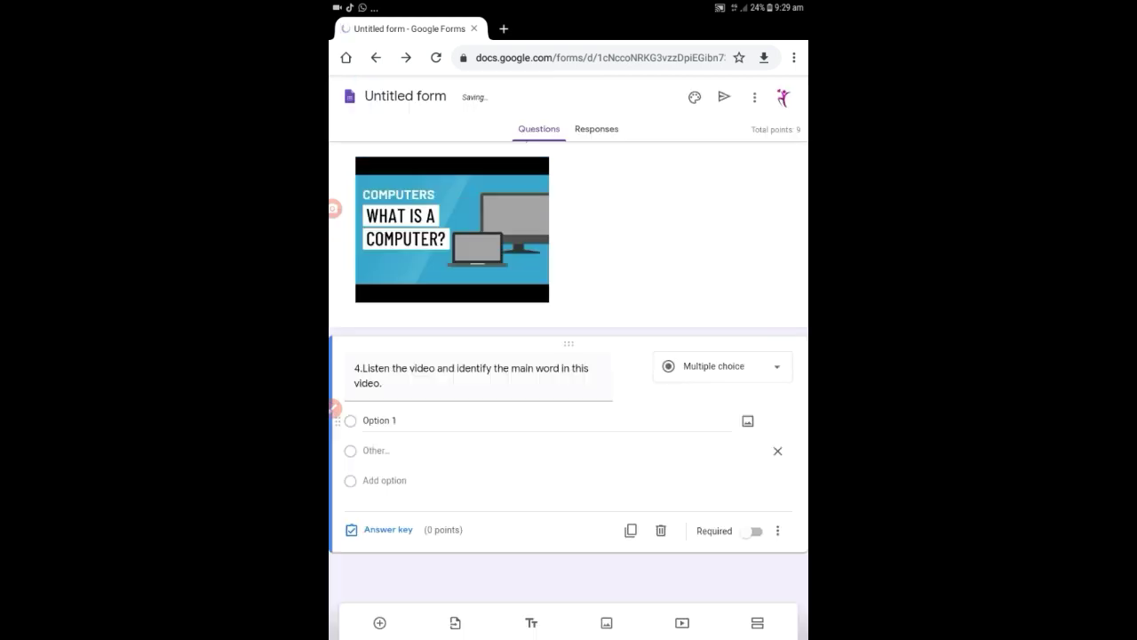
left_click(384, 479)
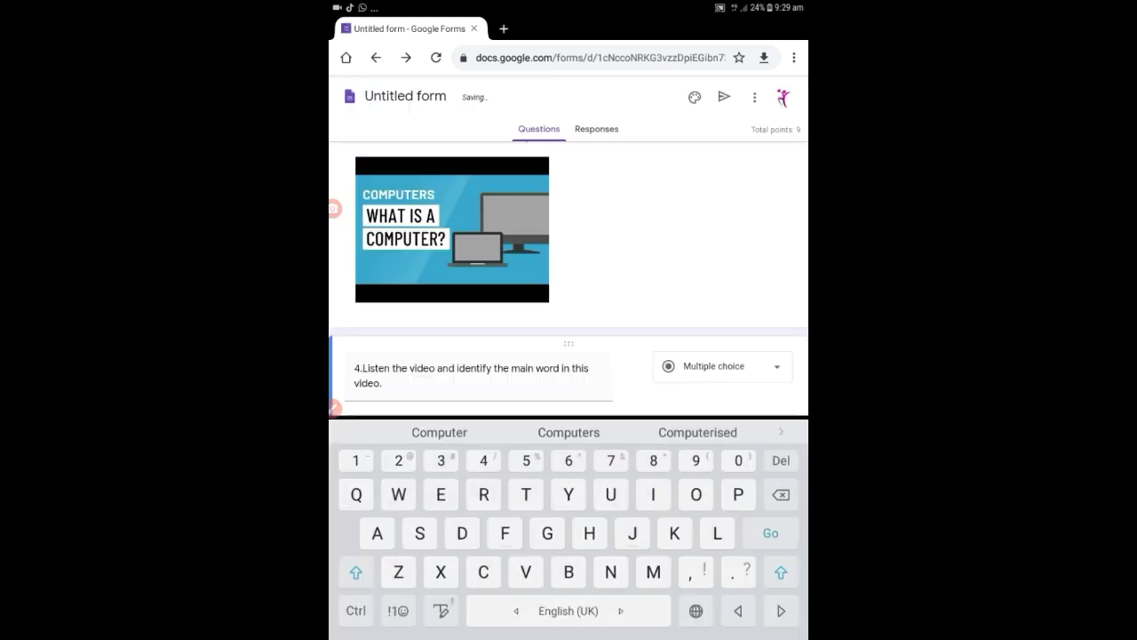
type("Googl")
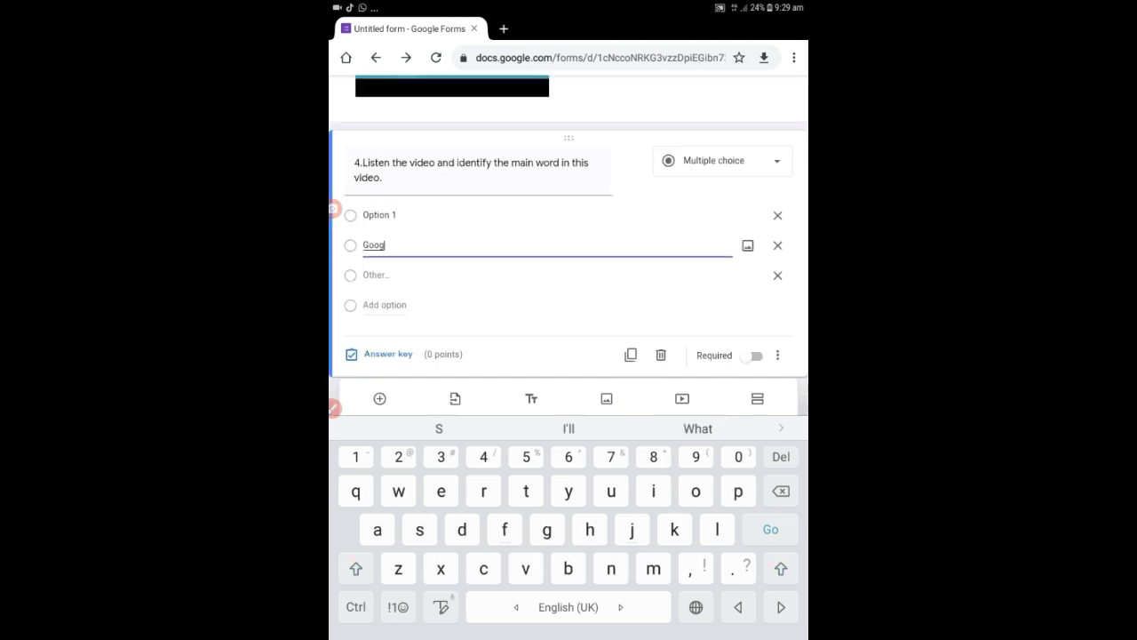
type("e")
key("Return")
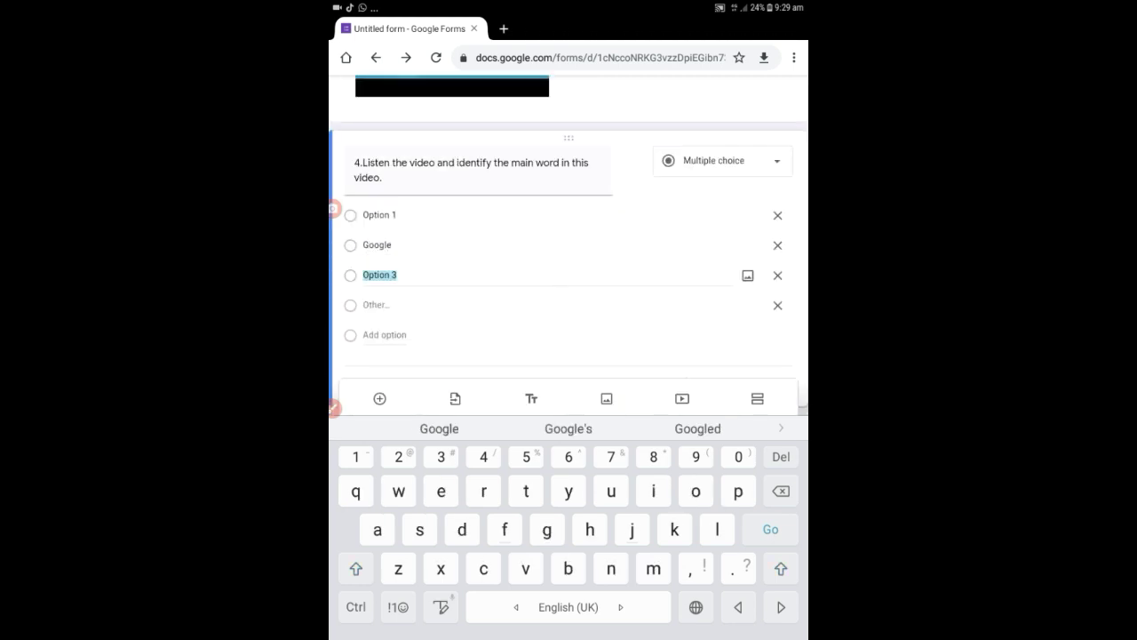
type("Hi")
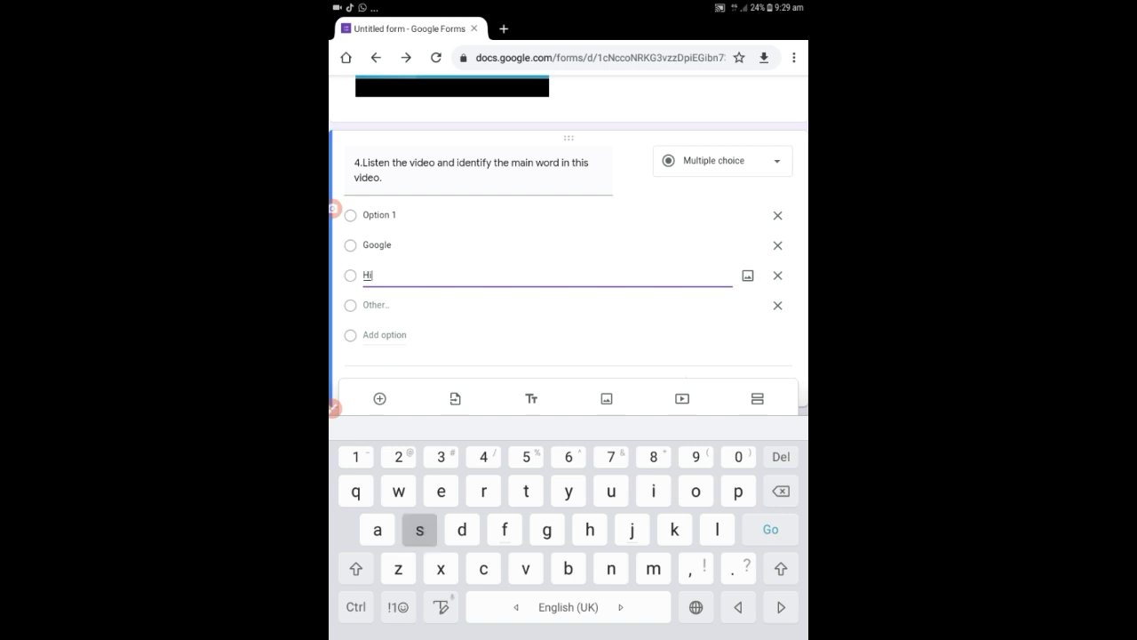
type("story")
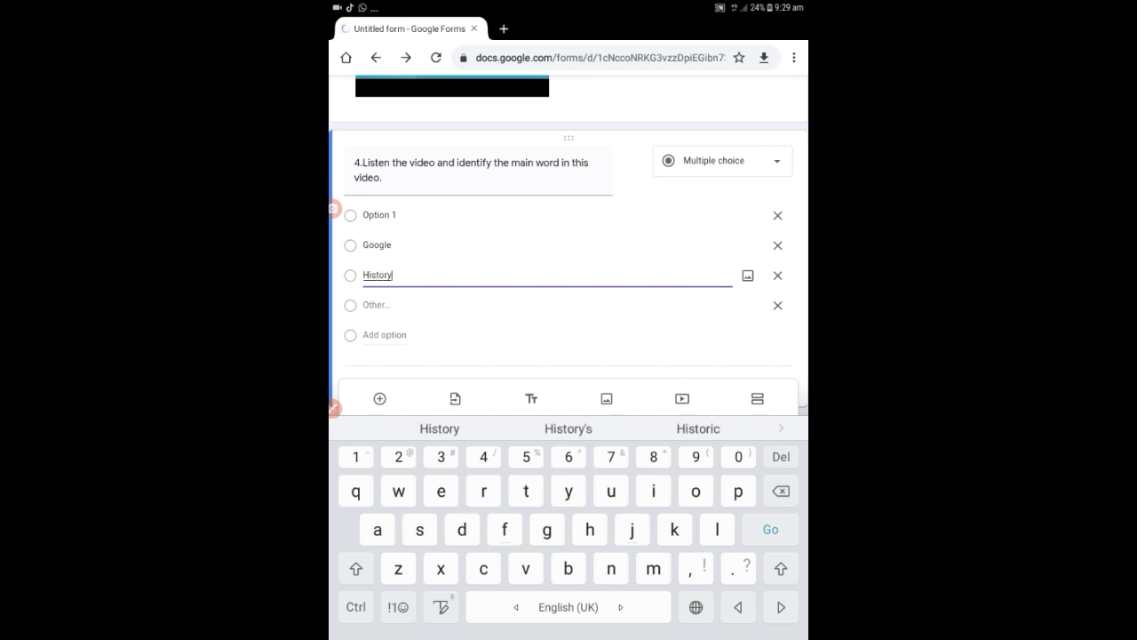
left_click(379, 215)
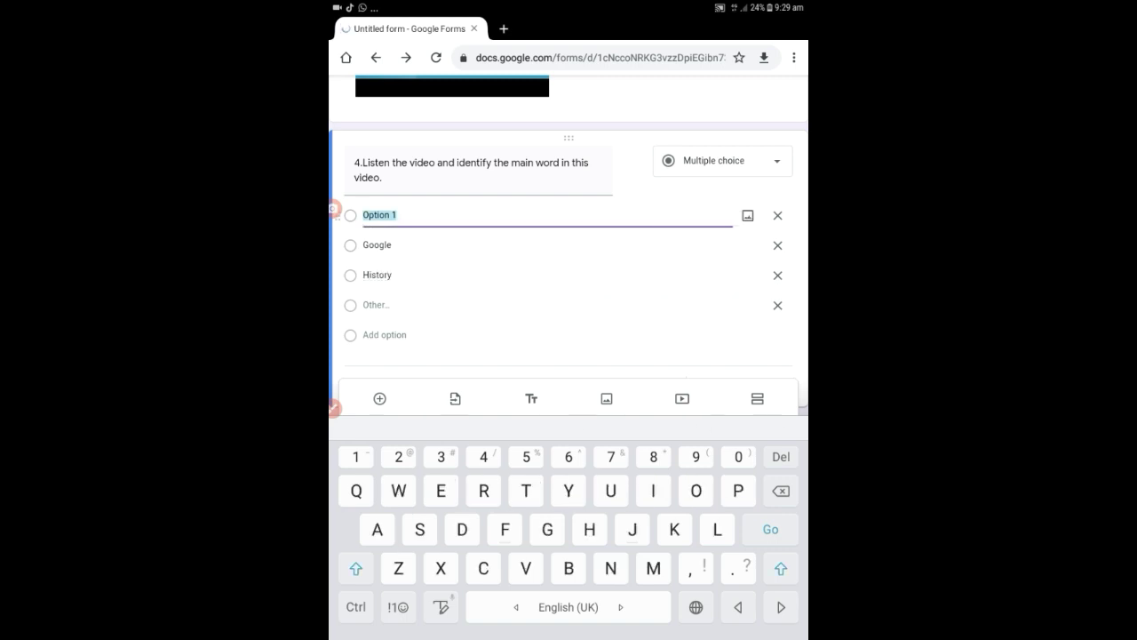
type("Comp")
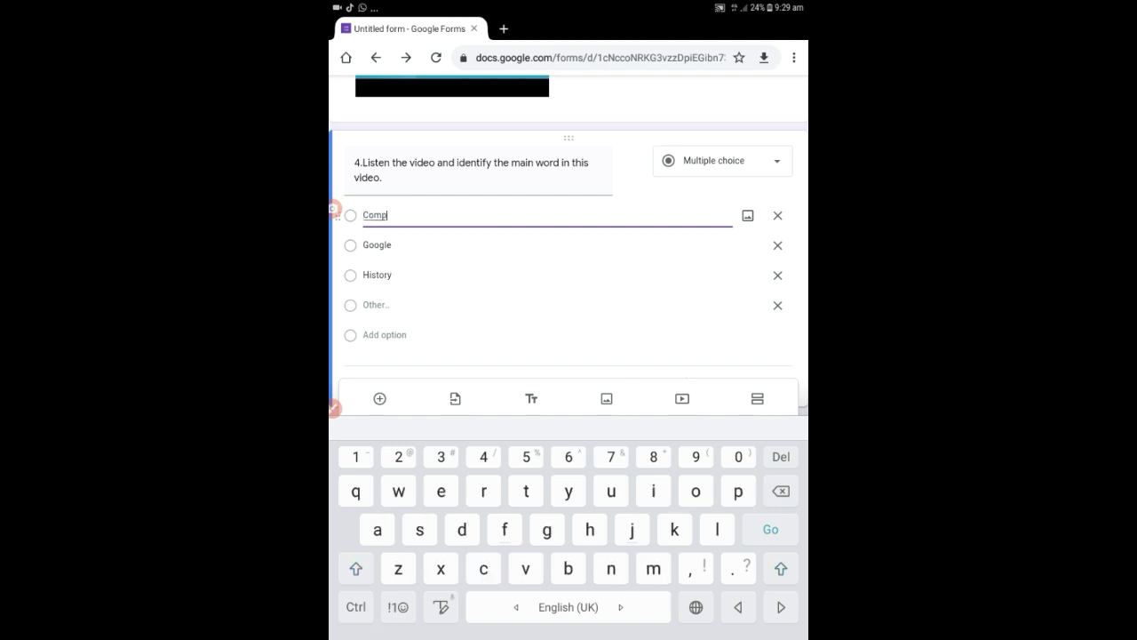
type("uter")
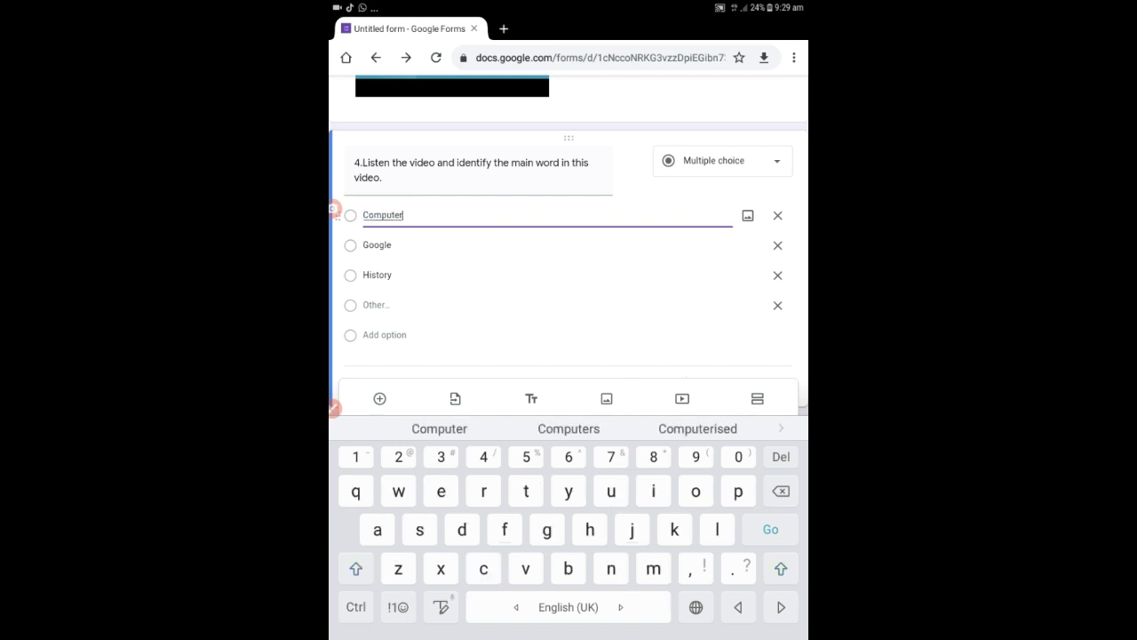
left_click(377, 275)
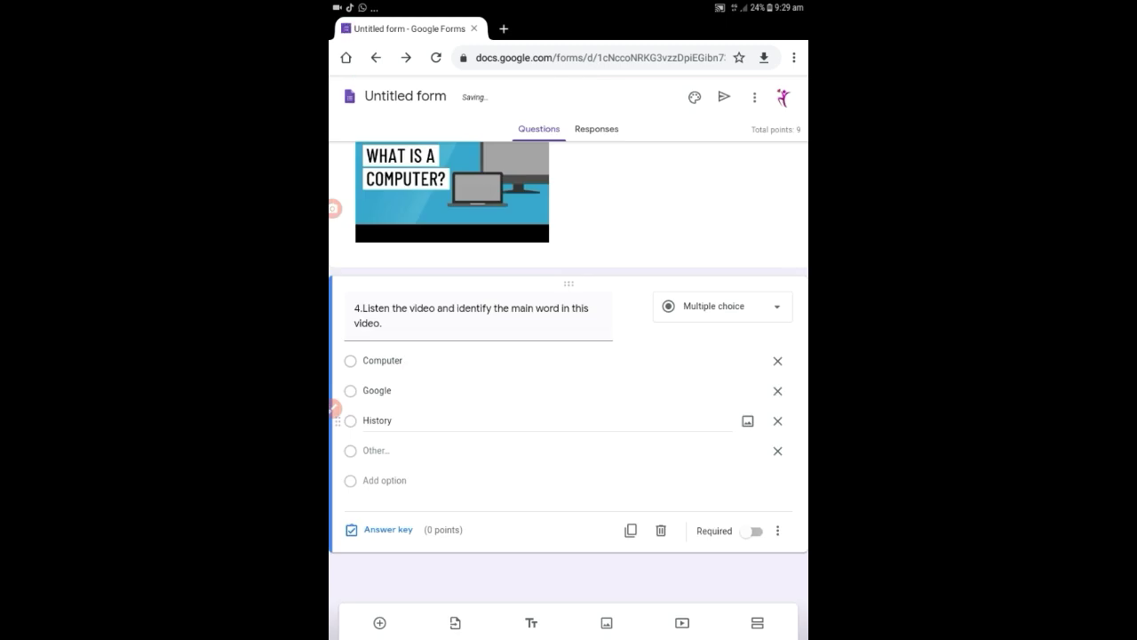
left_click(384, 479)
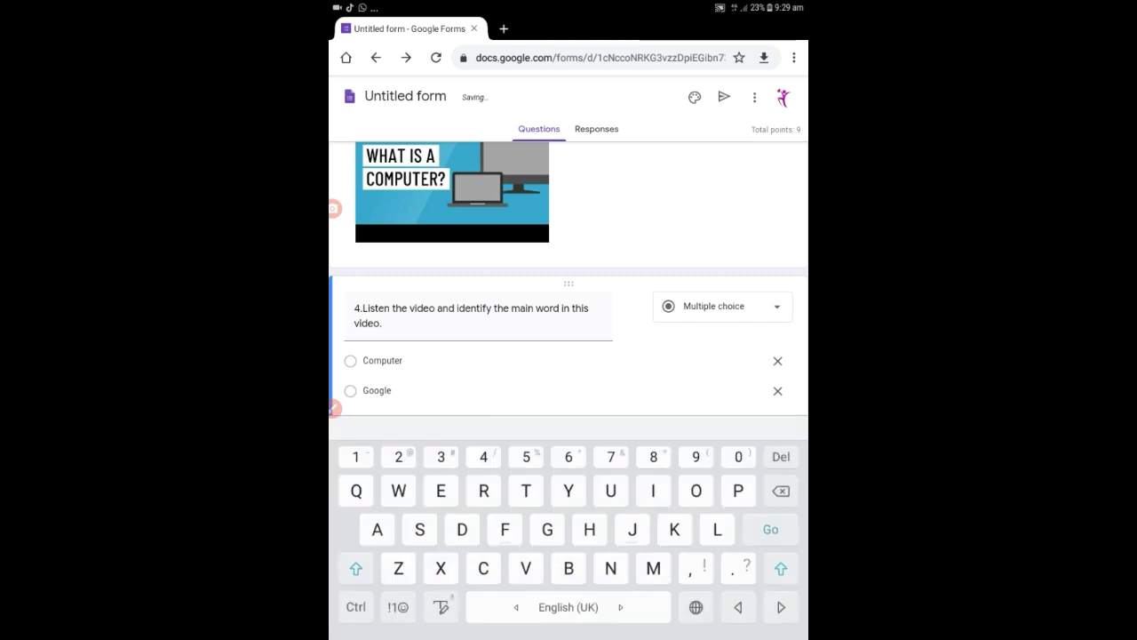
type("I")
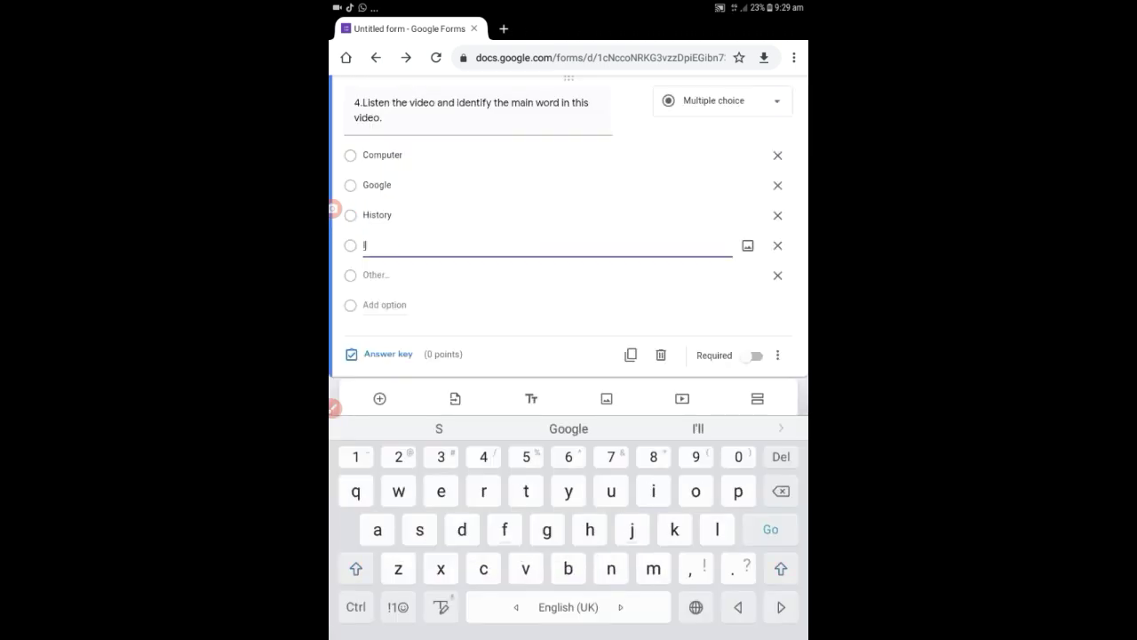
type("nternet")
Step: Mark Computer as question 4's correct answer and make it worth 3 points
left_click(389, 354)
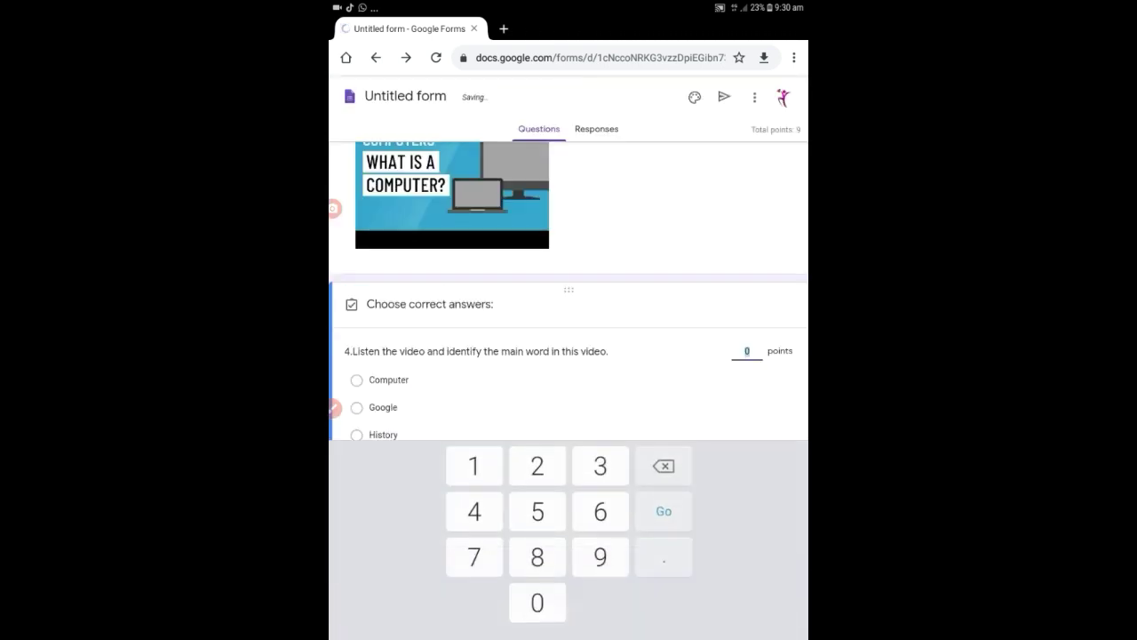
left_click(389, 381)
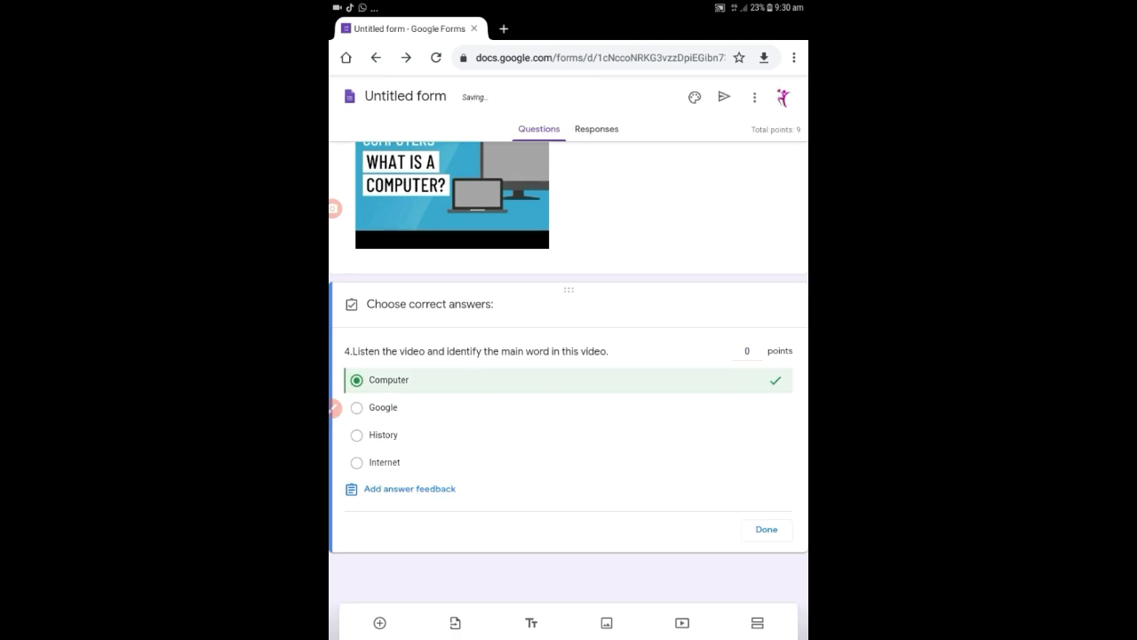
double_click(747, 351)
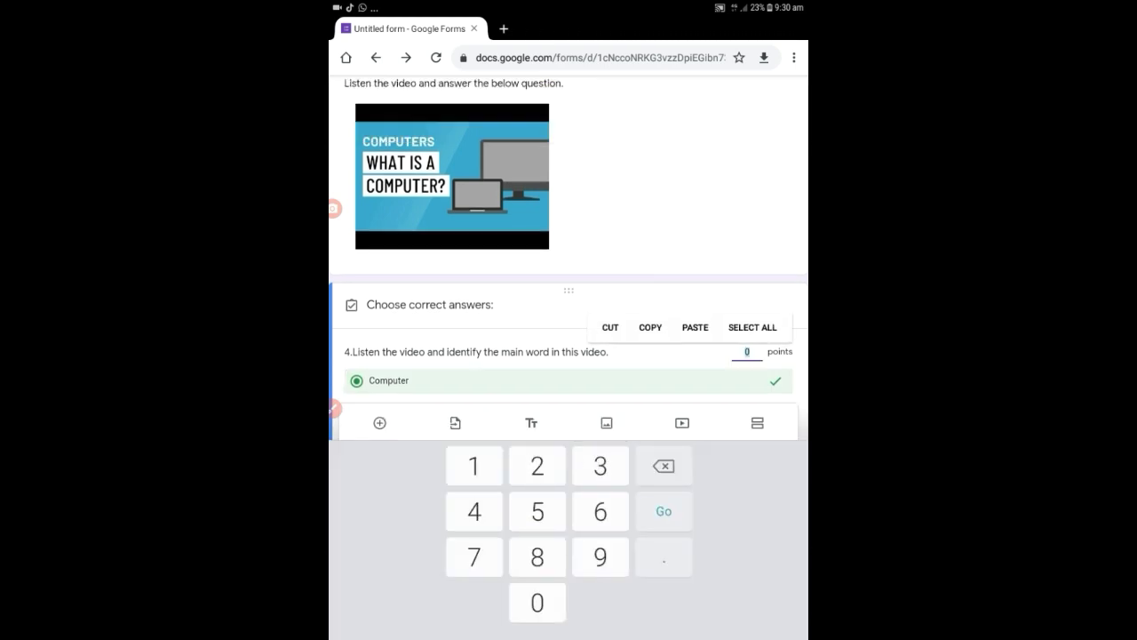
type("3")
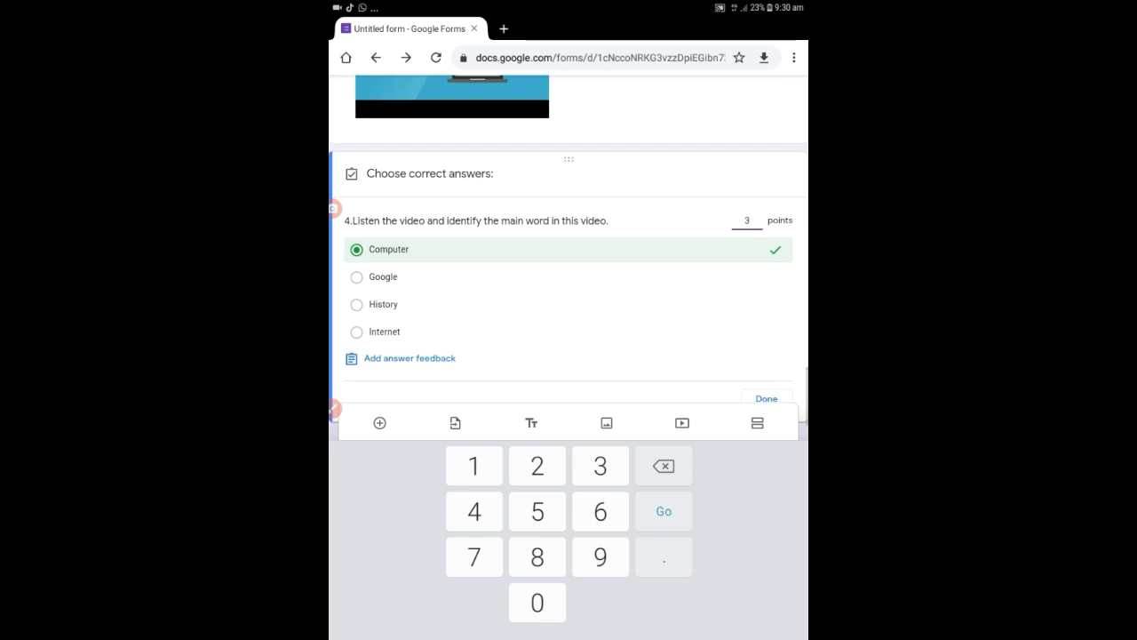
key("Return")
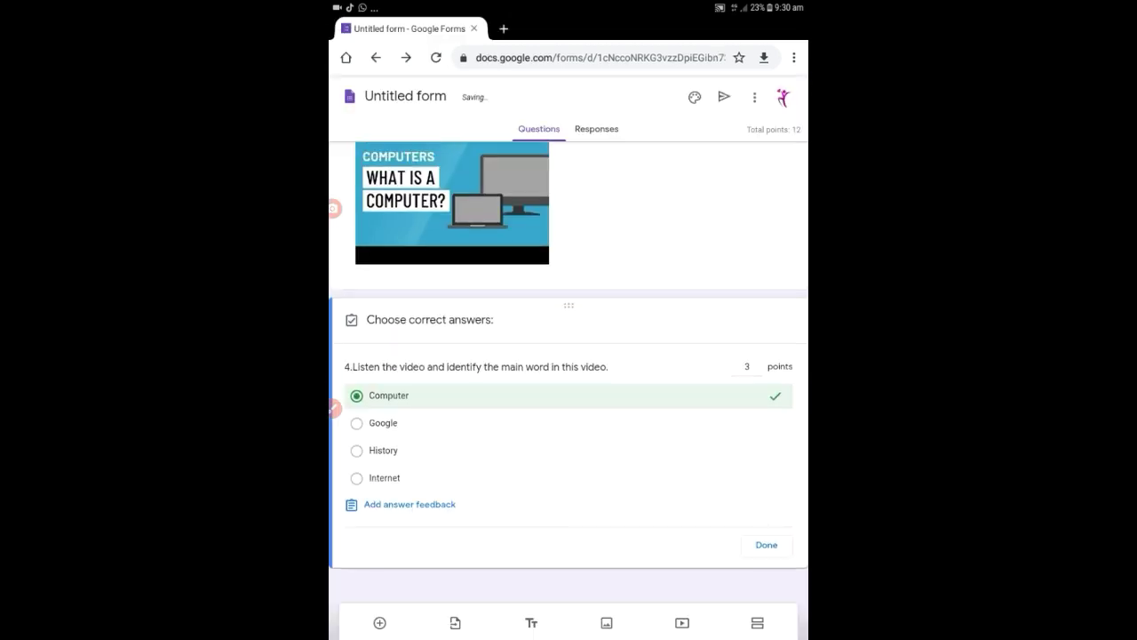
Step: Add a blank question after question 4, then delete it again so question 4 stays last
left_click(766, 545)
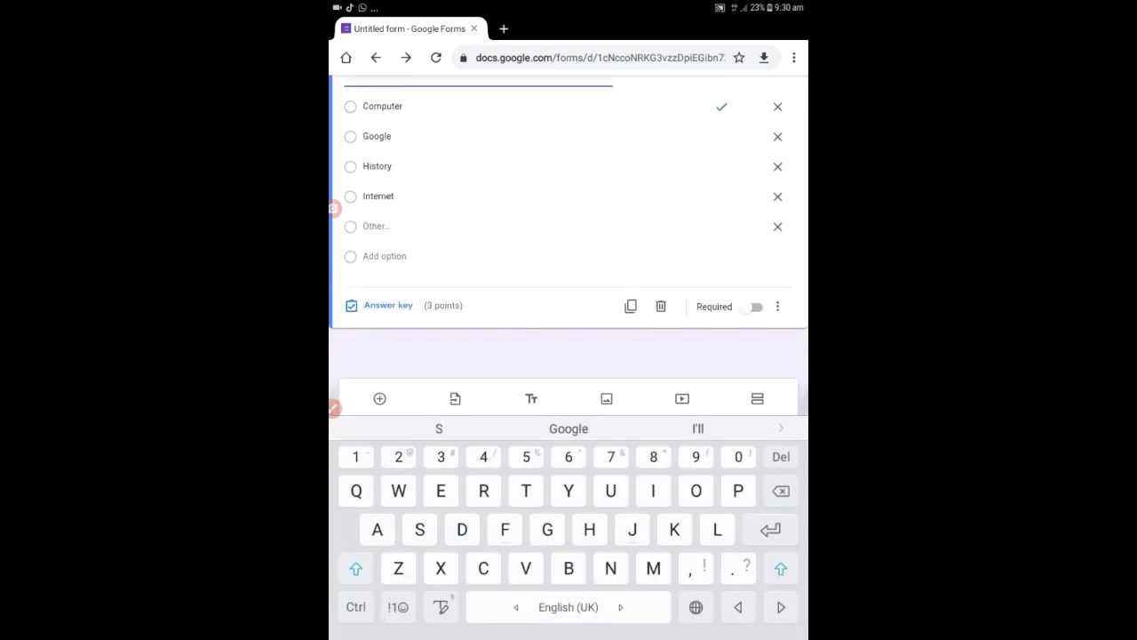
left_click(379, 398)
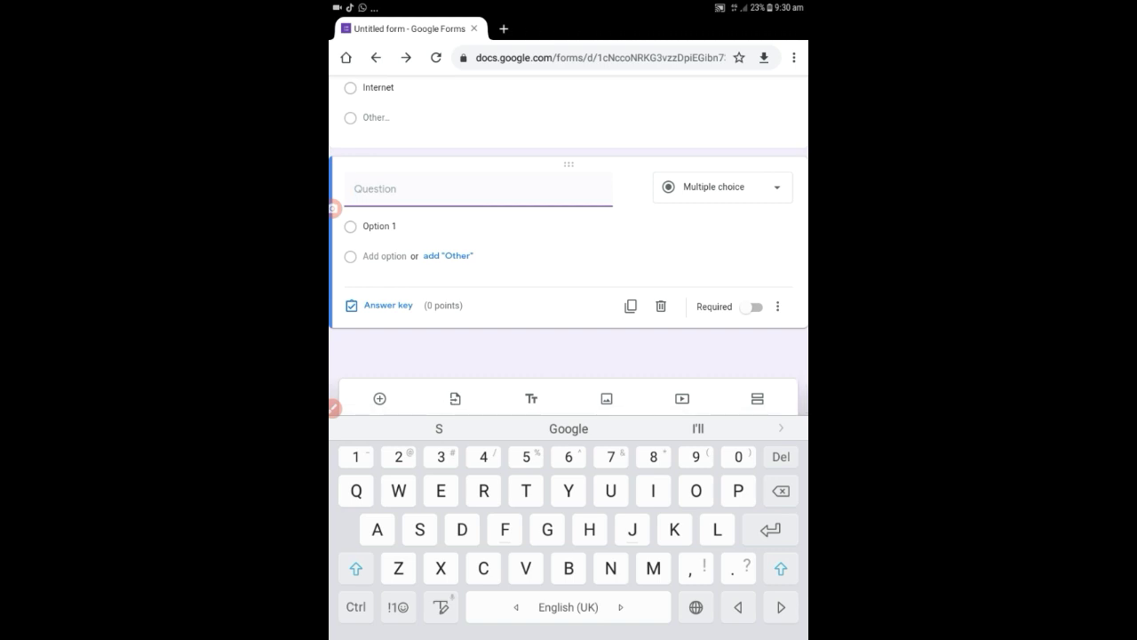
left_click(660, 305)
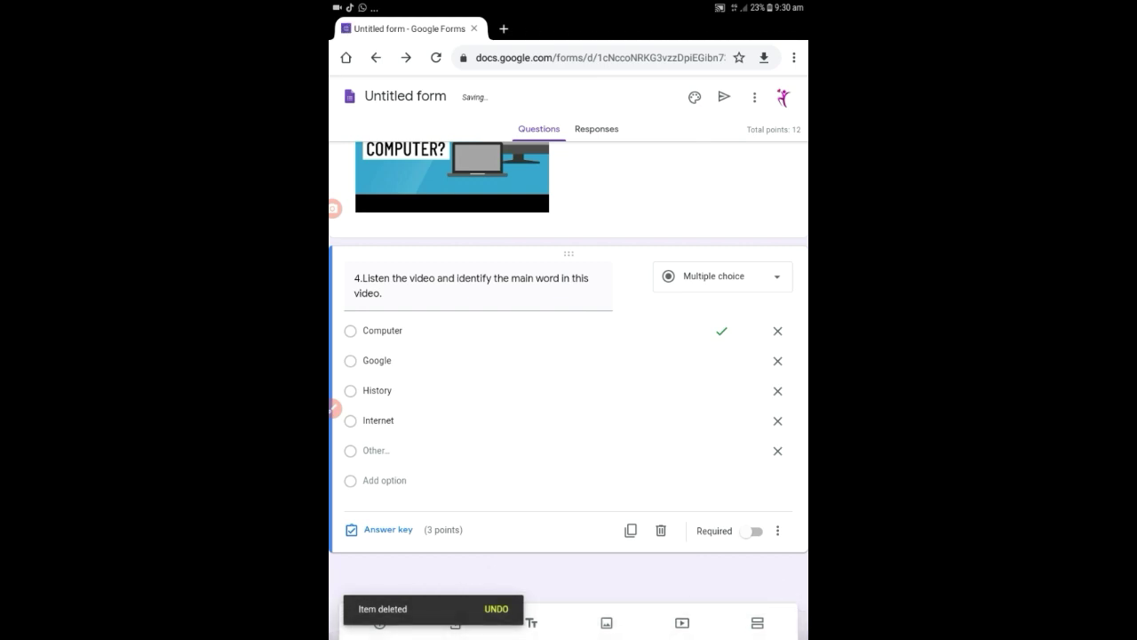
left_click(496, 608)
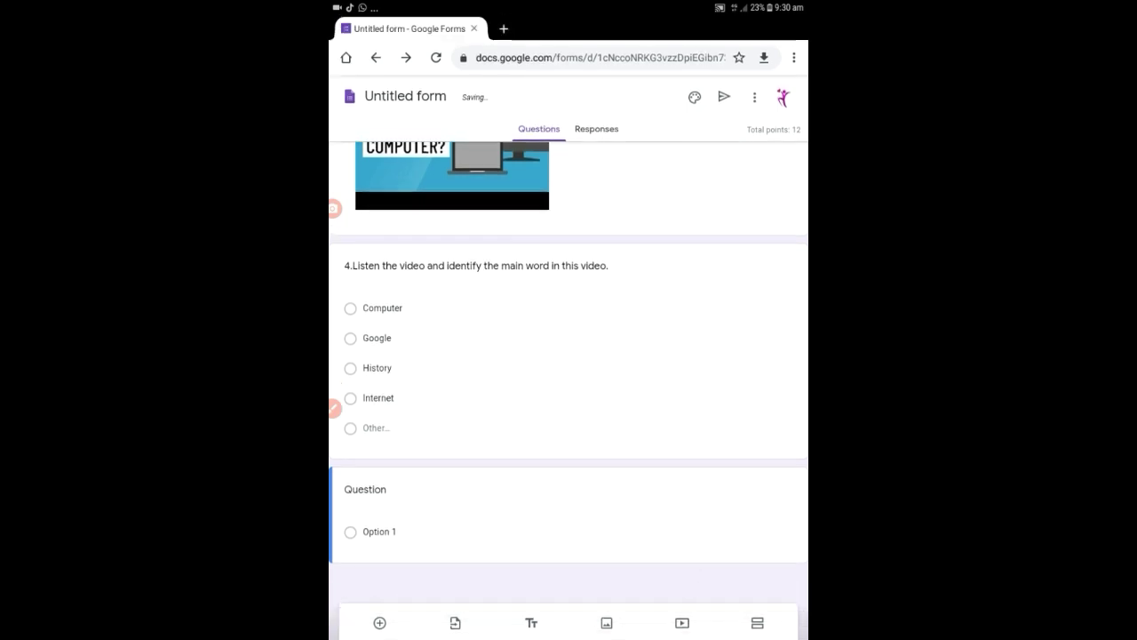
left_click(379, 536)
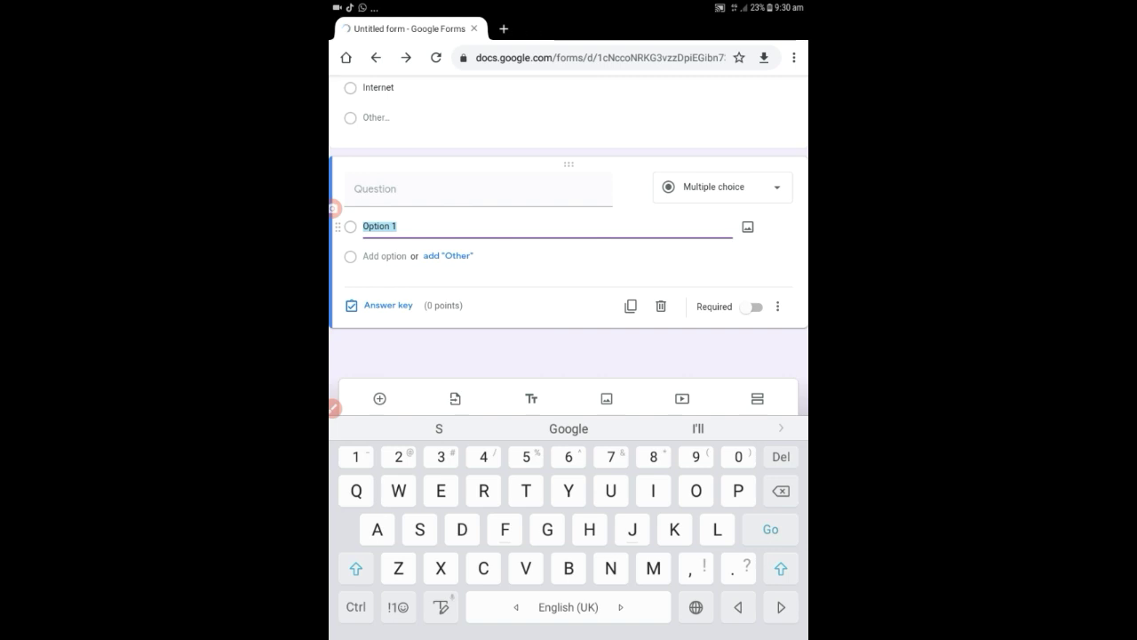
left_click(660, 305)
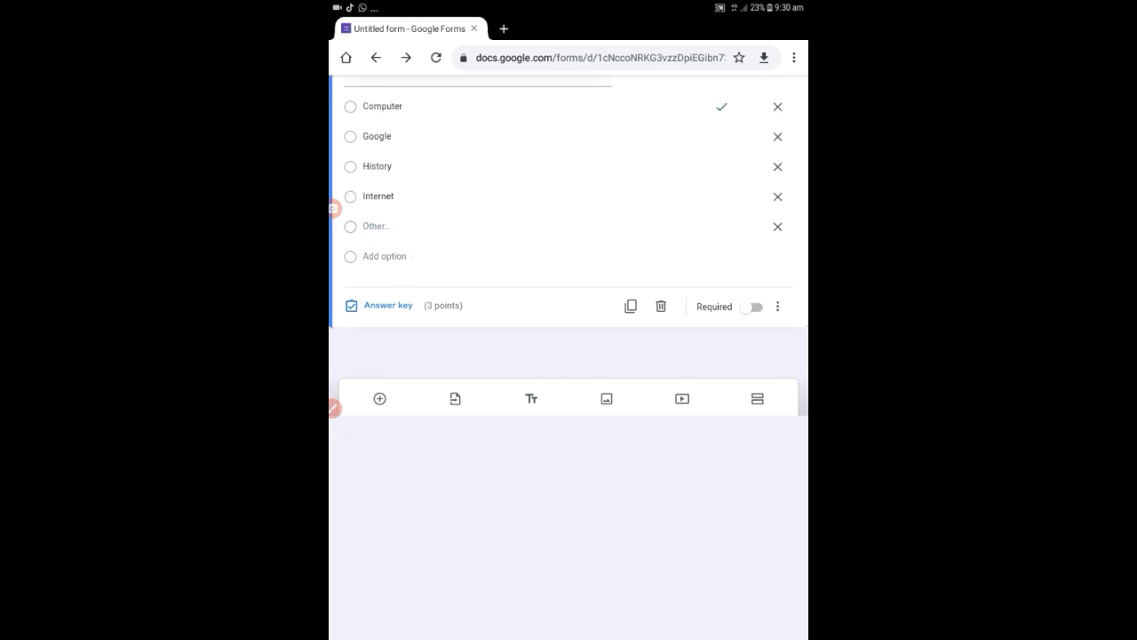
scroll(568, 391, "up", 15)
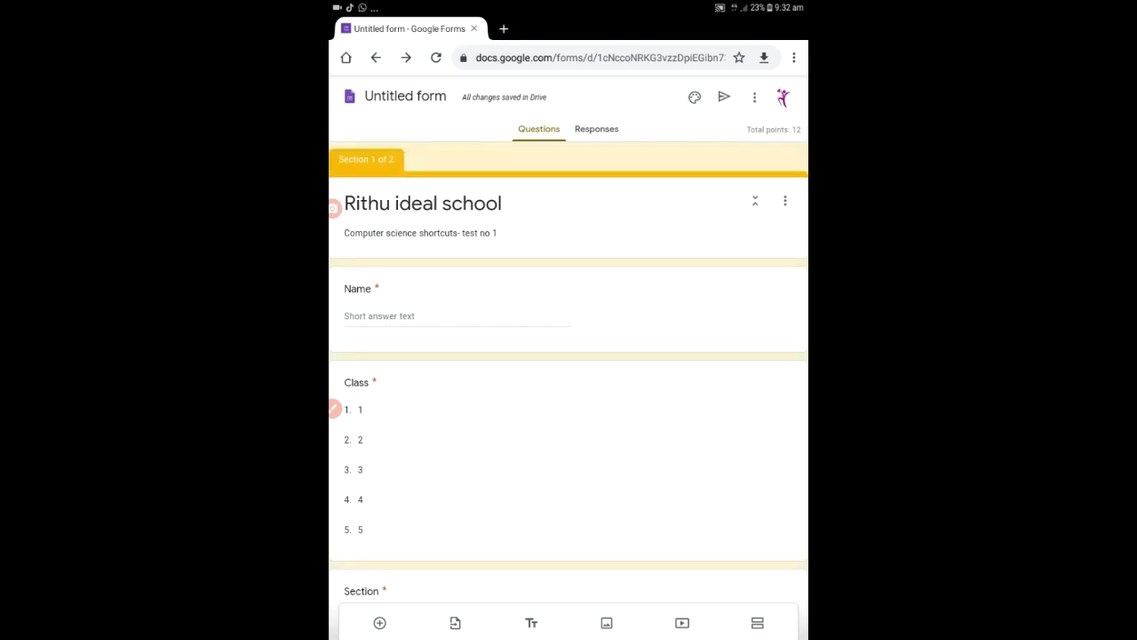
Step: Open Theme options and choose to pick a header image
left_click(695, 96)
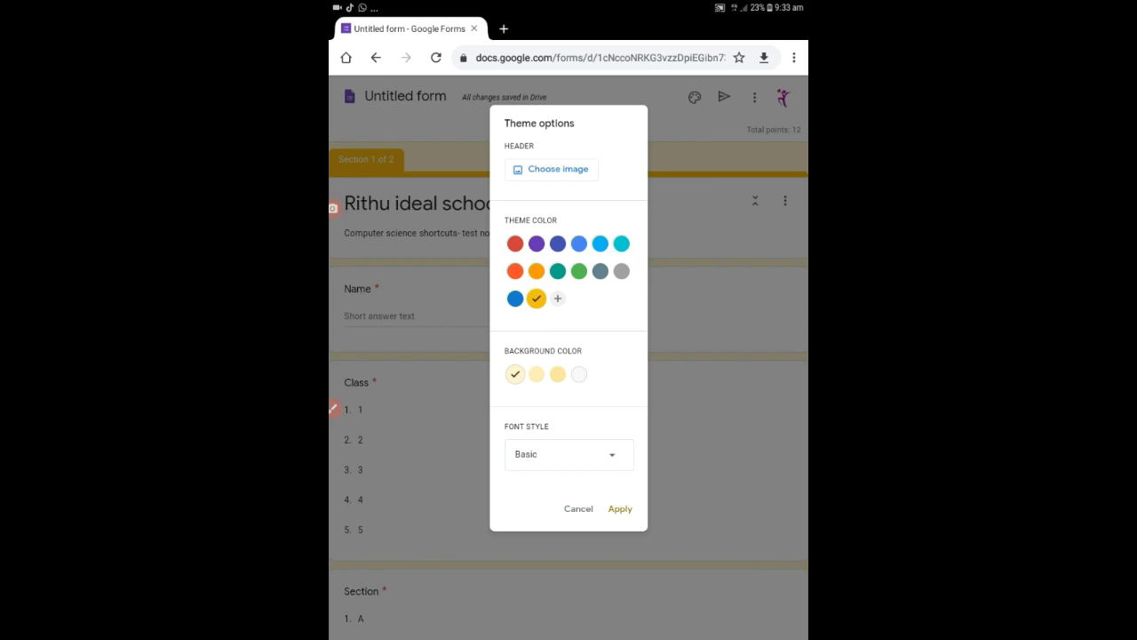
left_click(551, 169)
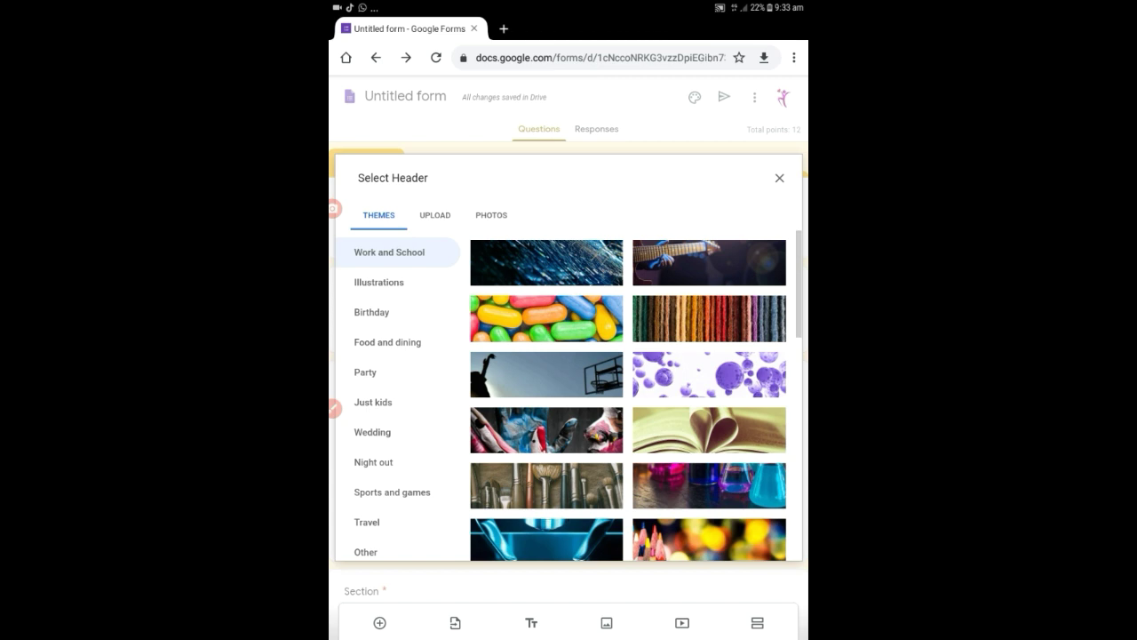
Step: Insert the colourful candy photo from the Themes gallery as the header
left_click(546, 318)
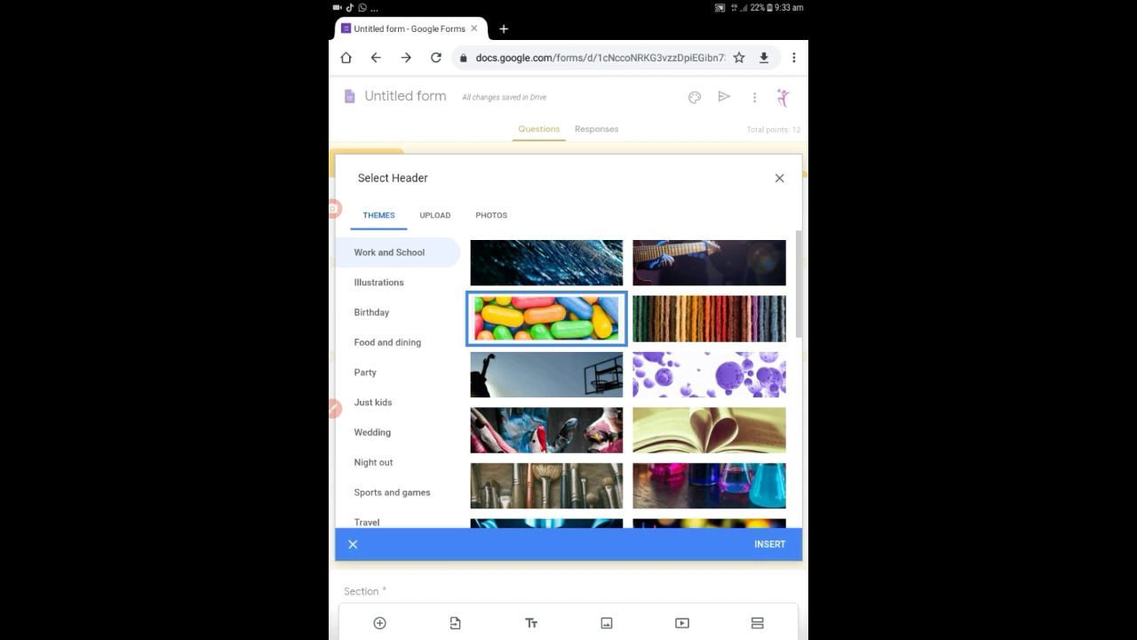
left_click(769, 543)
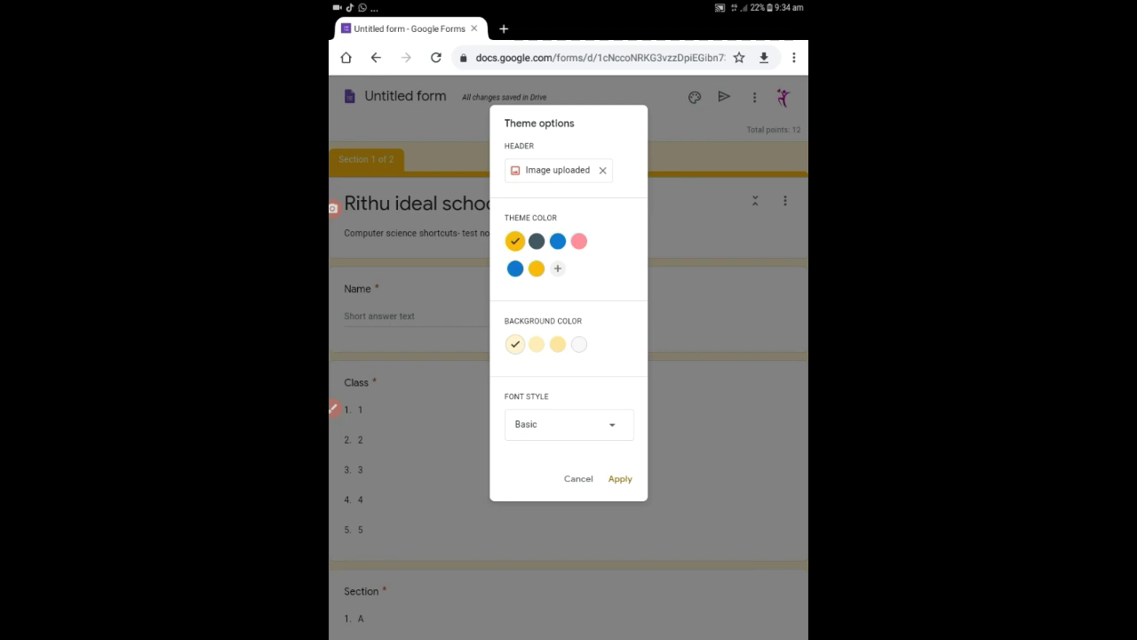
Step: Add a custom green #48ff00 colour, then keep blue #0b78ce as the theme colour
left_click(557, 240)
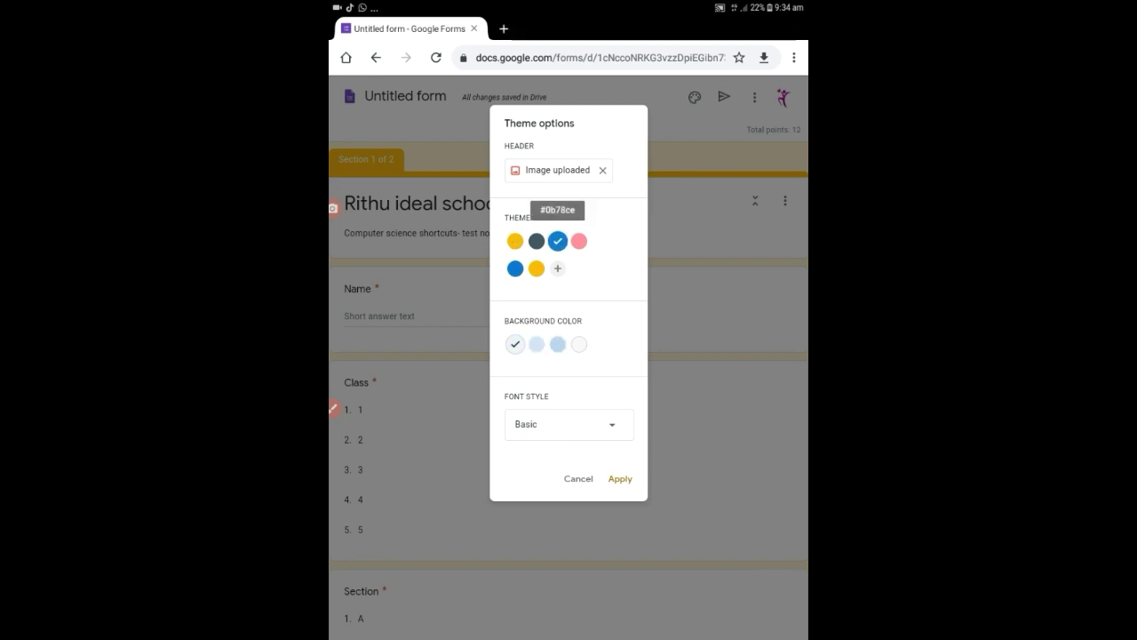
left_click(558, 269)
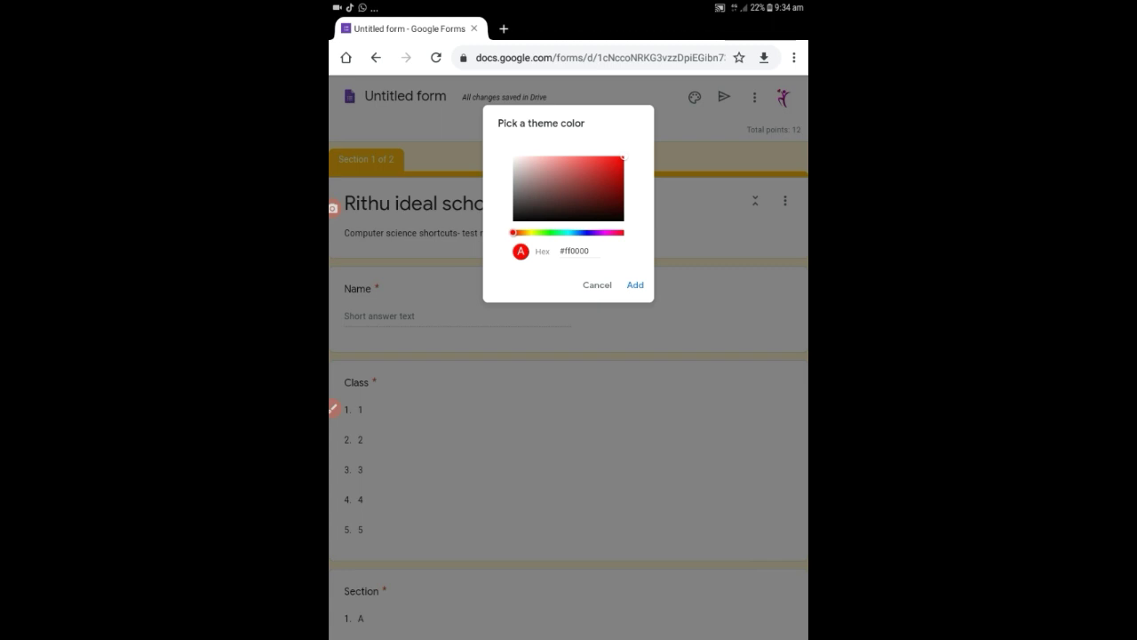
left_click(546, 232)
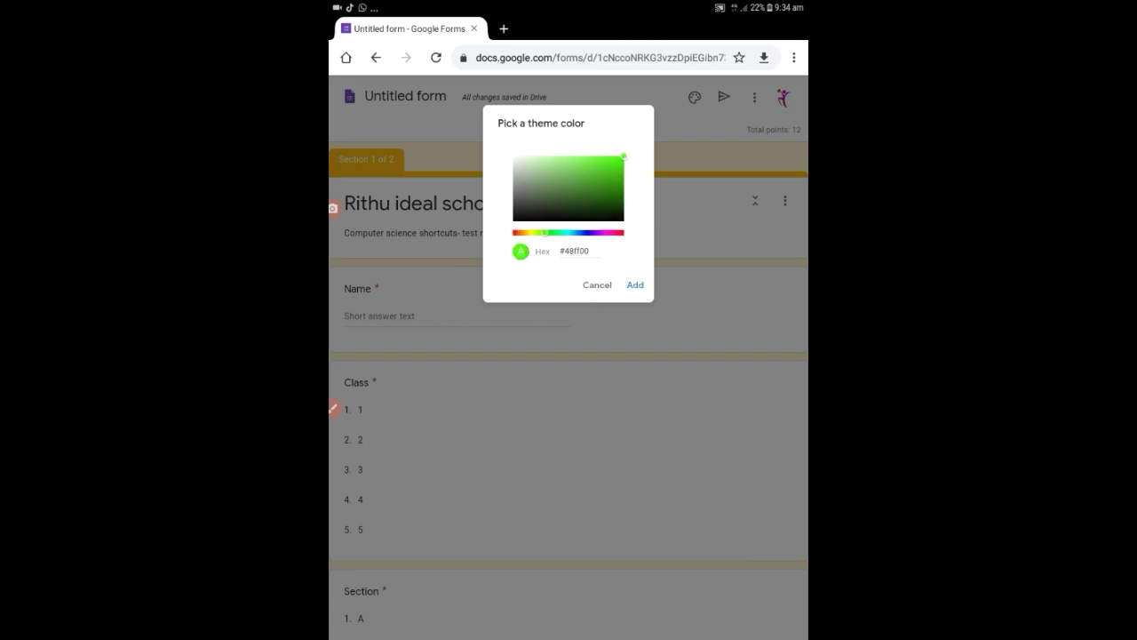
left_click(636, 284)
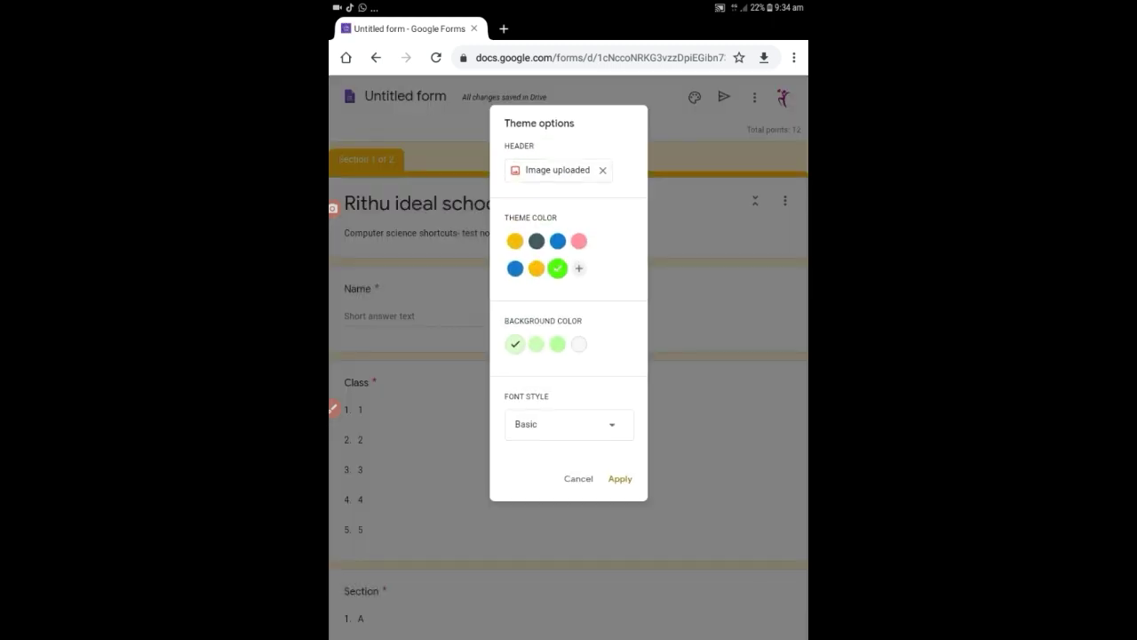
left_click(557, 241)
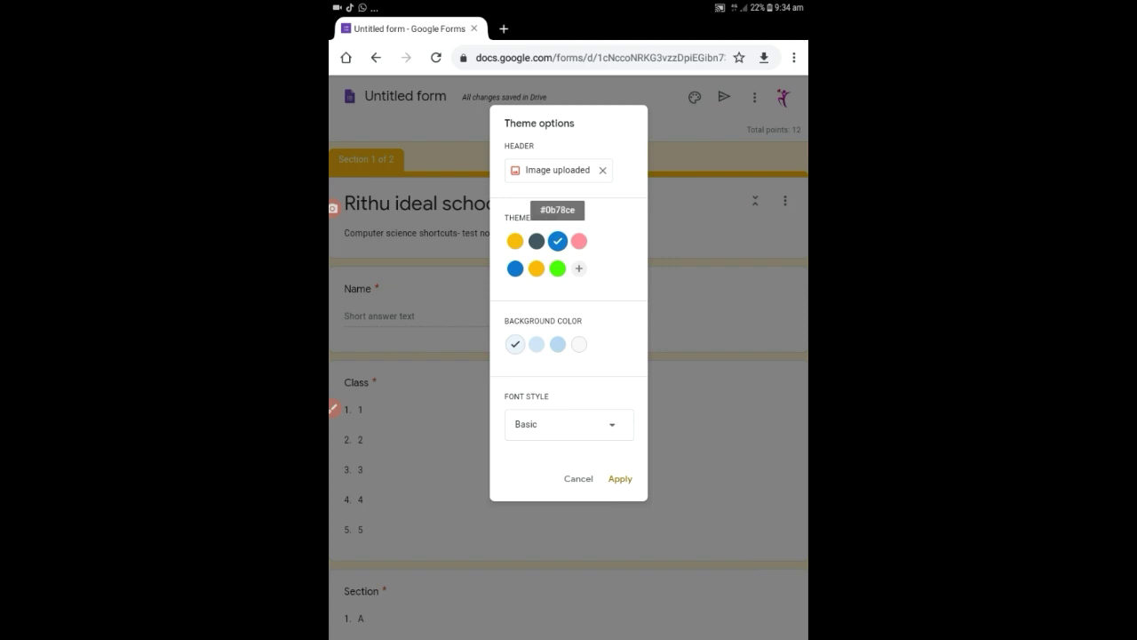
Step: Choose the light-blue background, keep the Basic font style, and apply the theme
left_click(557, 344)
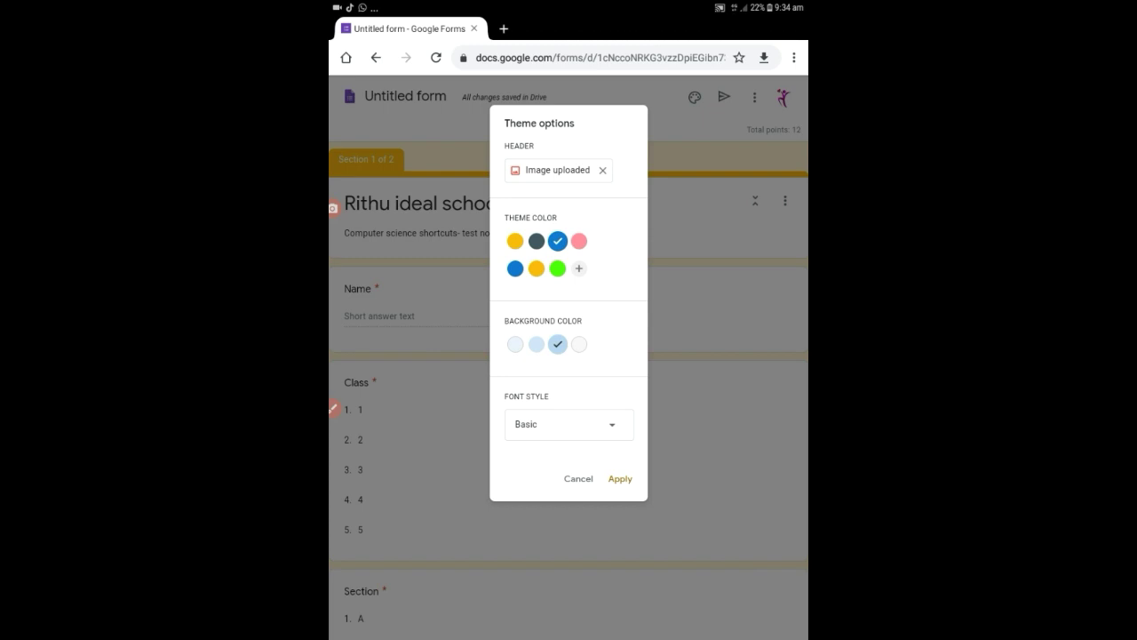
left_click(568, 424)
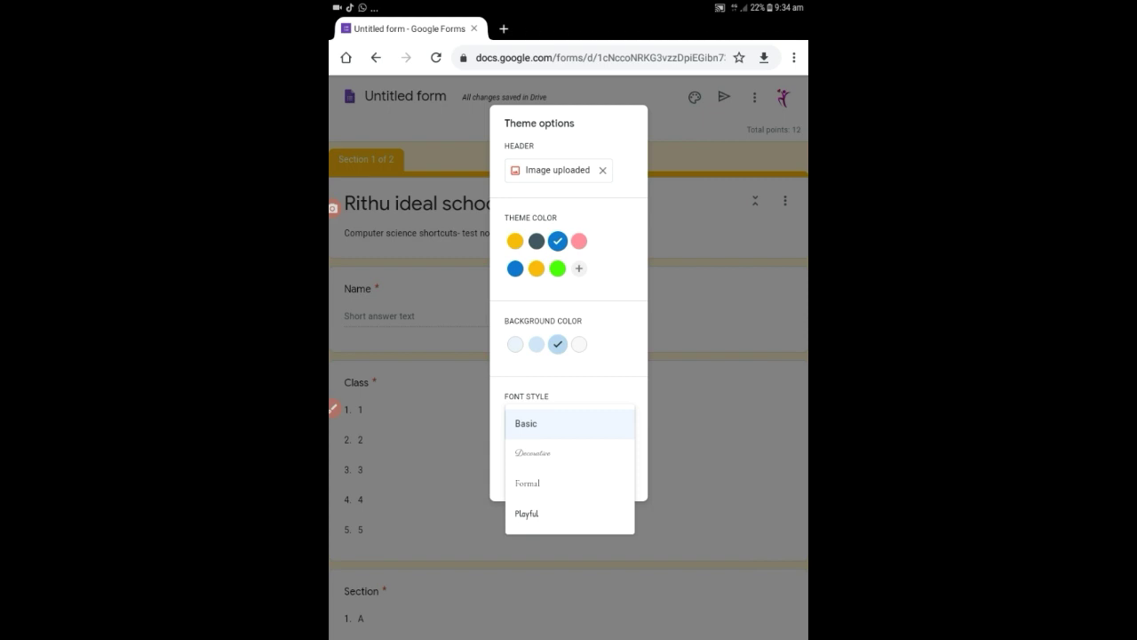
left_click(569, 423)
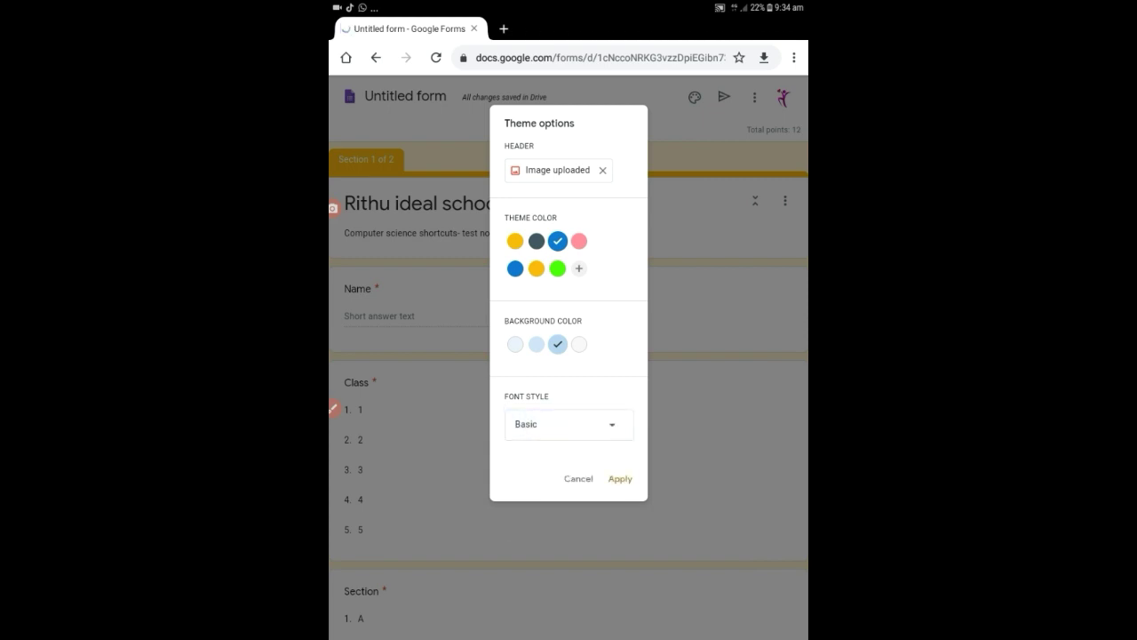
left_click(620, 478)
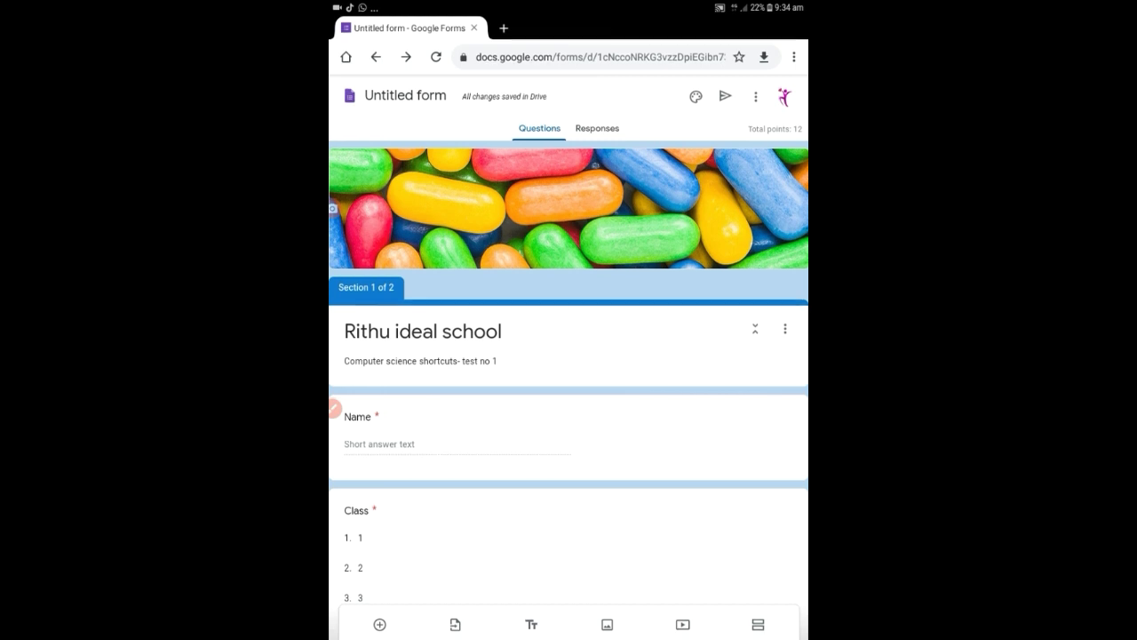
Step: Review the finished form, then bring up the Send form dialog
scroll(334, 408, "down", 5)
scroll(334, 408, "up", 5)
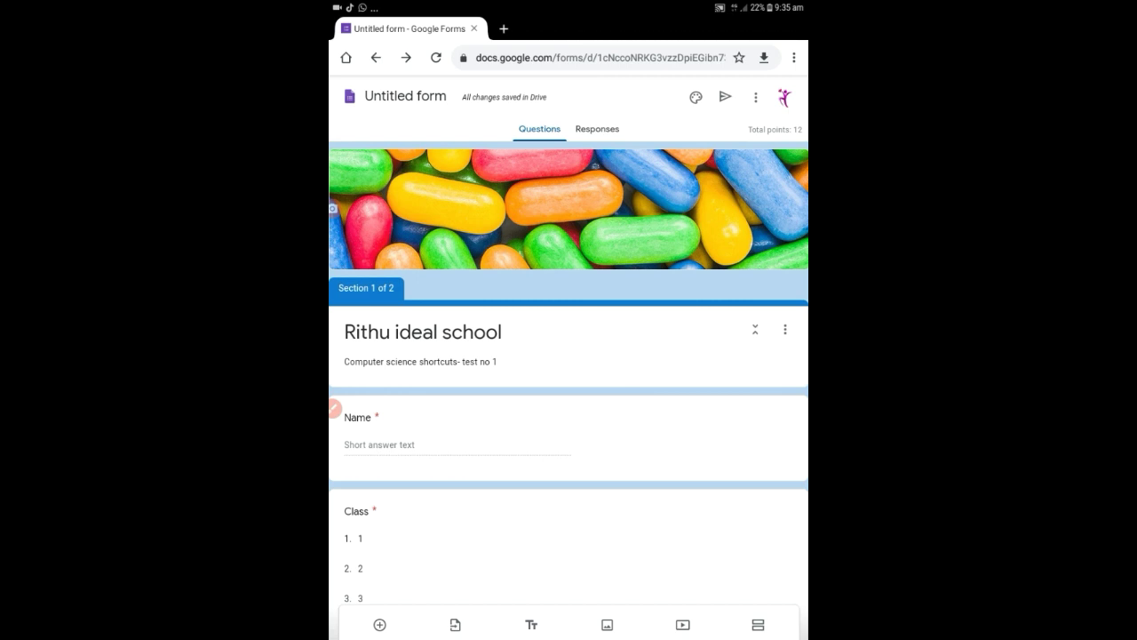
scroll(568, 355, "down", 2)
scroll(569, 355, "up", 2)
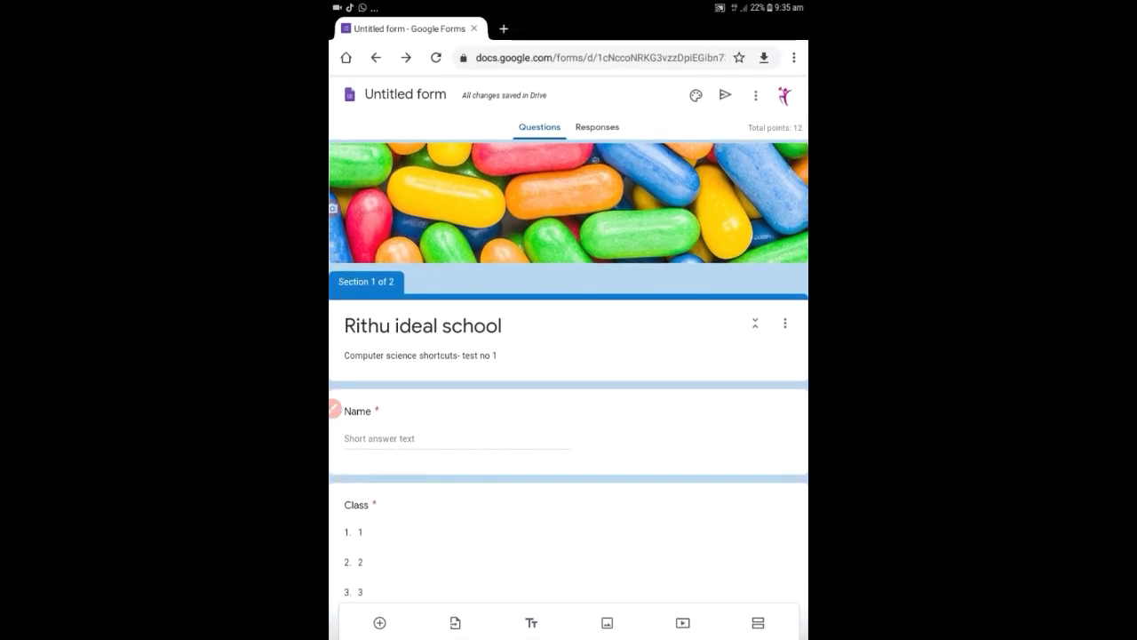
left_click(725, 95)
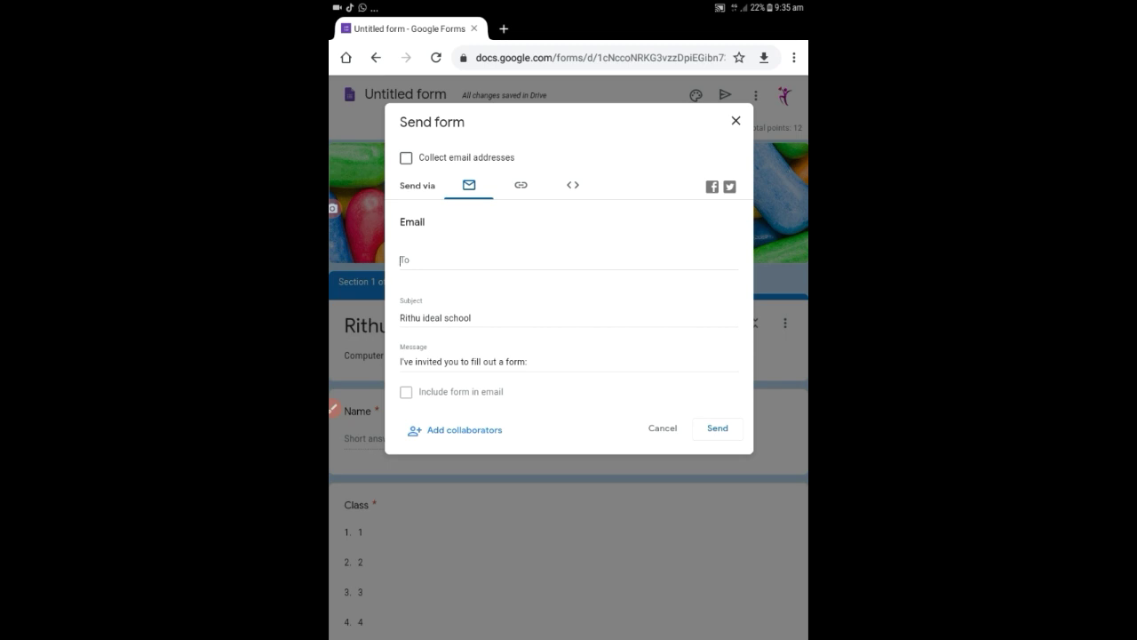
Step: Switch the Send form dialog to Embed HTML, showing the 640×2142 px iframe code
left_click(569, 259)
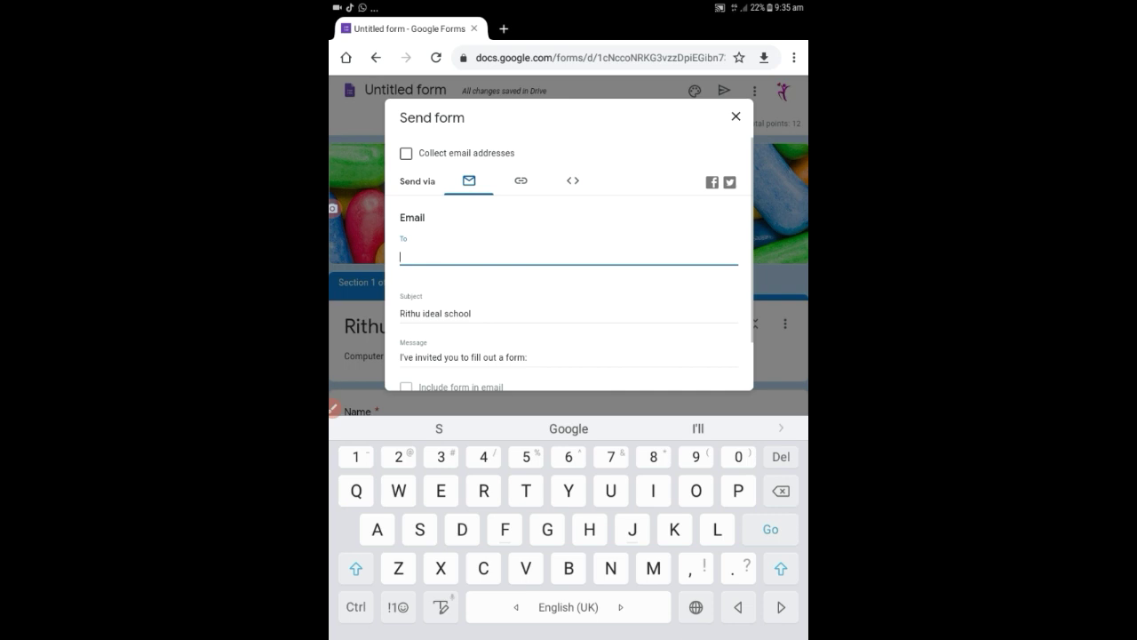
left_click(572, 181)
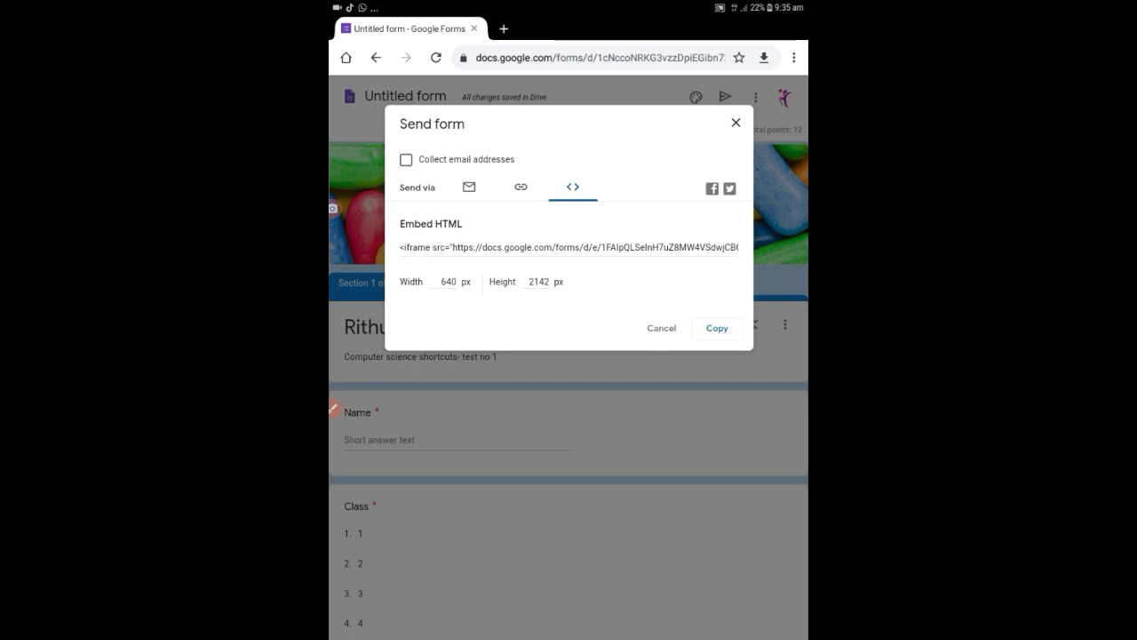
Step: Copy the quiz's shortened forms.gle sharing link to the clipboard
left_click(520, 186)
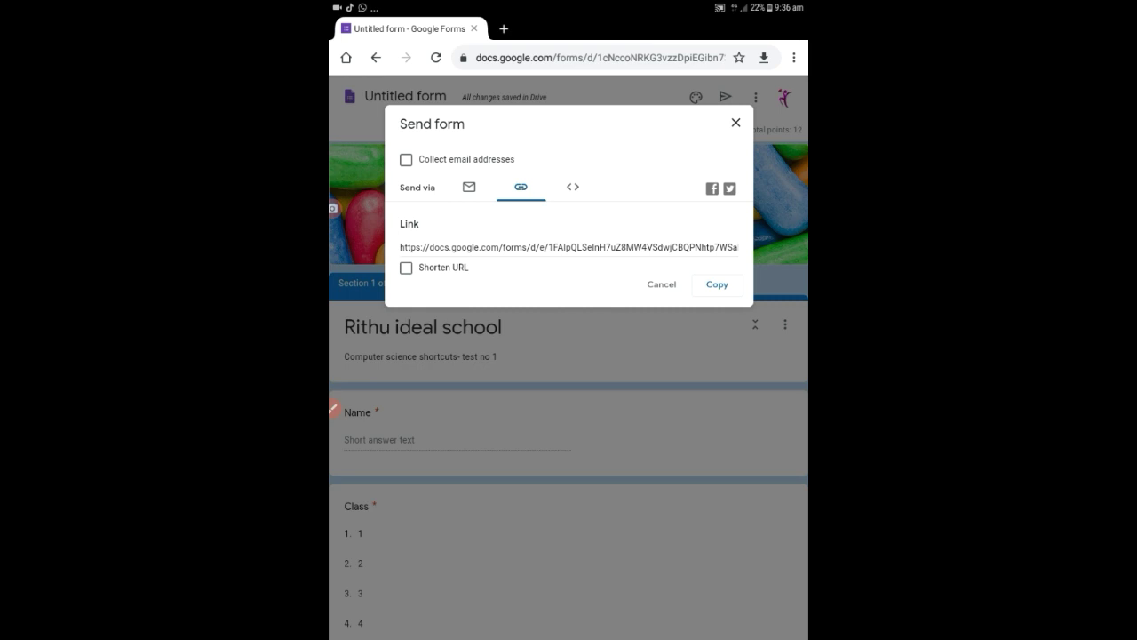
left_click(406, 267)
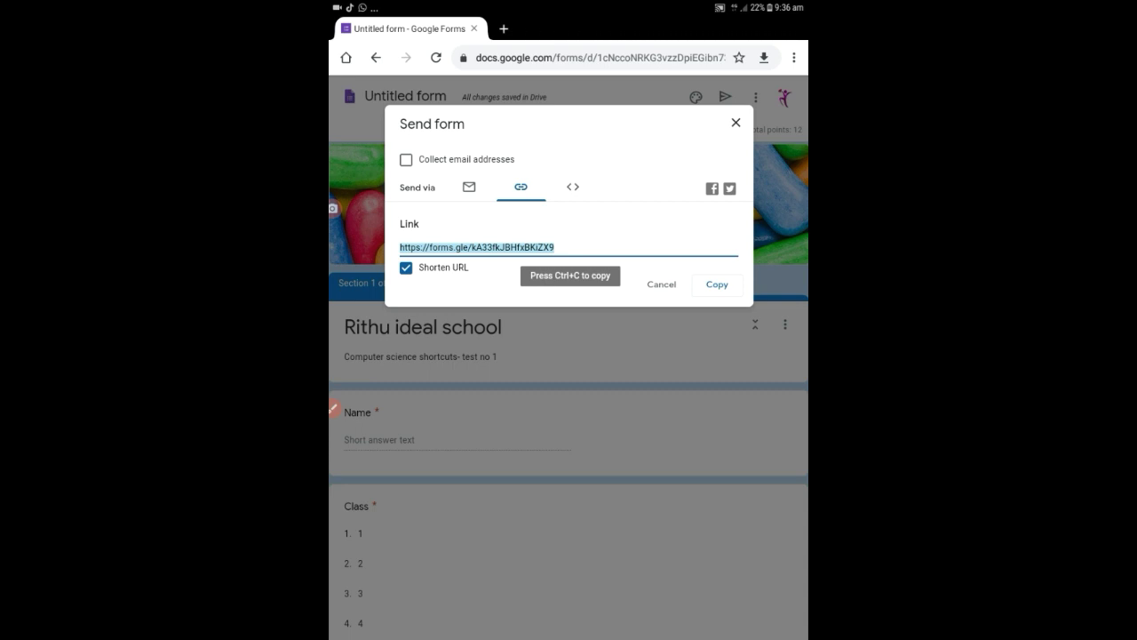
left_click(717, 284)
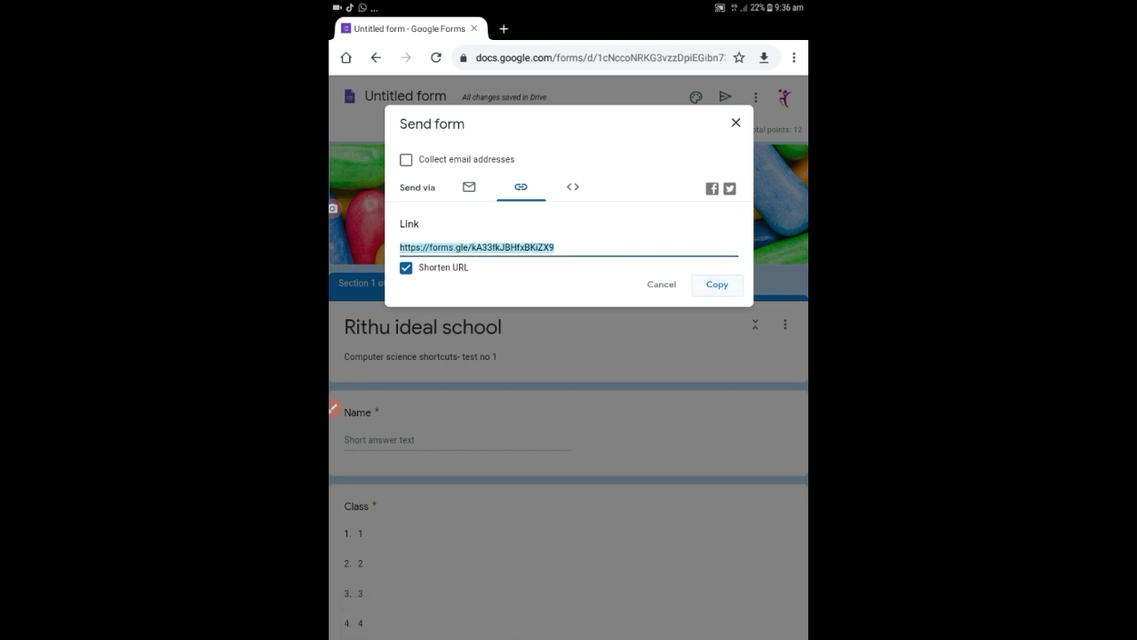
Step: Close the Send dialog and paste the forms.gle link into a new Chrome tab's address bar
key("Escape")
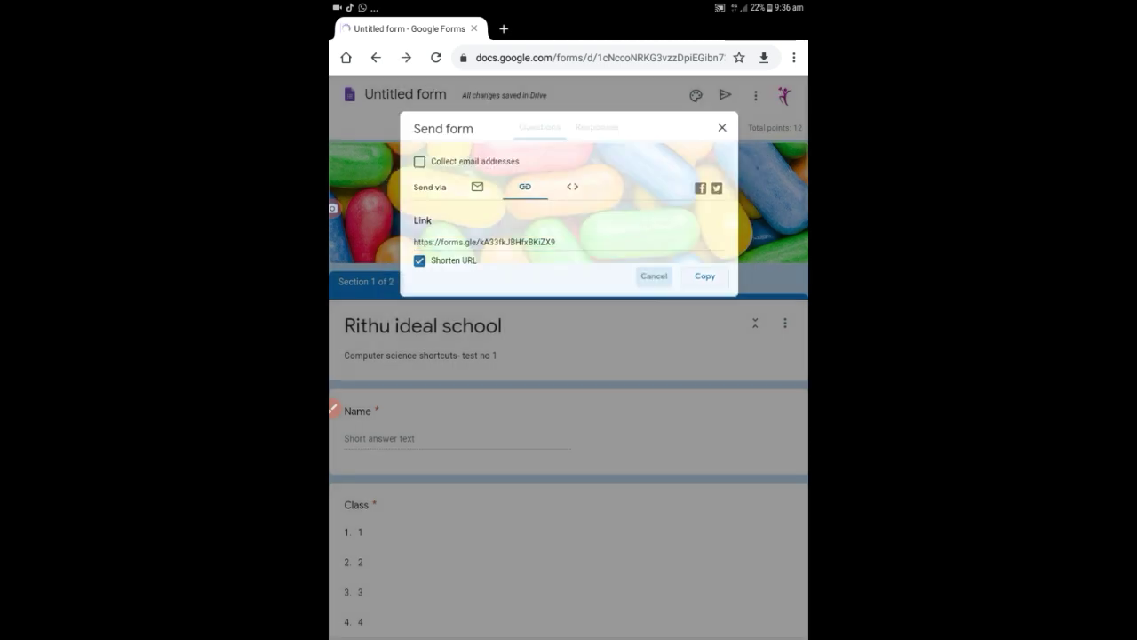
left_click(504, 28)
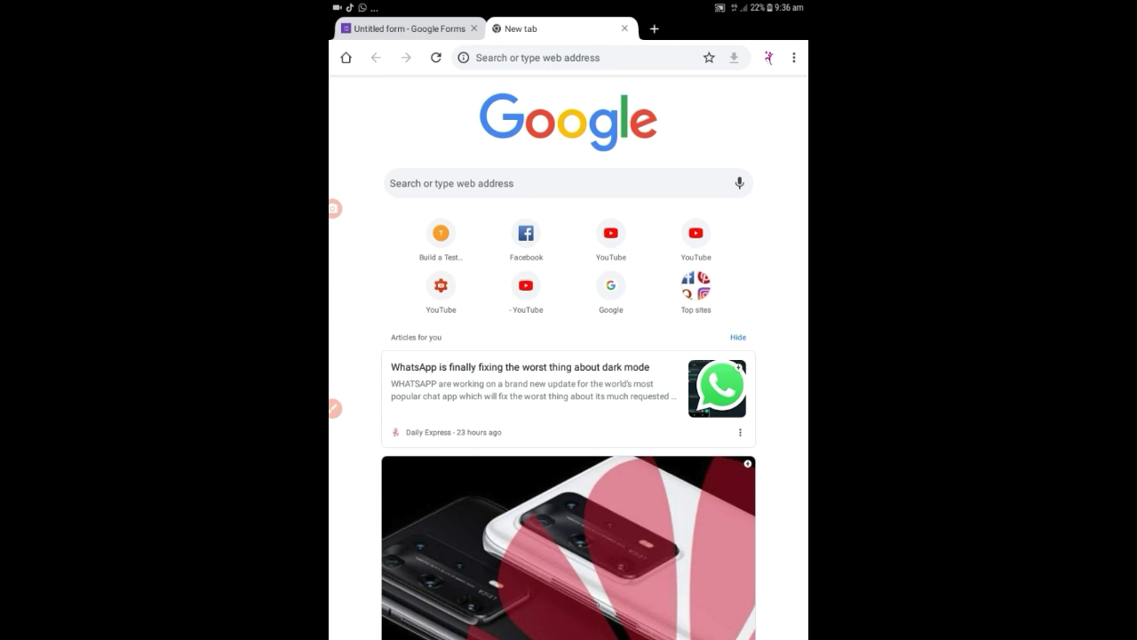
left_click(533, 57)
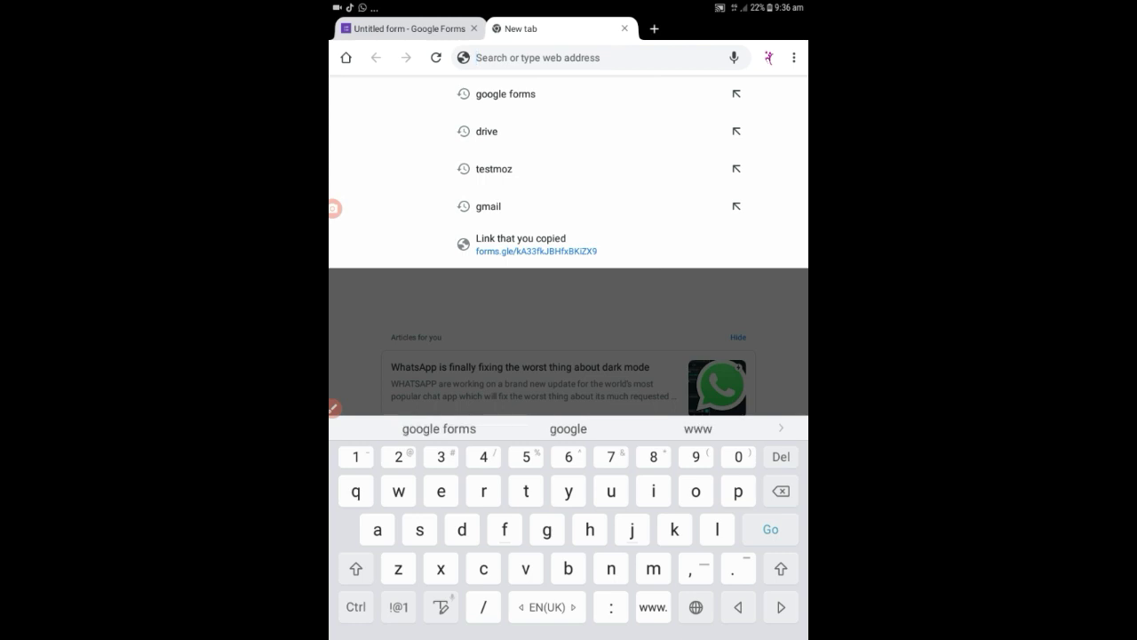
left_click(476, 57)
left_click(443, 104)
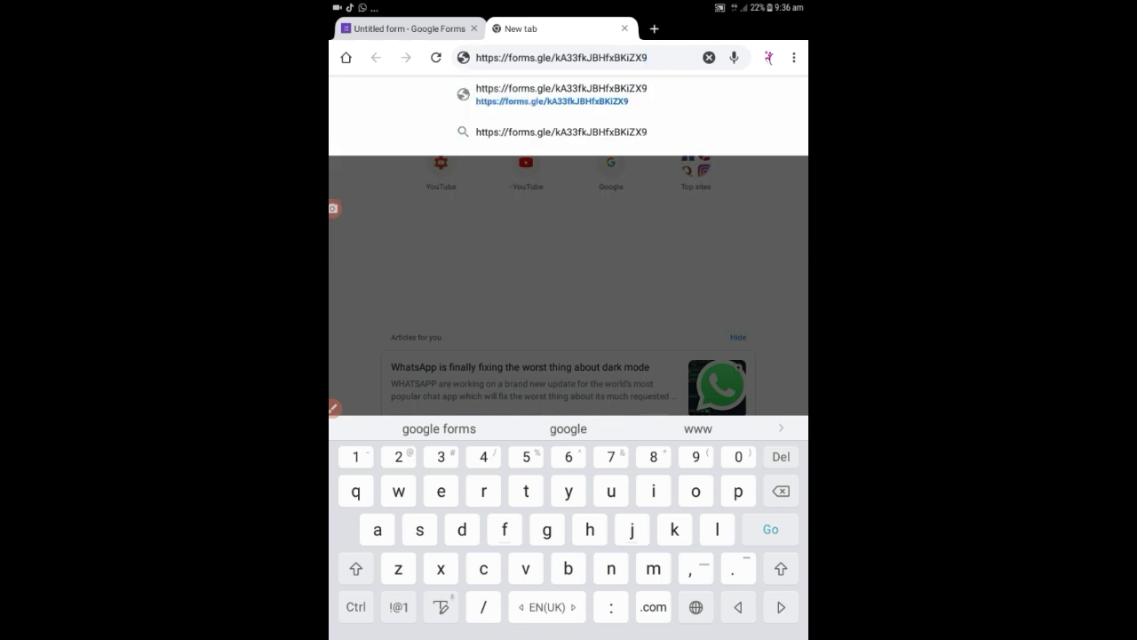
Step: Open the pasted quiz link and fill in the student's name
left_click(771, 529)
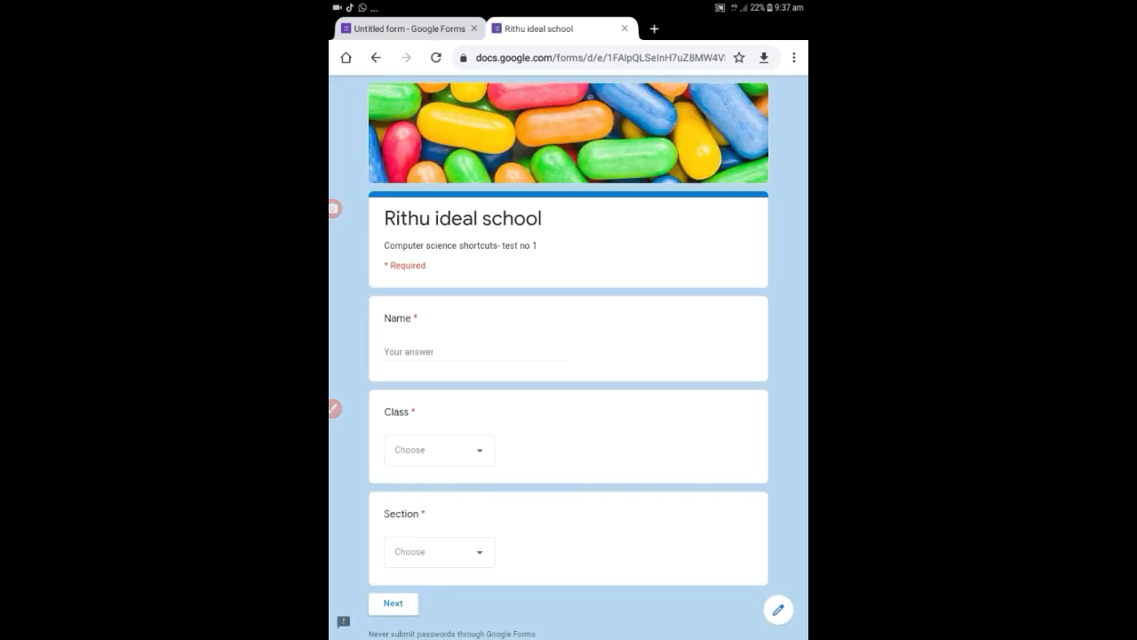
scroll(569, 355, "down", 2)
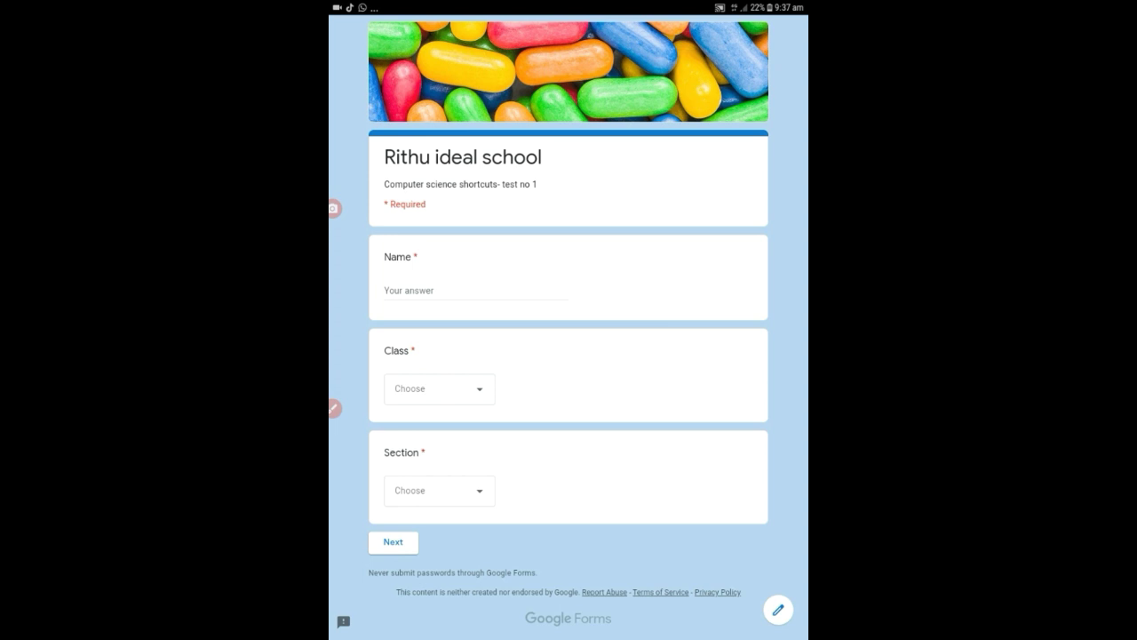
left_click(476, 290)
type("M")
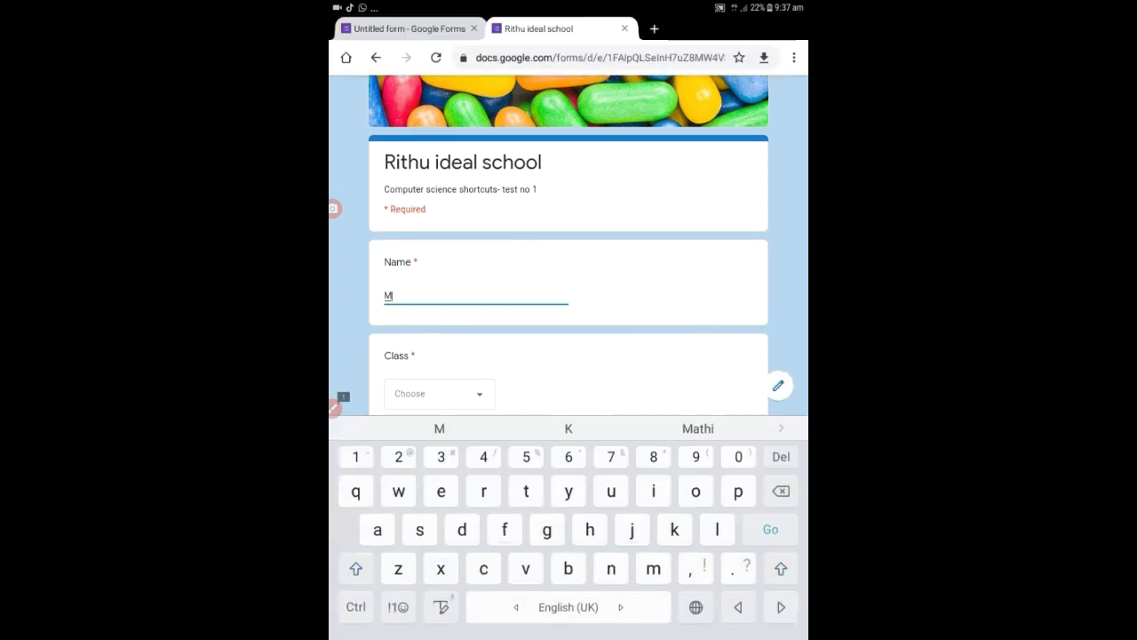
type("ani")
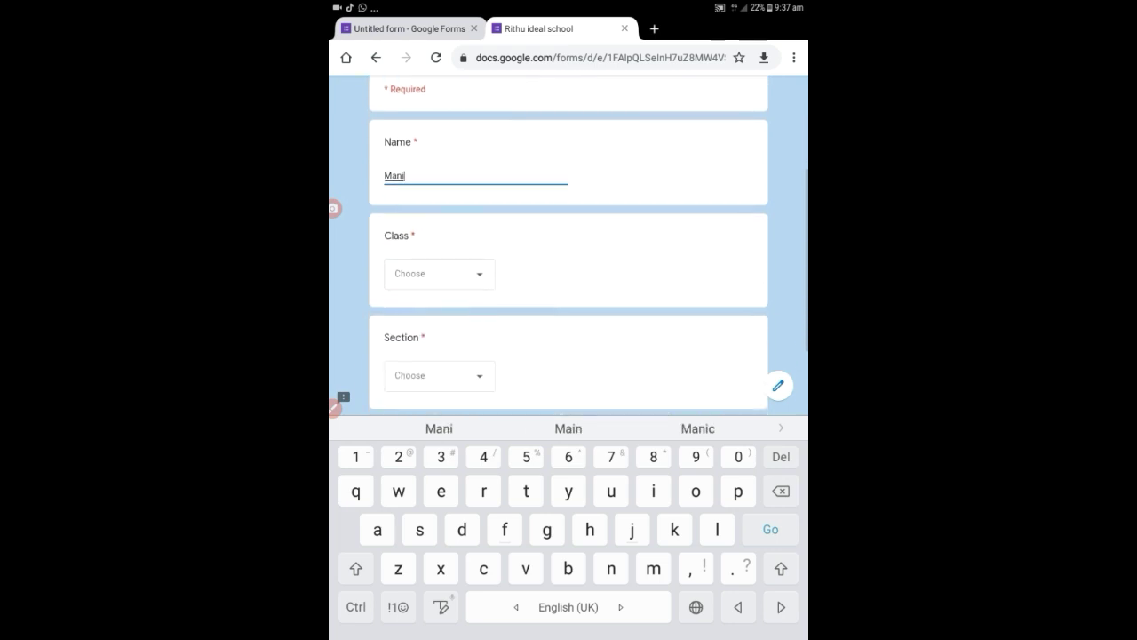
Step: Choose Class 5 and Section B, then continue to the questions page
left_click(439, 273)
left_click(440, 380)
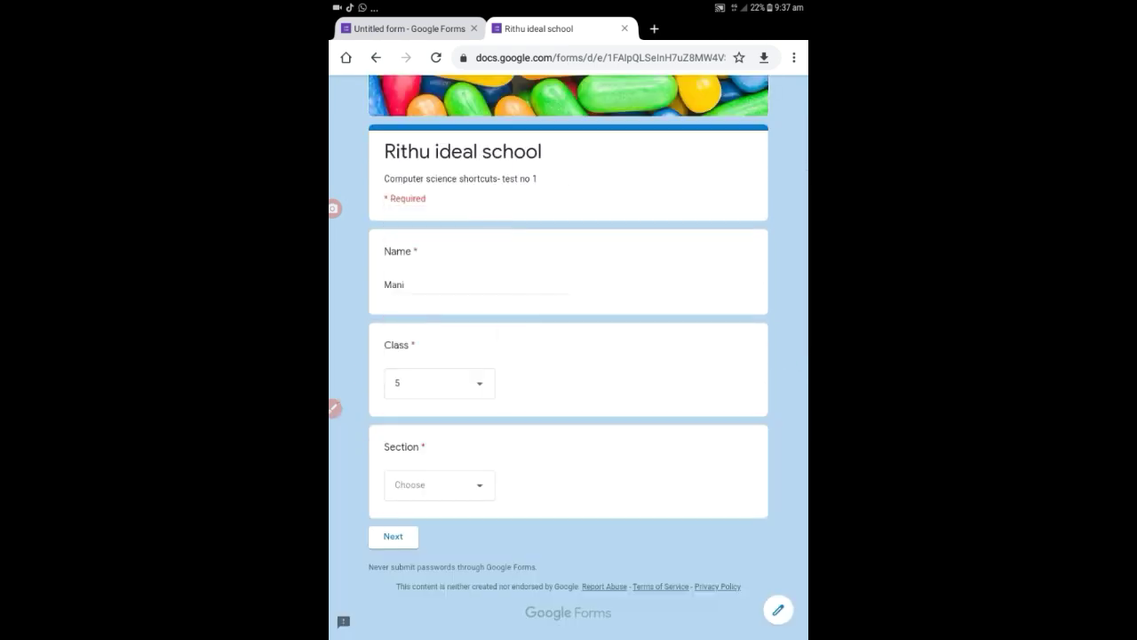
left_click(439, 484)
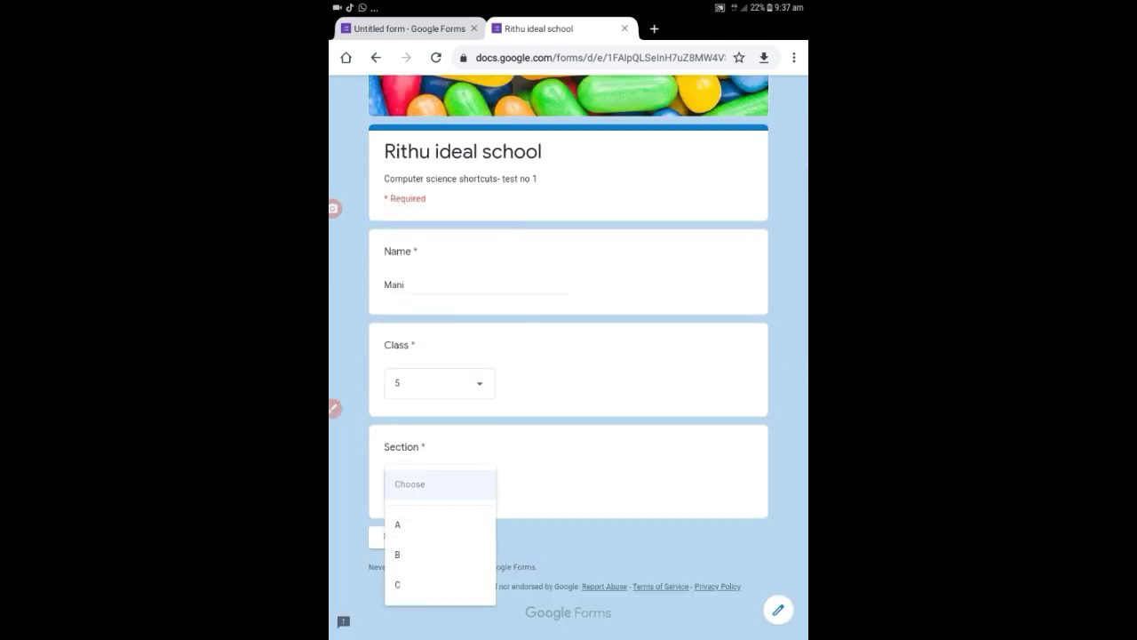
left_click(397, 555)
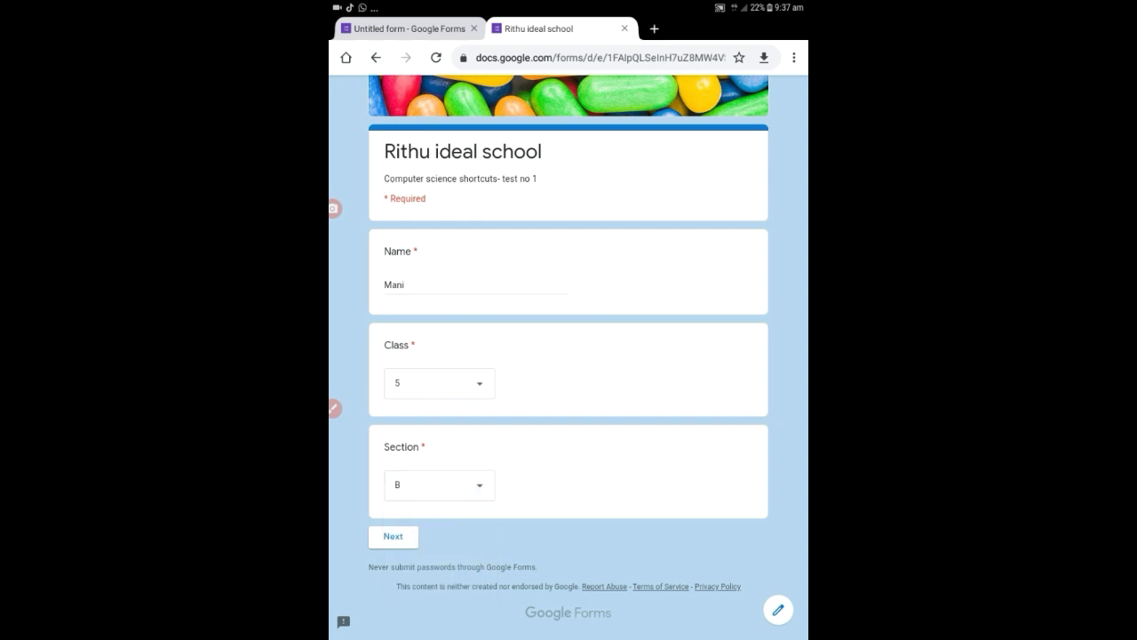
left_click(393, 536)
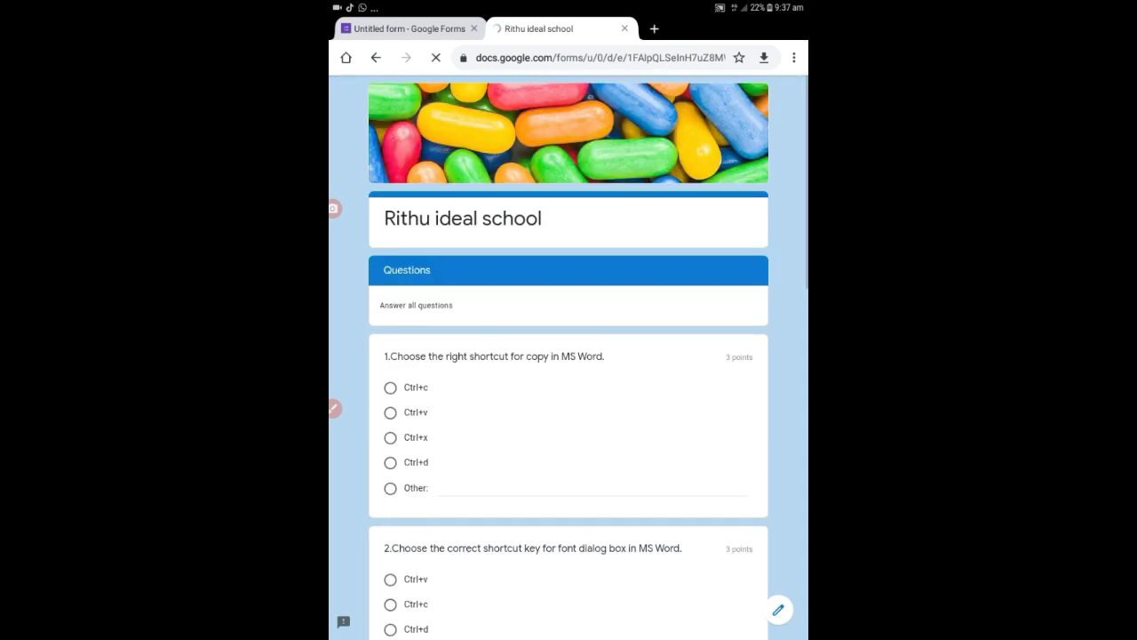
Step: Answer Ctrl+x, Ctrl+c, Ctrl+m and Computer for questions 1–4 and submit the quiz
scroll(569, 355, "down", 3)
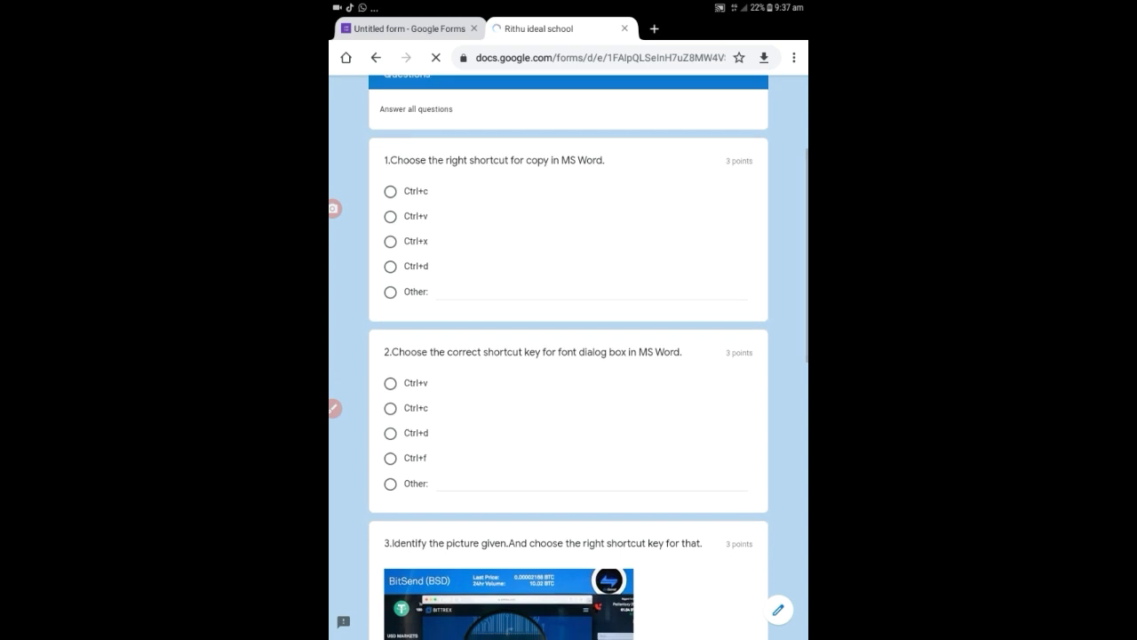
left_click(390, 241)
left_click(390, 408)
scroll(569, 356, "down", 1)
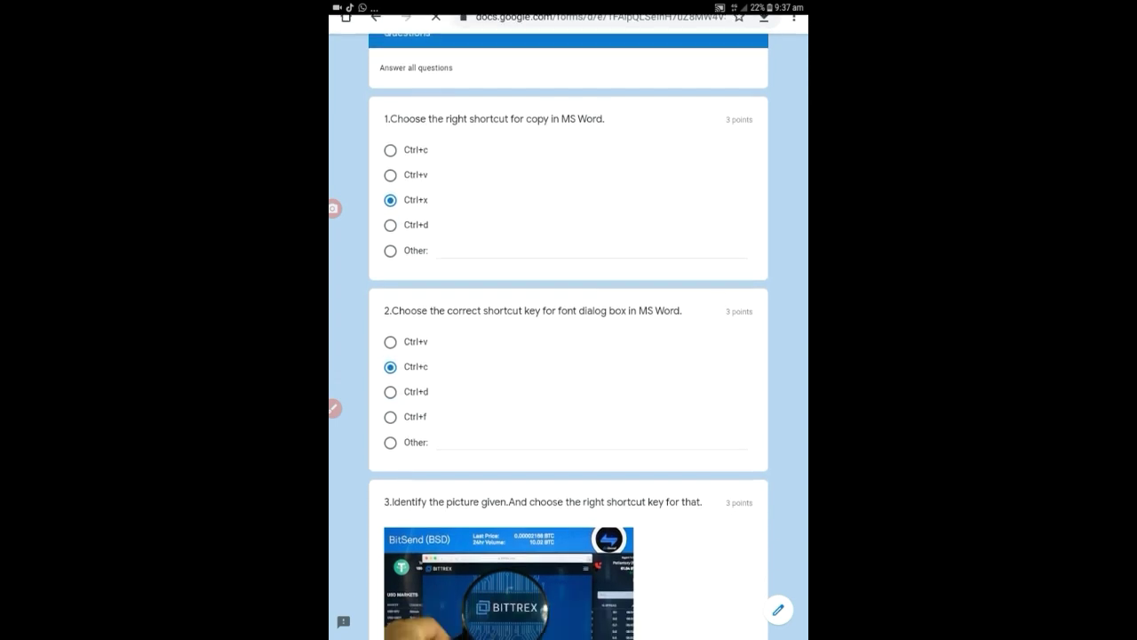
scroll(569, 355, "down", 2)
left_click(390, 591)
scroll(568, 355, "down", 3)
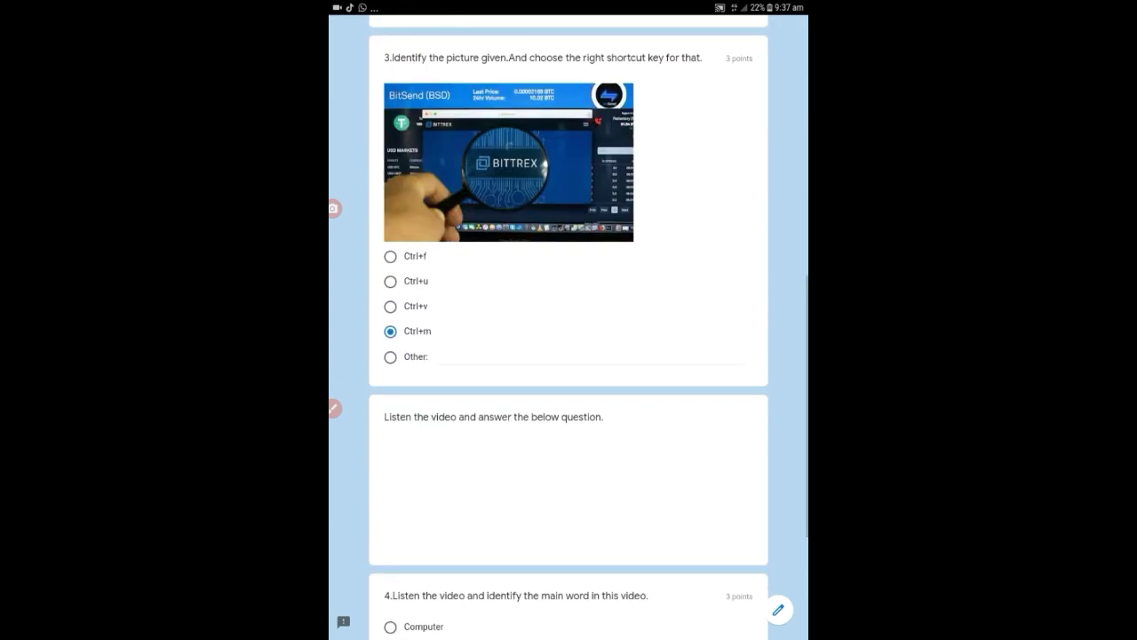
scroll(569, 355, "down", 1)
scroll(569, 355, "down", 3)
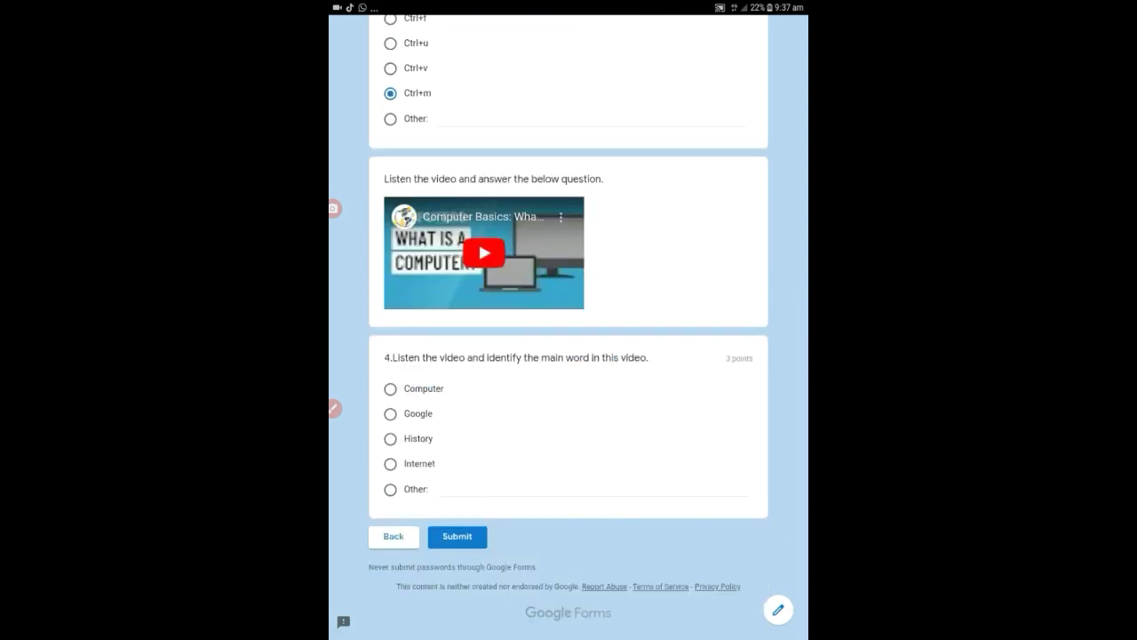
left_click(390, 388)
left_click(456, 535)
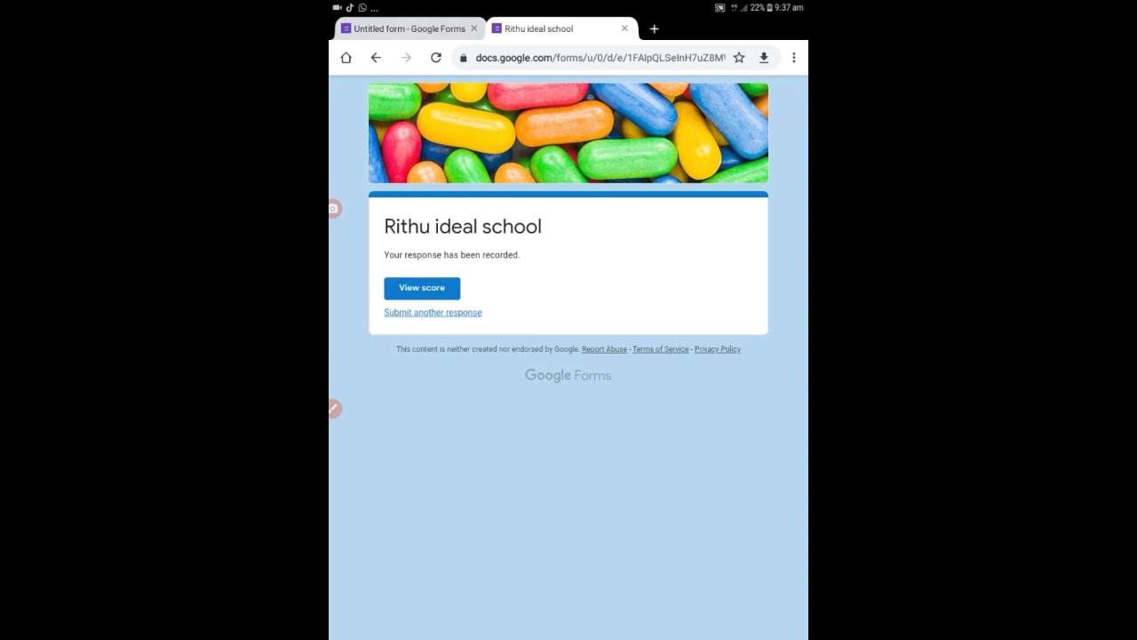
Step: View the score and scroll through the graded 3/12 response, then refresh the page
left_click(423, 287)
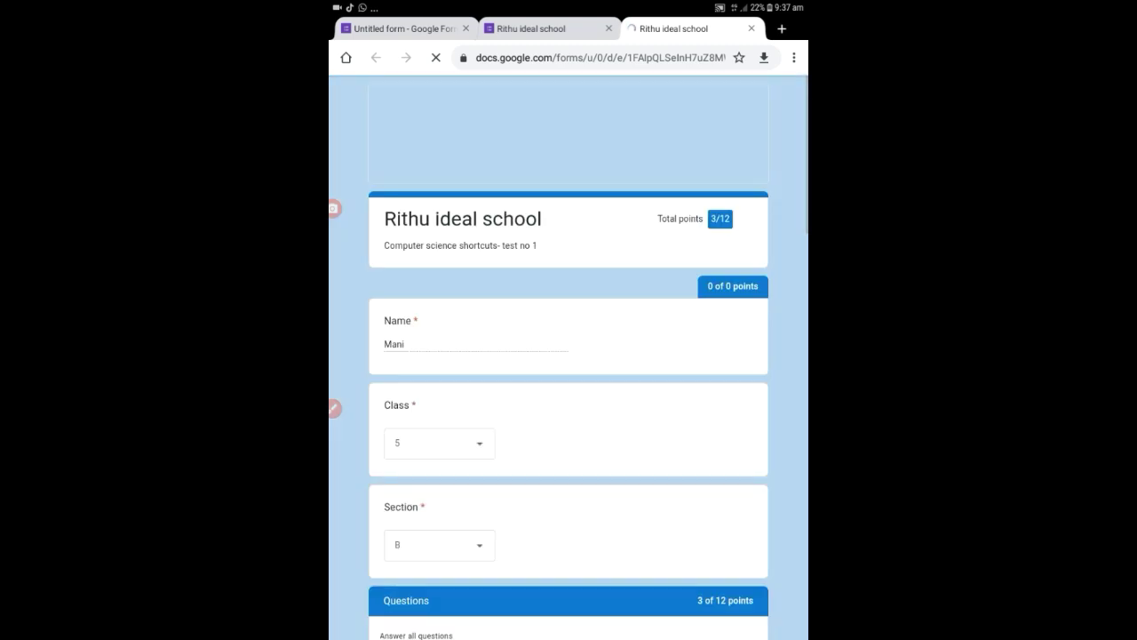
scroll(569, 355, "down", 2)
scroll(569, 355, "down", 5)
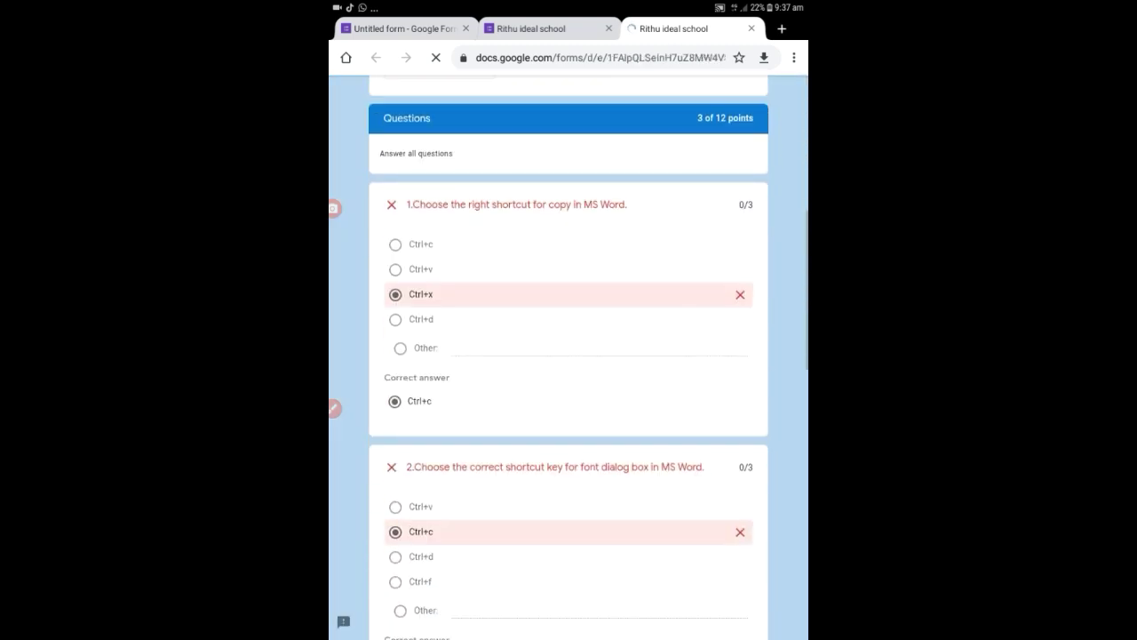
scroll(569, 355, "down", 2)
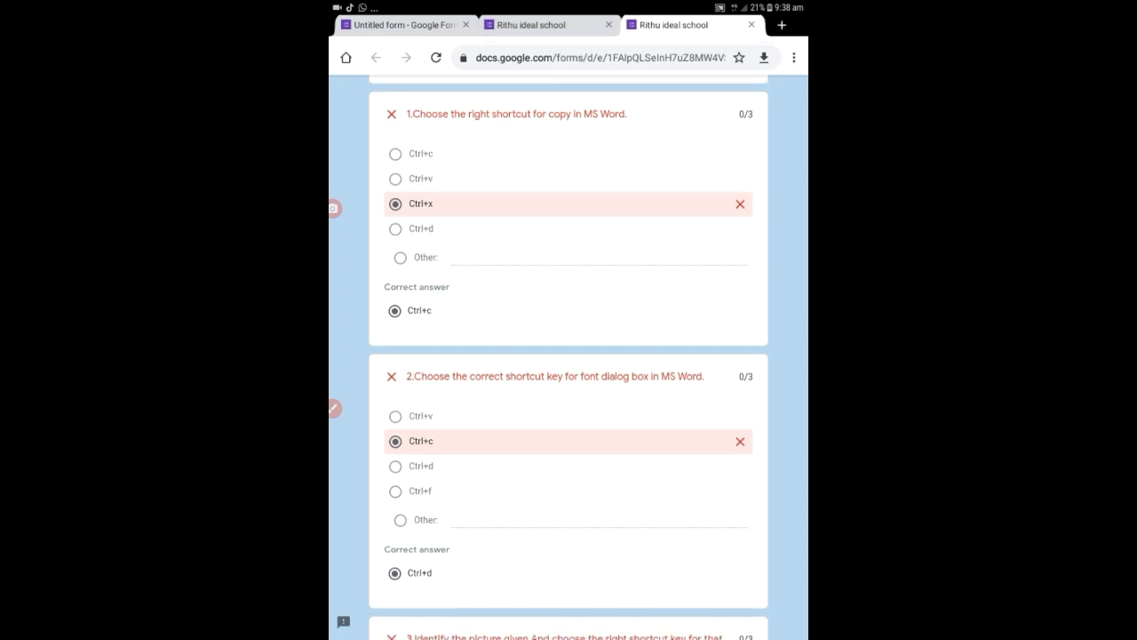
scroll(568, 355, "down", 6)
scroll(569, 355, "down", 4)
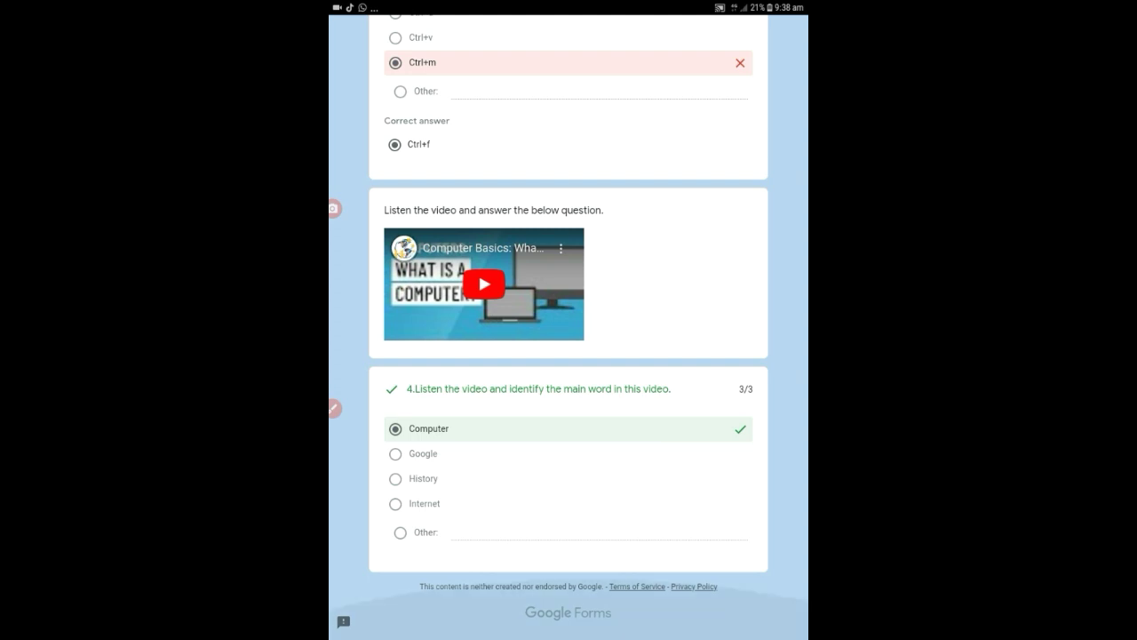
scroll(569, 355, "up", 5)
scroll(569, 355, "up", 10)
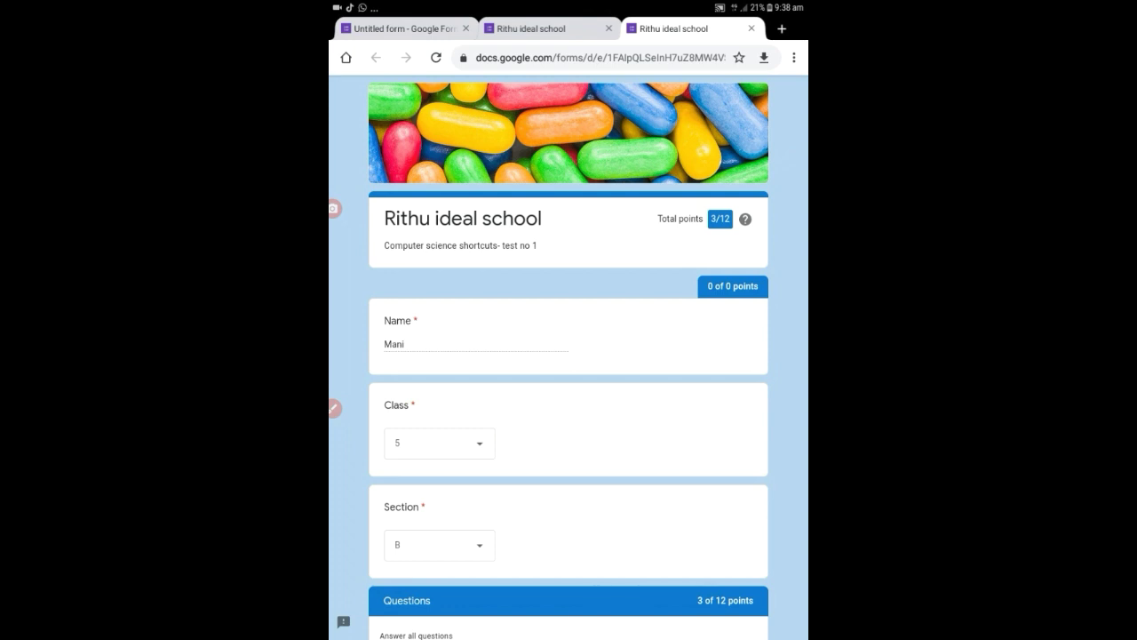
scroll(568, 355, "down", 5)
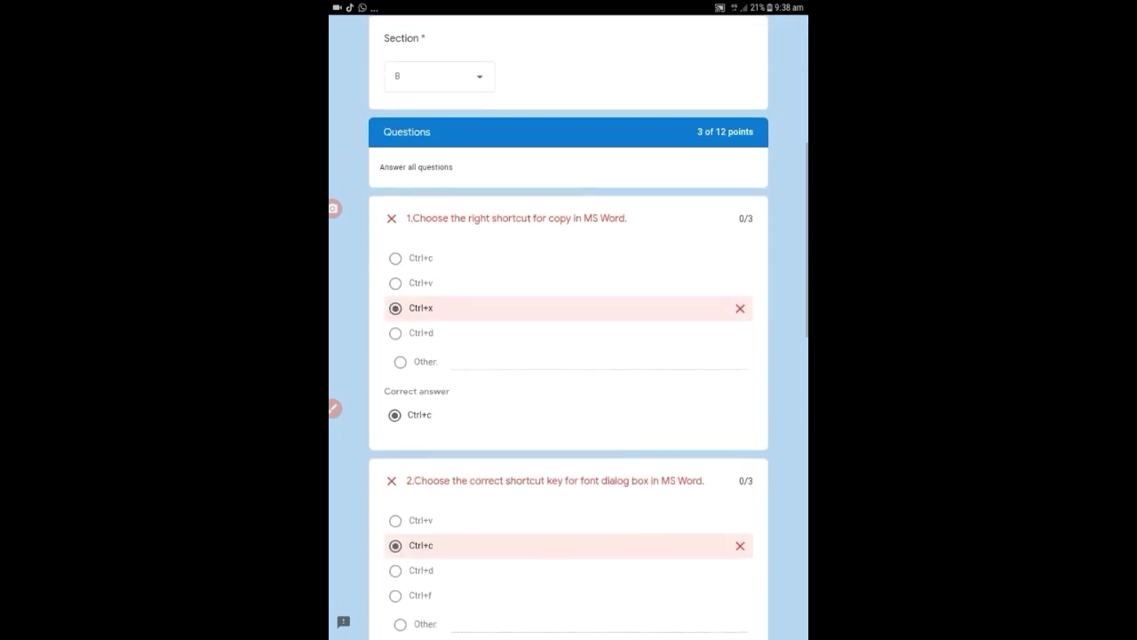
scroll(569, 355, "up", 10)
left_click_drag(569, 178, 569, 400)
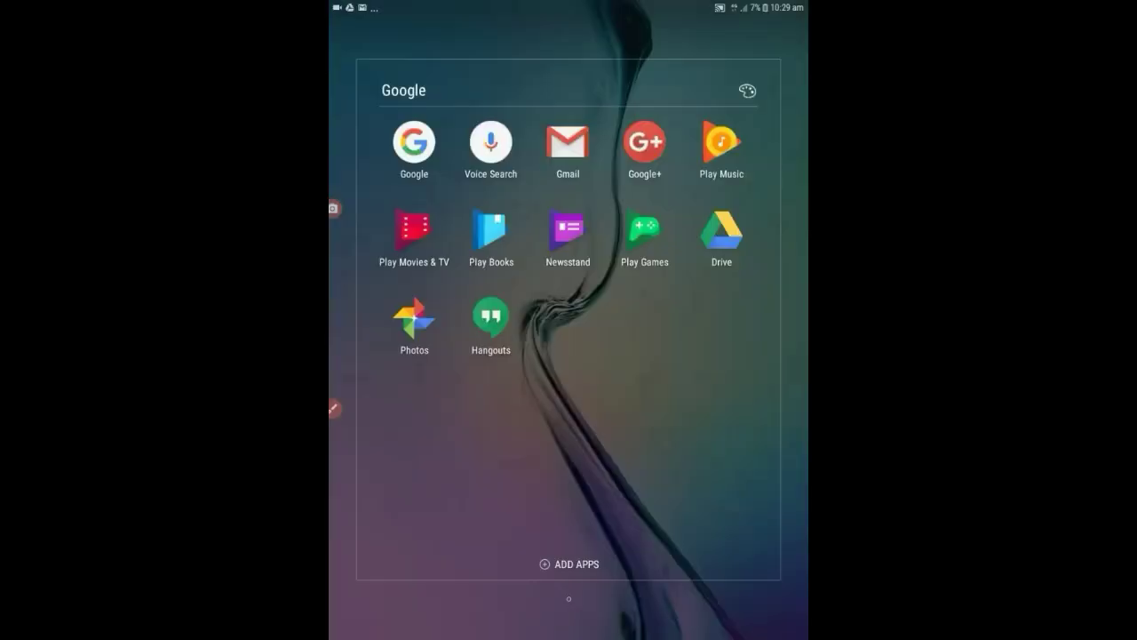
Step: Launch Google Drive and open the copied untitled form in the Forms > Rithu folder
left_click(721, 231)
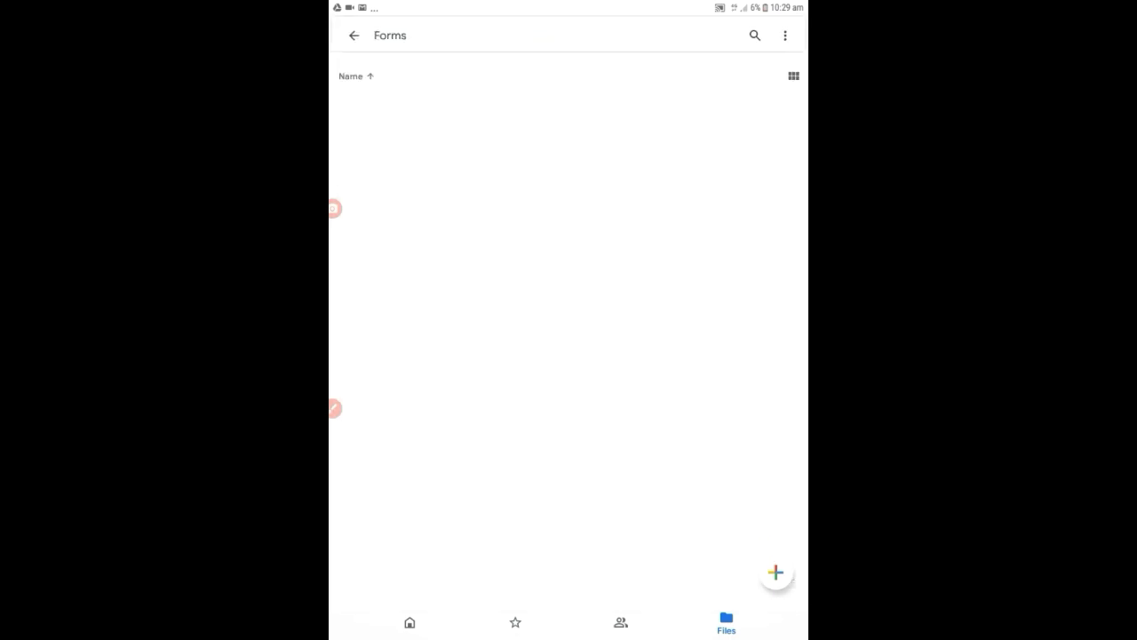
left_click(622, 110)
left_click(650, 115)
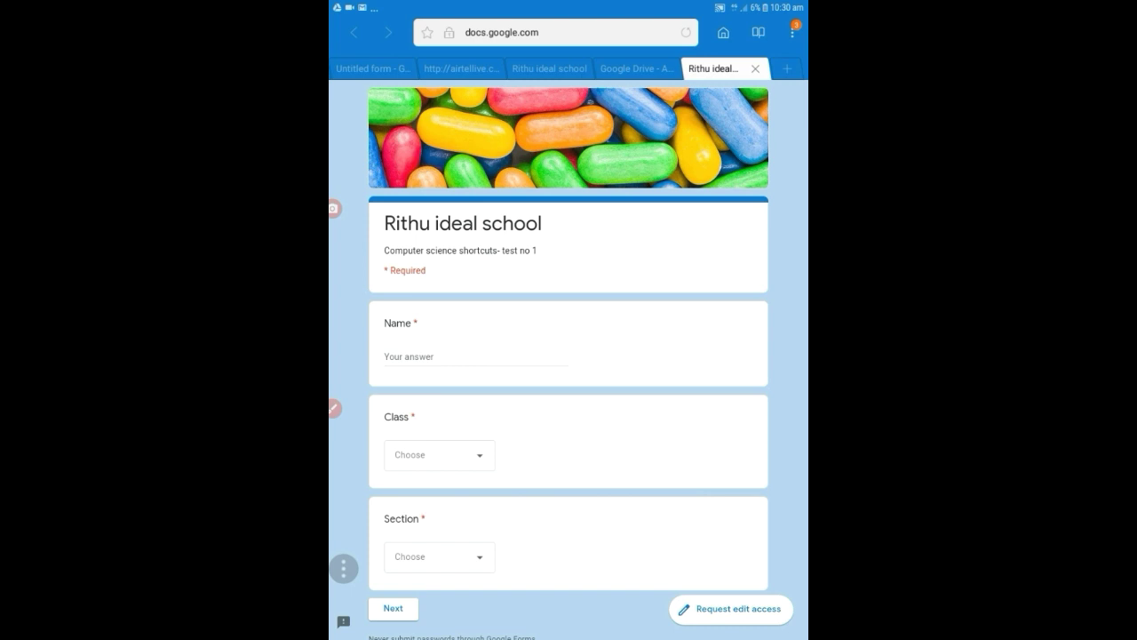
Step: Request access to CopyUntitled form, then grant that request with the Editor role
left_click(731, 609)
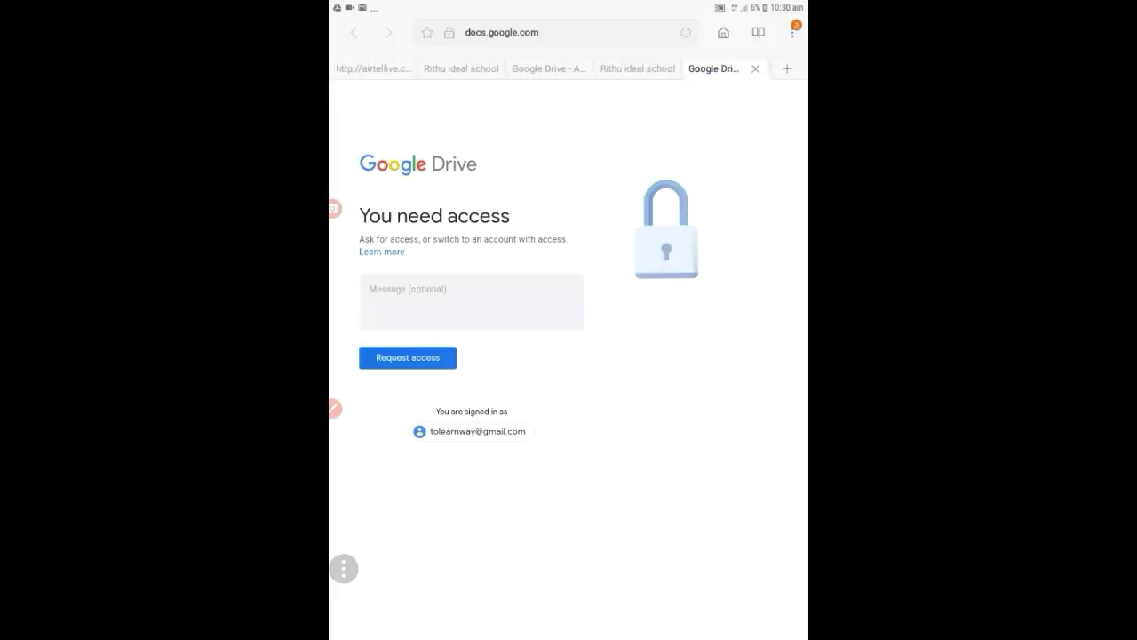
left_click(408, 357)
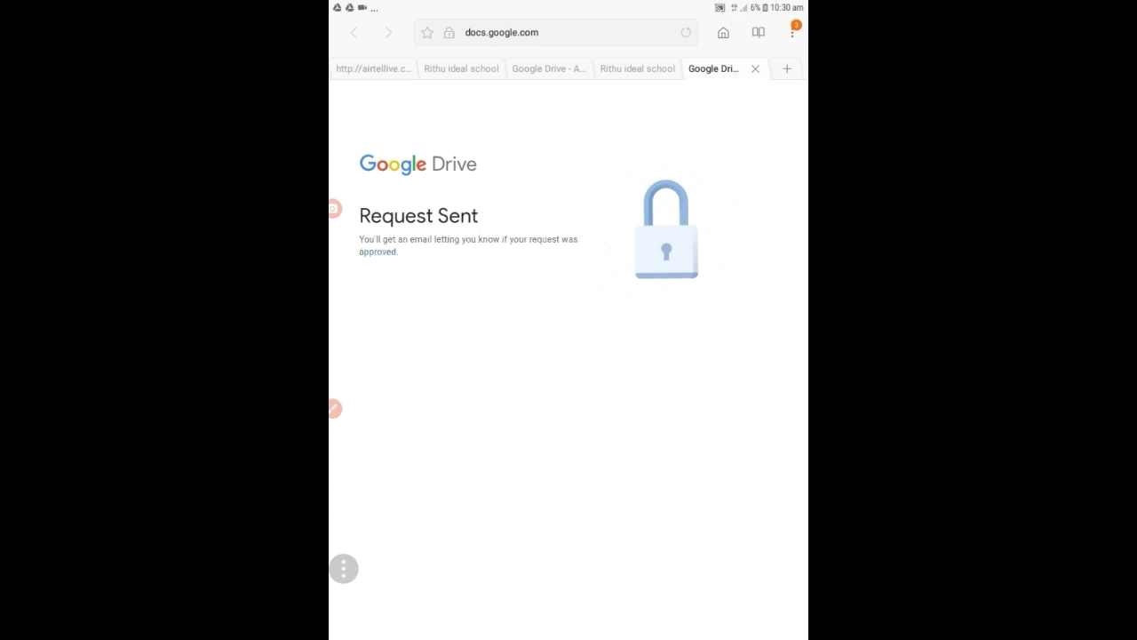
left_click(767, 282)
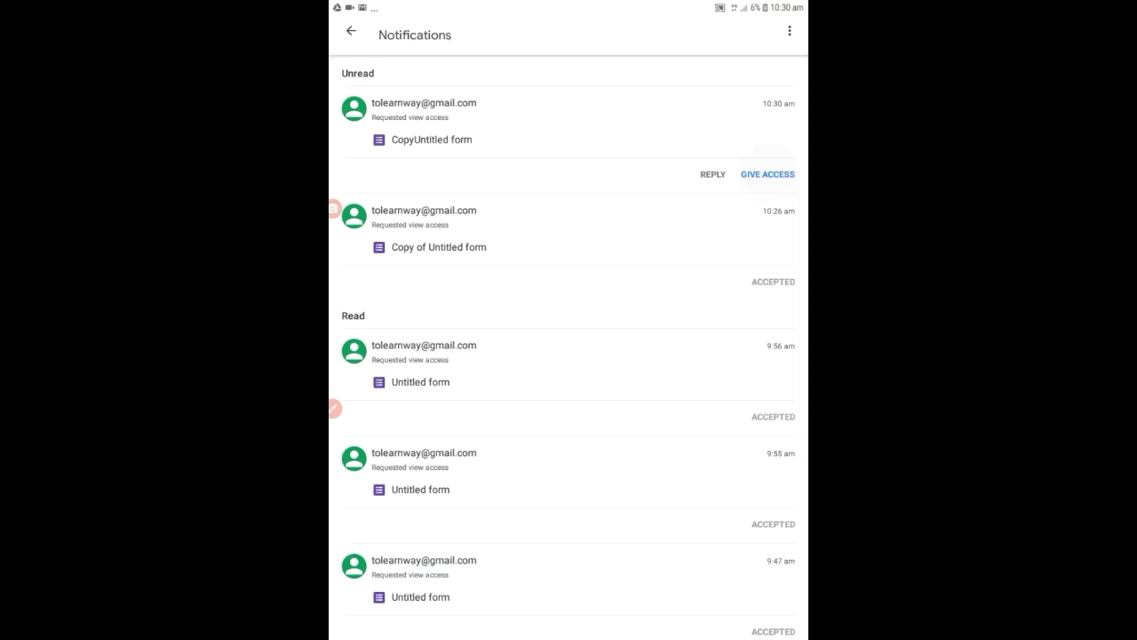
left_click(768, 174)
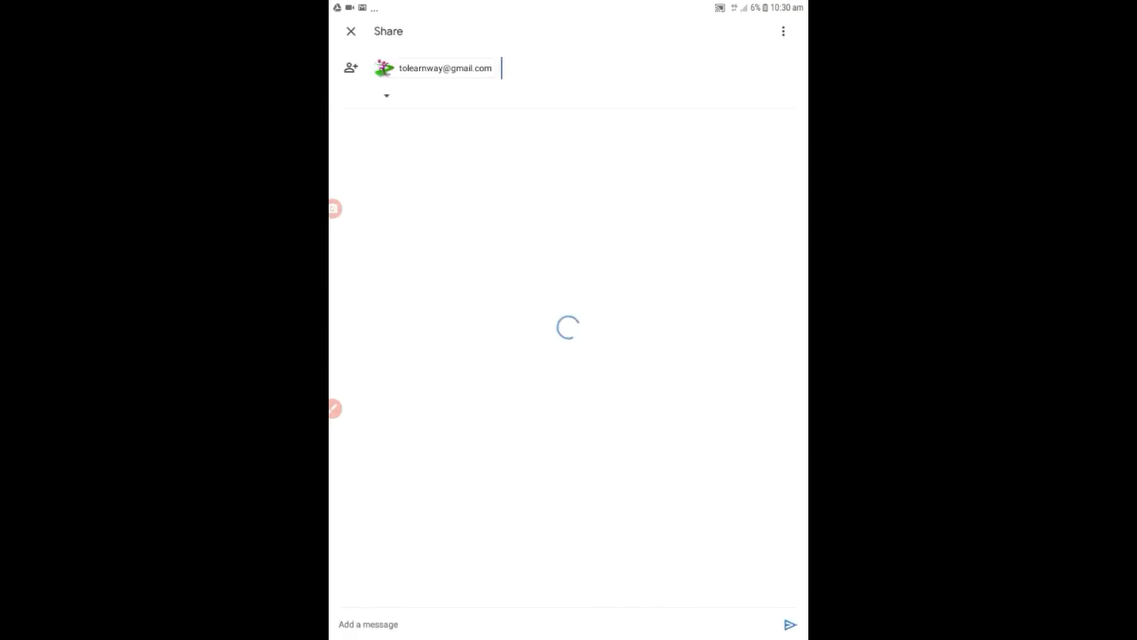
left_click(396, 95)
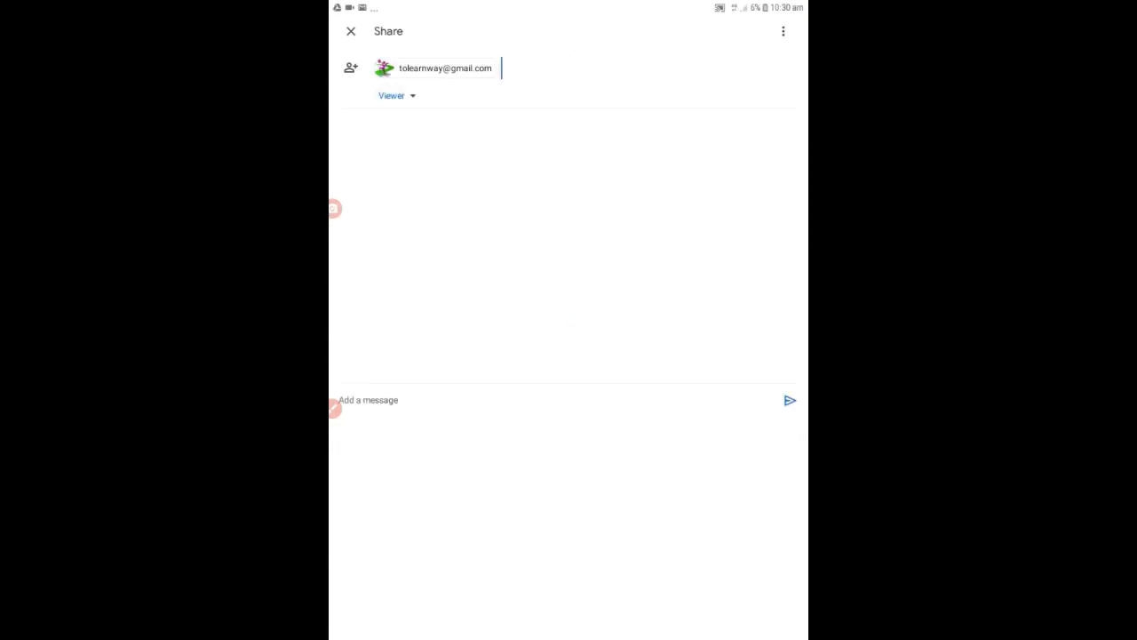
left_click(486, 616)
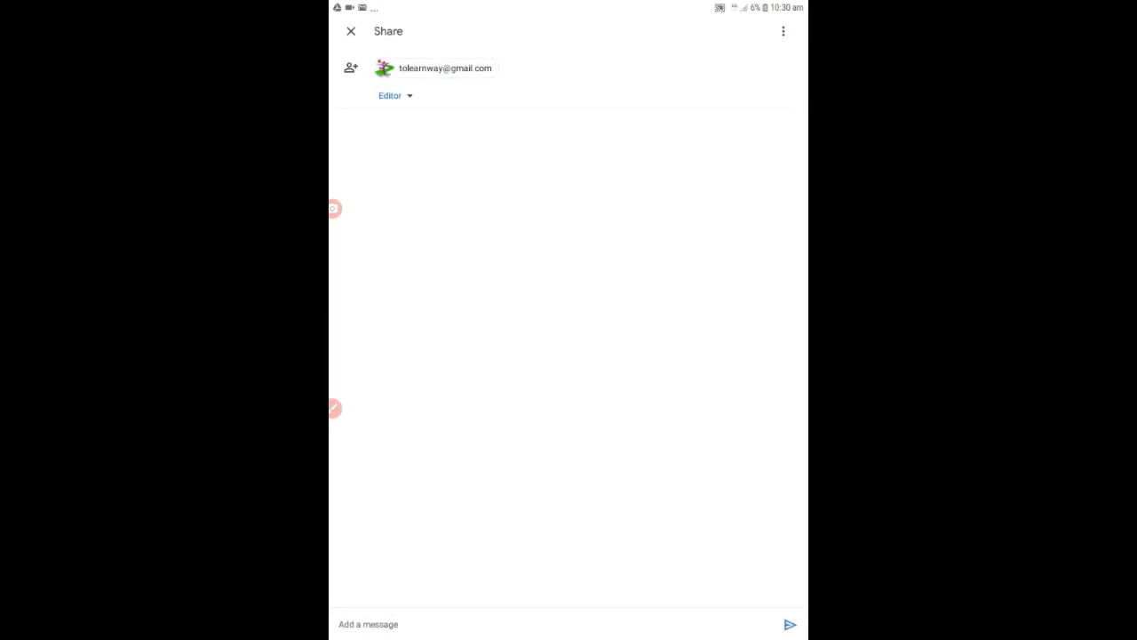
left_click(790, 623)
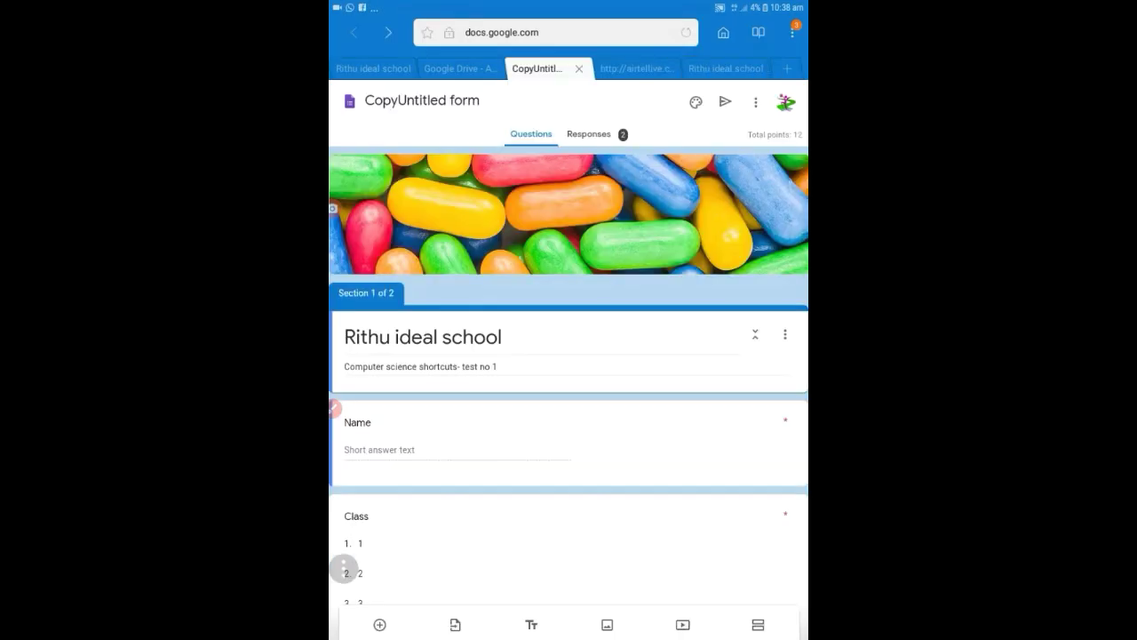
Step: Review the Summary and Individual responses (first scored 9/12), then start linking to Sheets
left_click(589, 134)
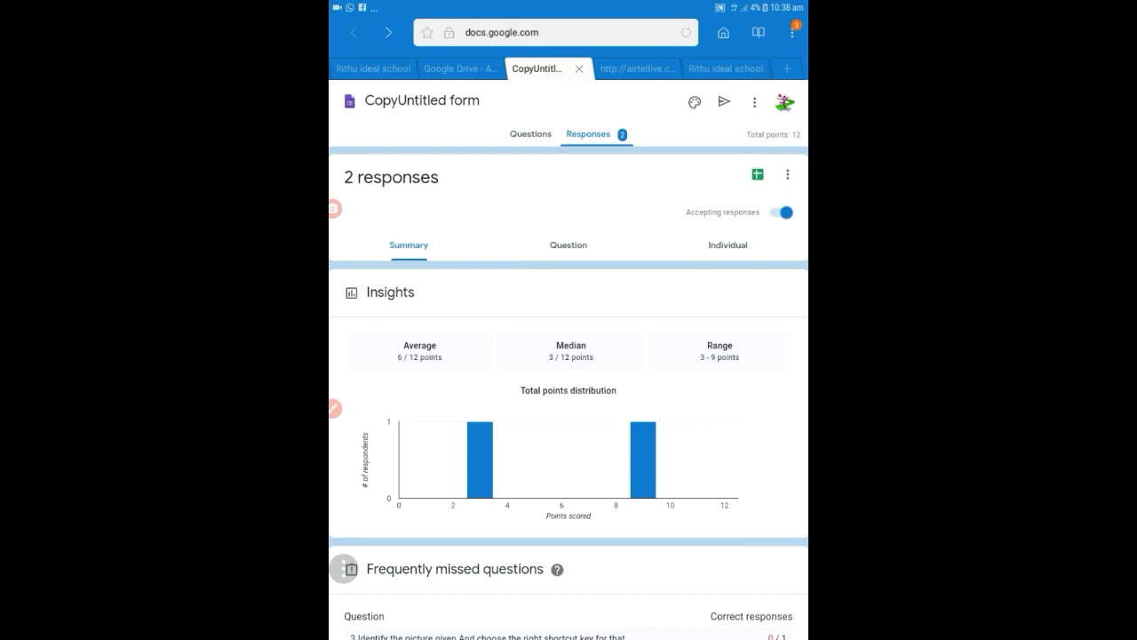
scroll(569, 356, "down", 10)
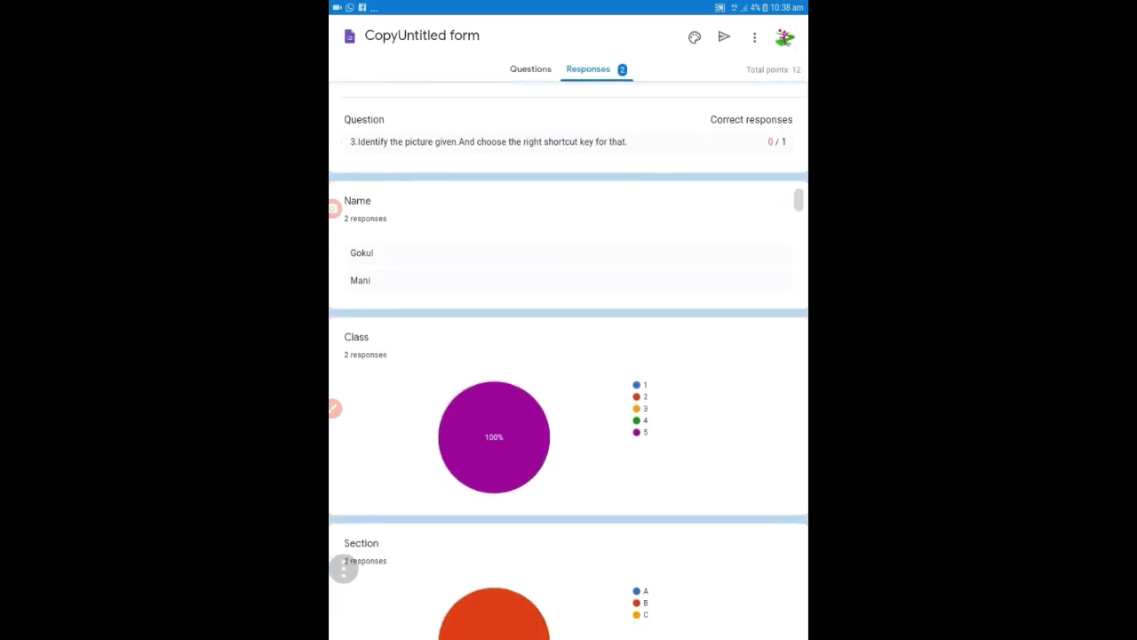
scroll(569, 356, "up", 10)
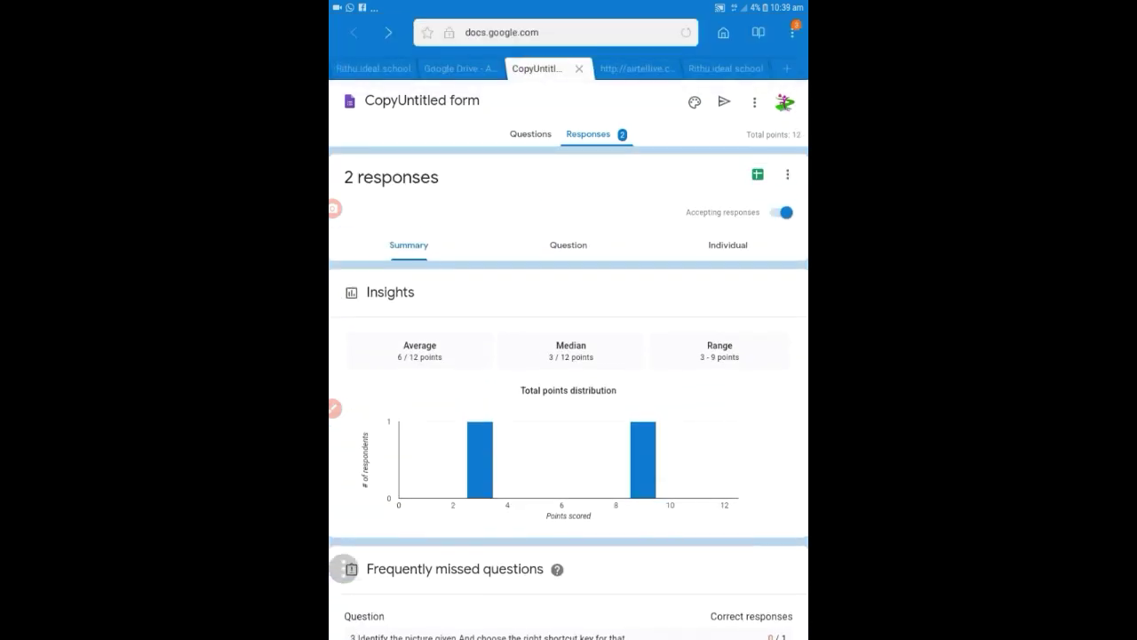
left_click(569, 245)
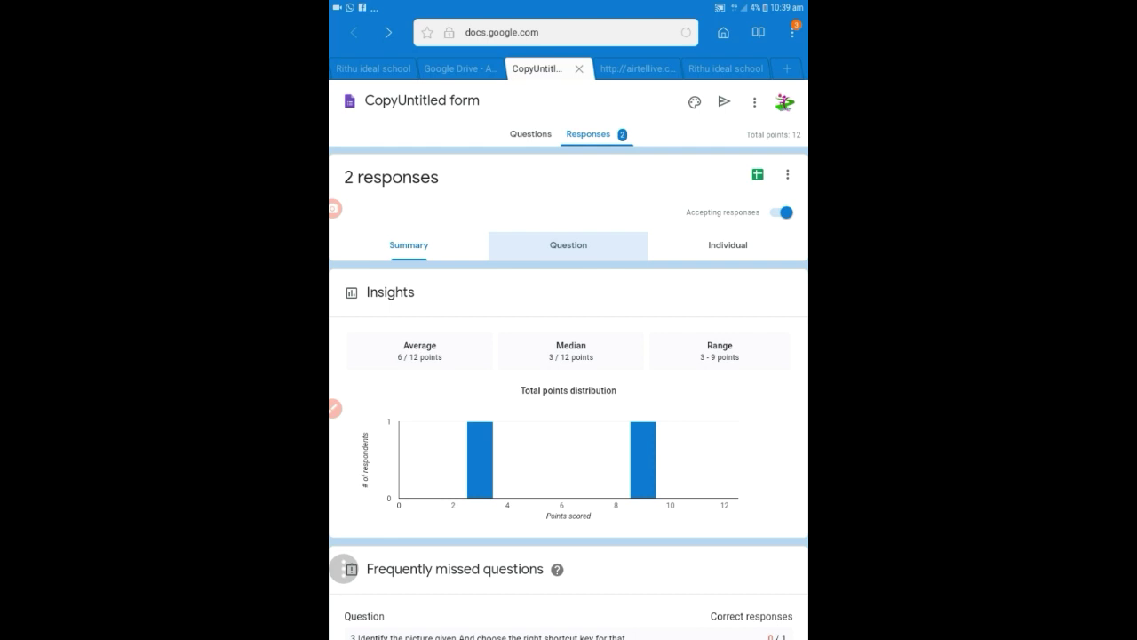
left_click(727, 245)
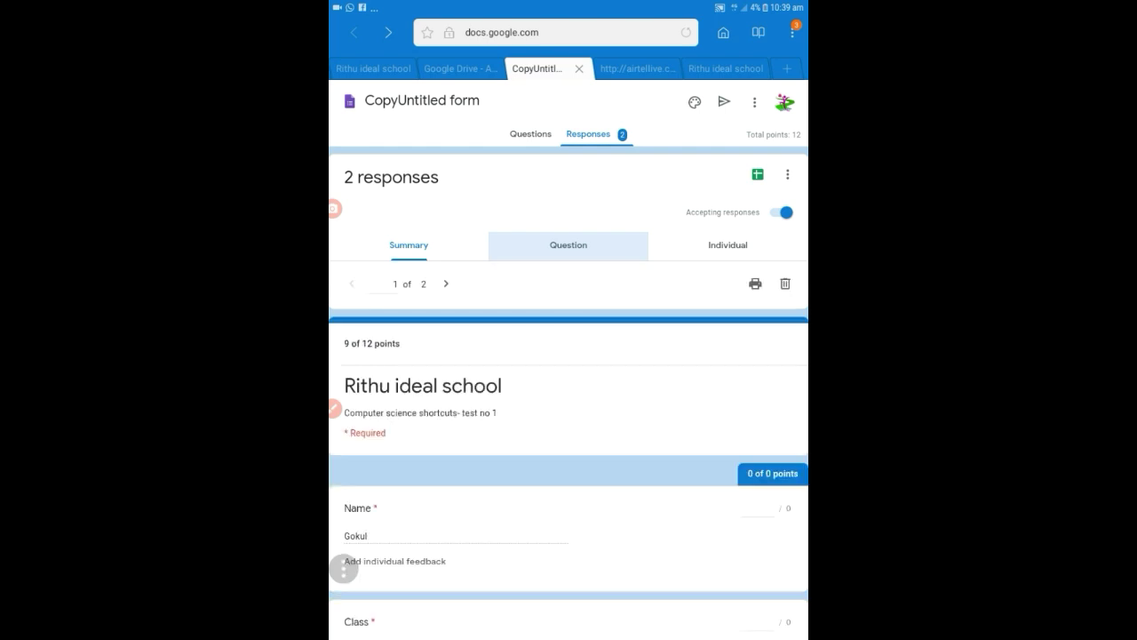
scroll(568, 399, "down", 10)
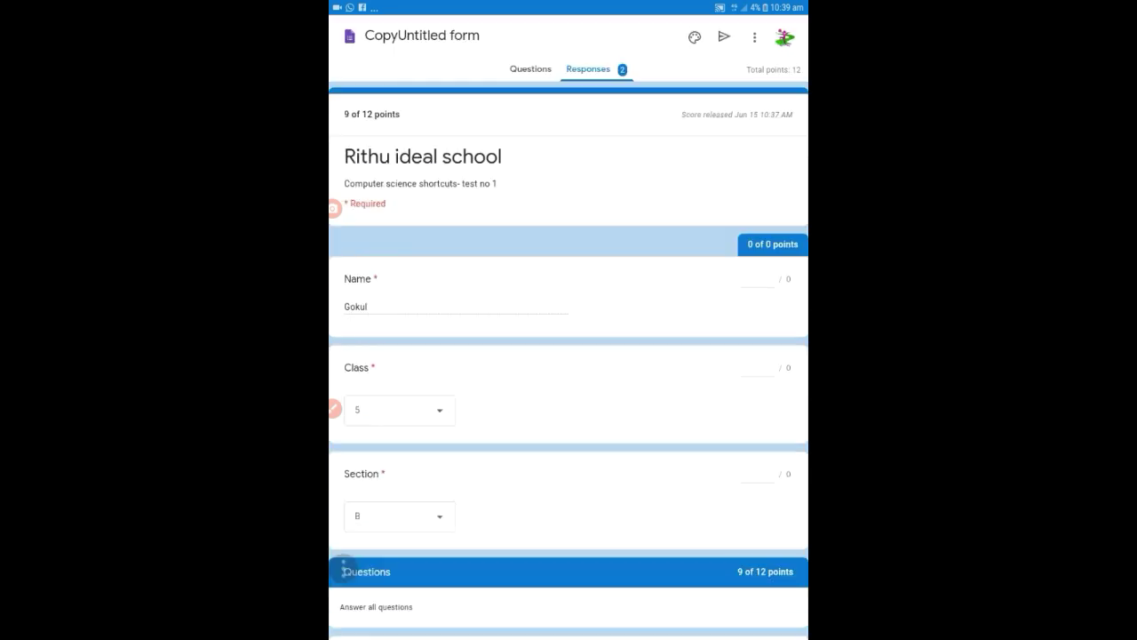
scroll(568, 355, "up", 5)
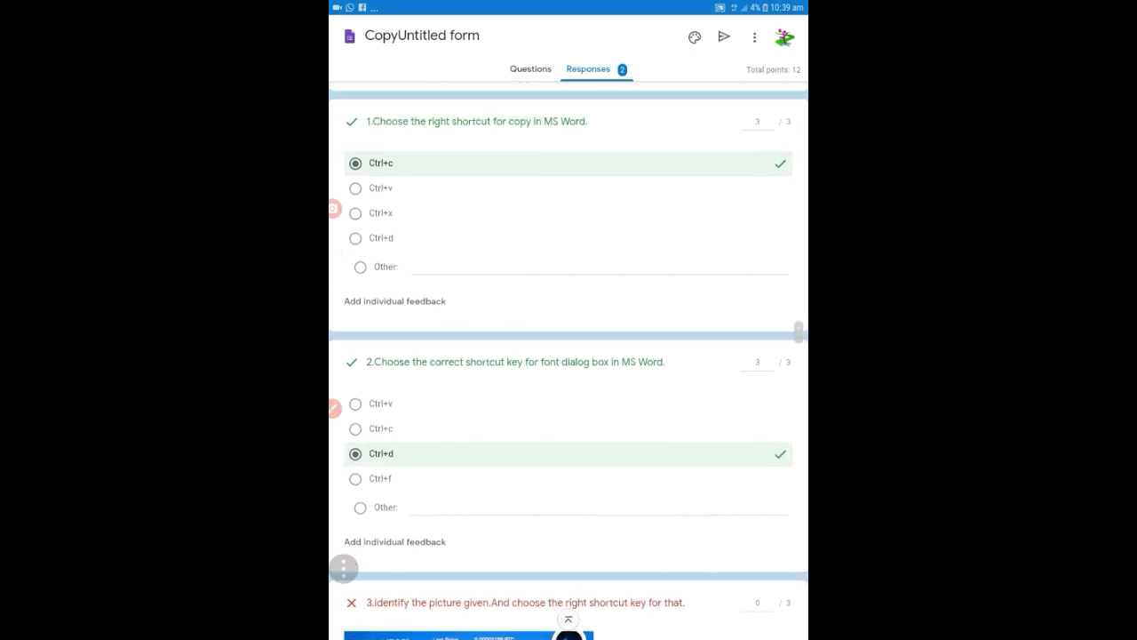
scroll(569, 355, "up", 7)
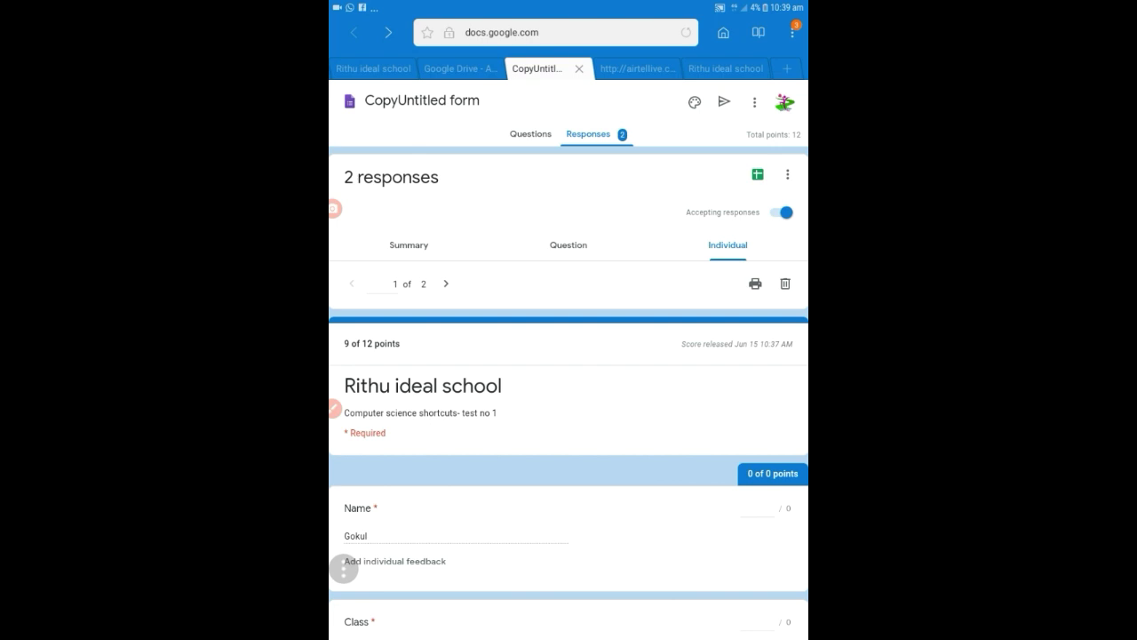
left_click(757, 174)
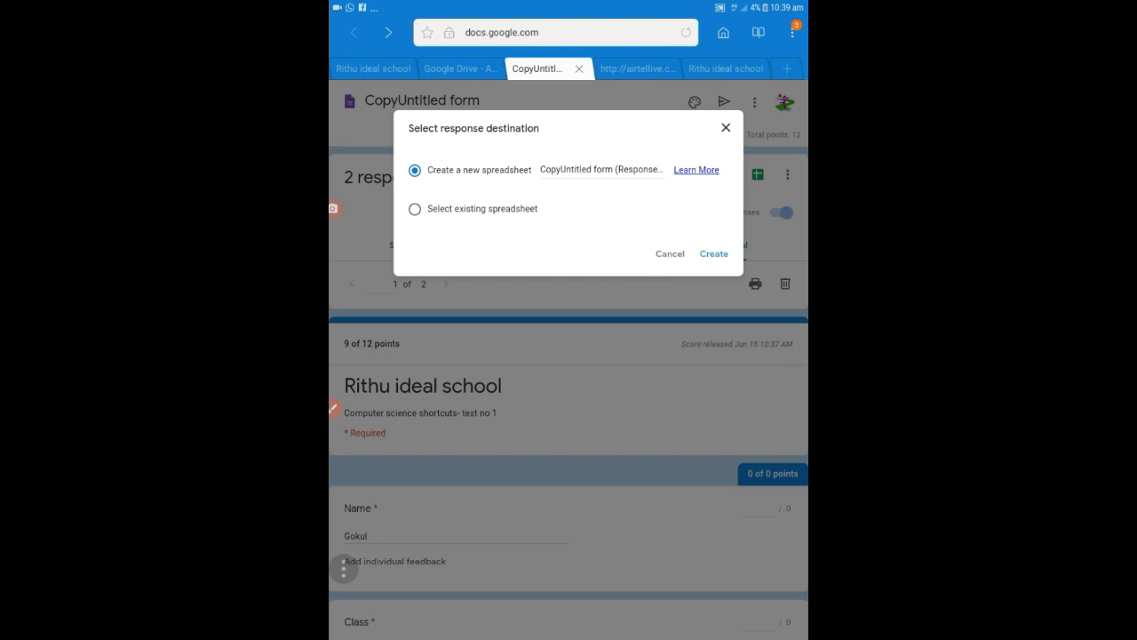
Step: Name the new response spreadsheet 'Report (Responses)' and create it
left_click(611, 169)
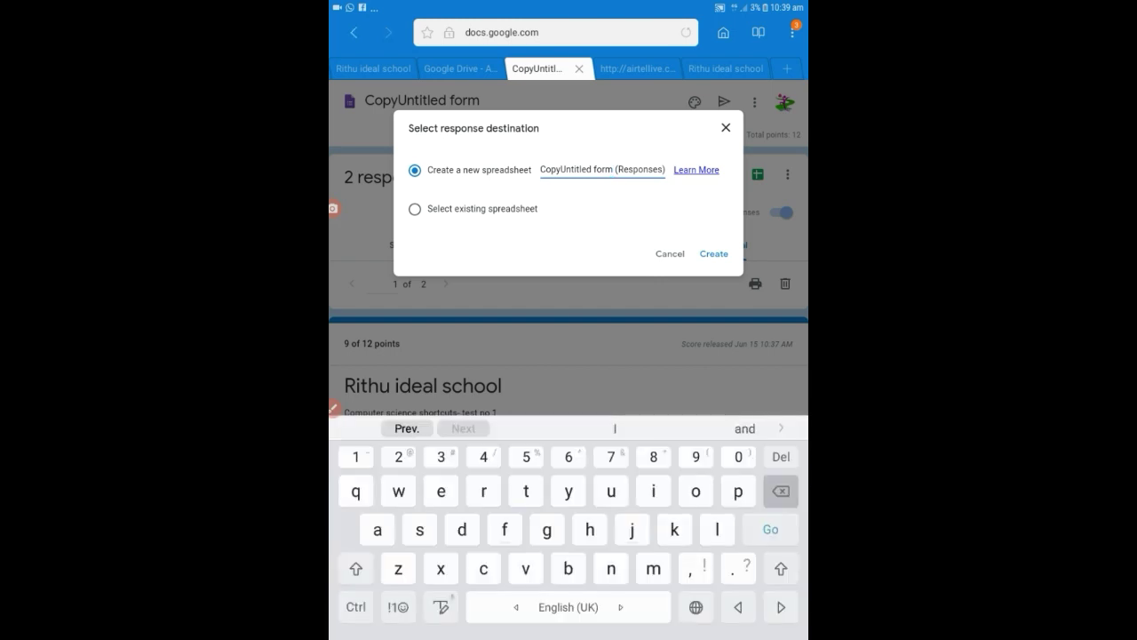
key("BackSpace")
key("BackSpace")
key("BackSpace")
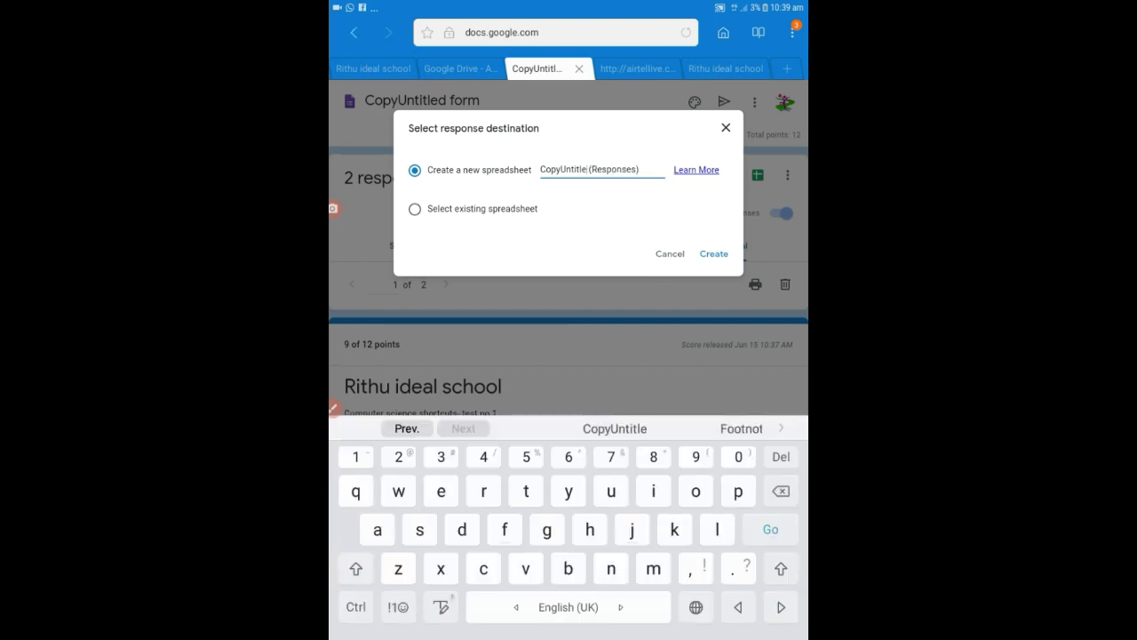
key("BackSpace")
key("BackSpace")
key("BackSpace")
key("BackSpace")
key("BackSpace")
key("BackSpace")
key("BackSpace")
key("BackSpace")
key("BackSpace")
key("BackSpace")
key("BackSpace")
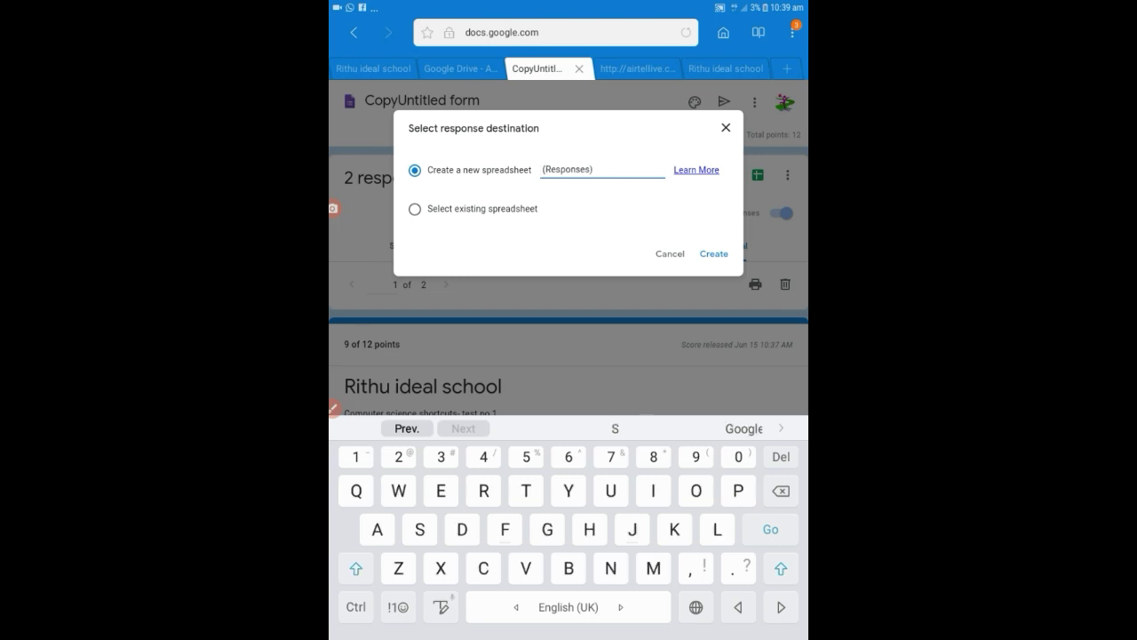
type("Report")
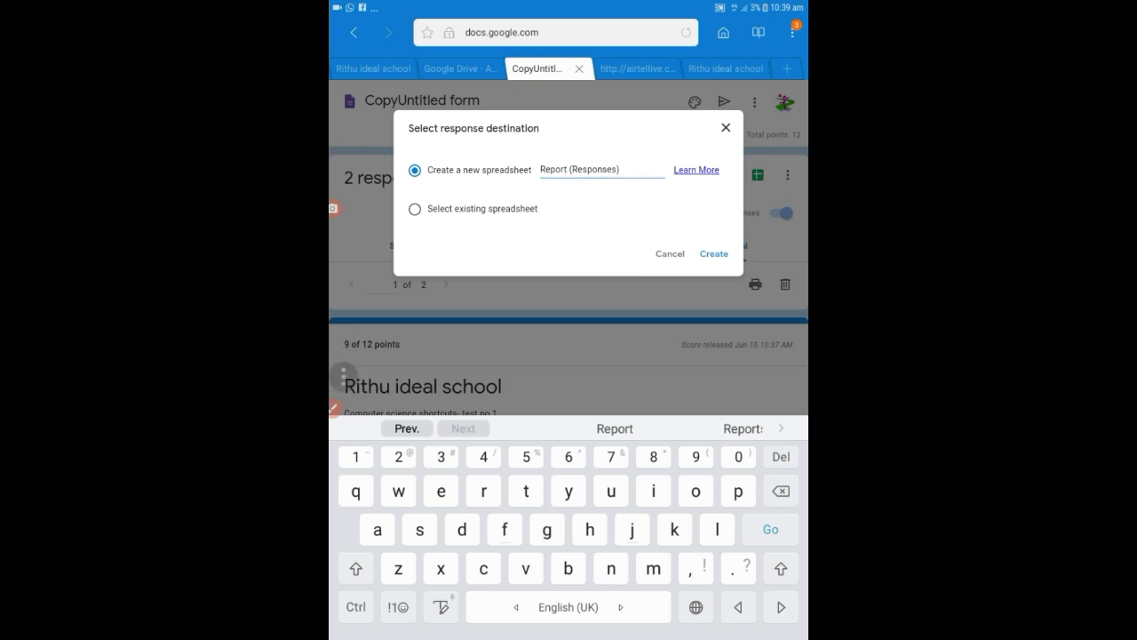
left_click(713, 254)
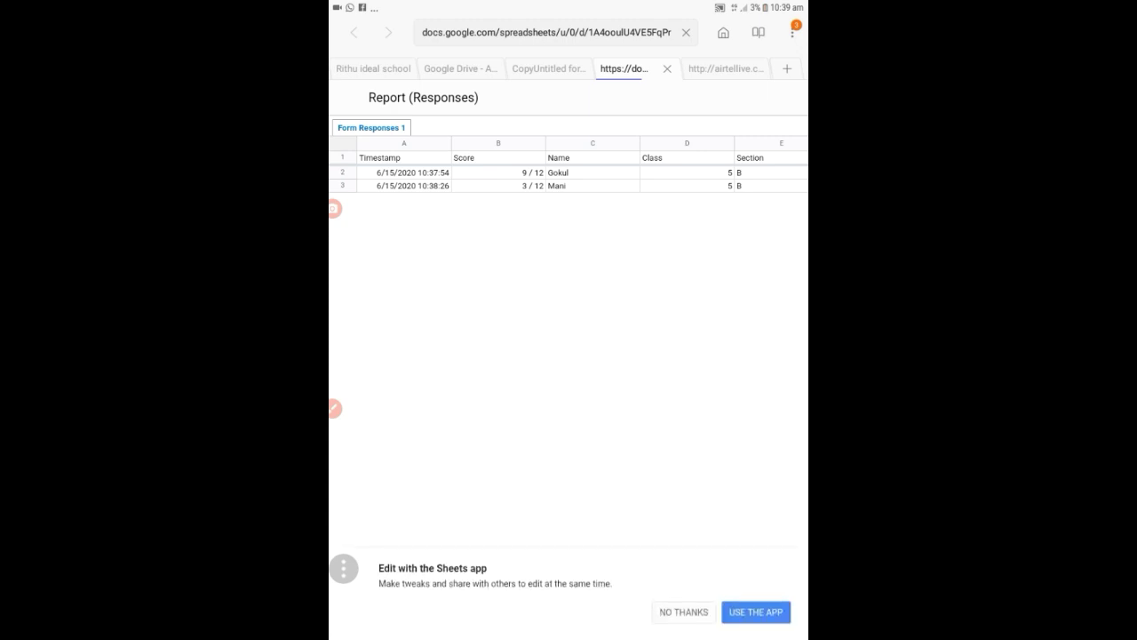
scroll(569, 173, "right", 5)
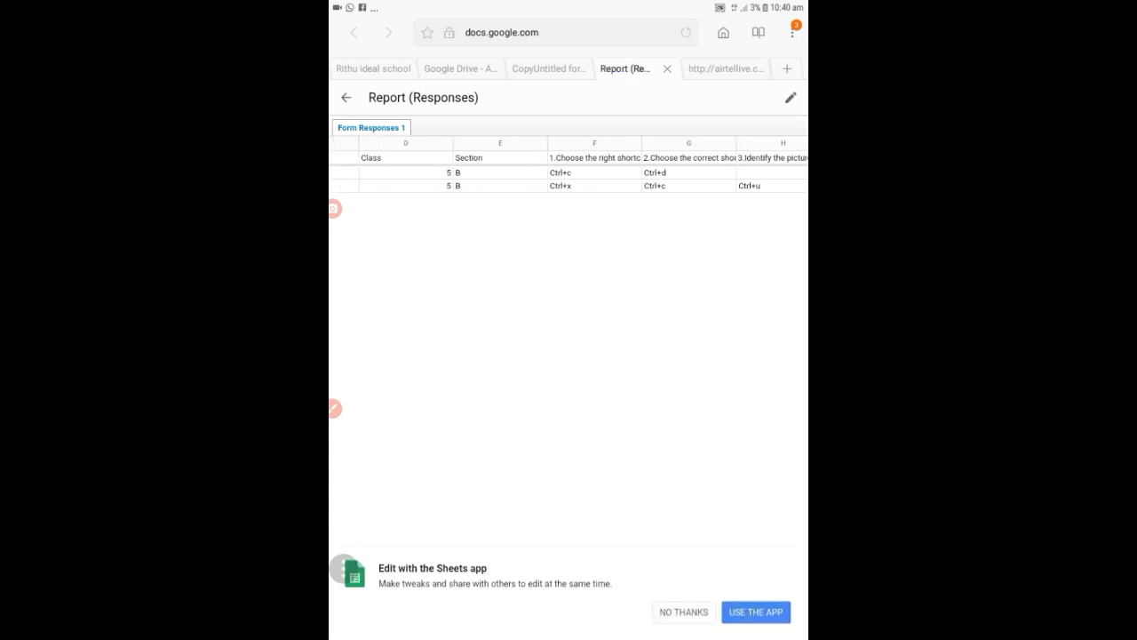
scroll(569, 164, "left", 3)
scroll(569, 165, "right", 3)
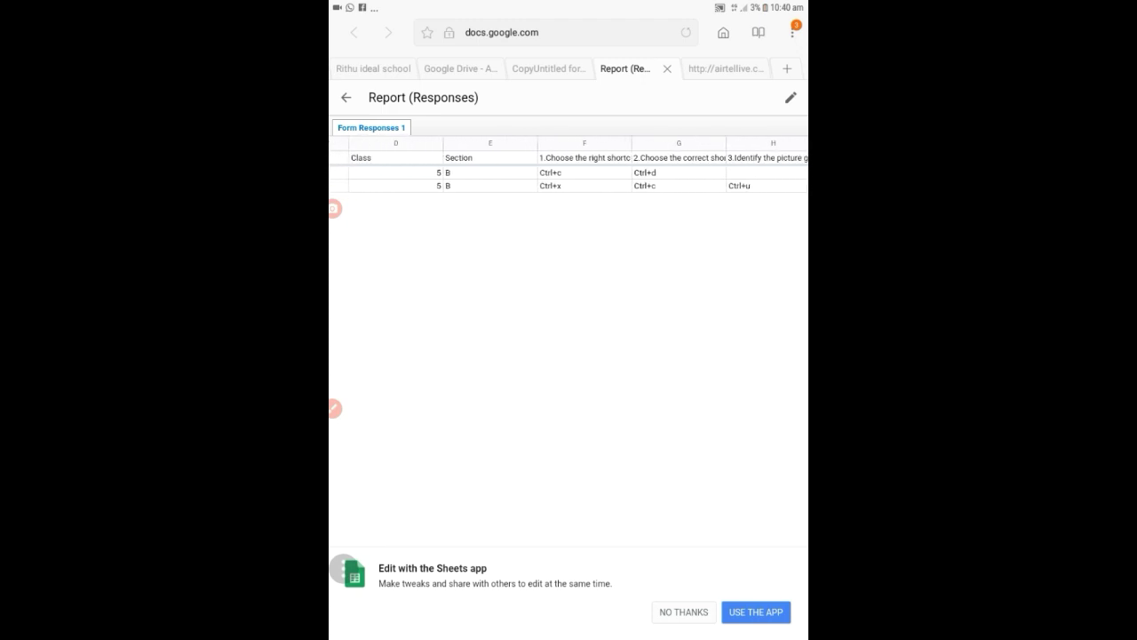
scroll(568, 173, "left", 3)
scroll(569, 355, "down", 1)
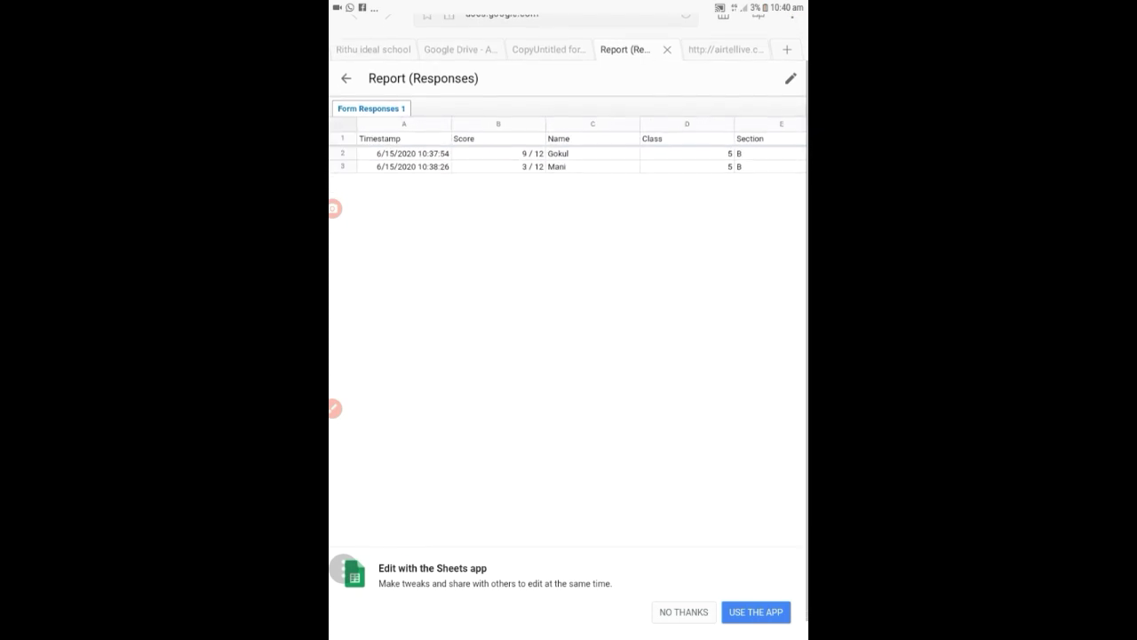